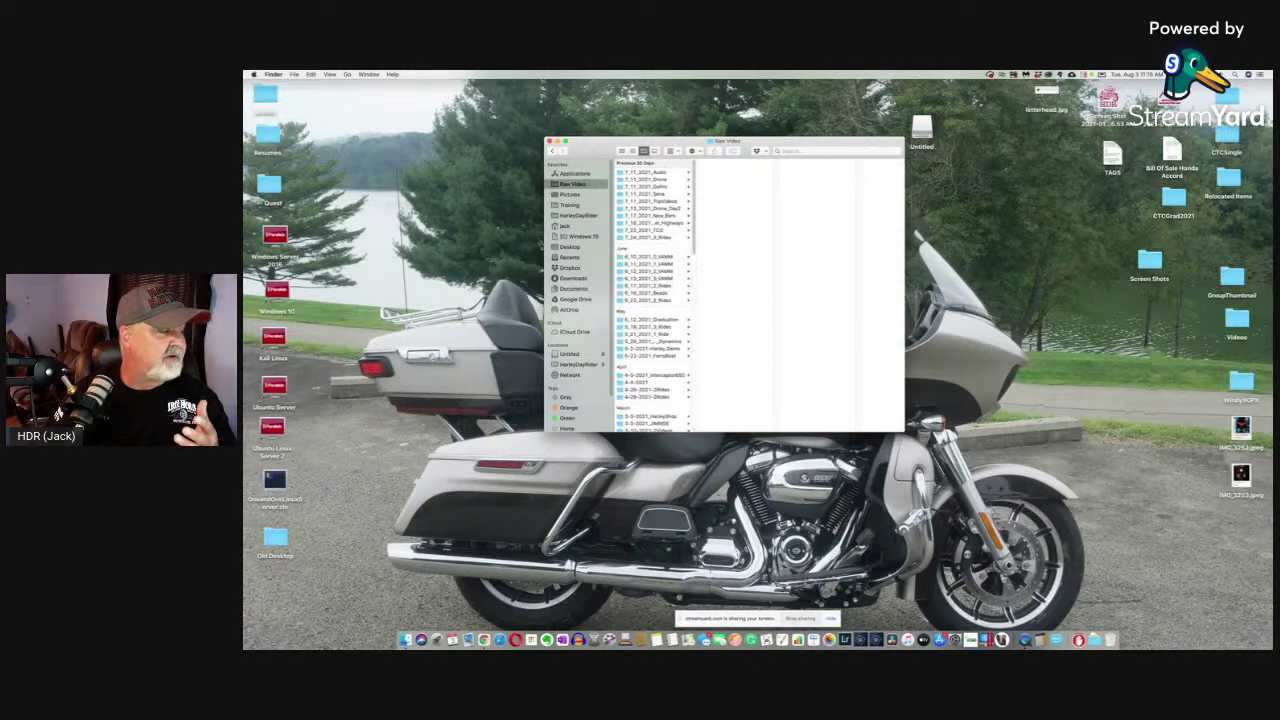
- Create a folder named 8_1_2021_3_Rides in the Raw Video folder
key(super+Tab)
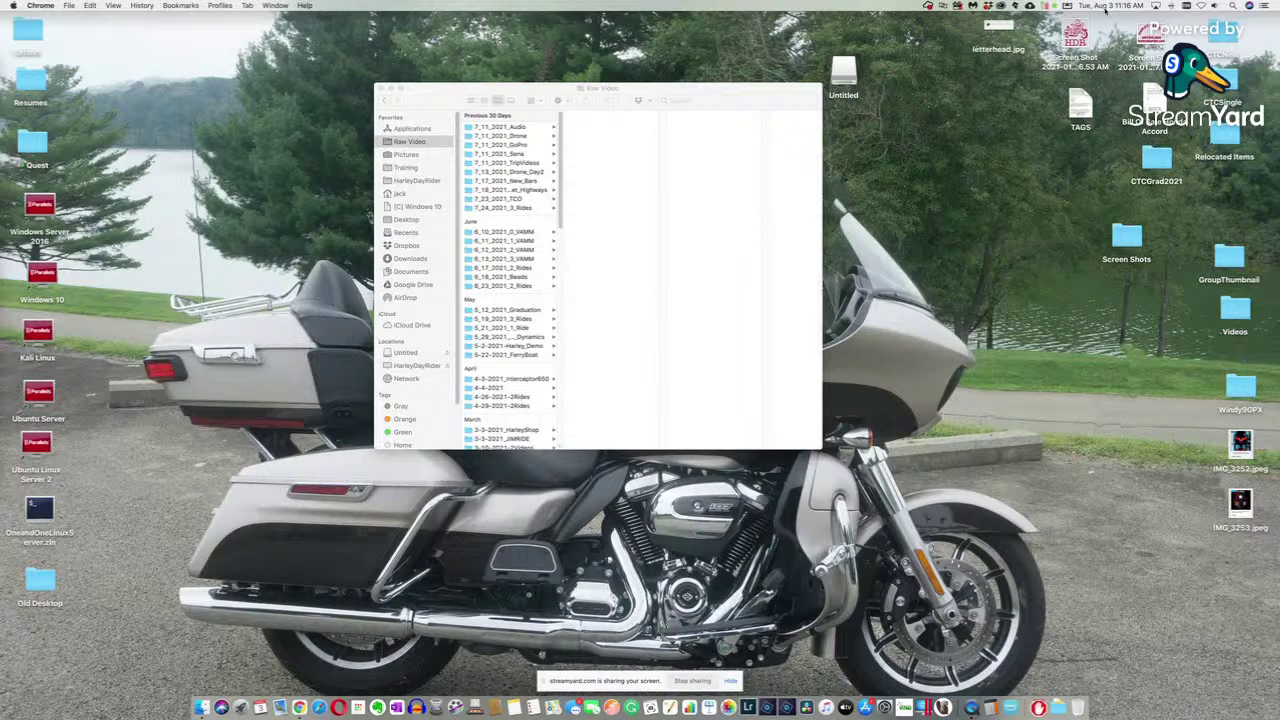
click(613, 134)
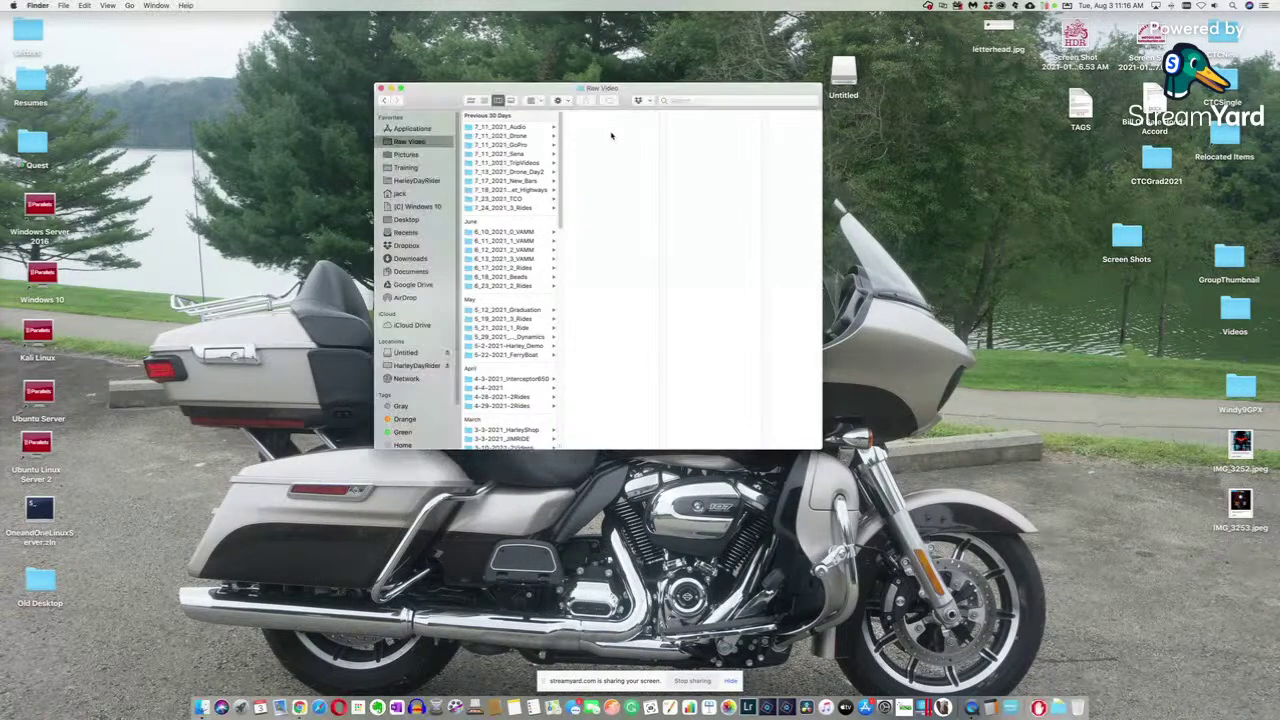
click(568, 102)
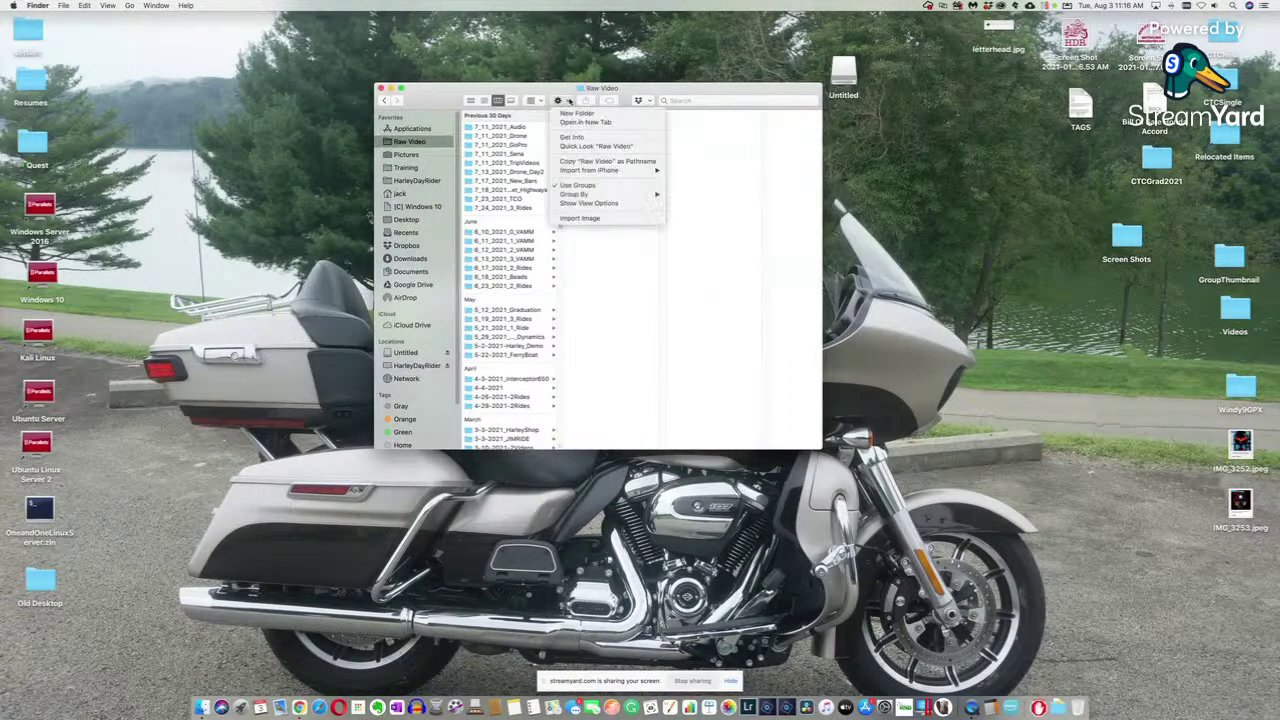
click(566, 116)
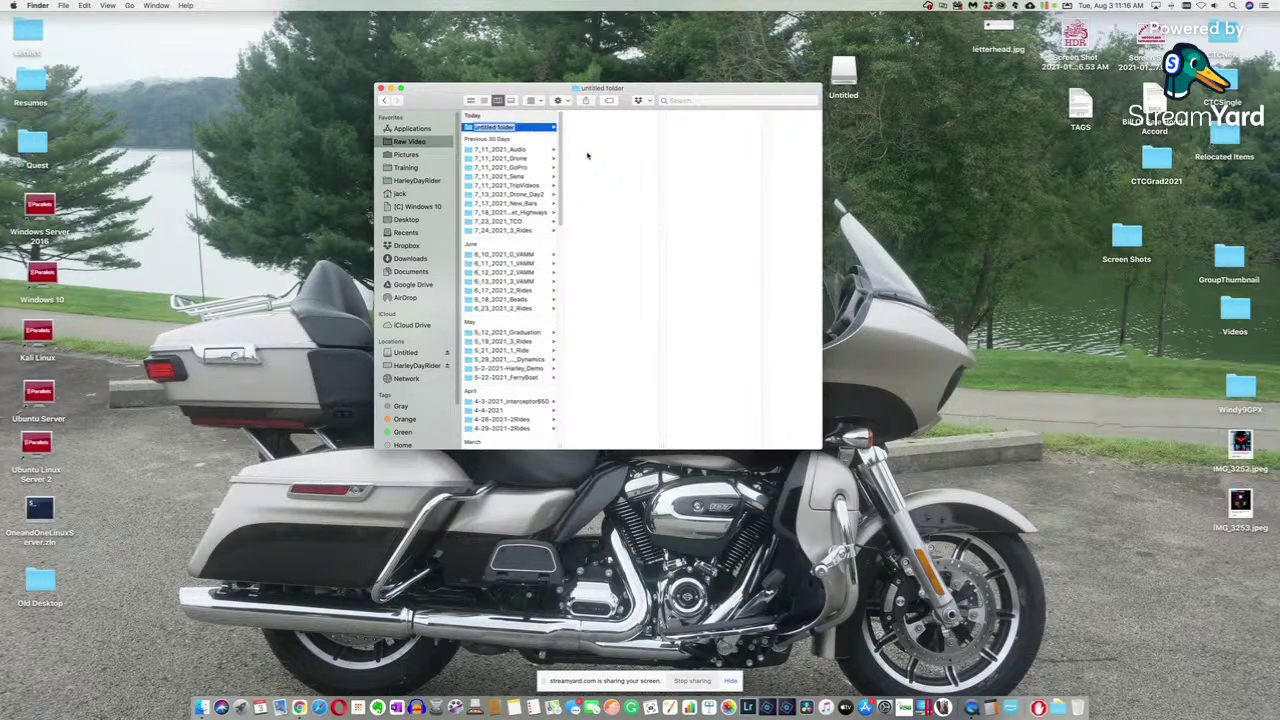
text(8)
text(_1)
text(_2021)
text(_)
text(_)
text(3_Rides)
key(Return)
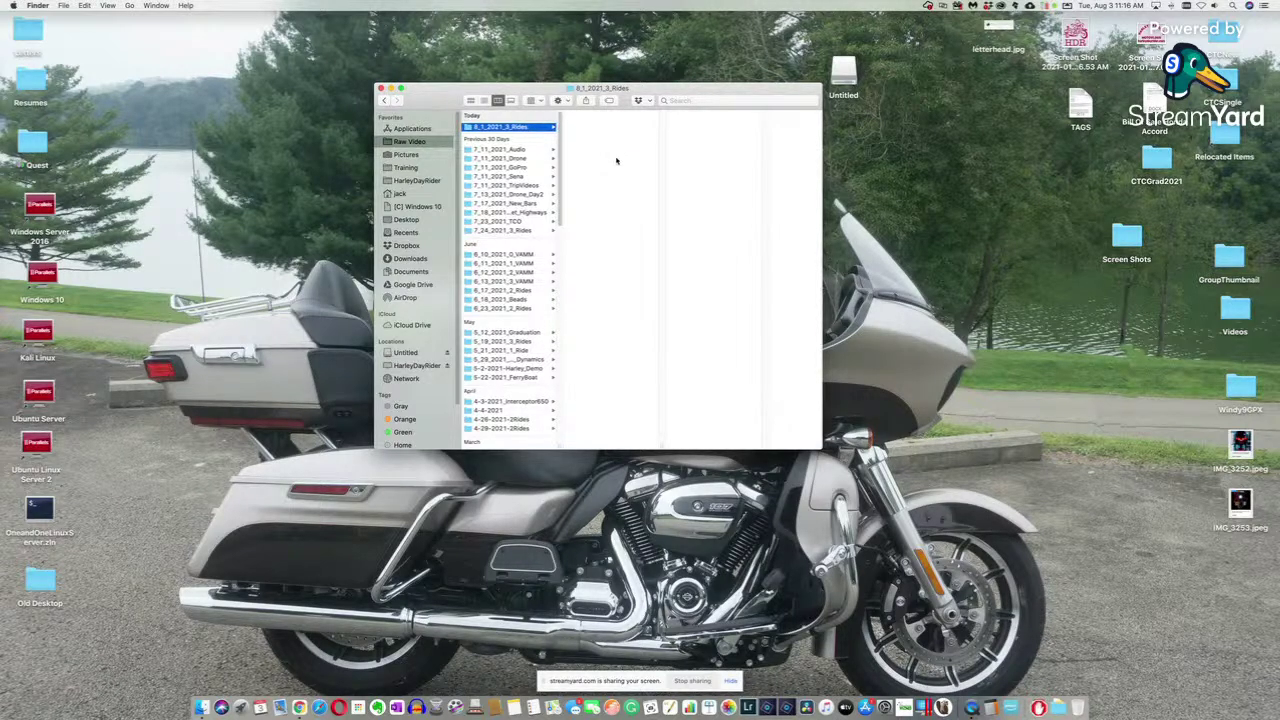
- Browse the dated subfolders of DCIM on the Untitled drive and open 210731000
click(407, 353)
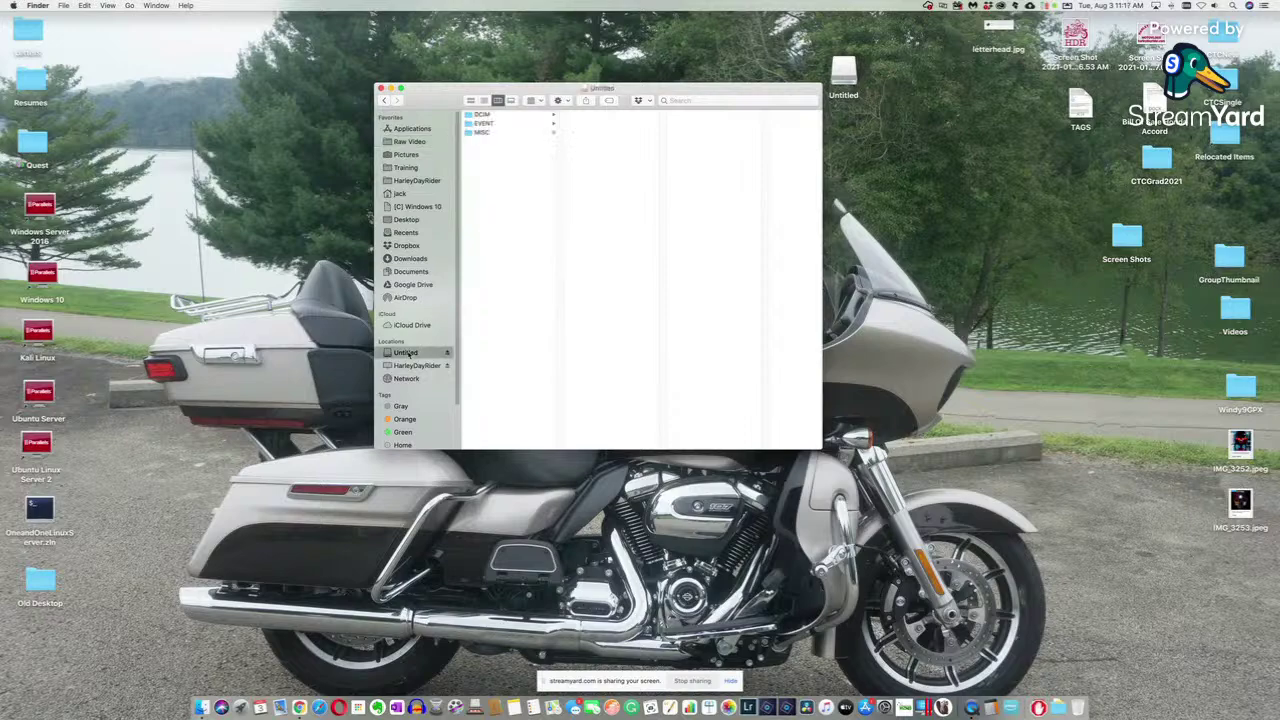
click(482, 115)
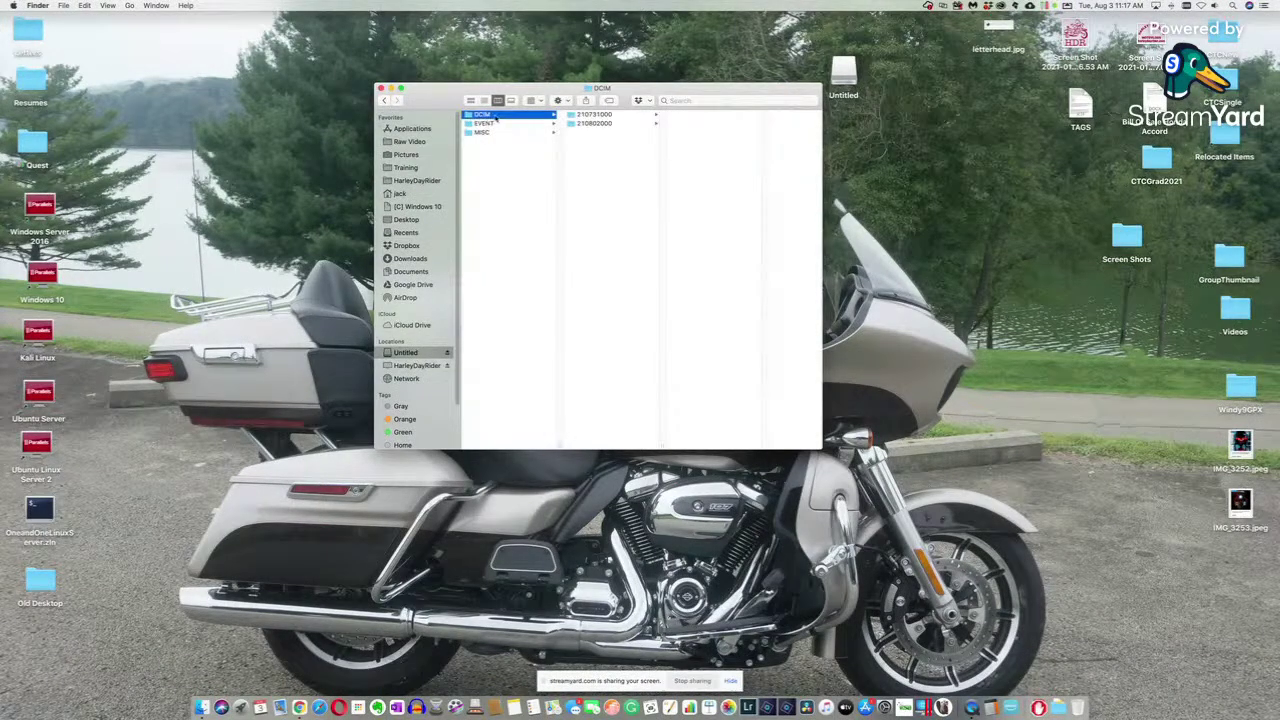
click(580, 117)
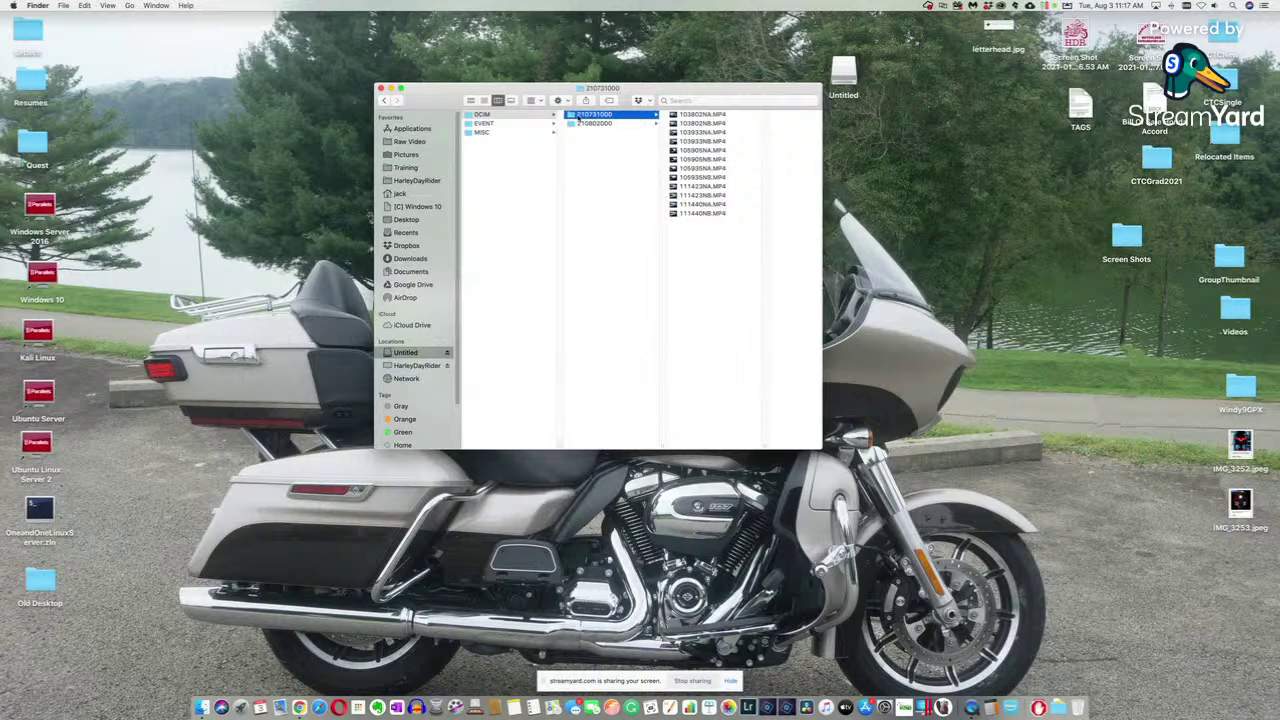
click(583, 123)
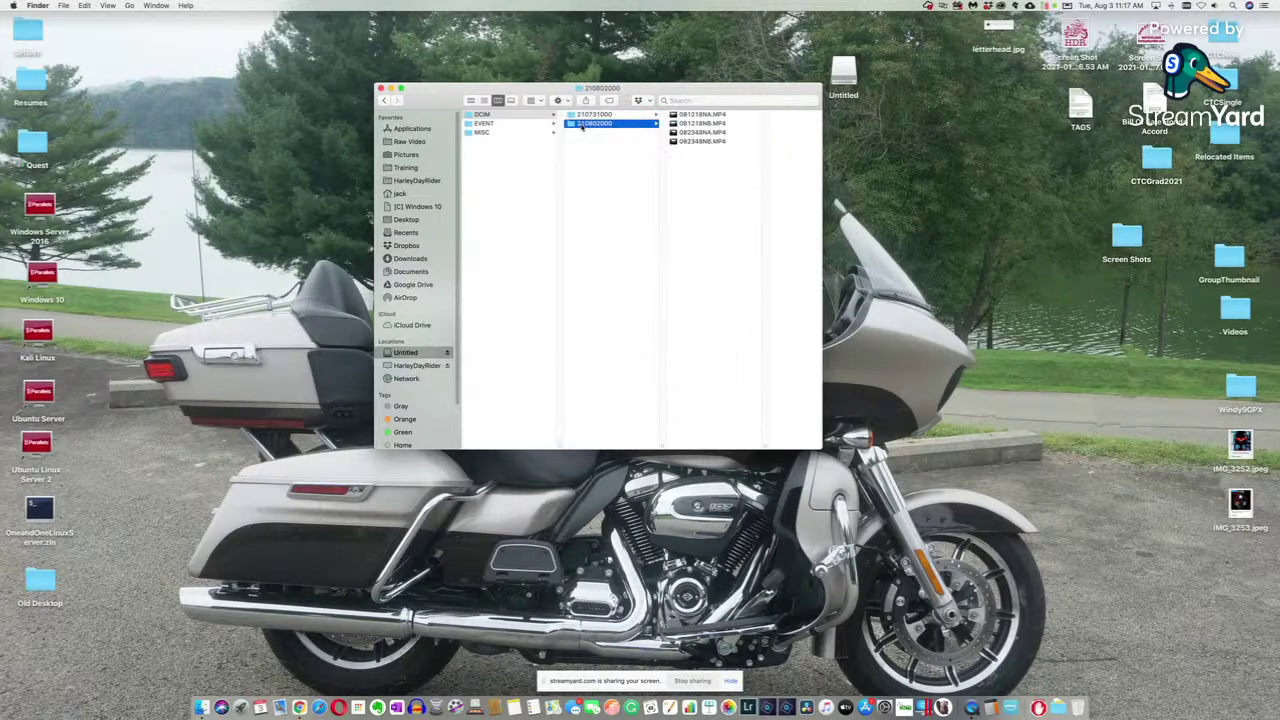
click(584, 115)
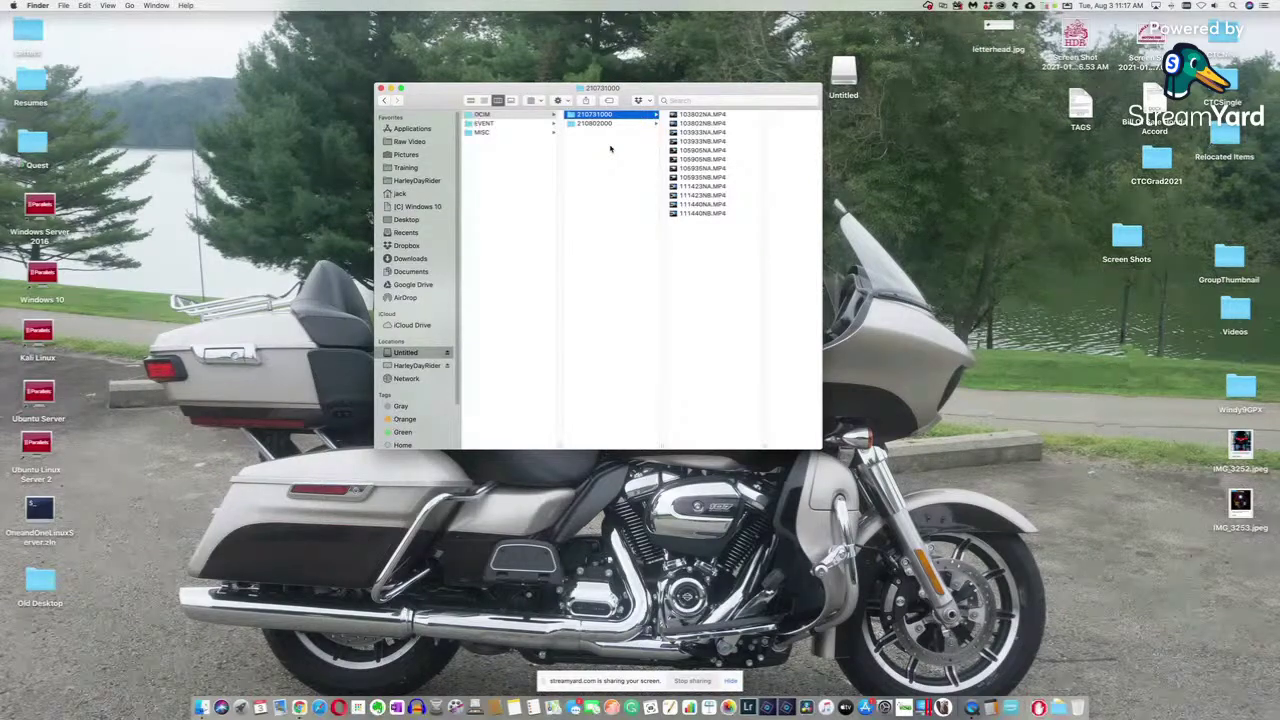
- Copy the six clips whose names end in NA, from 103802NA.MP4 through 111440NA.MP4, in folder 210731000
key(Right)
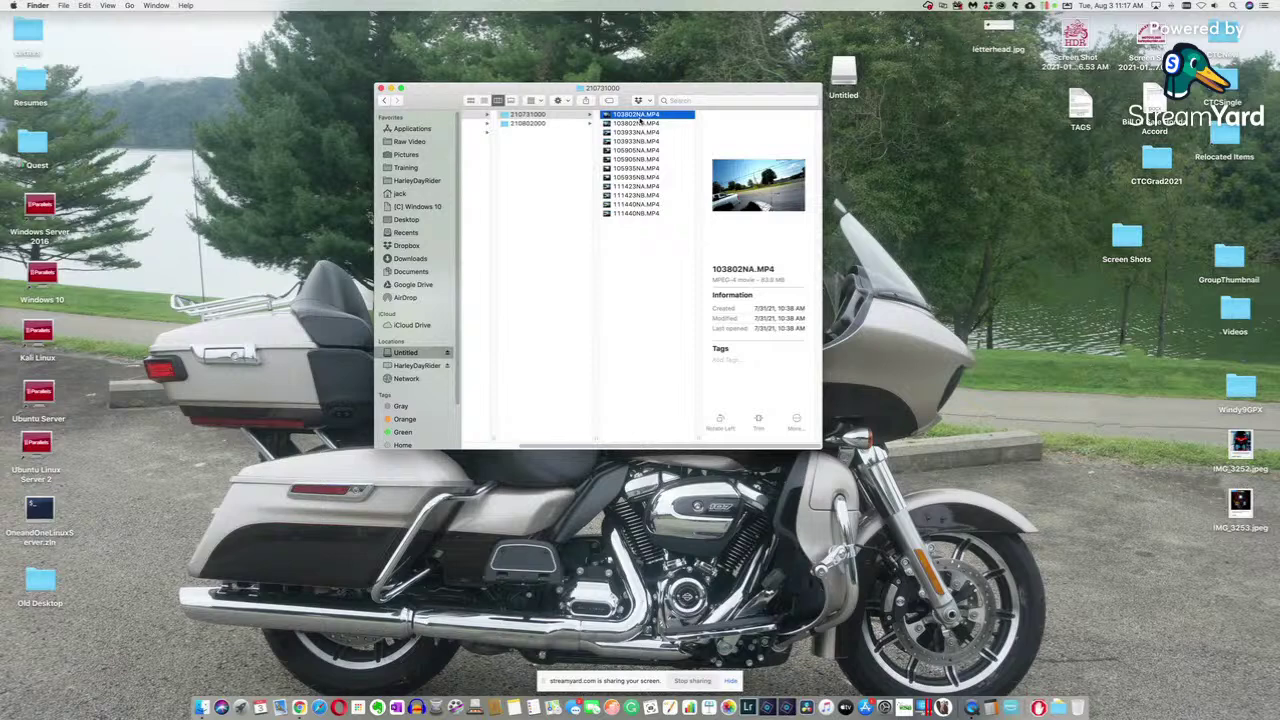
click(650, 125)
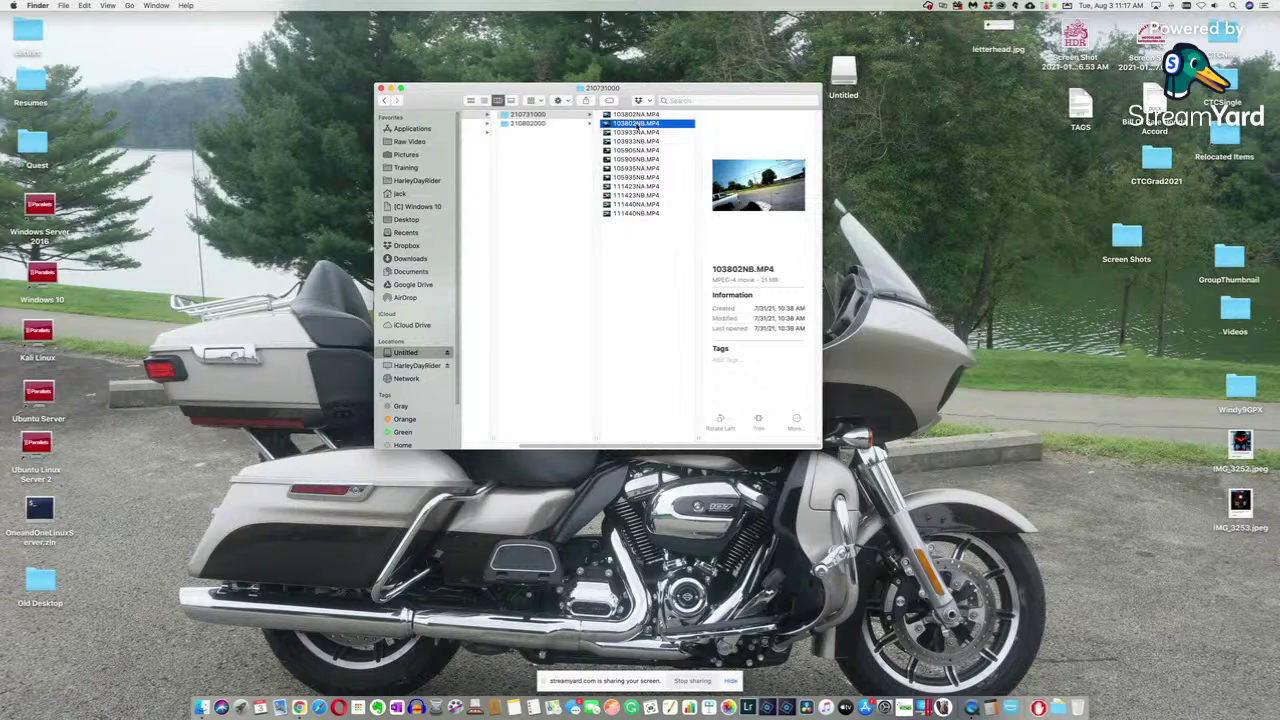
key(Up)
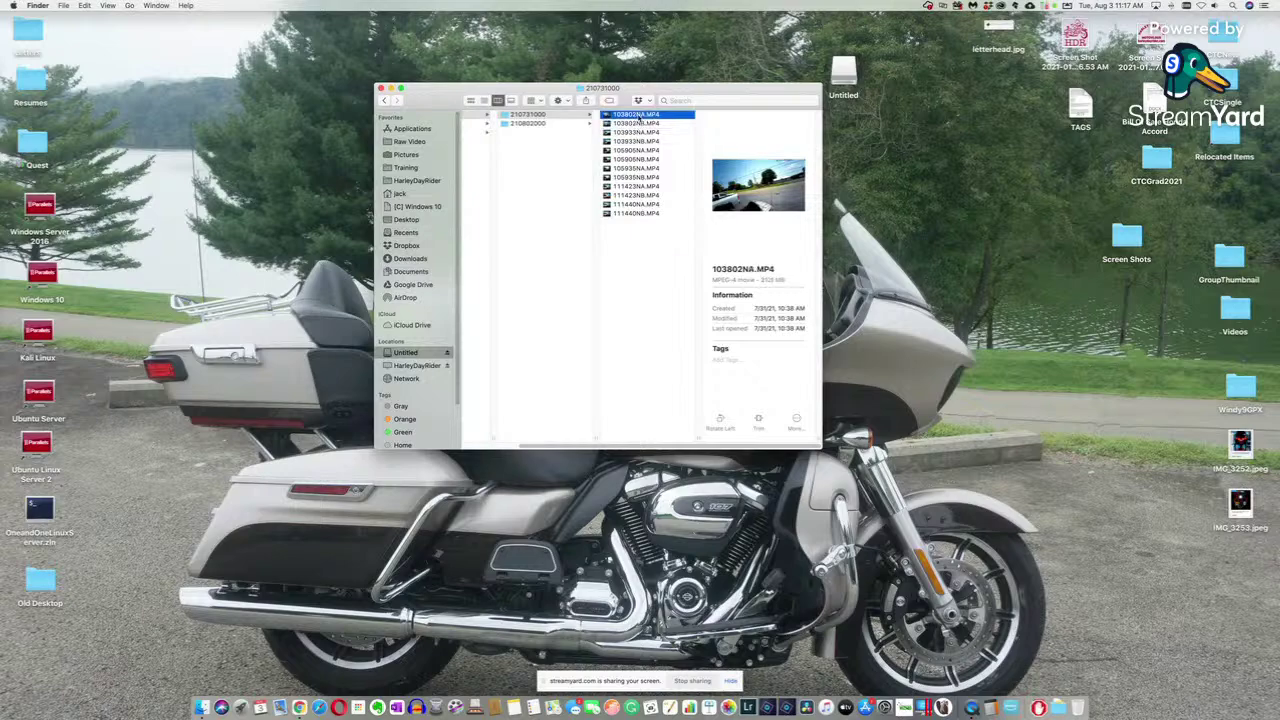
super+click(636, 133)
super+click(630, 151)
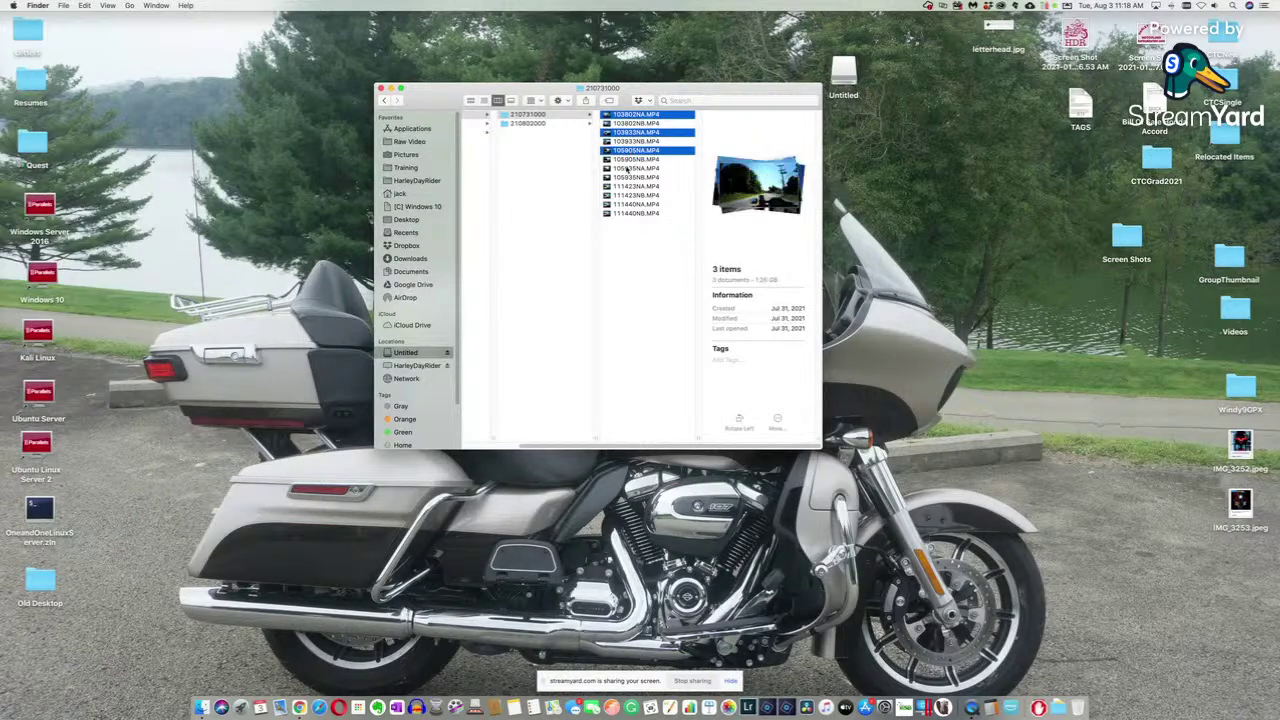
super+click(628, 168)
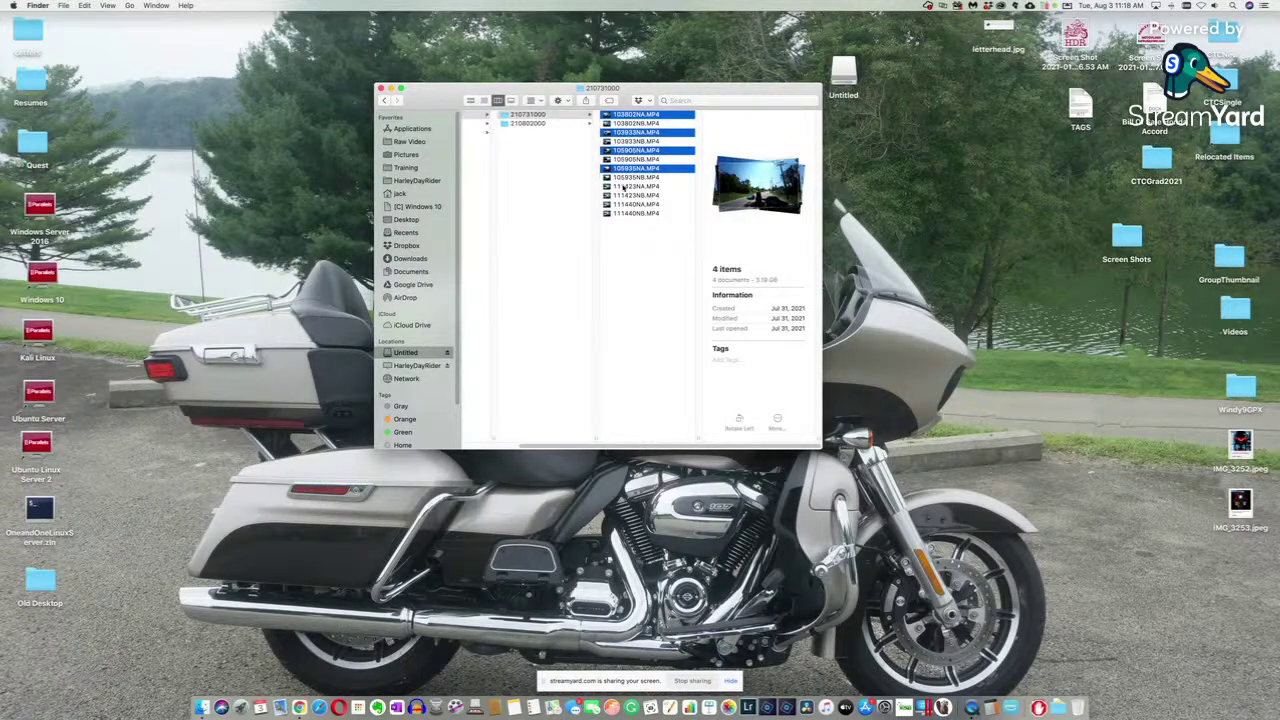
super+click(621, 187)
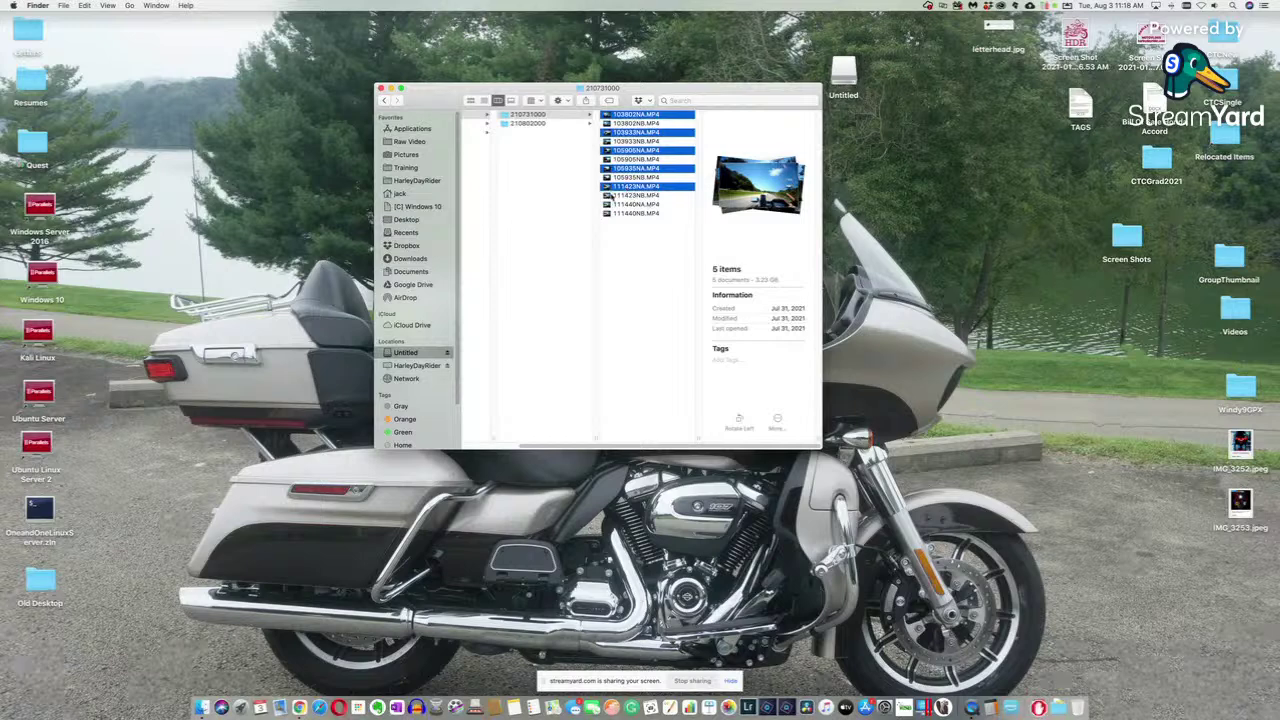
super+click(624, 204)
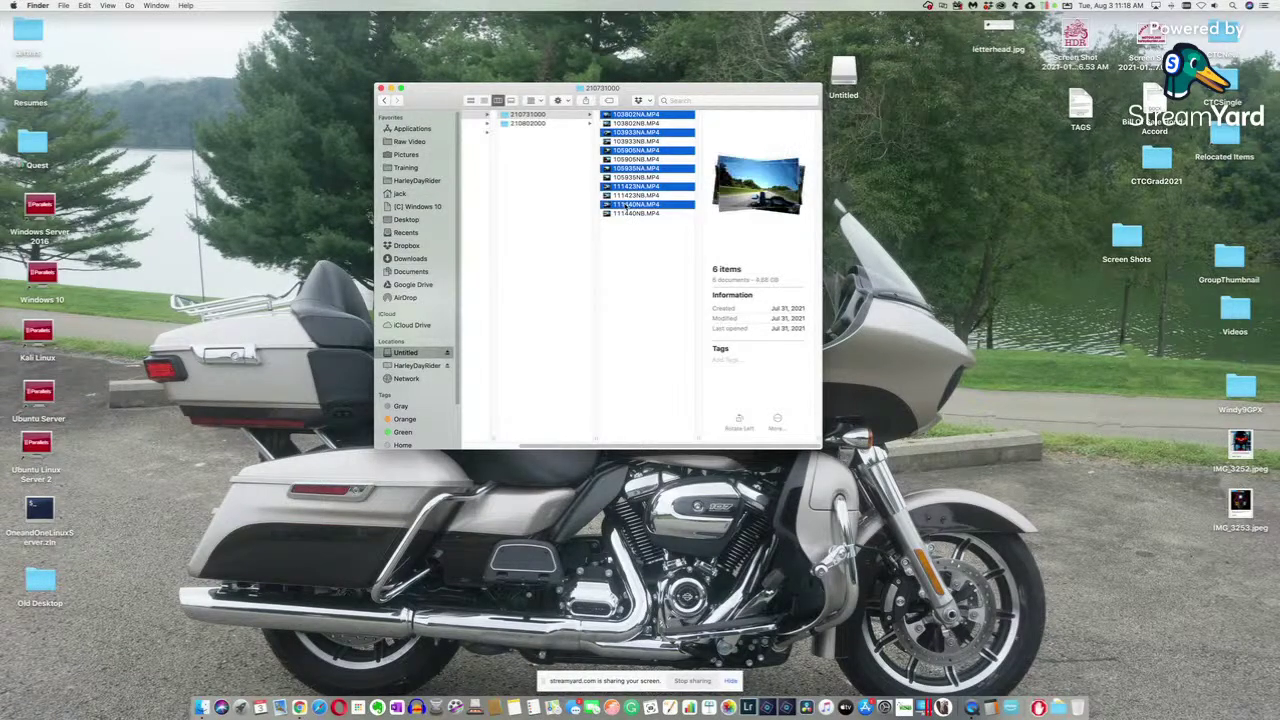
right_click(638, 150)
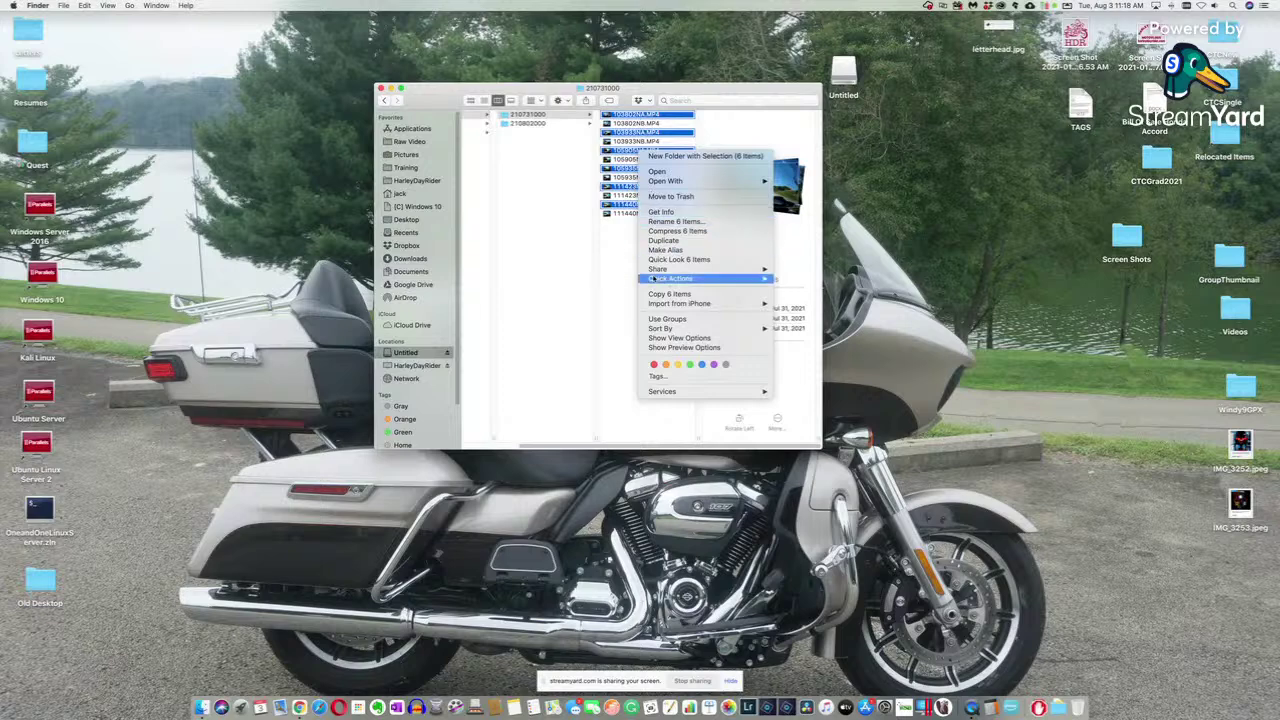
click(668, 294)
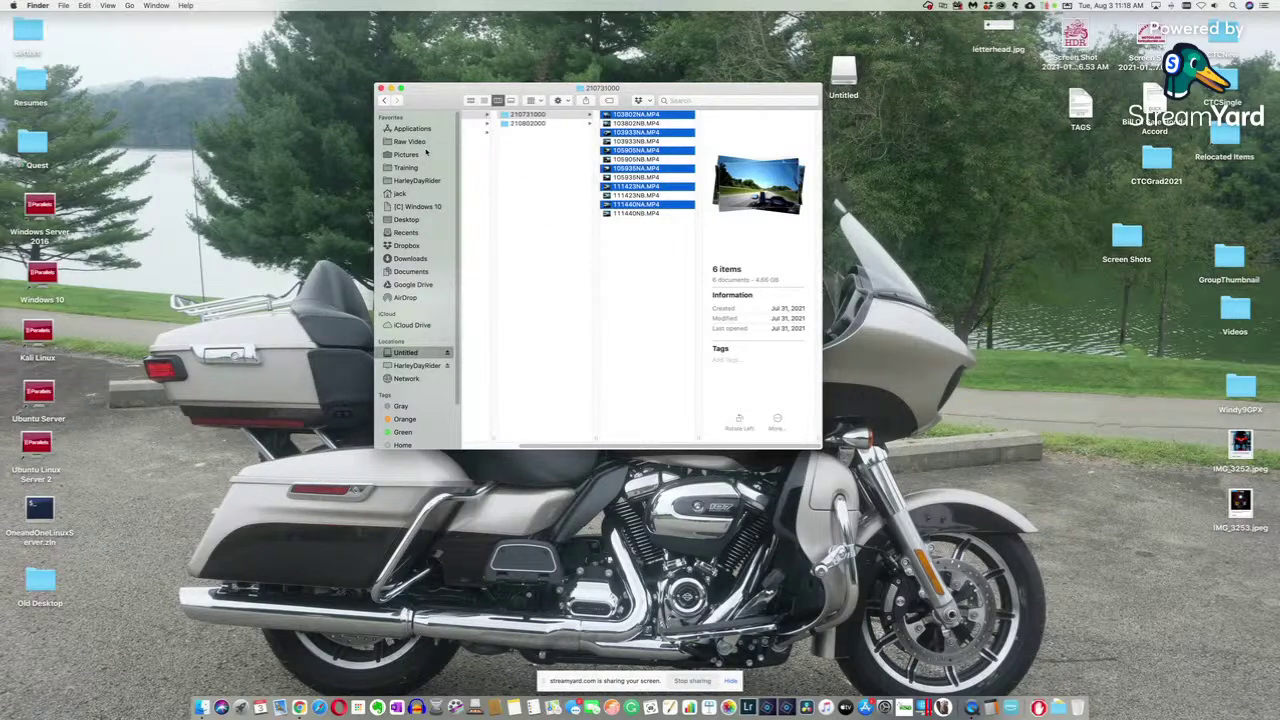
- Paste the six copied clips into the 8_1_2021_3_Rides folder in Raw Video
scroll(428, 150, down, 2)
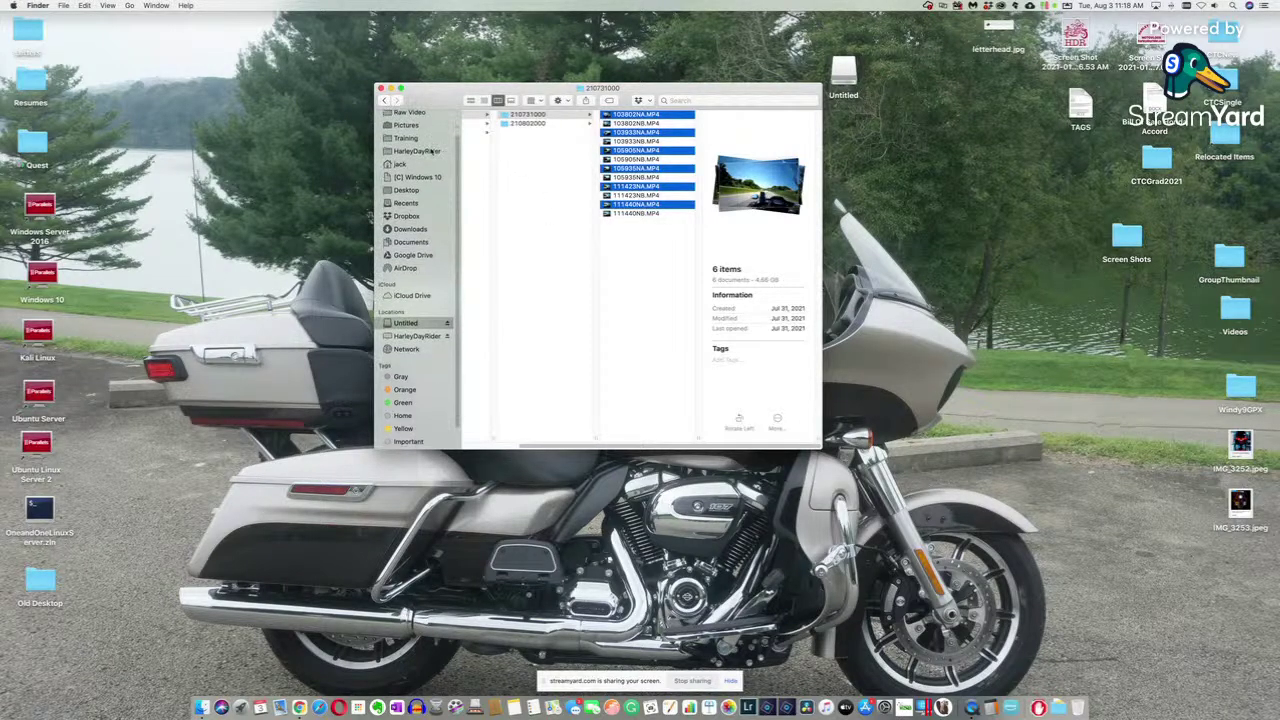
scroll(431, 150, up, 2)
click(420, 143)
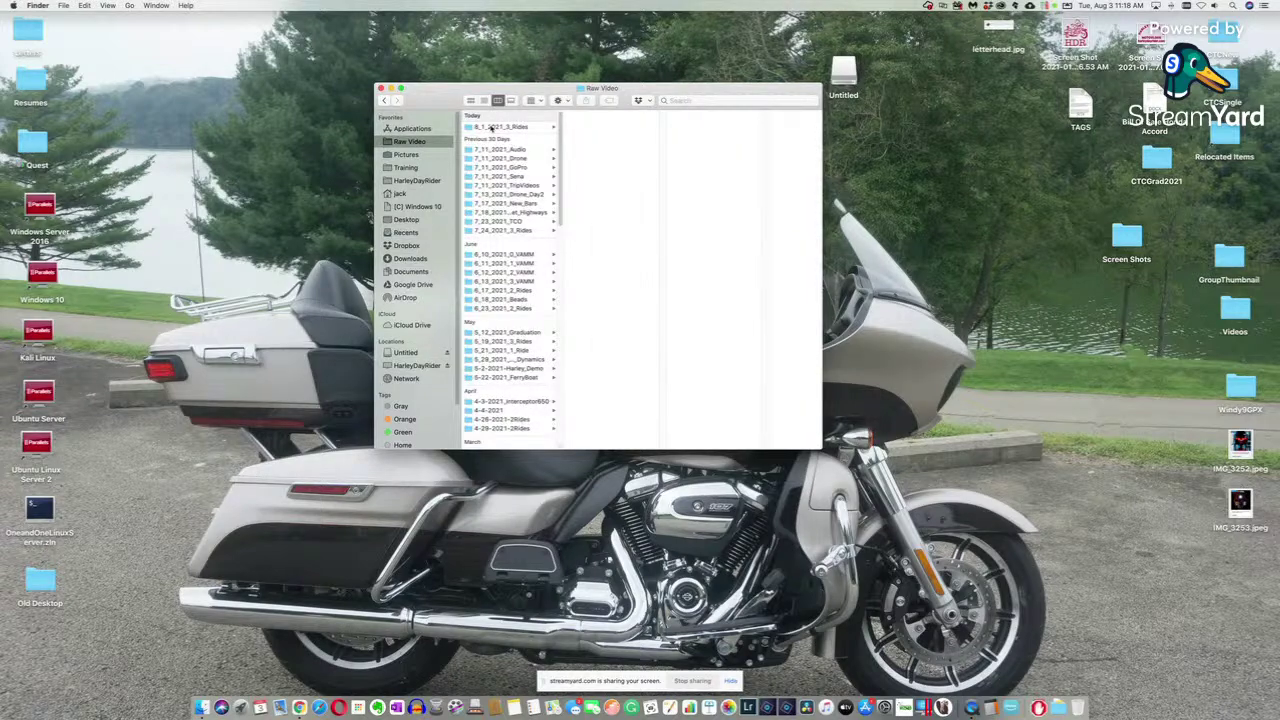
click(492, 127)
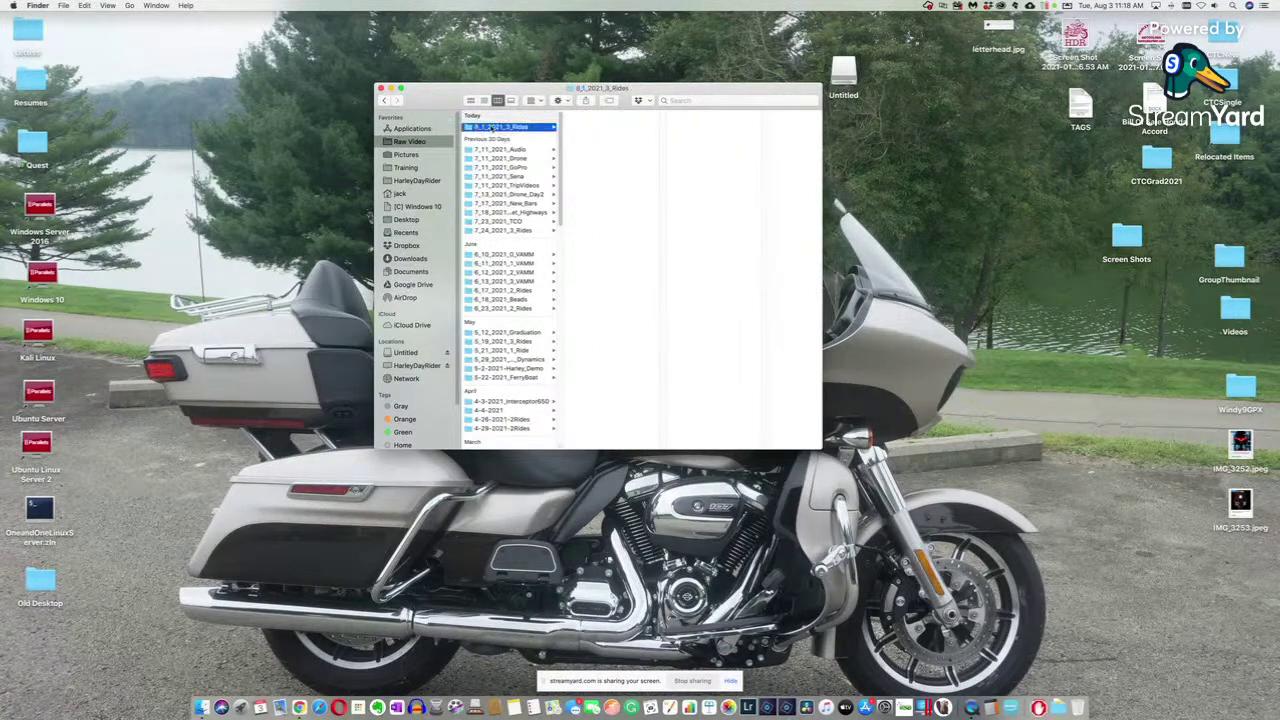
right_click(583, 165)
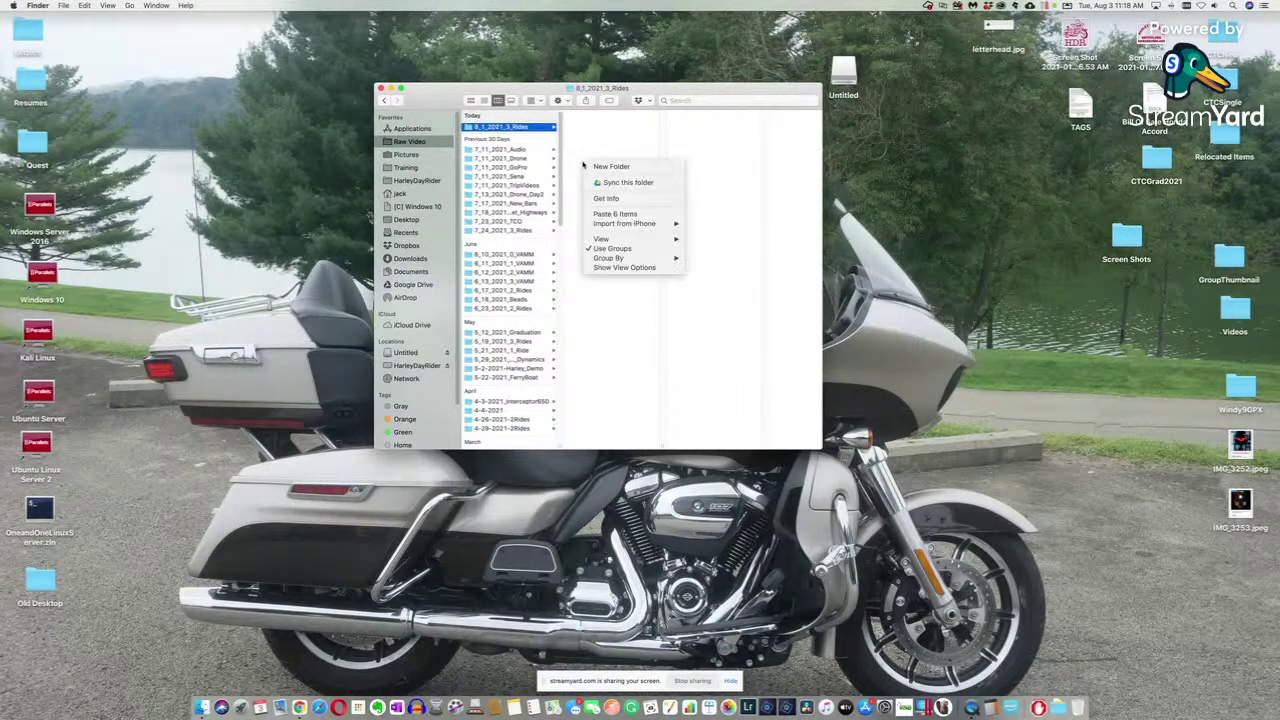
click(590, 215)
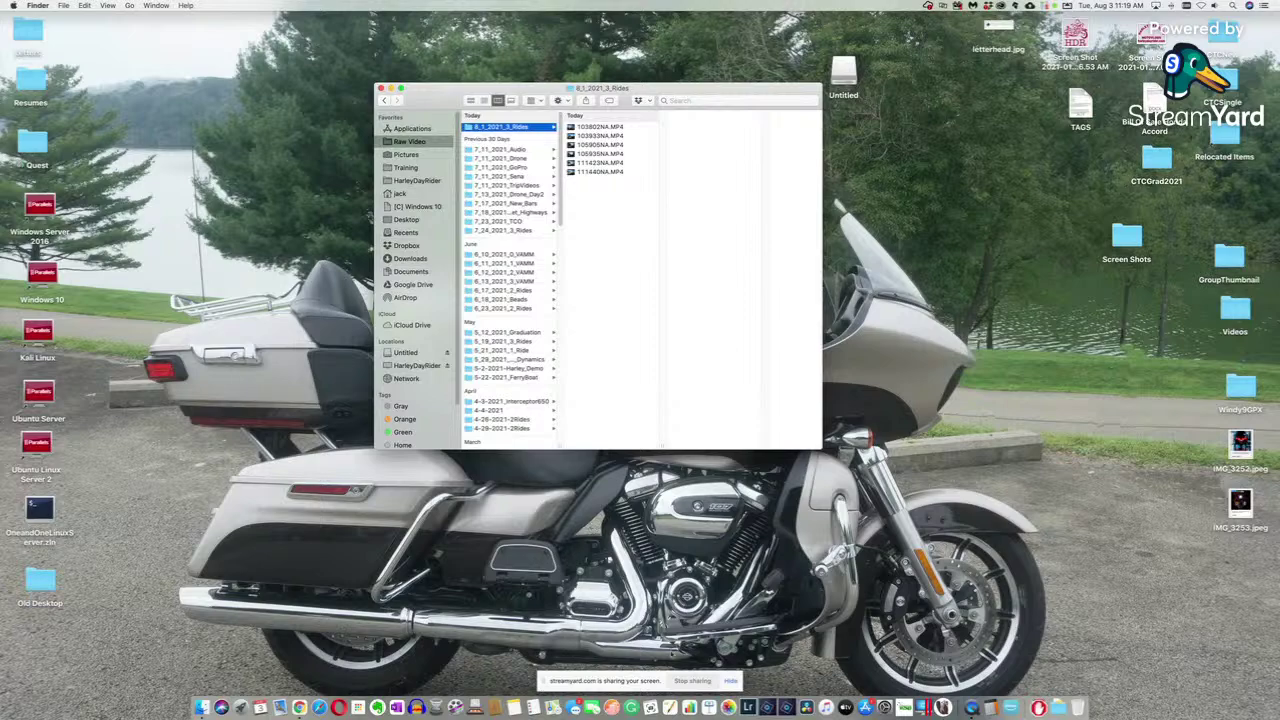
- Create a new folder inside 8_1_2021_3_Rides and keep its default name
key(super+Tab)
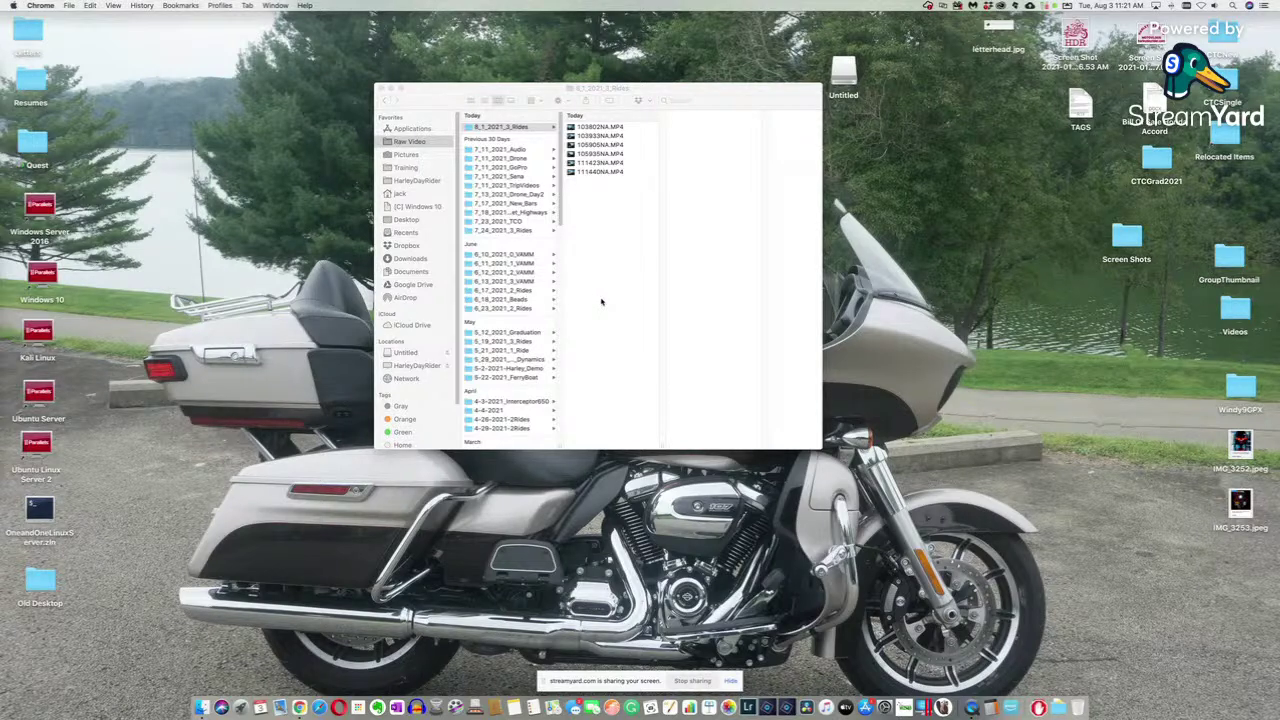
click(603, 267)
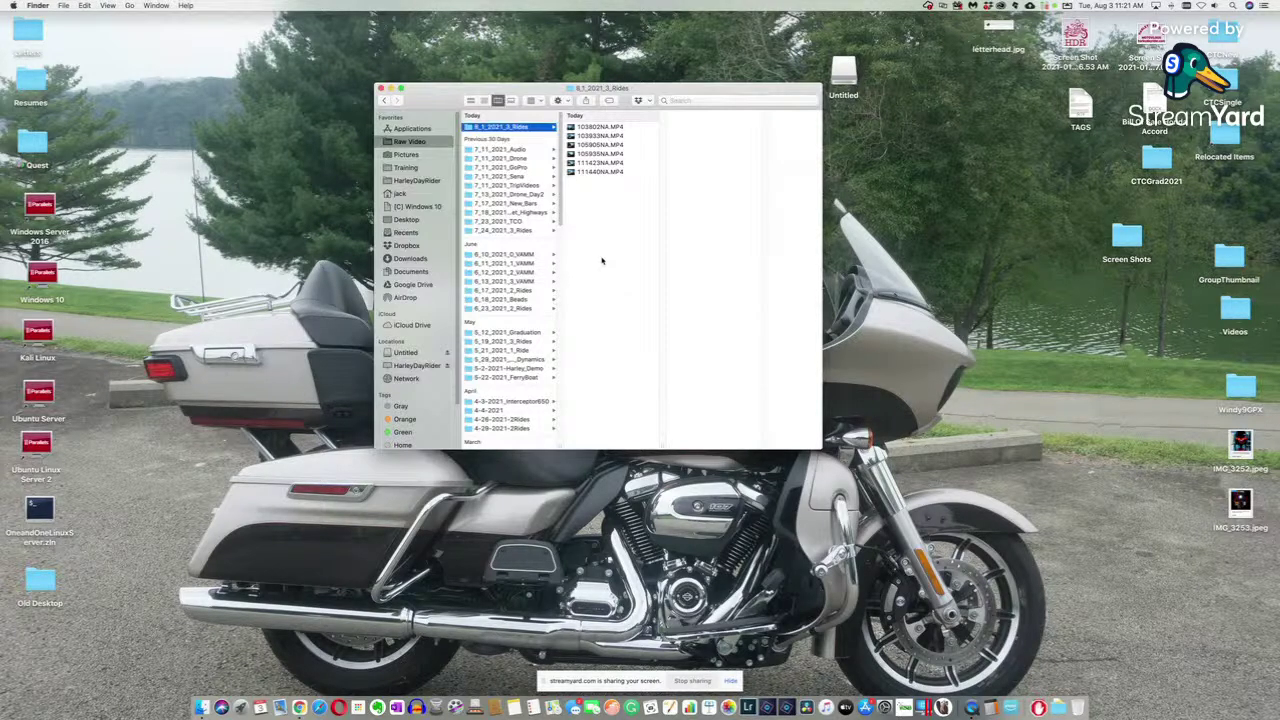
click(568, 103)
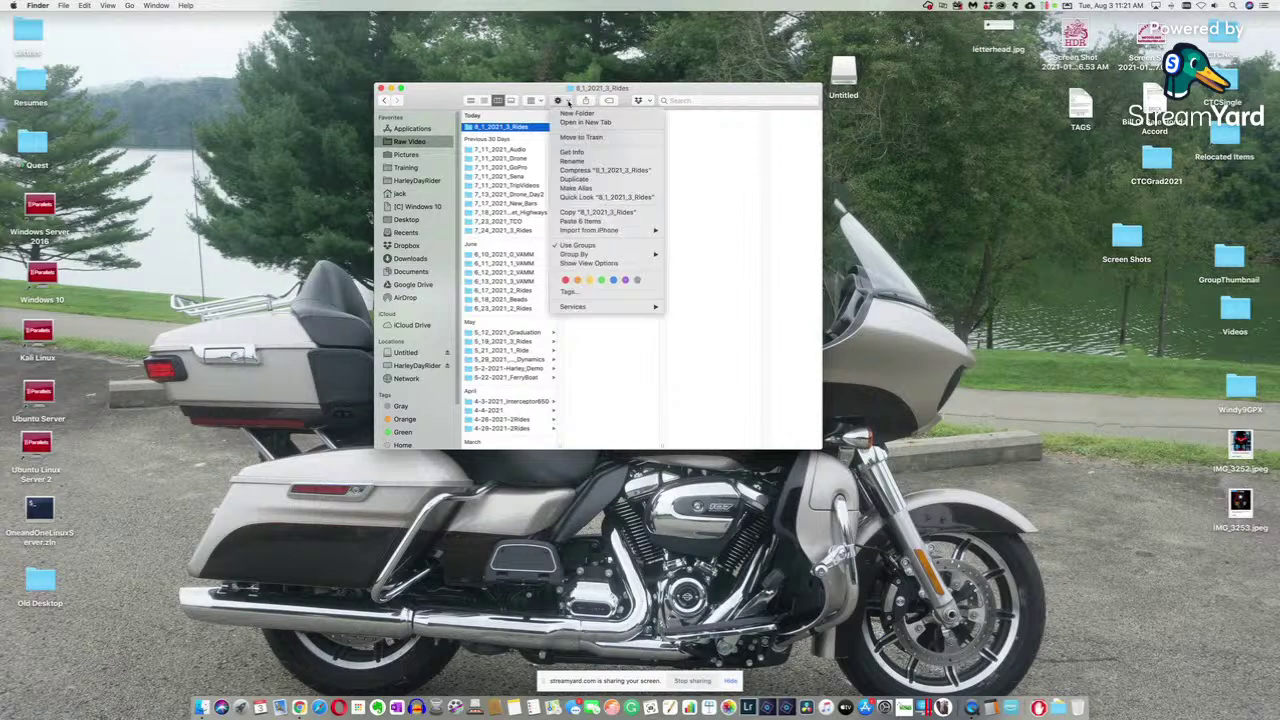
click(567, 114)
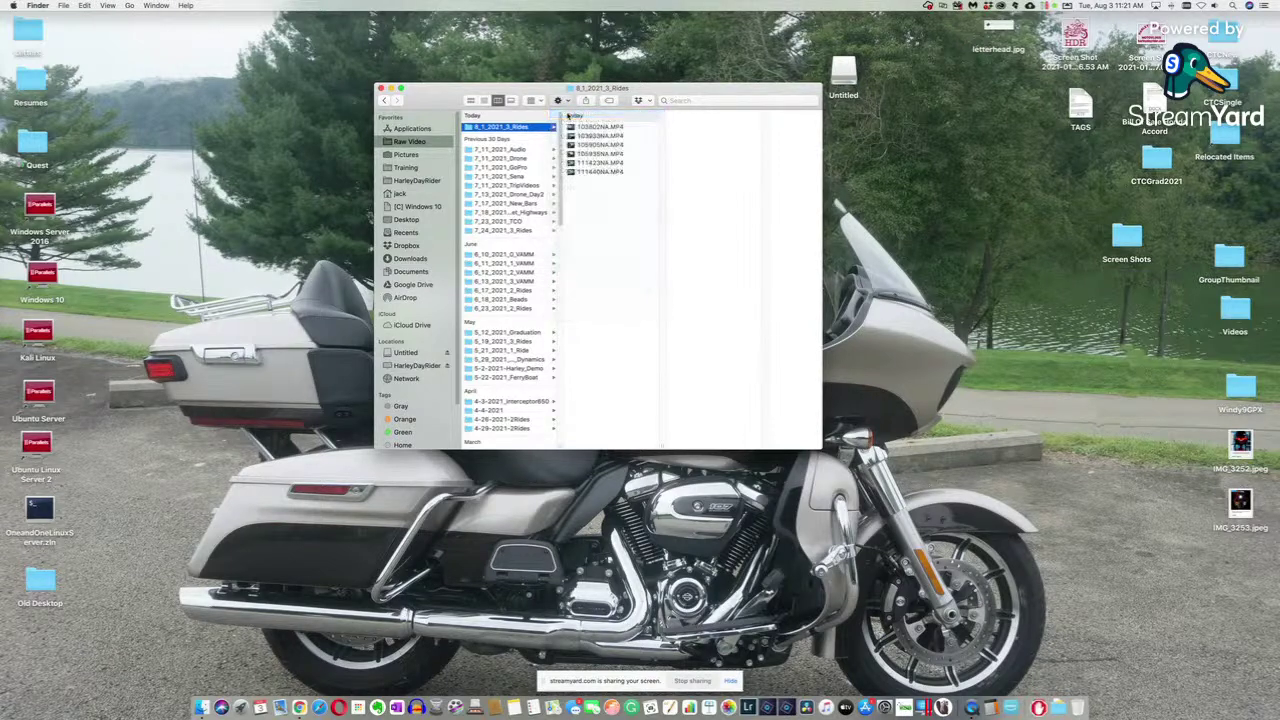
click(603, 206)
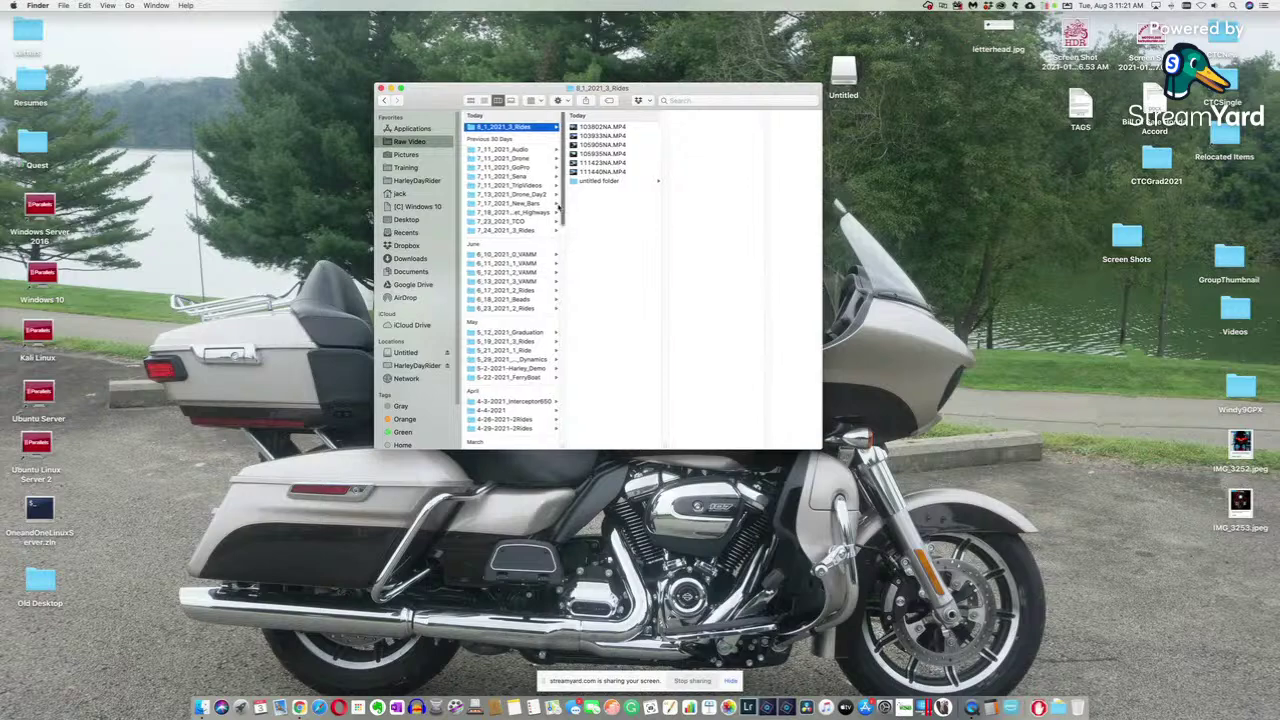
- Create a folder named 8_2_2021_2_Rides directly in the Raw Video folder
click(408, 141)
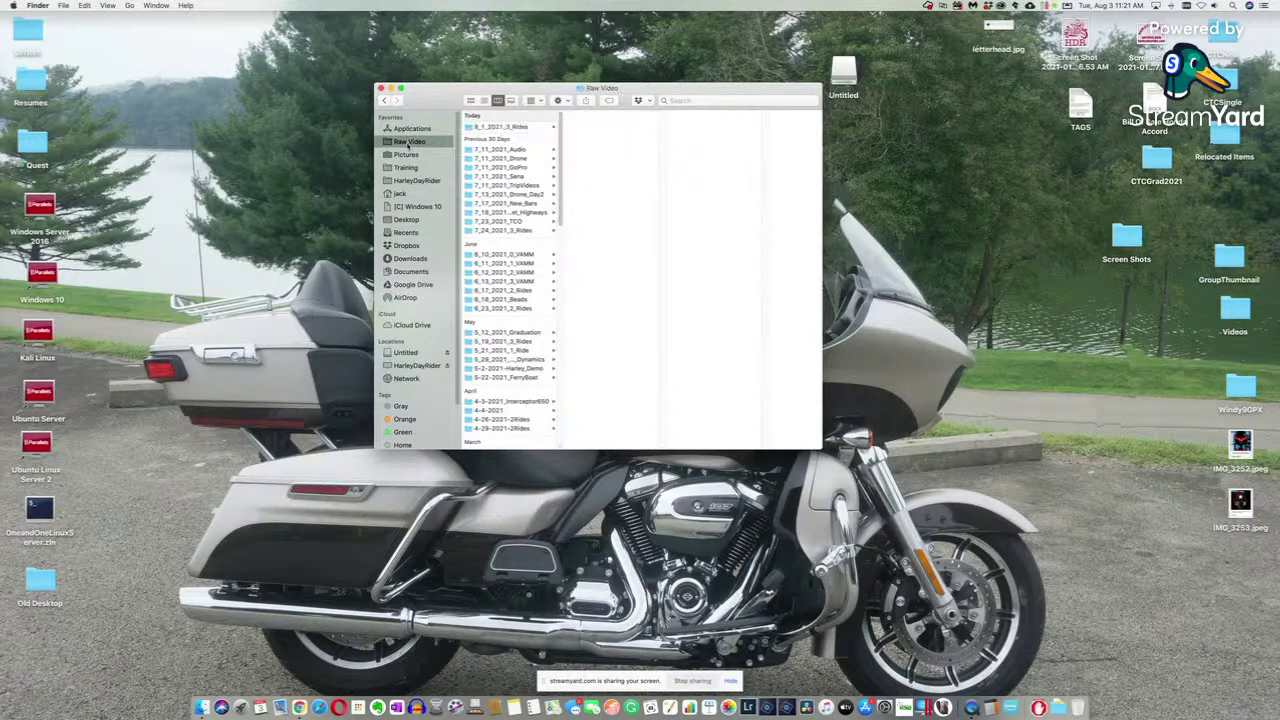
click(563, 100)
click(568, 114)
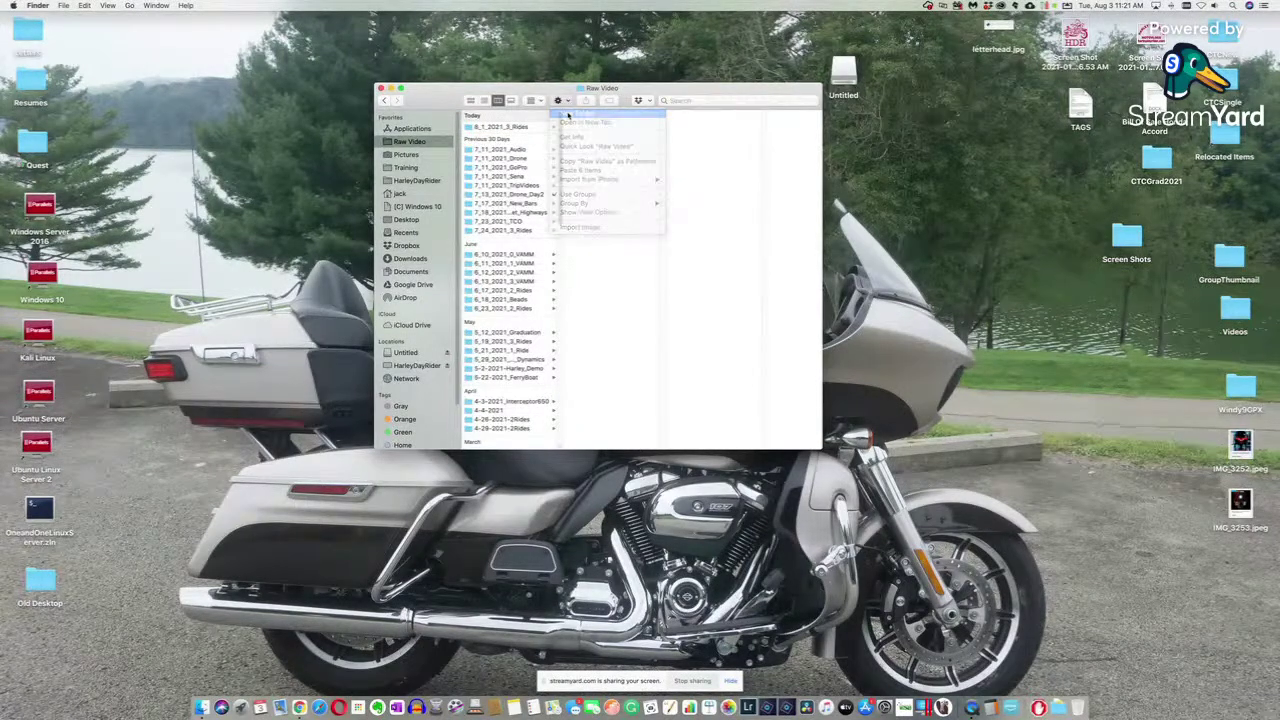
text(8)
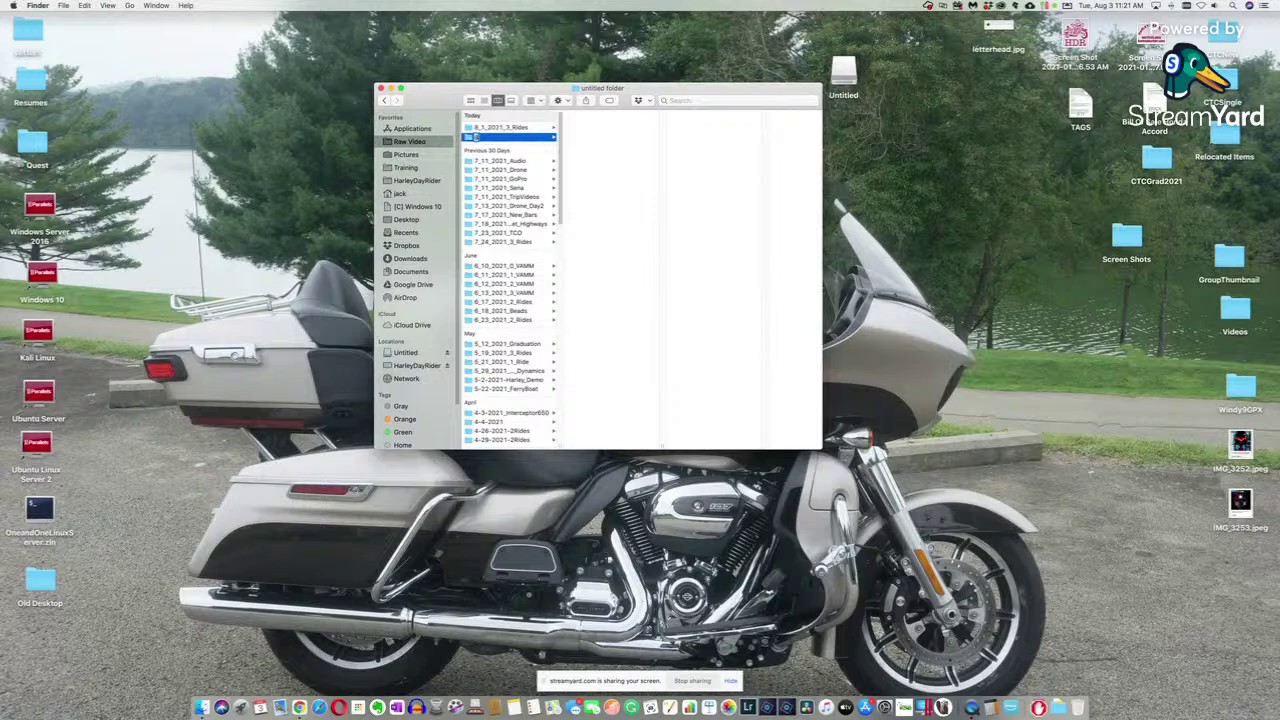
text(_2_2021_2_Rides)
key(Return)
- Copy the clips 081218NA.MP4 and 082348NA.MP4 from DCIM folder 210802000 on the Untitled drive
click(410, 353)
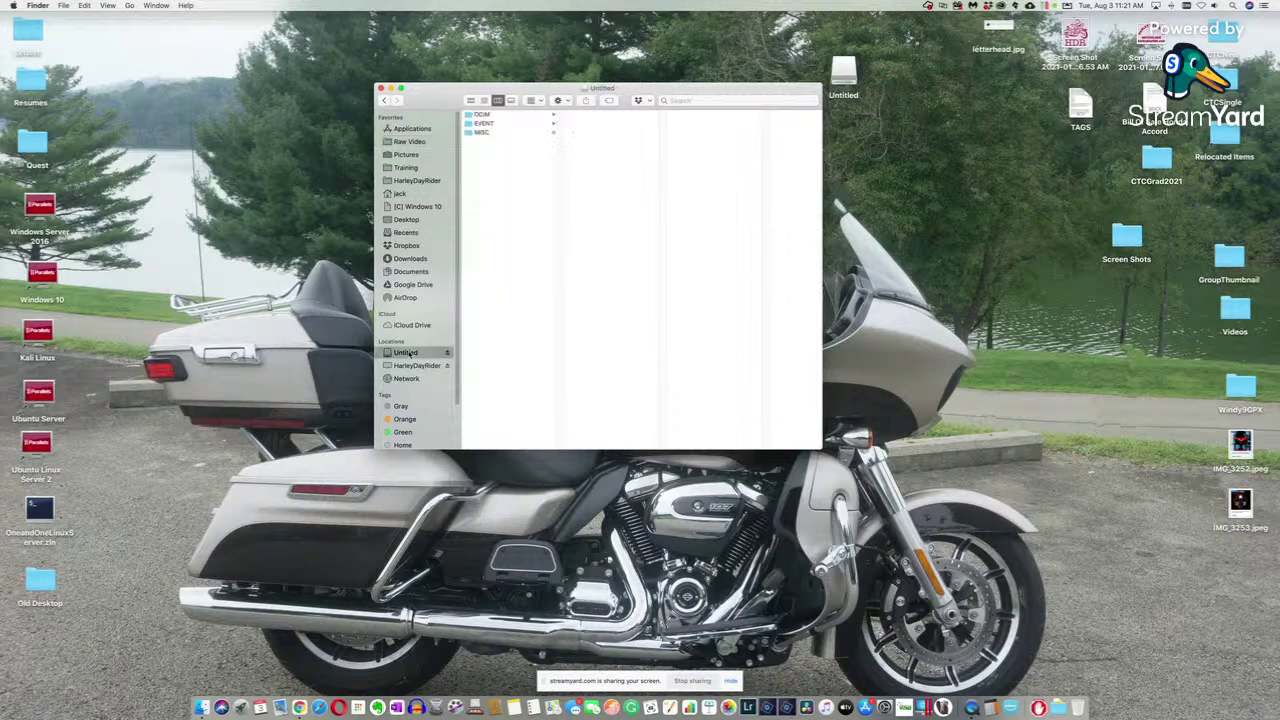
click(501, 117)
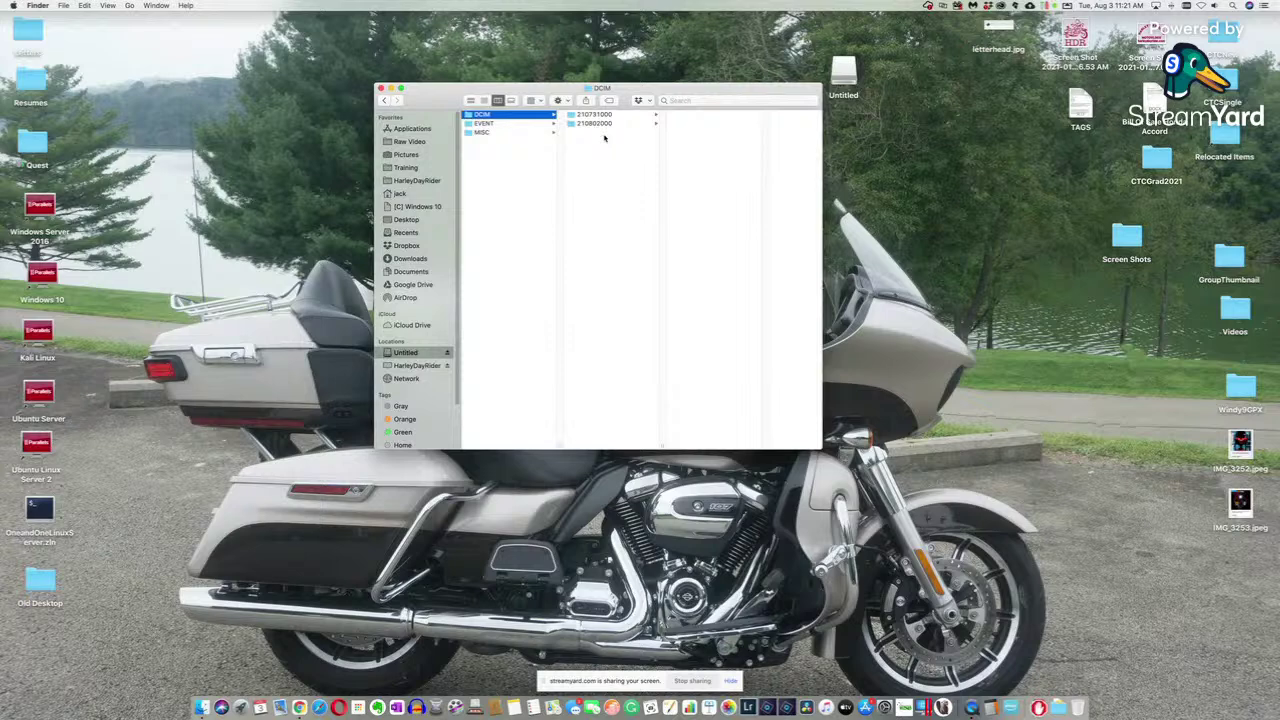
click(599, 124)
click(697, 115)
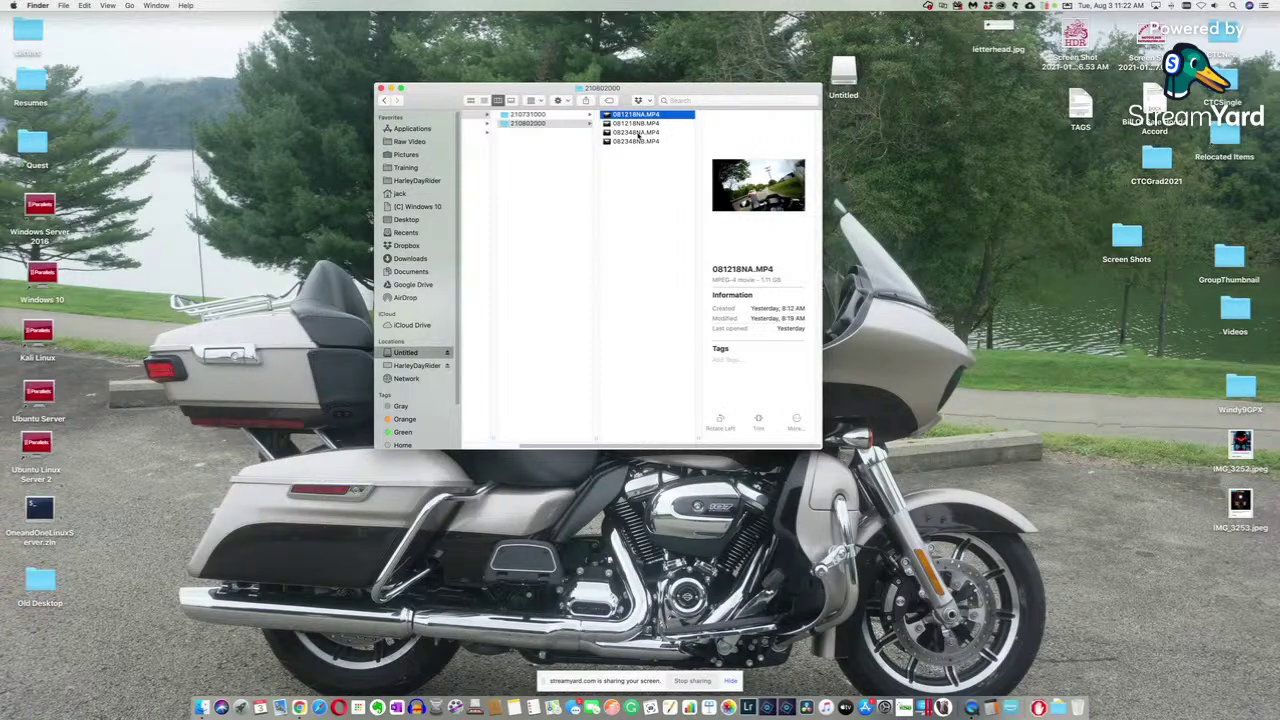
super+click(638, 133)
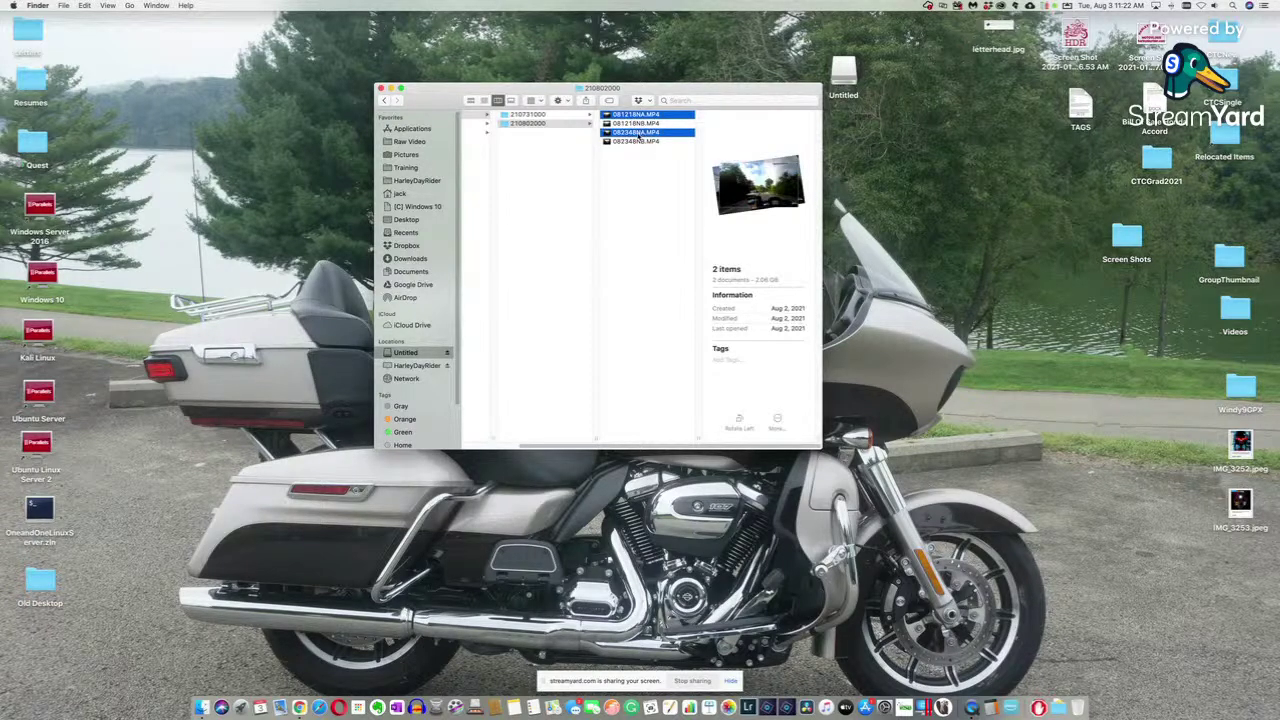
right_click(638, 133)
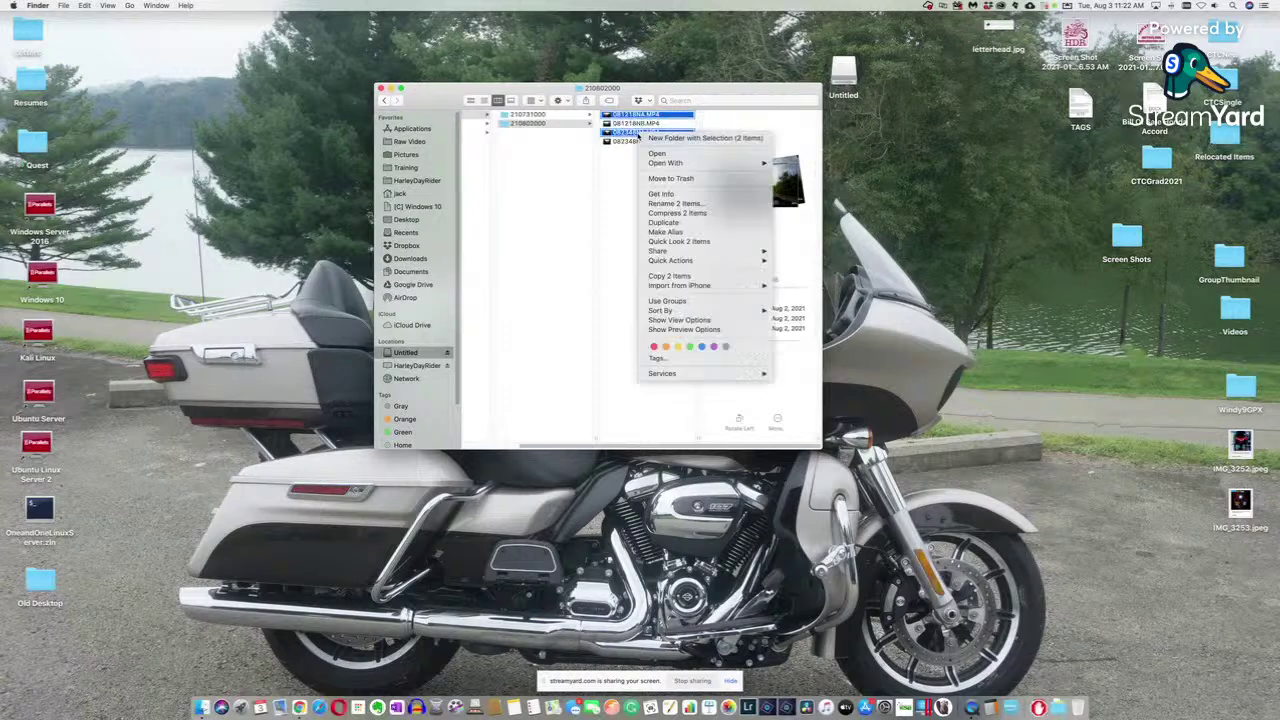
click(645, 275)
- Paste the two copied clips into the 8_2_2021_2_Rides folder in Raw Video
scroll(546, 251, left, 3)
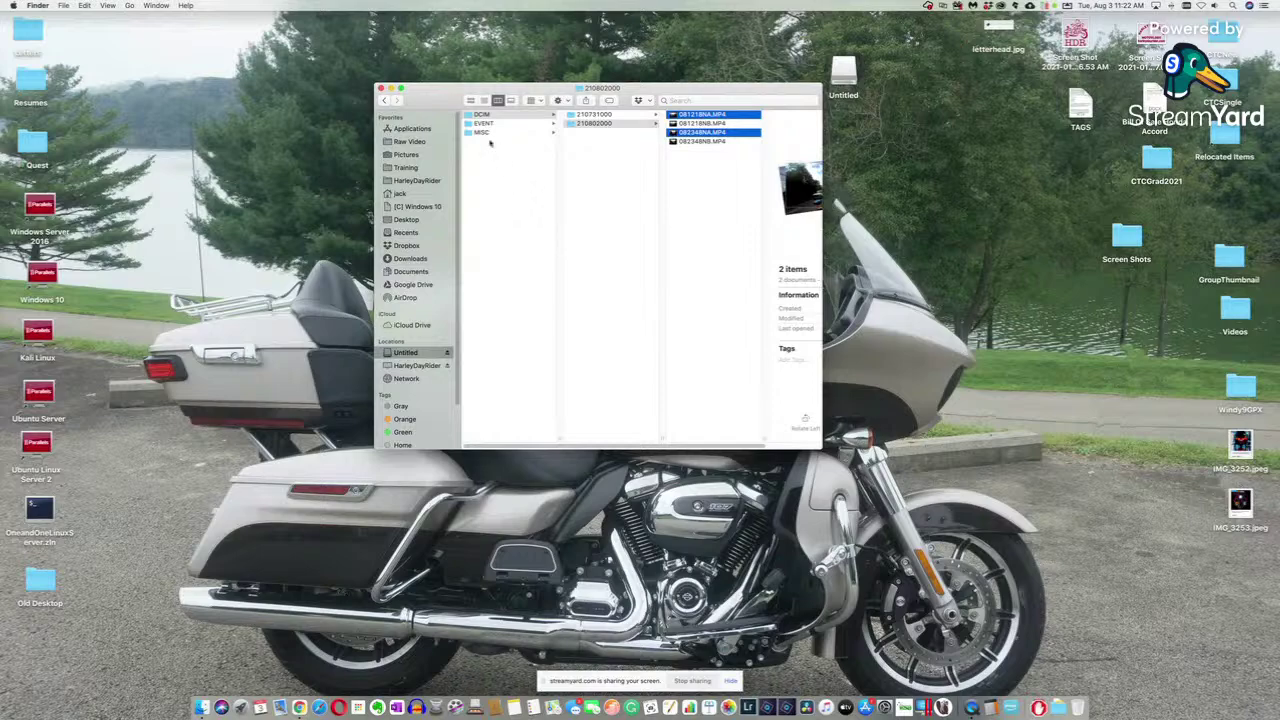
click(405, 142)
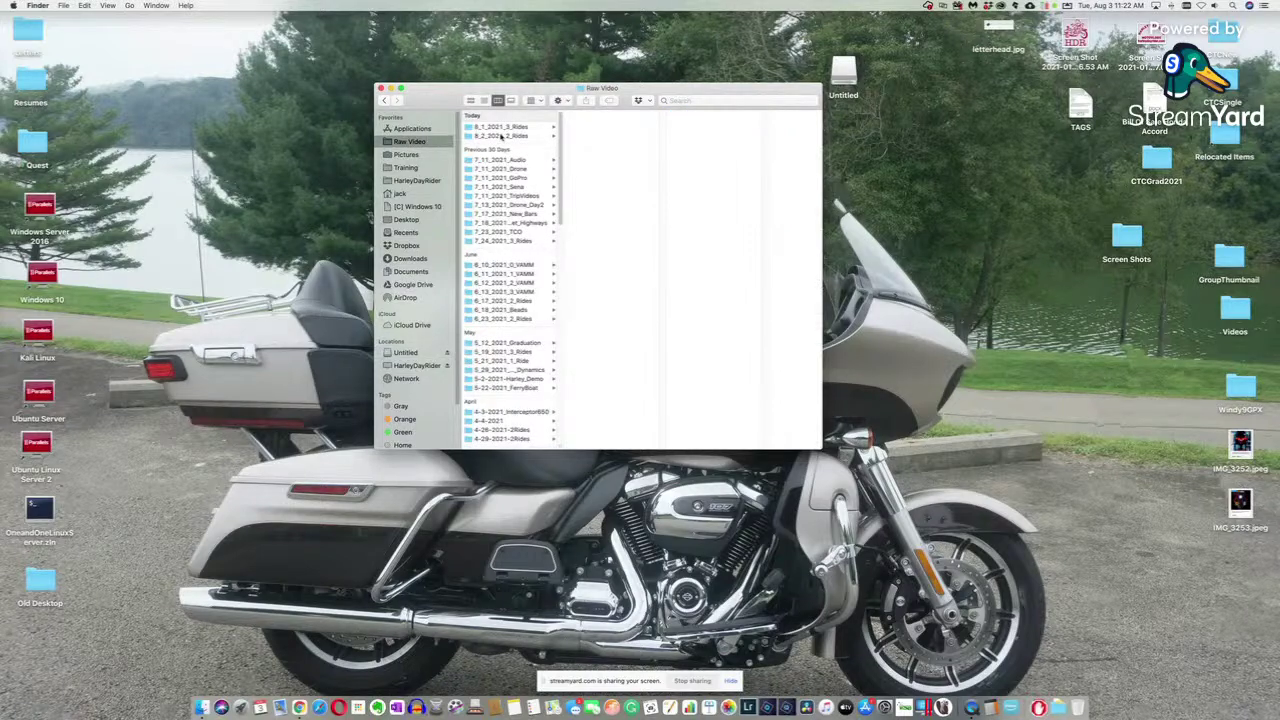
click(501, 136)
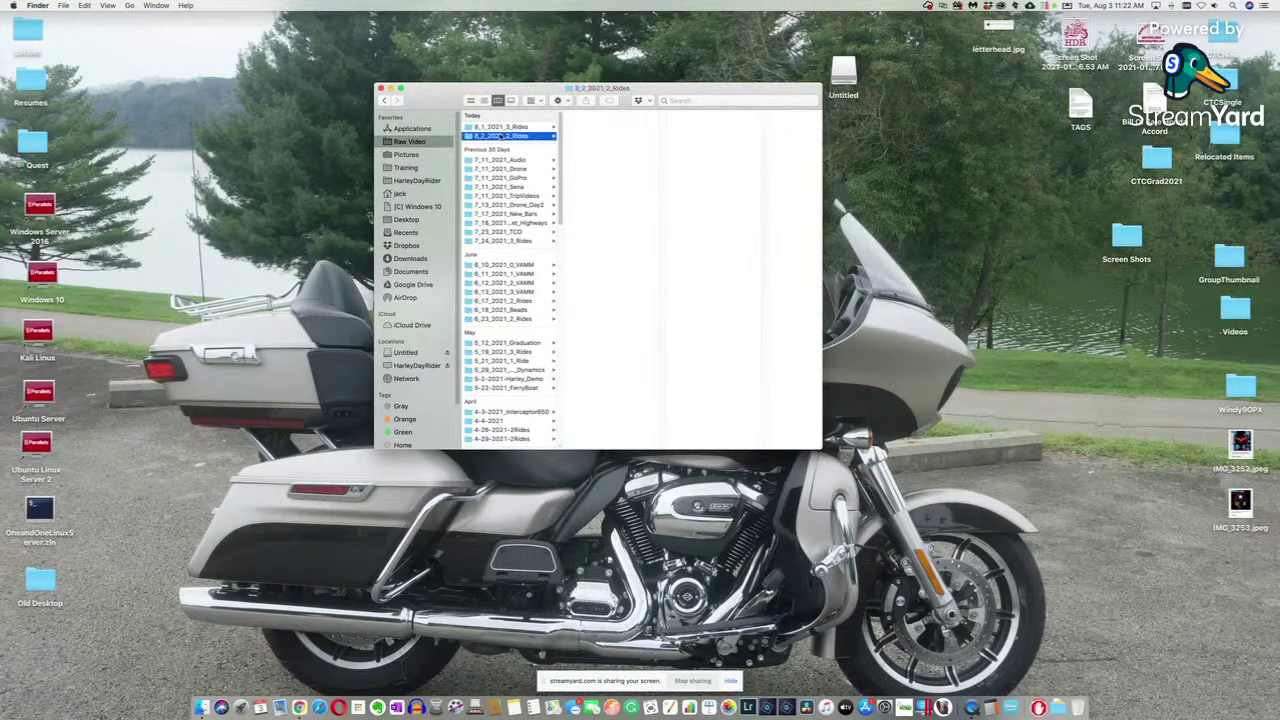
right_click(591, 161)
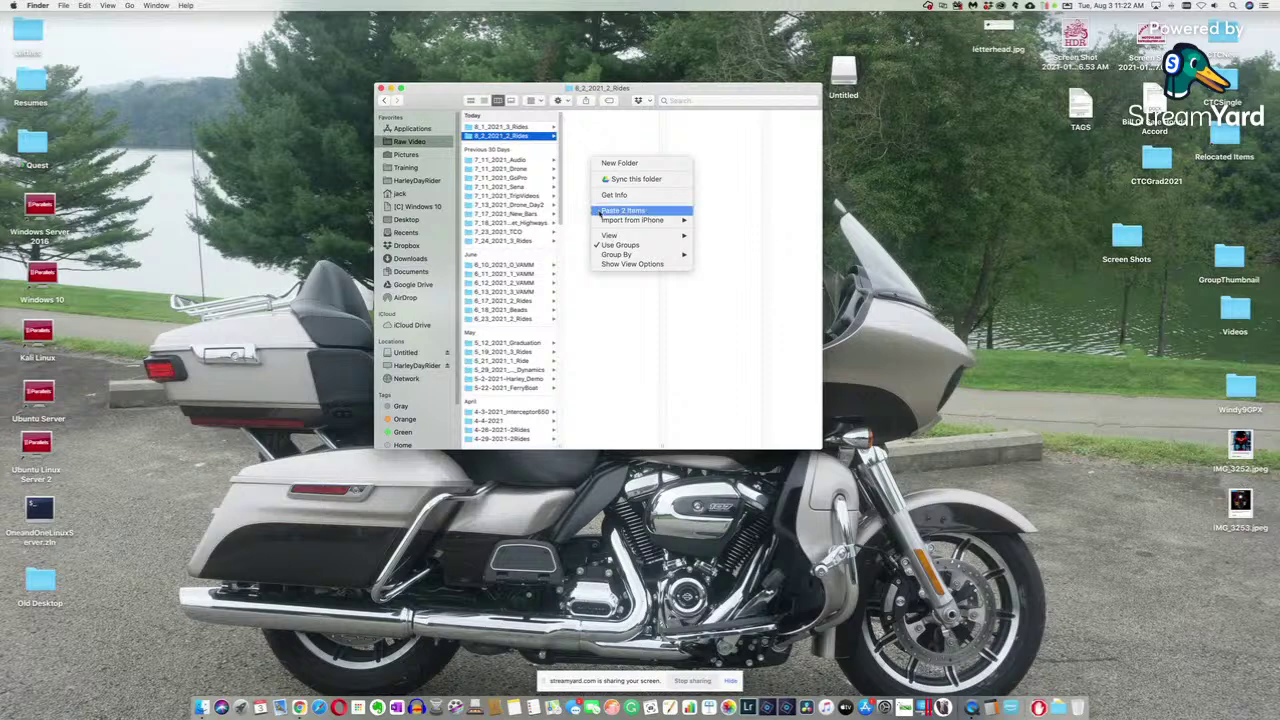
click(604, 214)
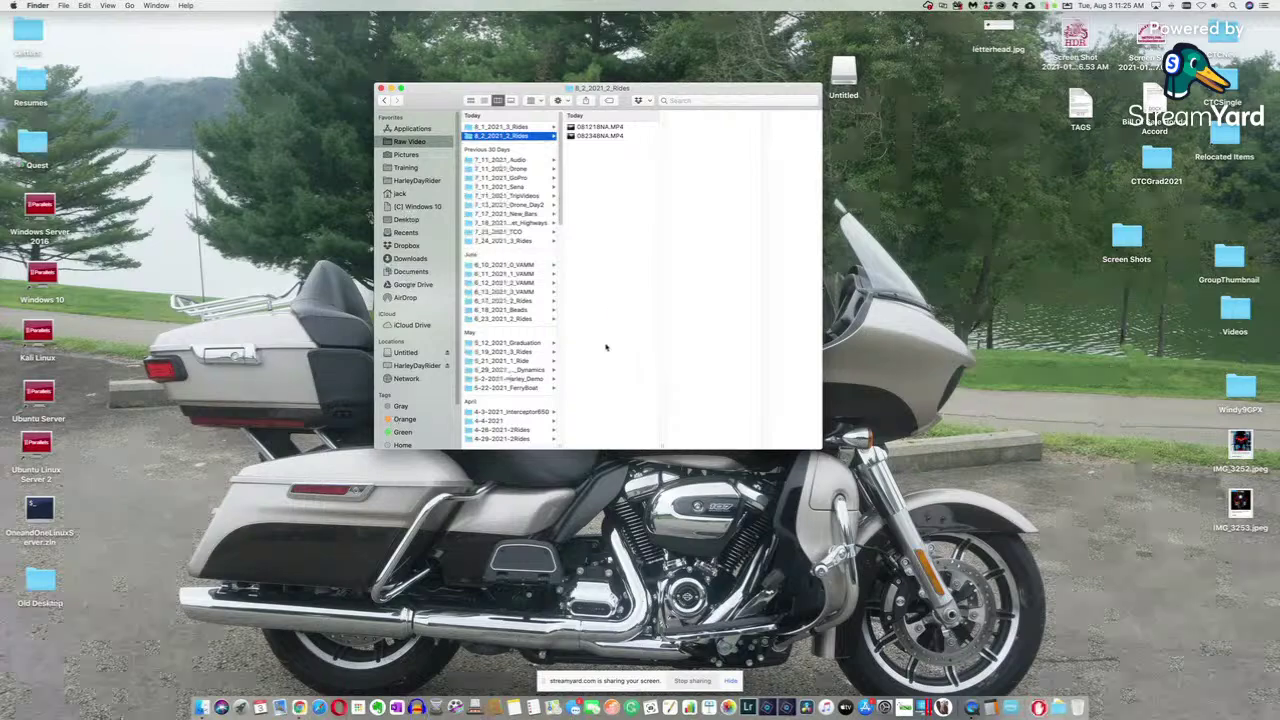
- Widen the folder name column, look through the older ride folders in Raw Video, and open 7-2-2020-1Ride_DONE
drag(558, 442, 641, 438)
scroll(596, 350, down, 5)
scroll(597, 350, down, 10)
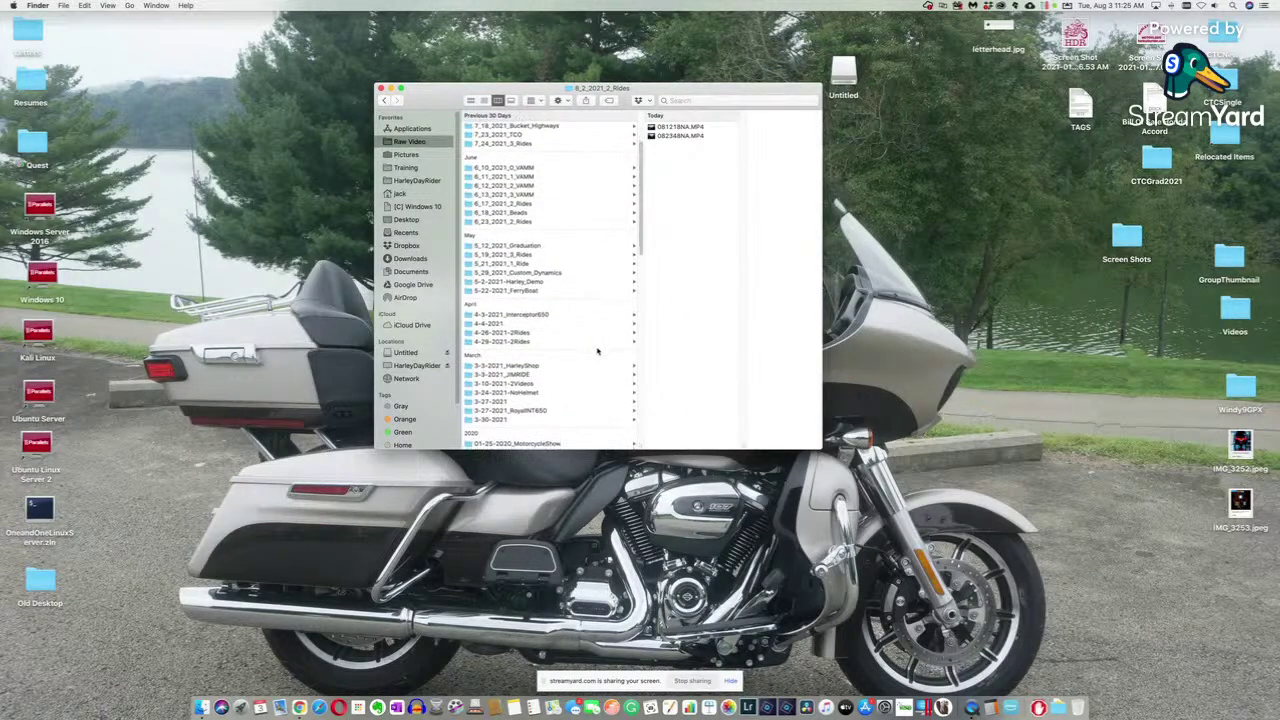
scroll(598, 350, down, 4)
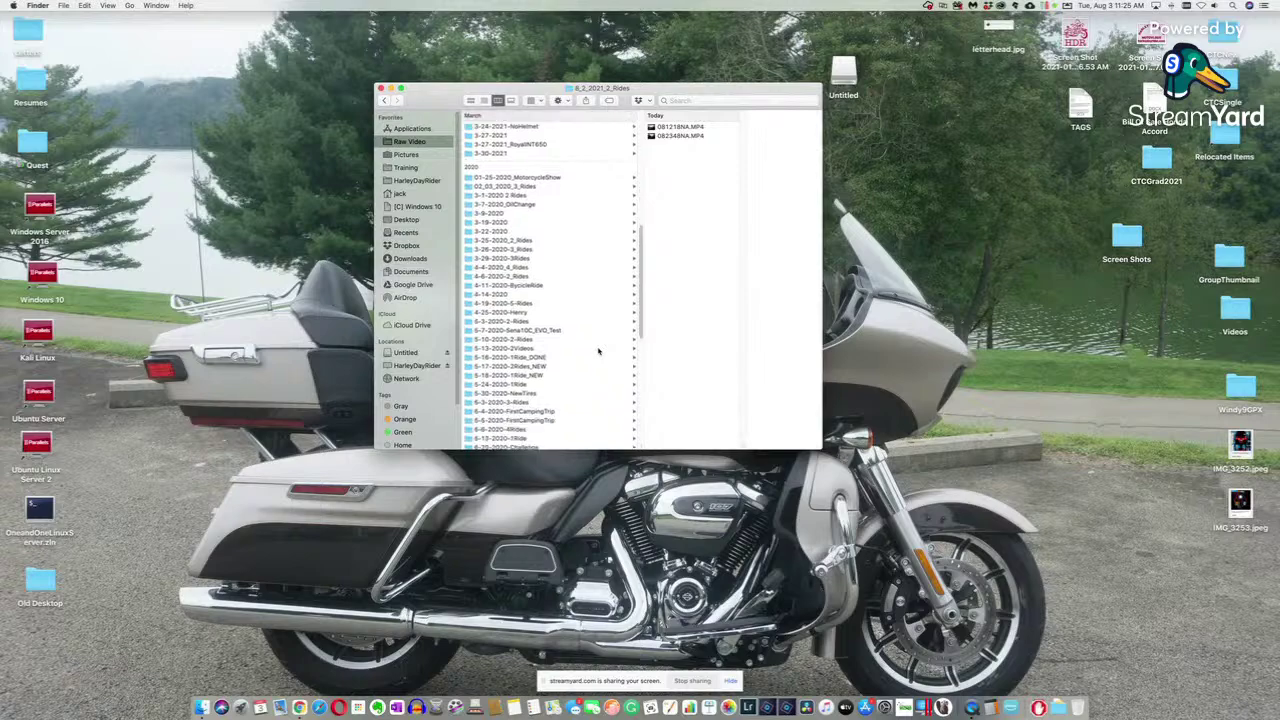
scroll(598, 350, down, 5)
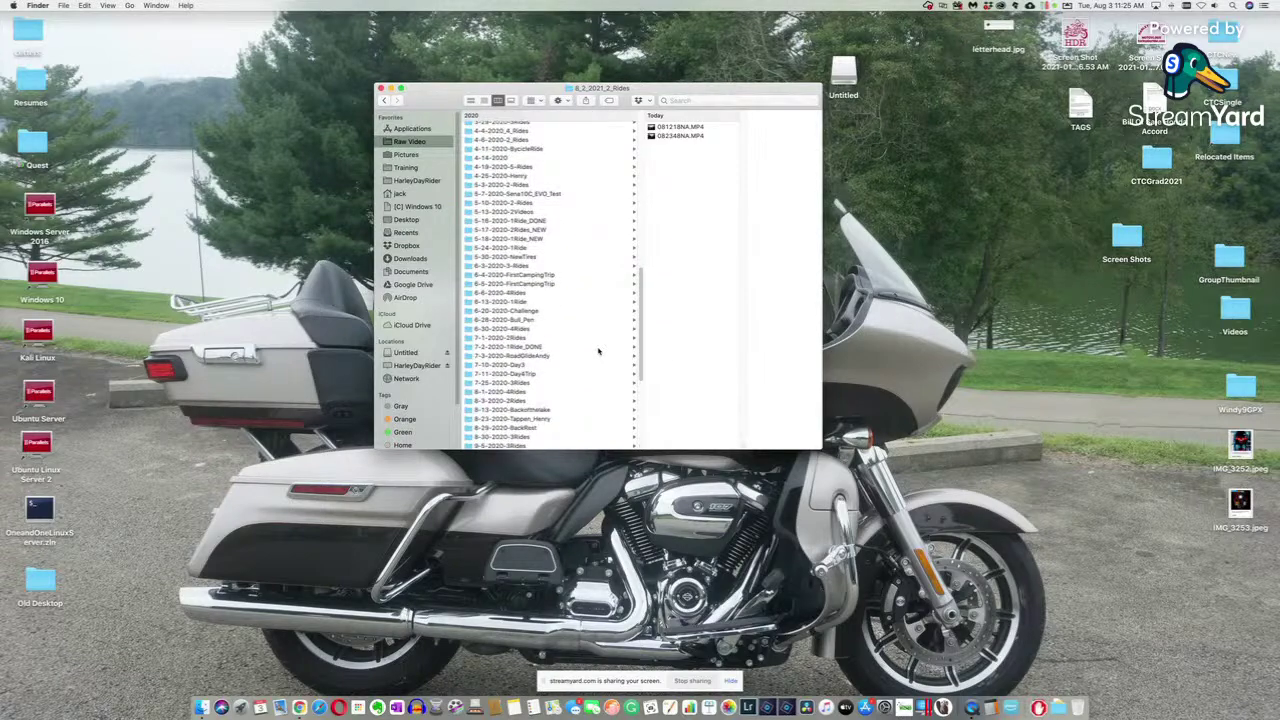
scroll(598, 350, down, 2)
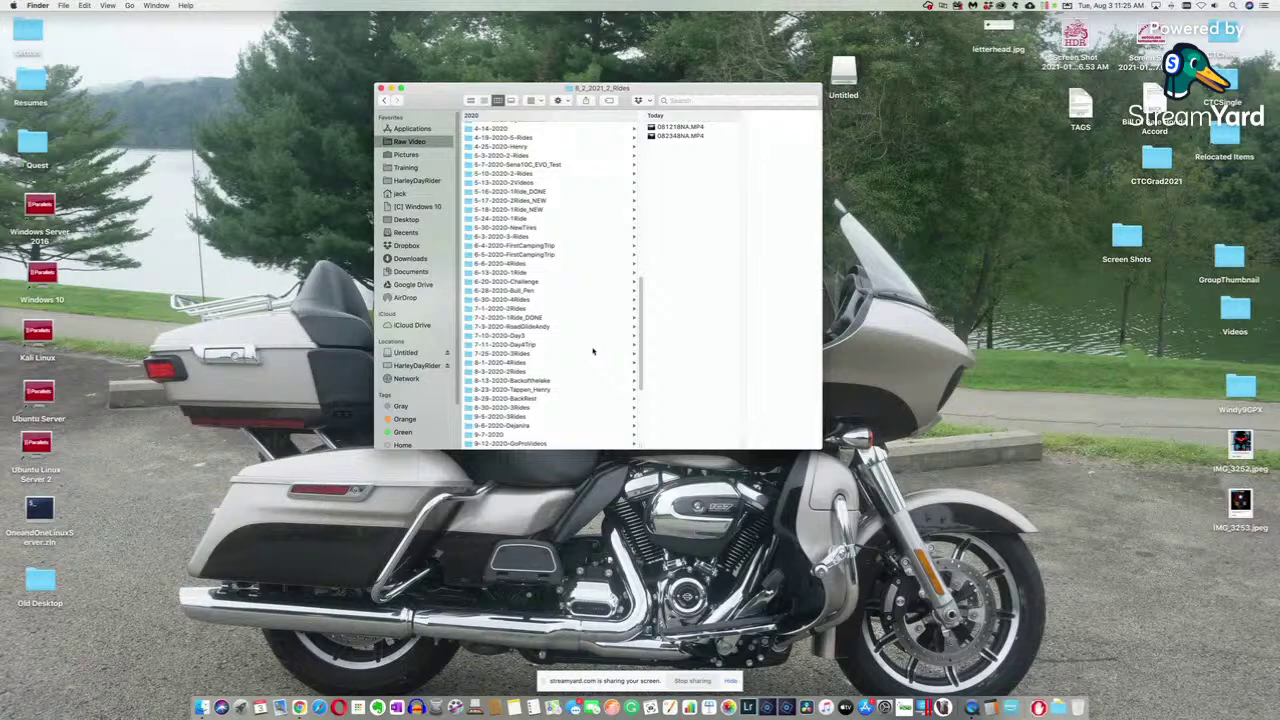
scroll(592, 351, down, 1)
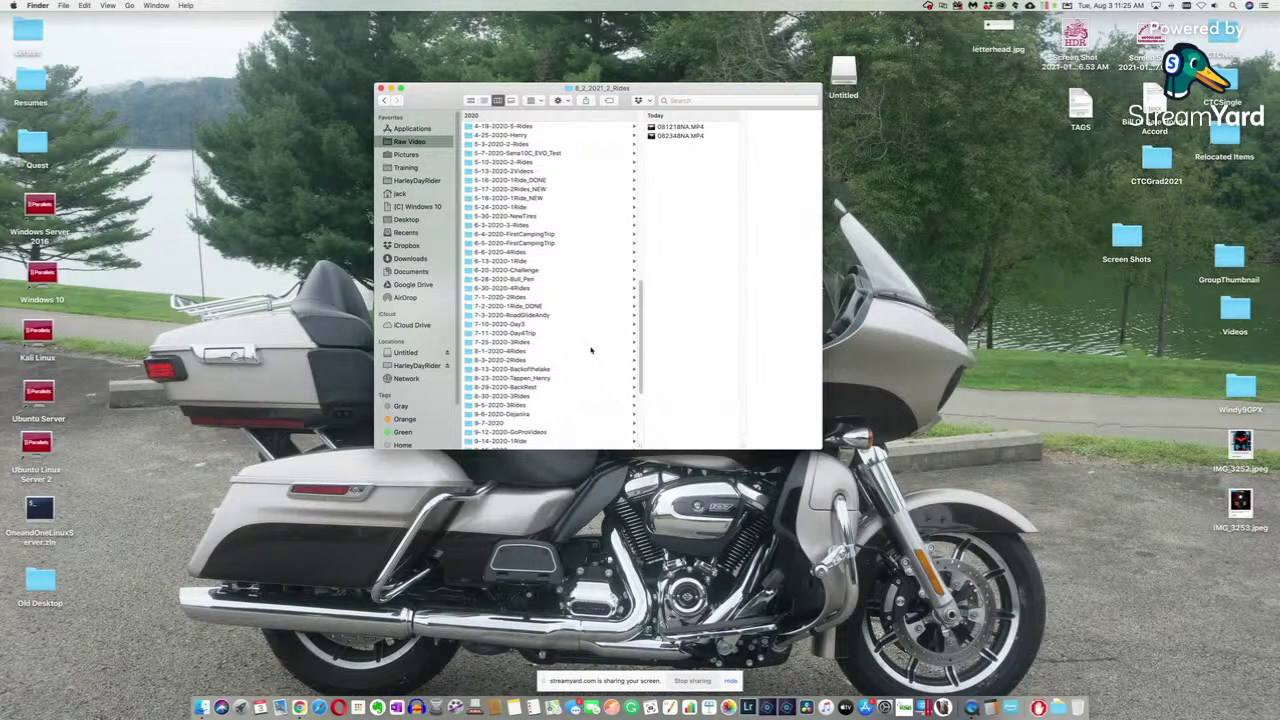
click(546, 307)
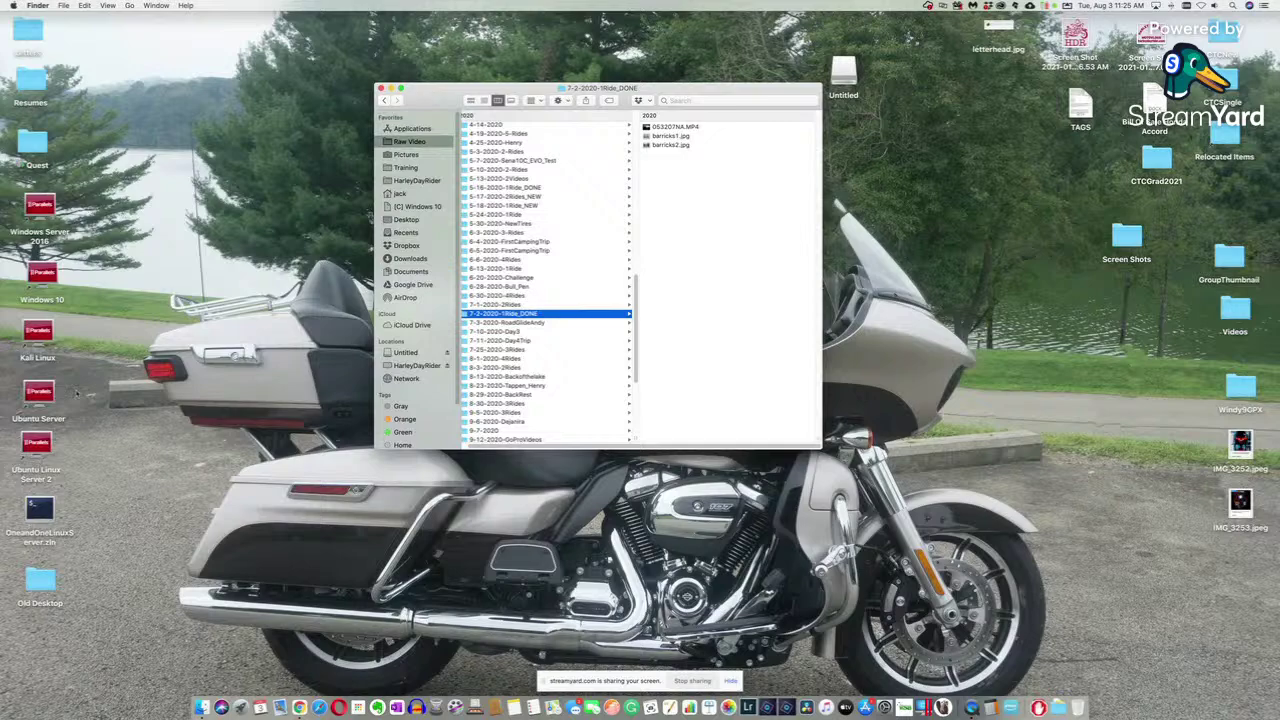
- Open the 8_1_2021_3_Rides folder in Raw Video and show its contents as a list
key(super+Tab)
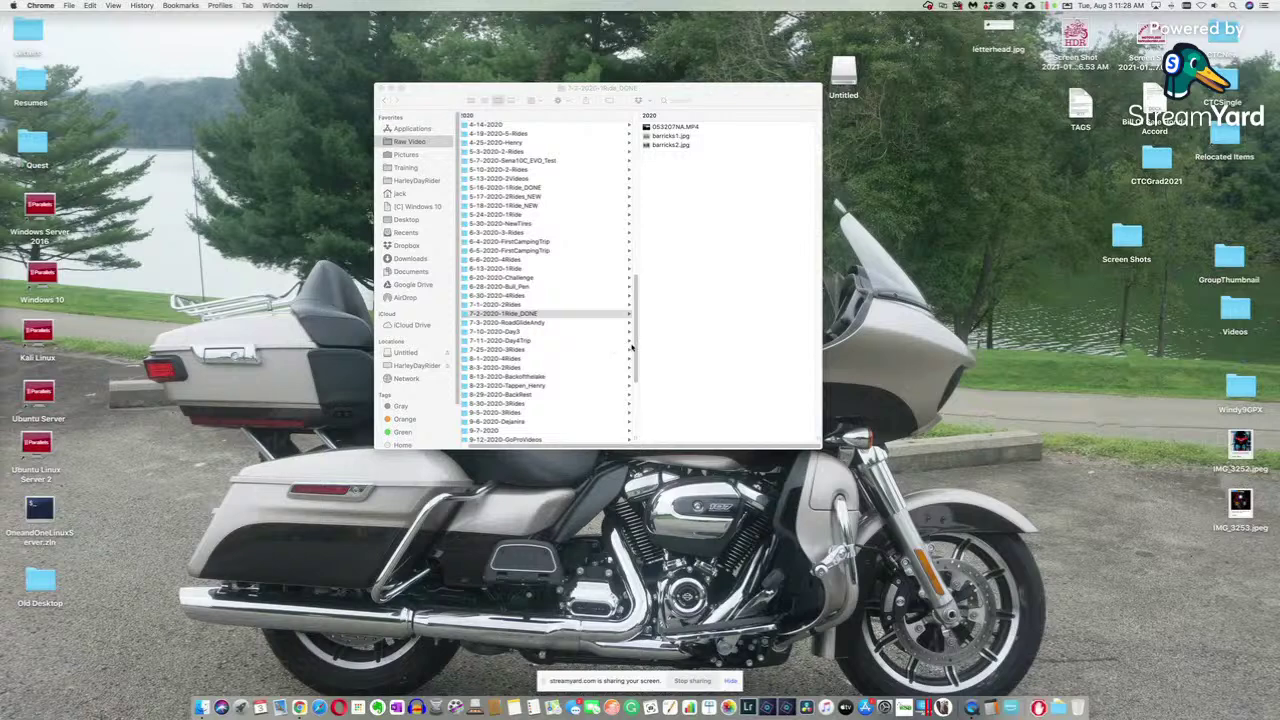
drag(631, 349, 636, 215)
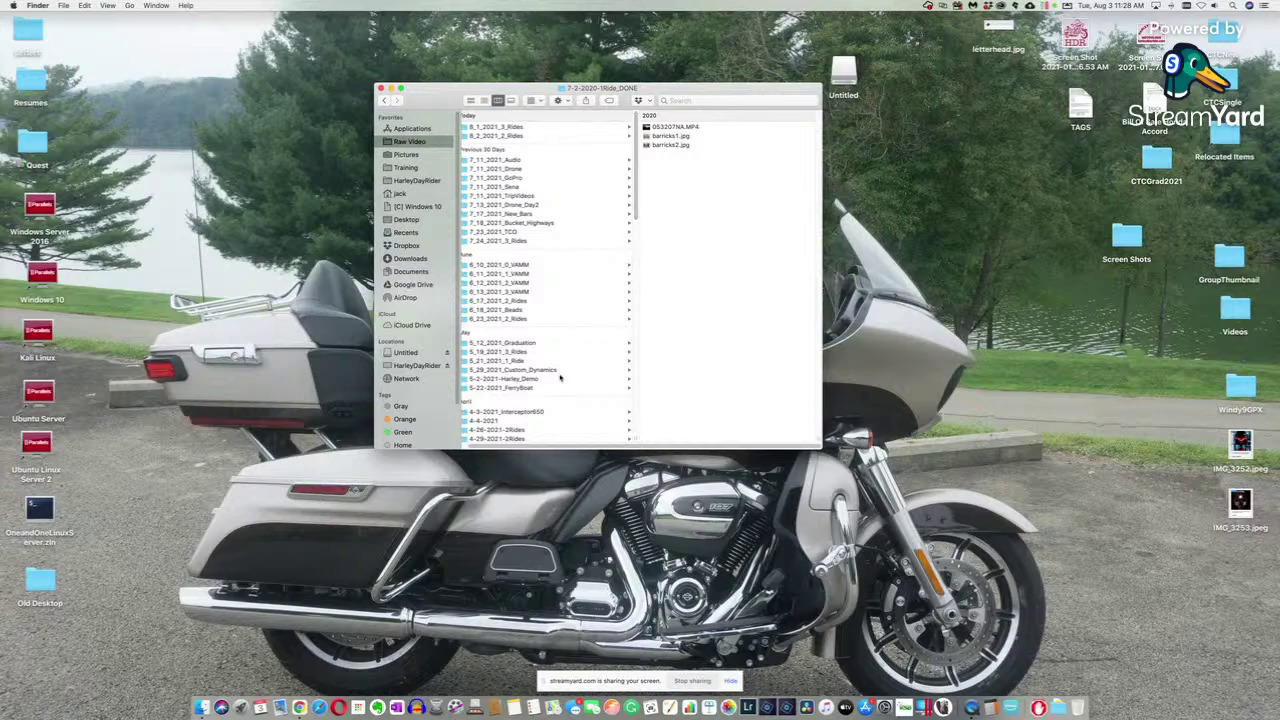
scroll(524, 450, left, 1)
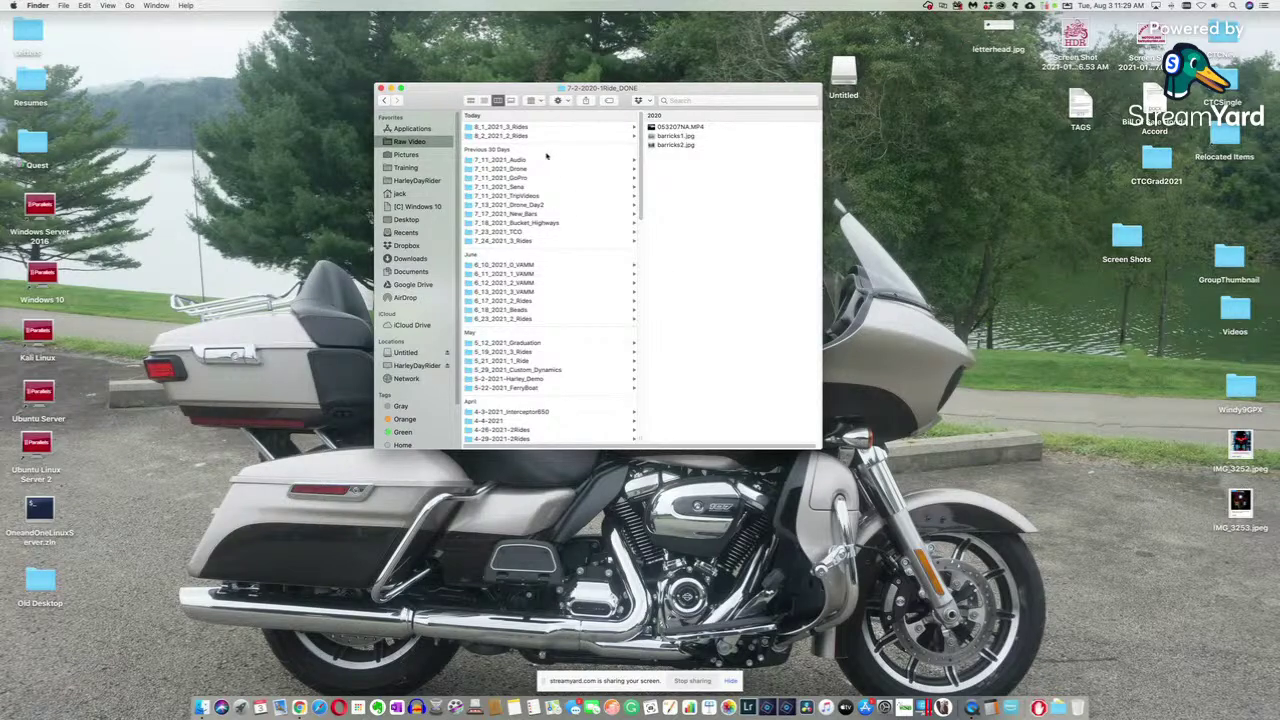
click(508, 128)
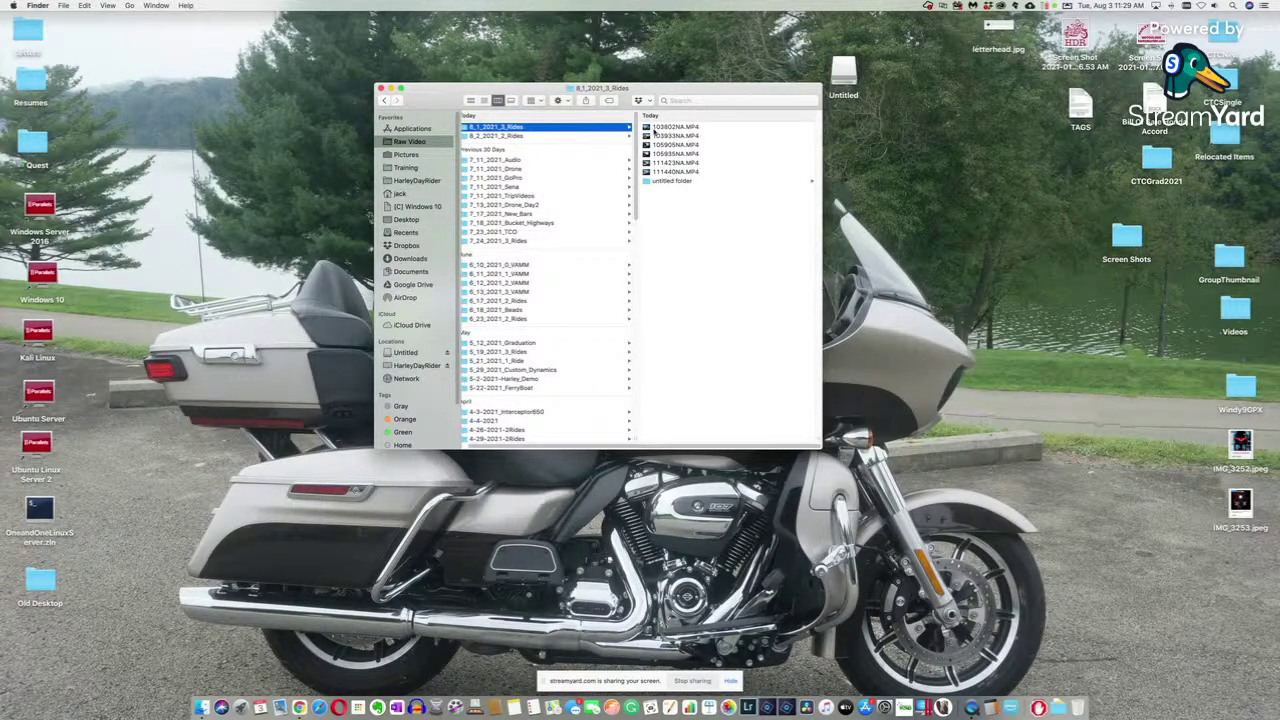
click(484, 101)
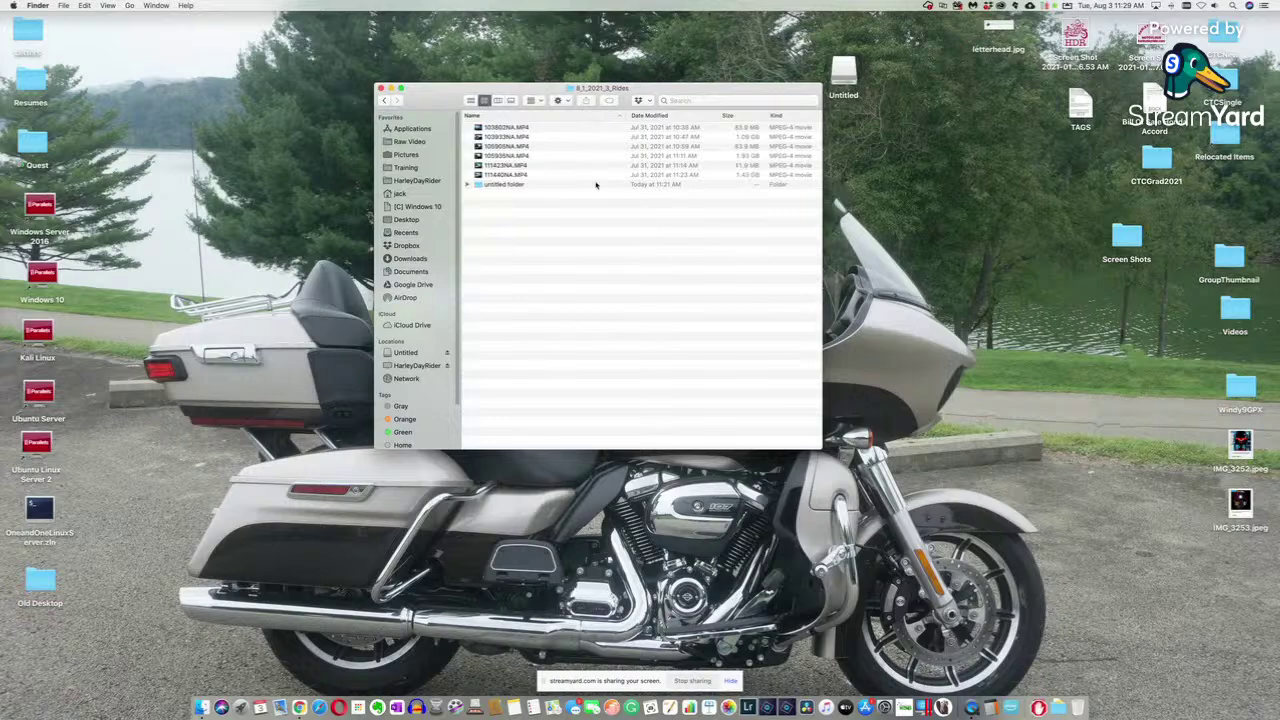
- Examine the modified dates and file sizes of the clips in 8_1_2021_3_Rides
click(532, 129)
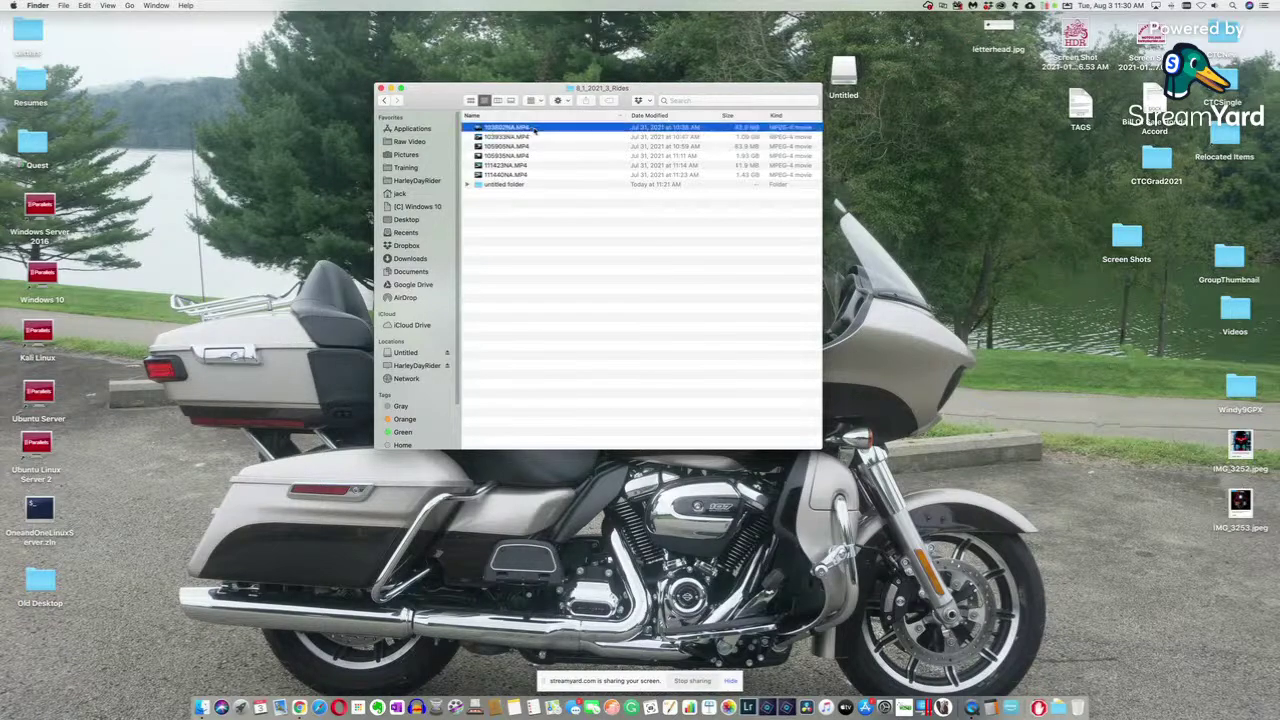
click(669, 147)
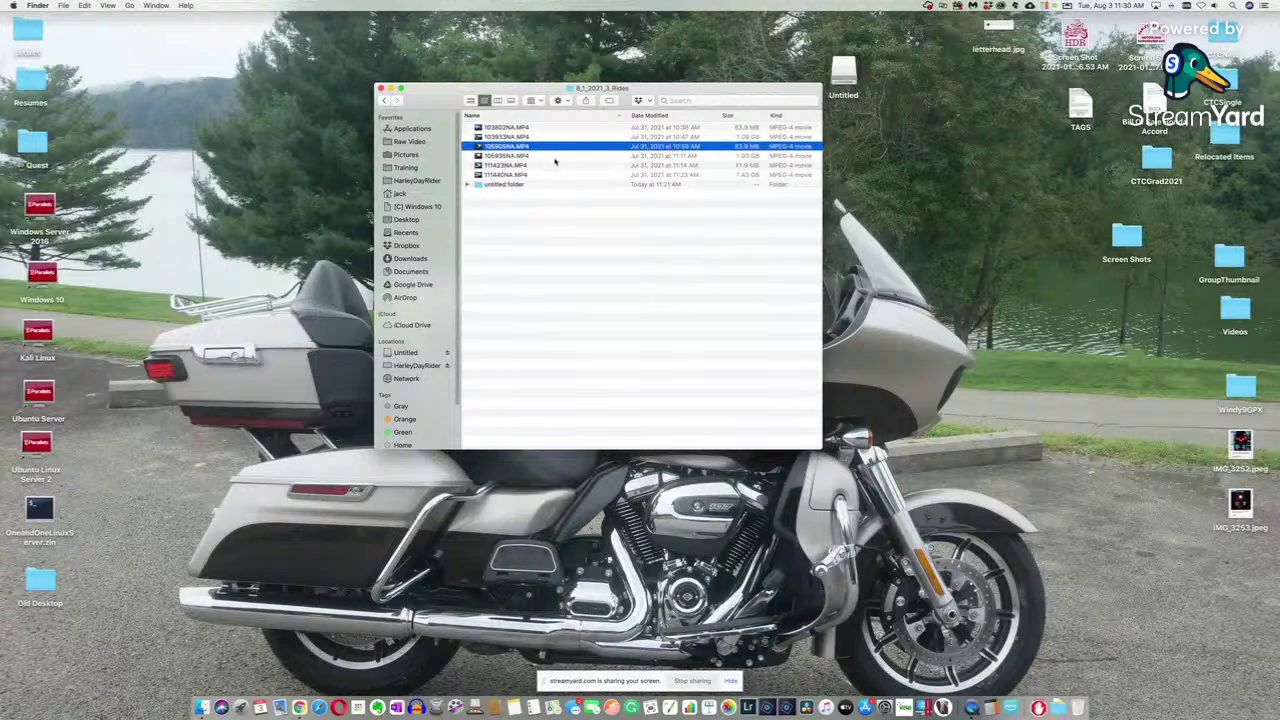
click(584, 166)
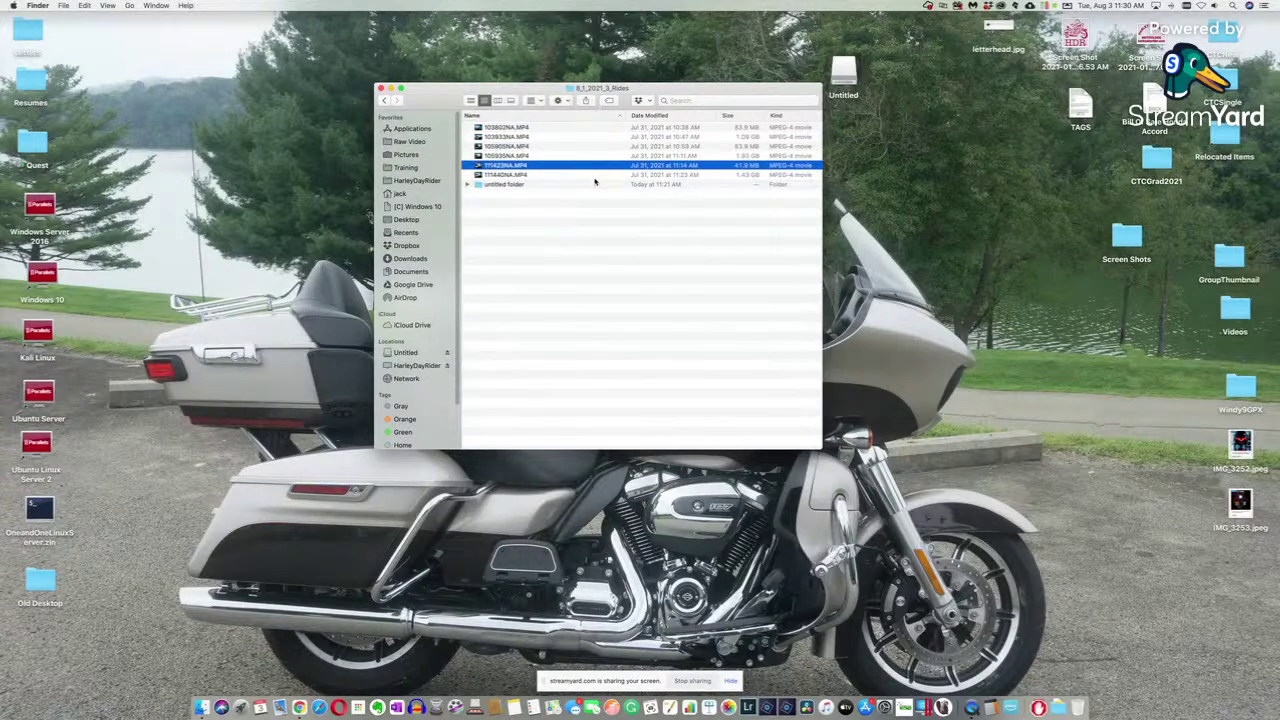
click(669, 175)
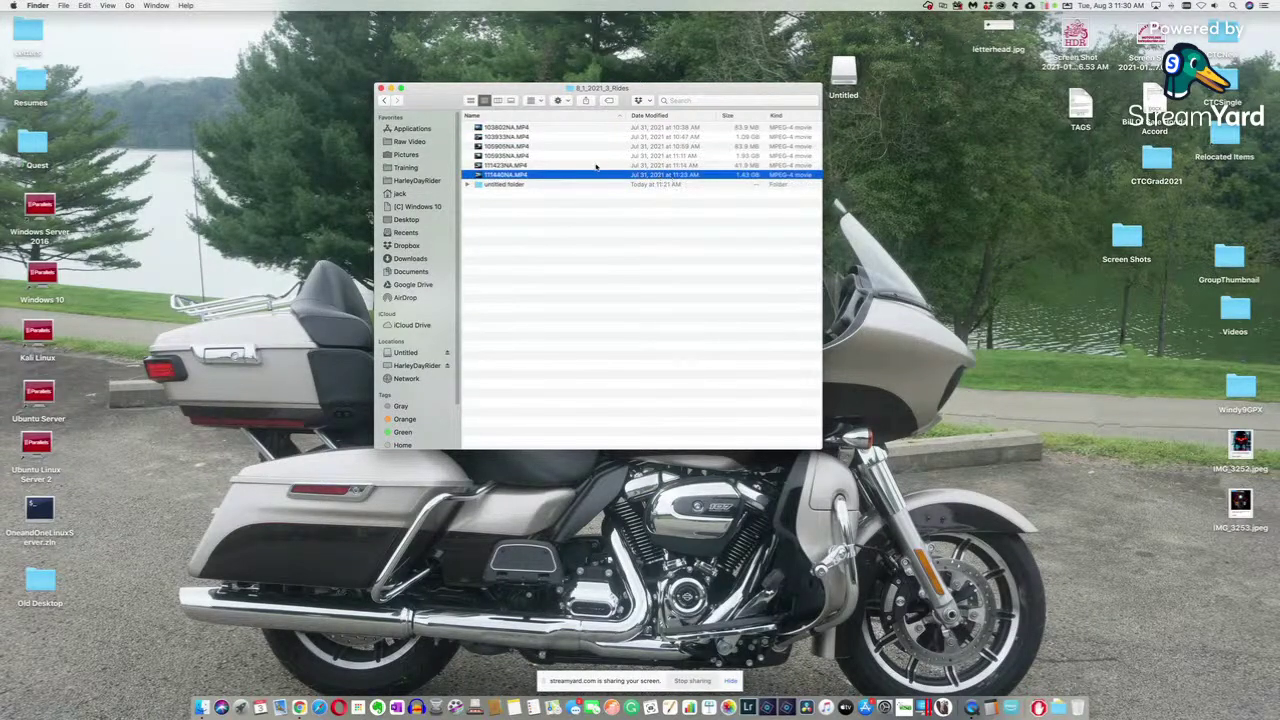
- Play 103802NA.MP4 in QuickTime Player with the volume raised, pause it near the end, and close the video
click(585, 127)
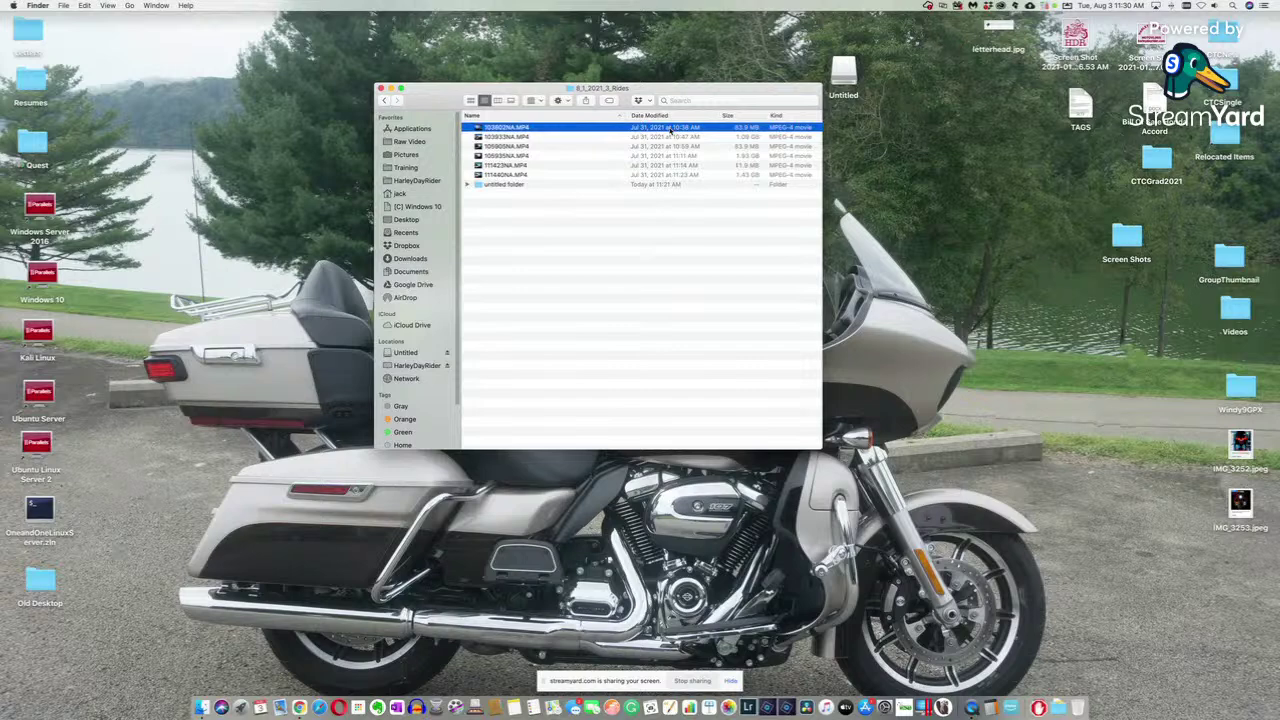
right_click(619, 130)
mouse_move(700, 141)
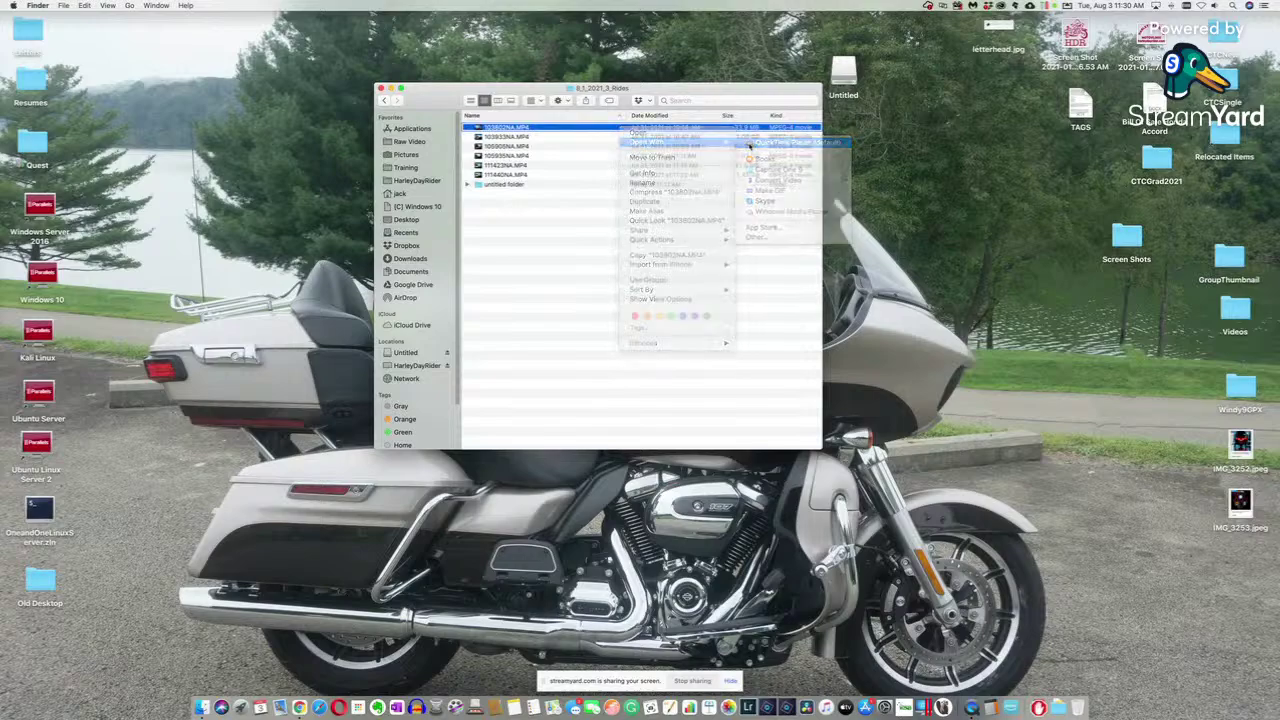
click(748, 143)
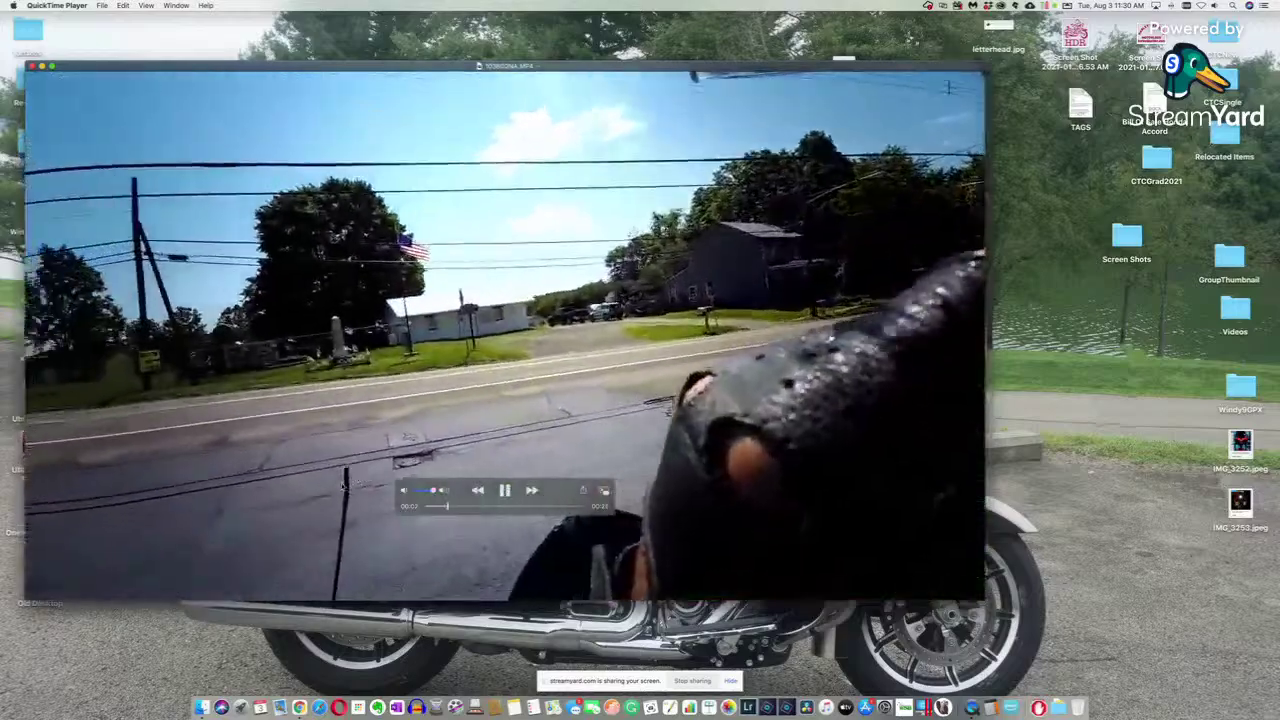
key(XF86AudioRaiseVolume)
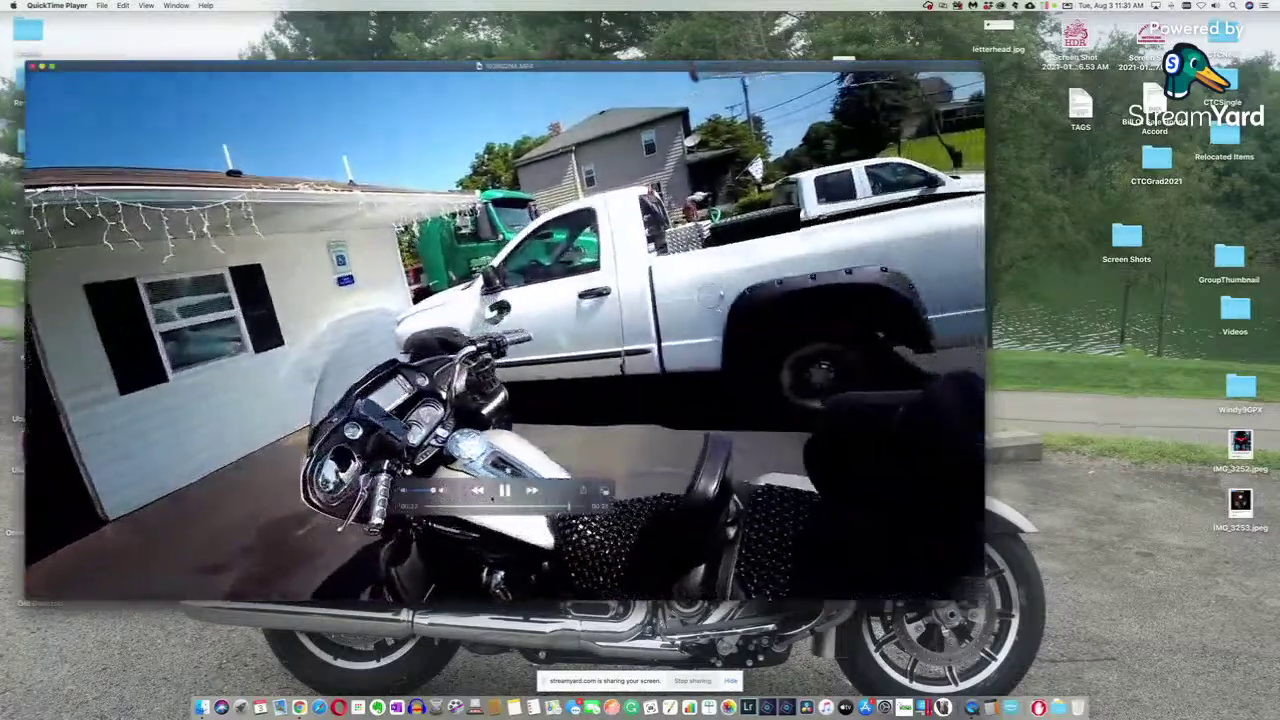
key(space)
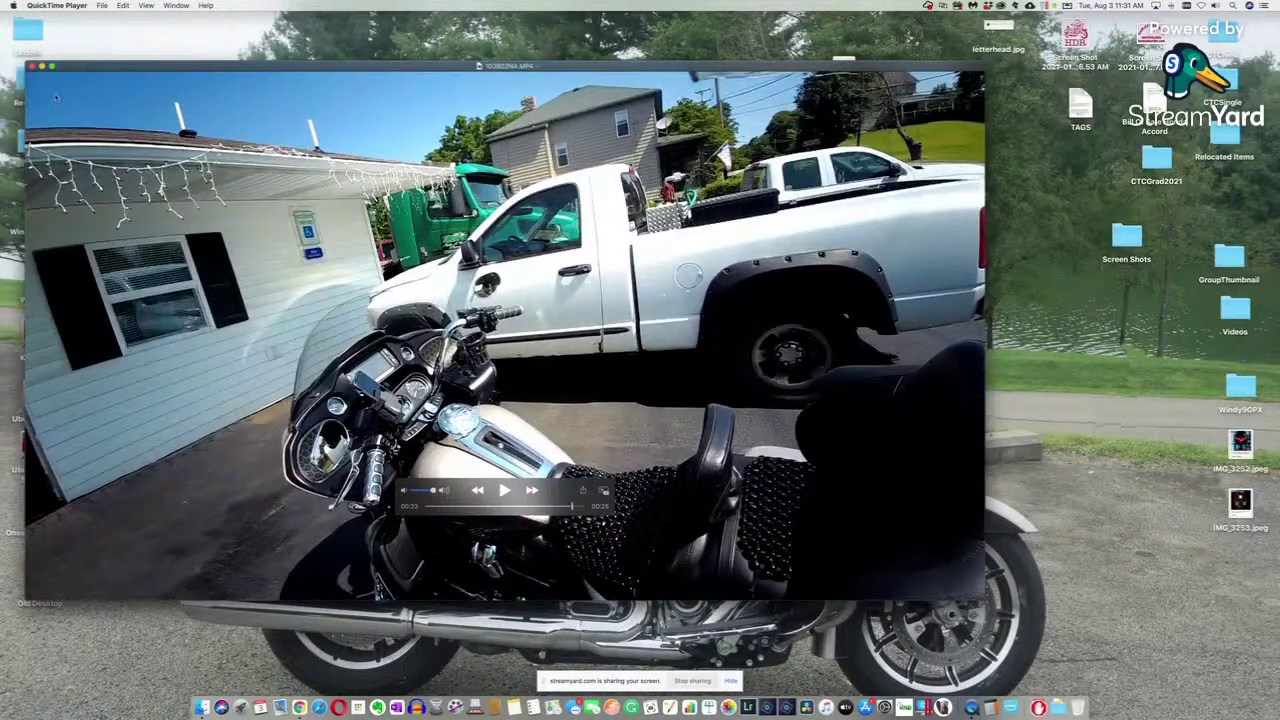
click(31, 66)
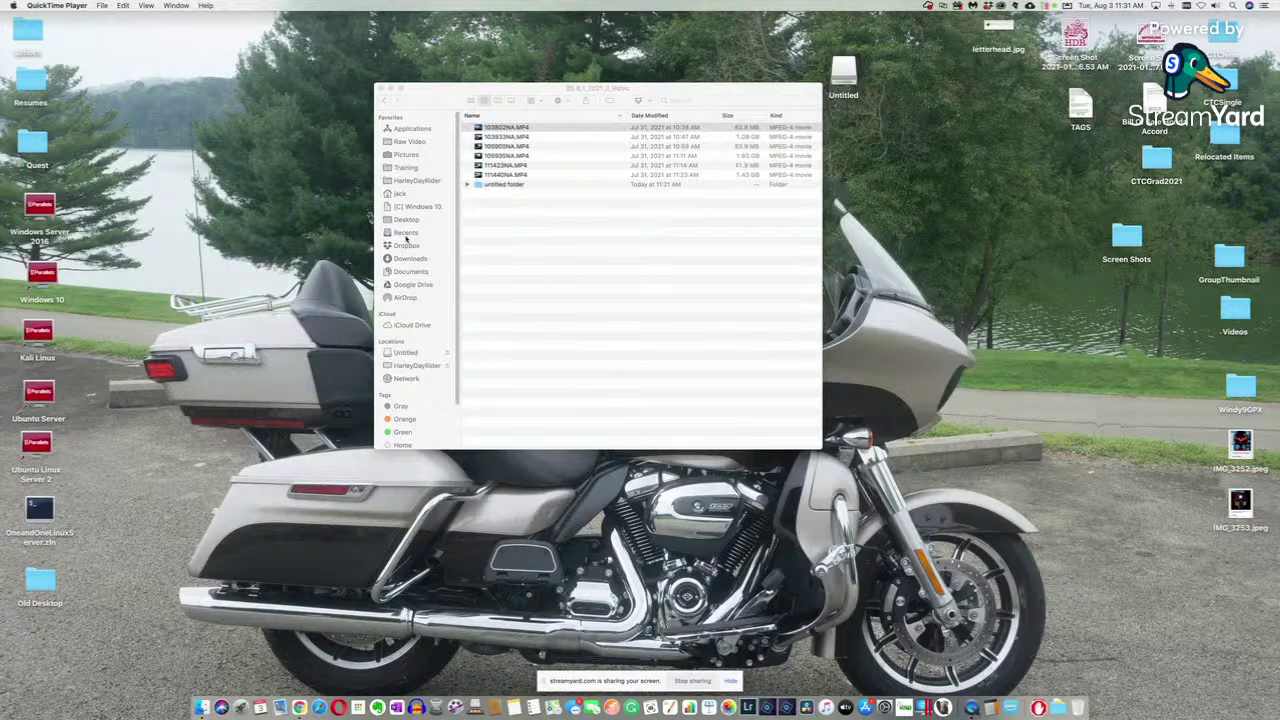
drag(444, 100, 442, 93)
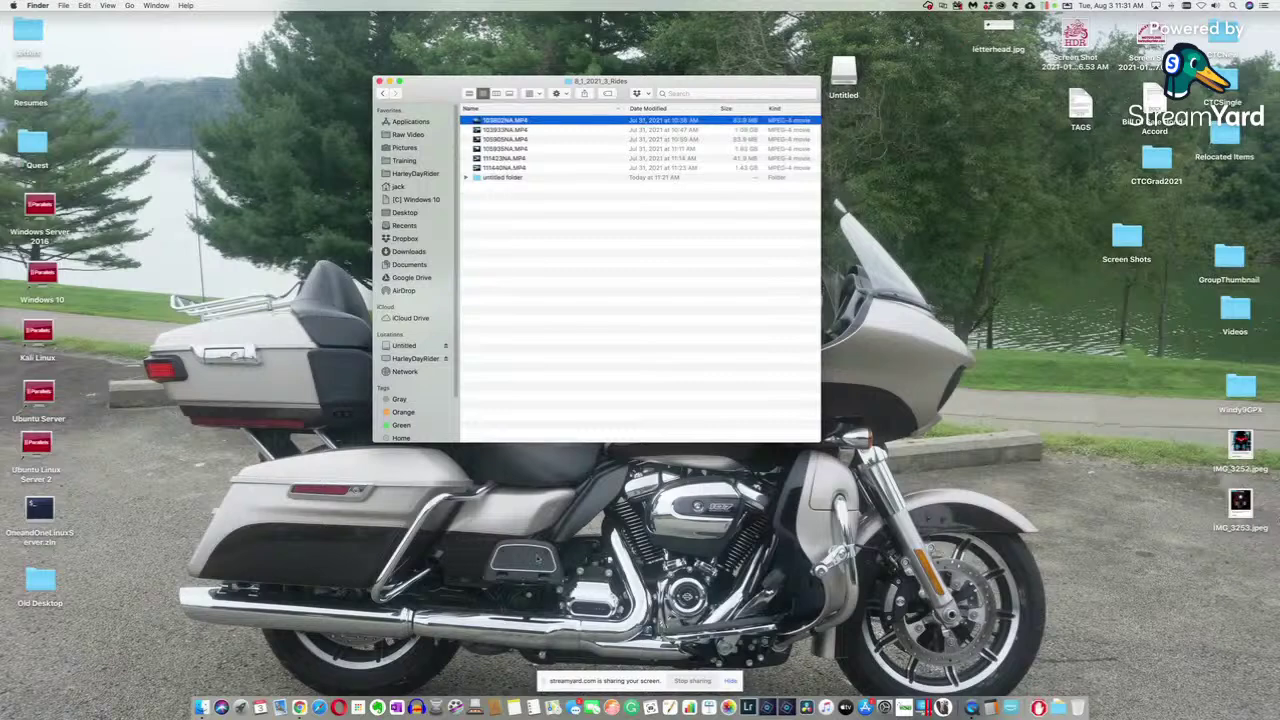
click(545, 131)
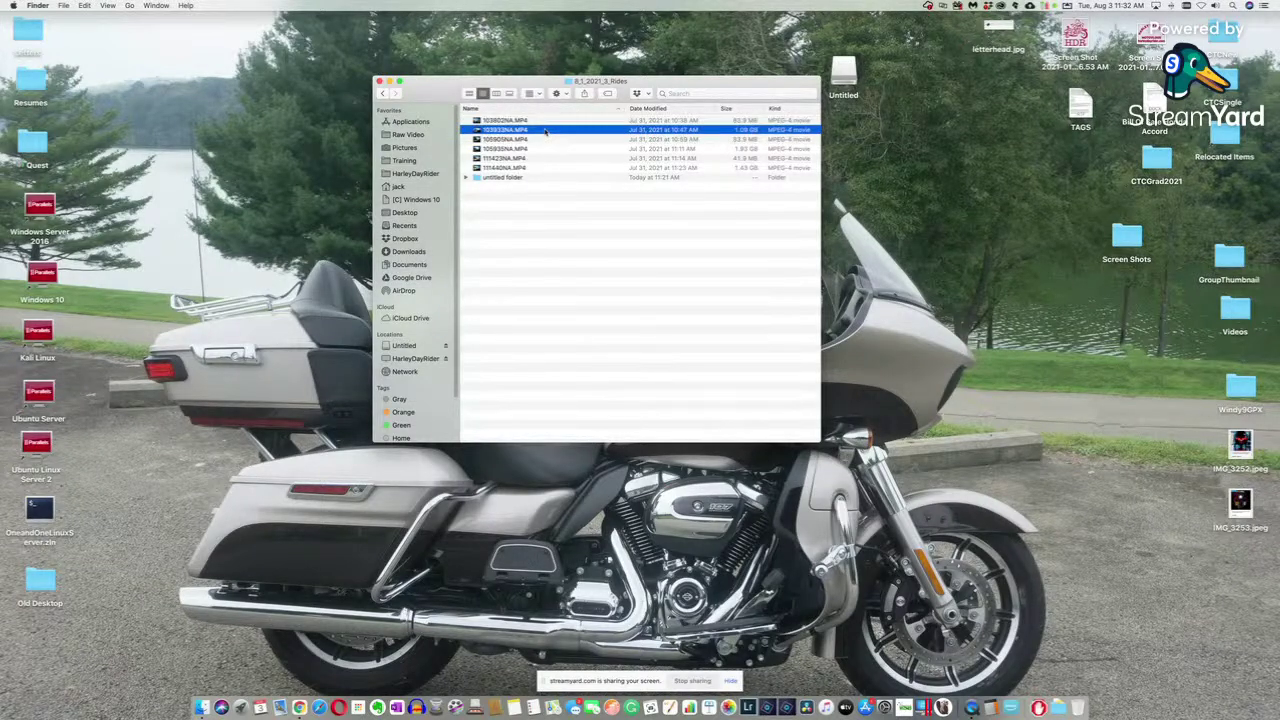
right_click(545, 131)
mouse_move(562, 145)
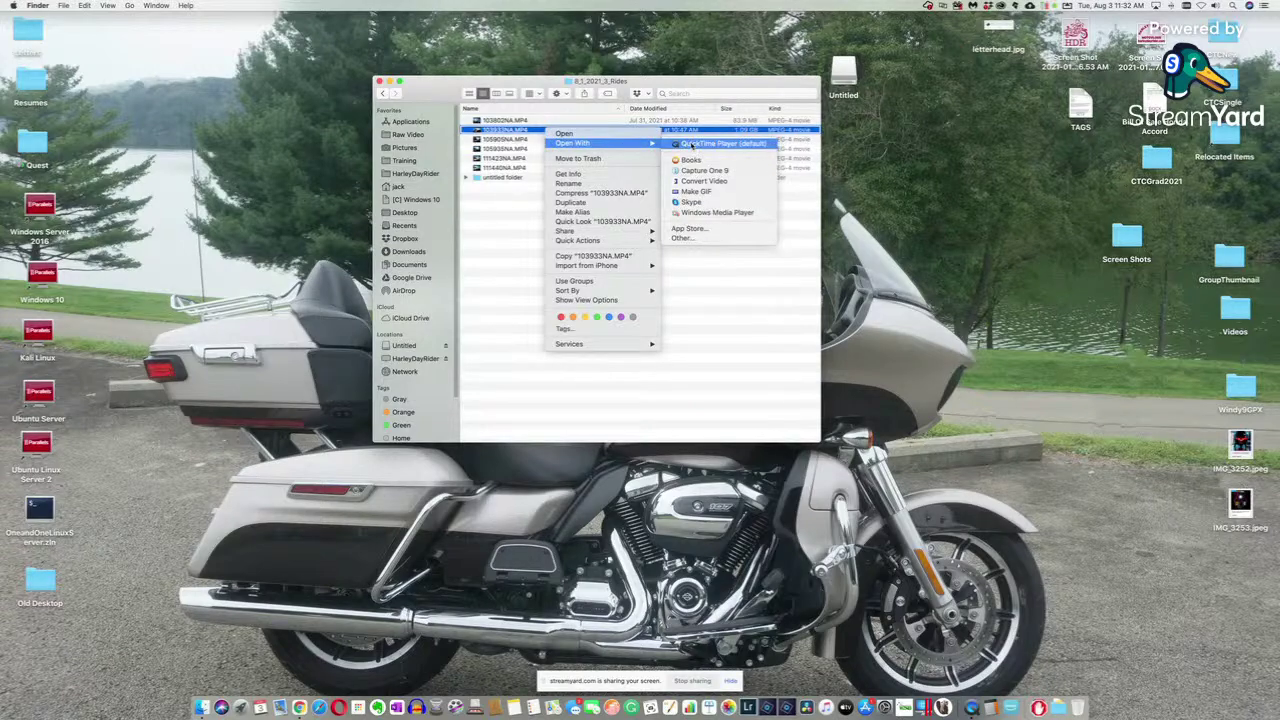
click(512, 227)
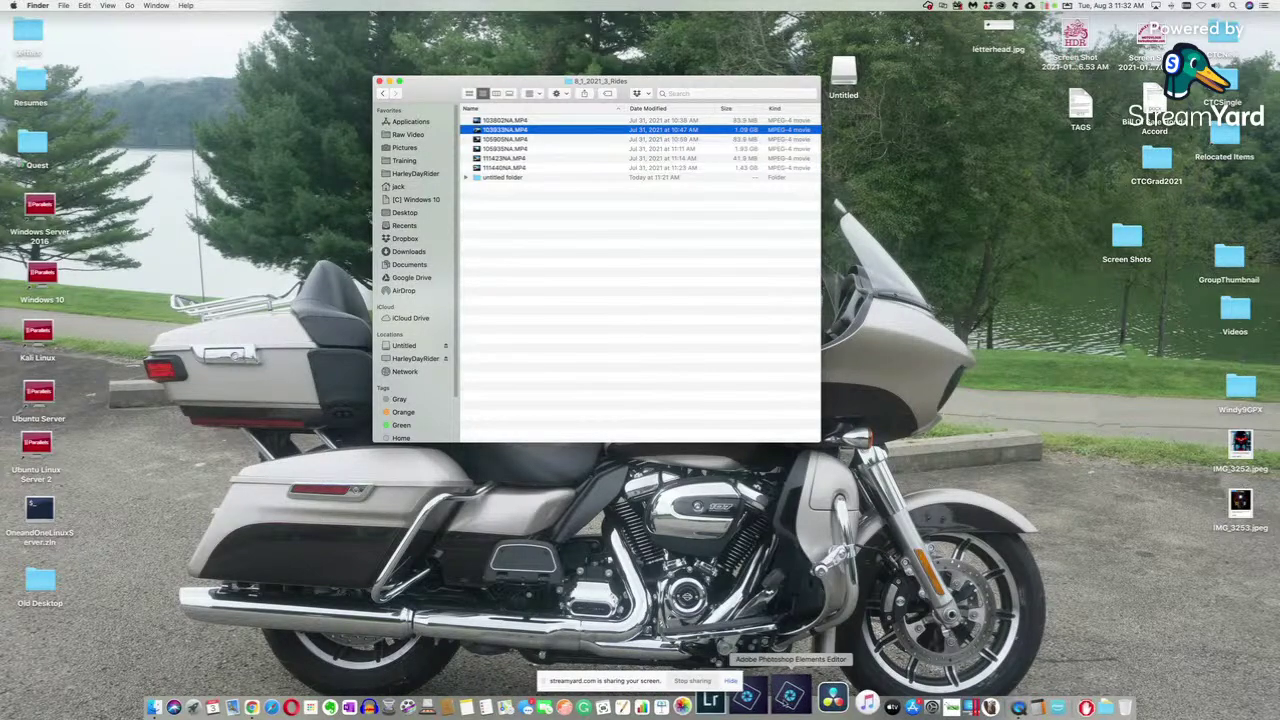
- Switch to DaVinci Resolve and create a new project named Important_Motorcycle_Cards
click(808, 695)
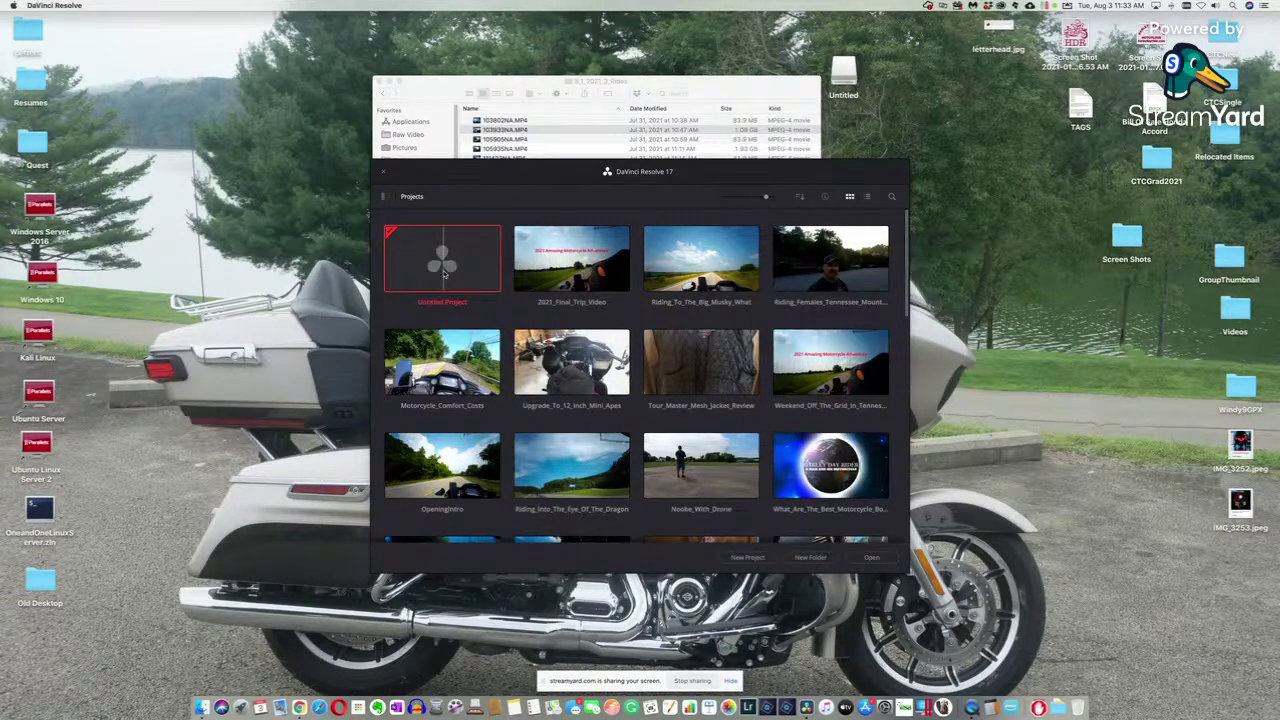
click(745, 559)
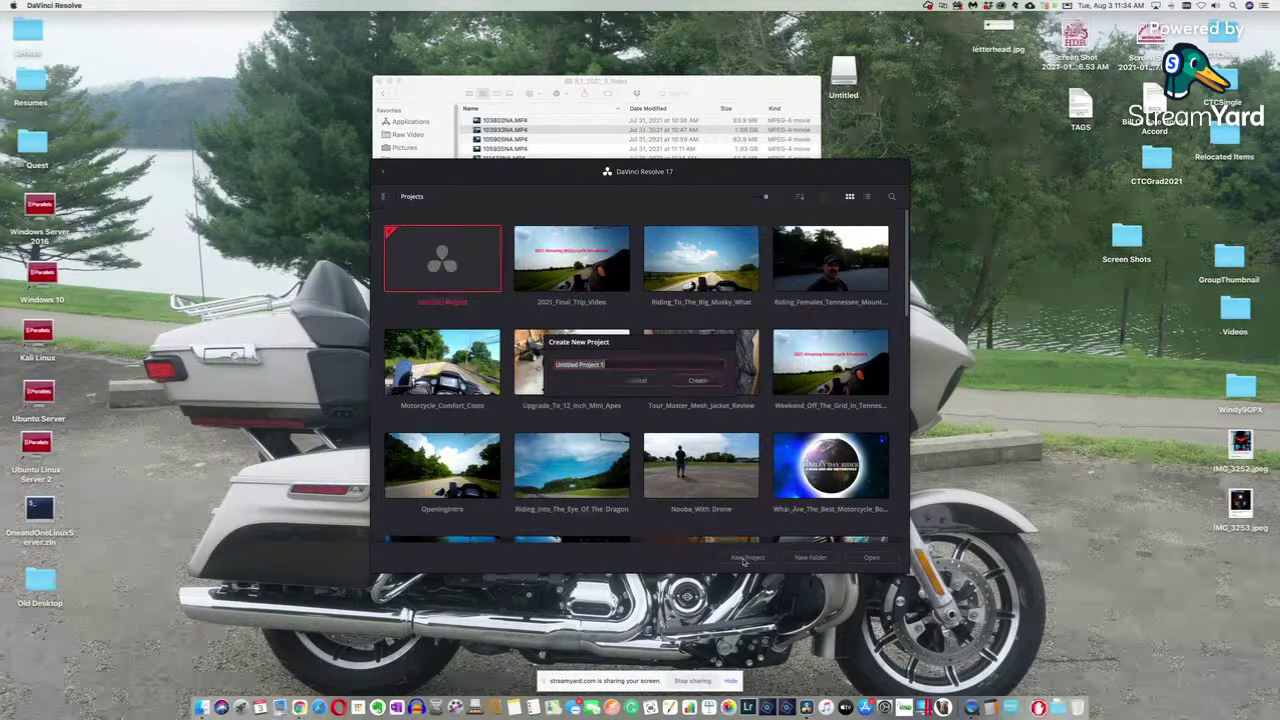
text(04portan)
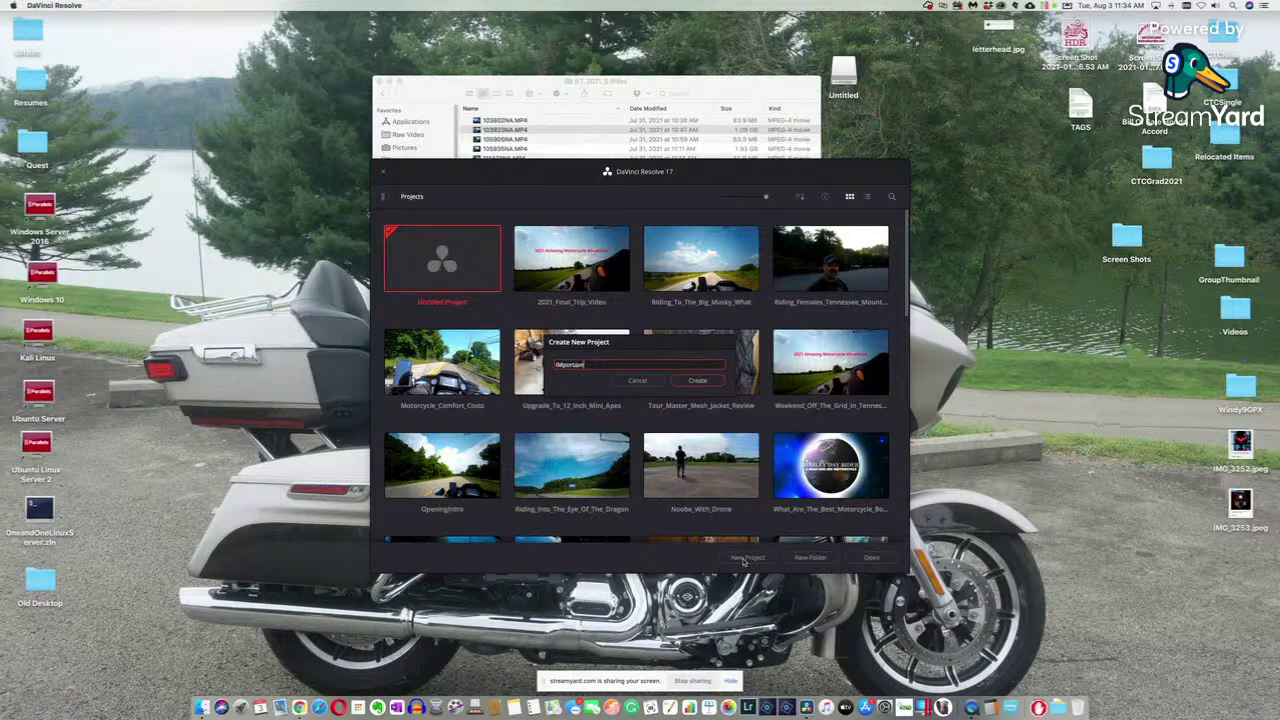
key(BackSpace)
key(BackSpace)
key(BackSpace)
key(BackSpace)
key(BackSpace)
key(BackSpace)
key(BackSpace)
key(BackSpace)
text(Important_Motorcycle_Cards)
click(698, 381)
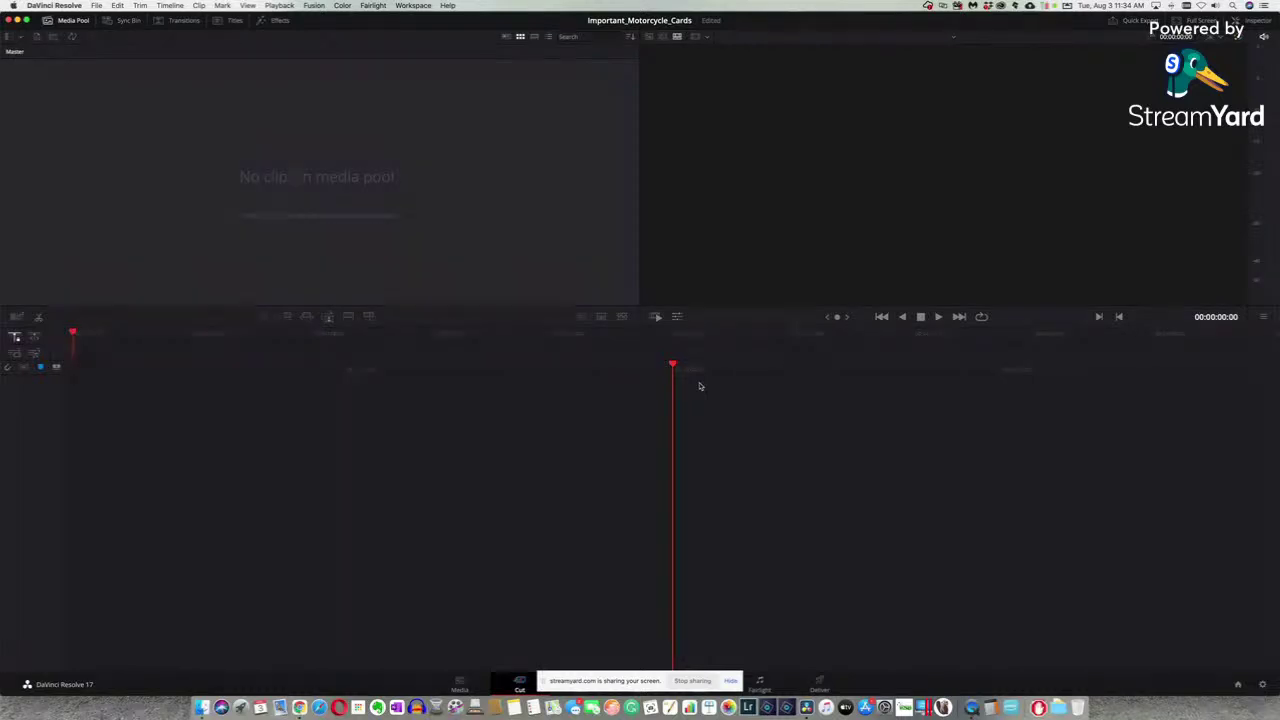
- On the Media page, browse media storage through Training and HarleyDayRider, and show the contents of the 1-Intro folder
click(461, 684)
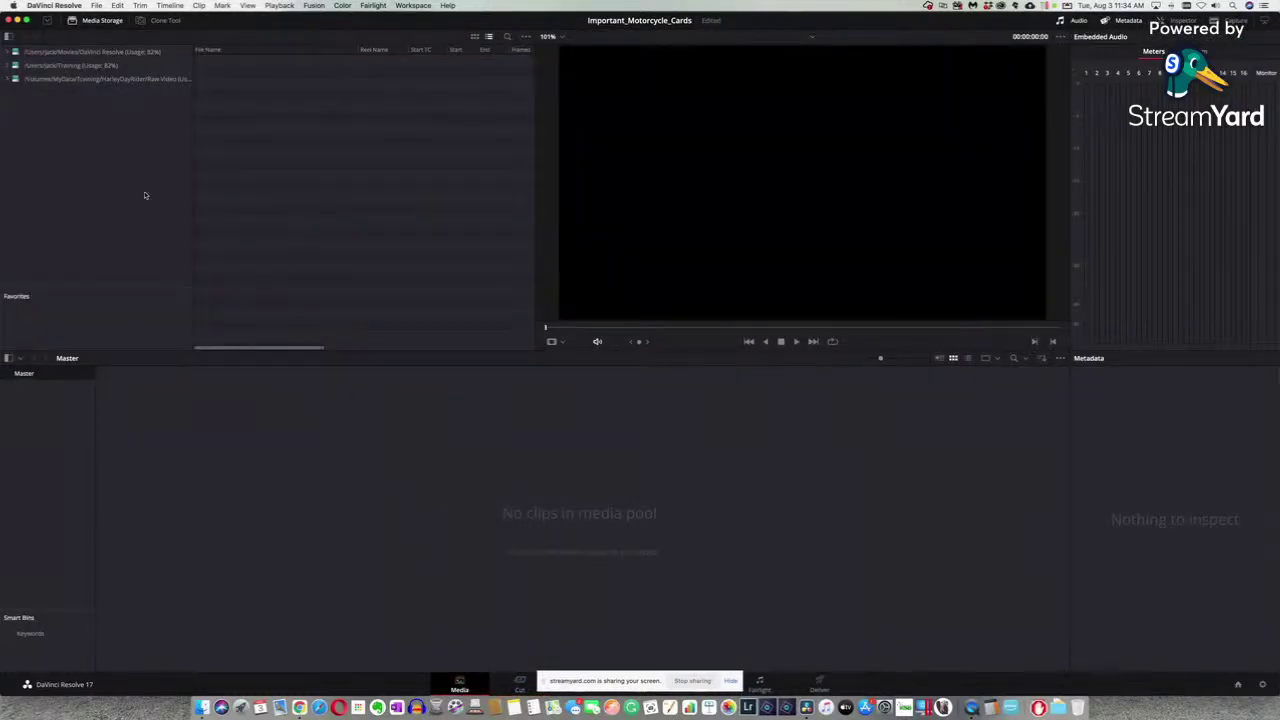
click(7, 66)
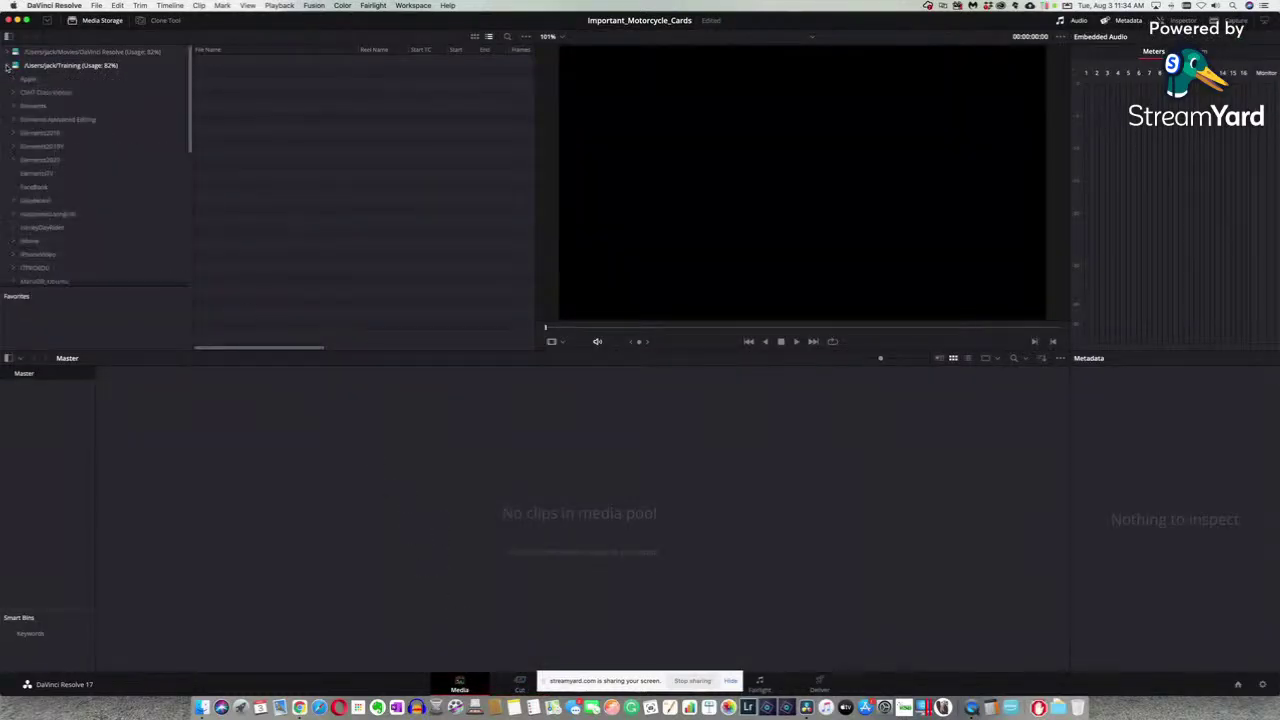
scroll(118, 147, down, 2)
scroll(119, 147, down, 5)
scroll(119, 147, down, 2)
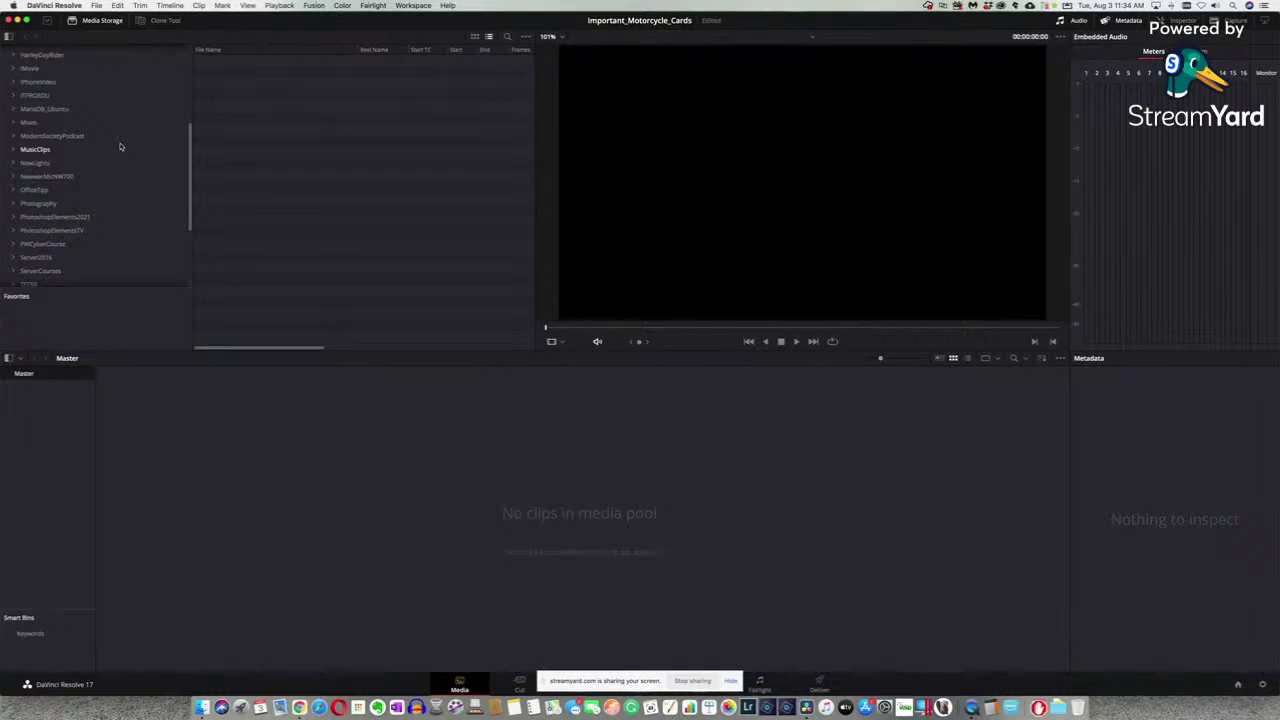
scroll(125, 149, down, 2)
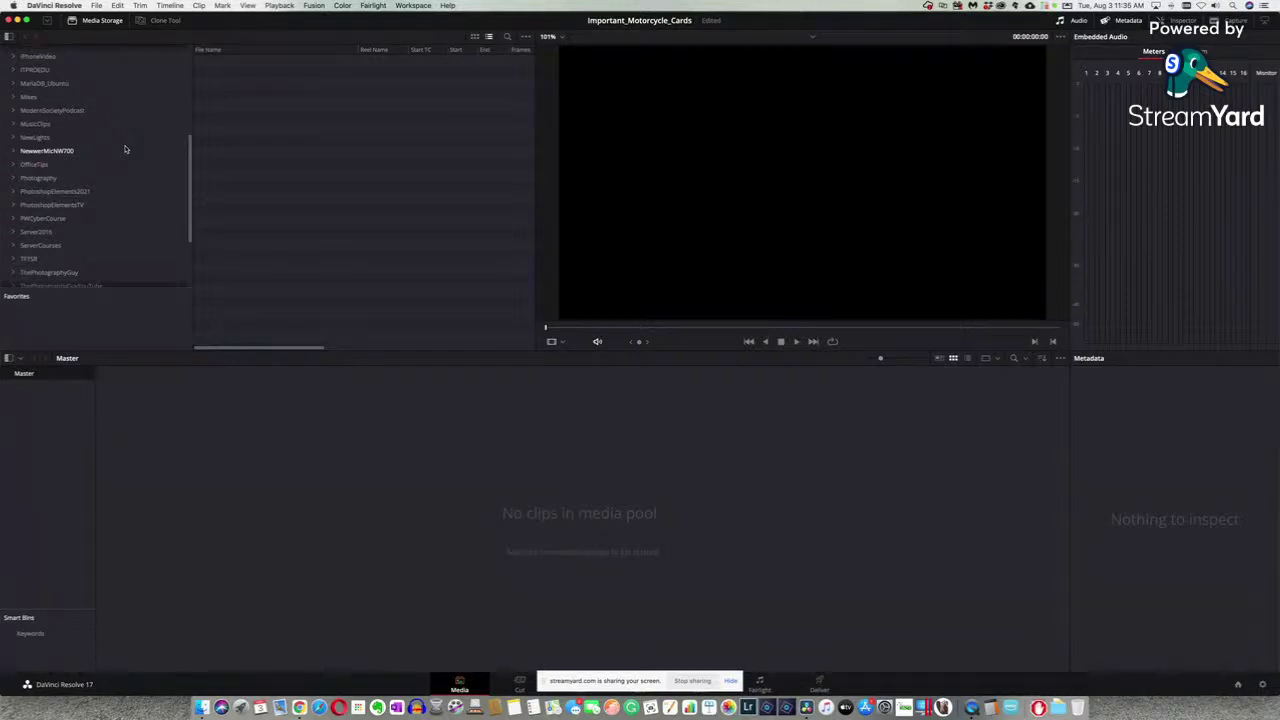
scroll(133, 169, down, 3)
scroll(134, 170, down, 2)
scroll(134, 170, up, 5)
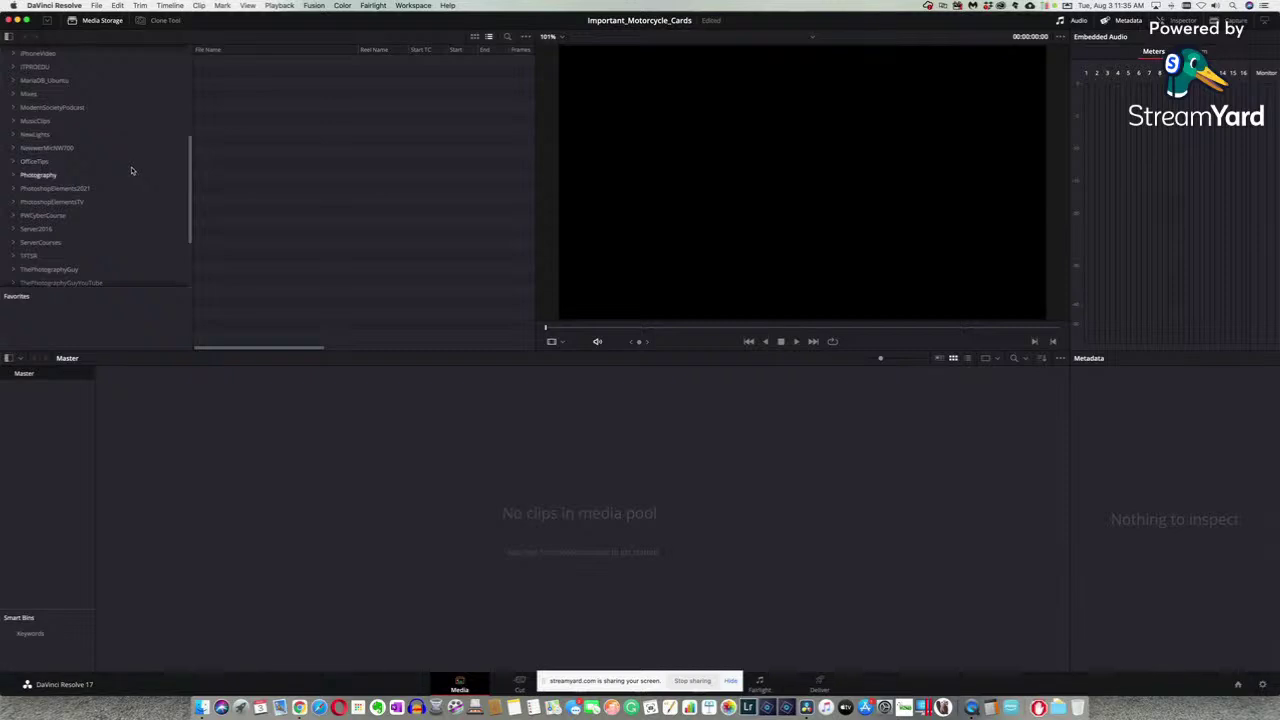
scroll(133, 170, down, 5)
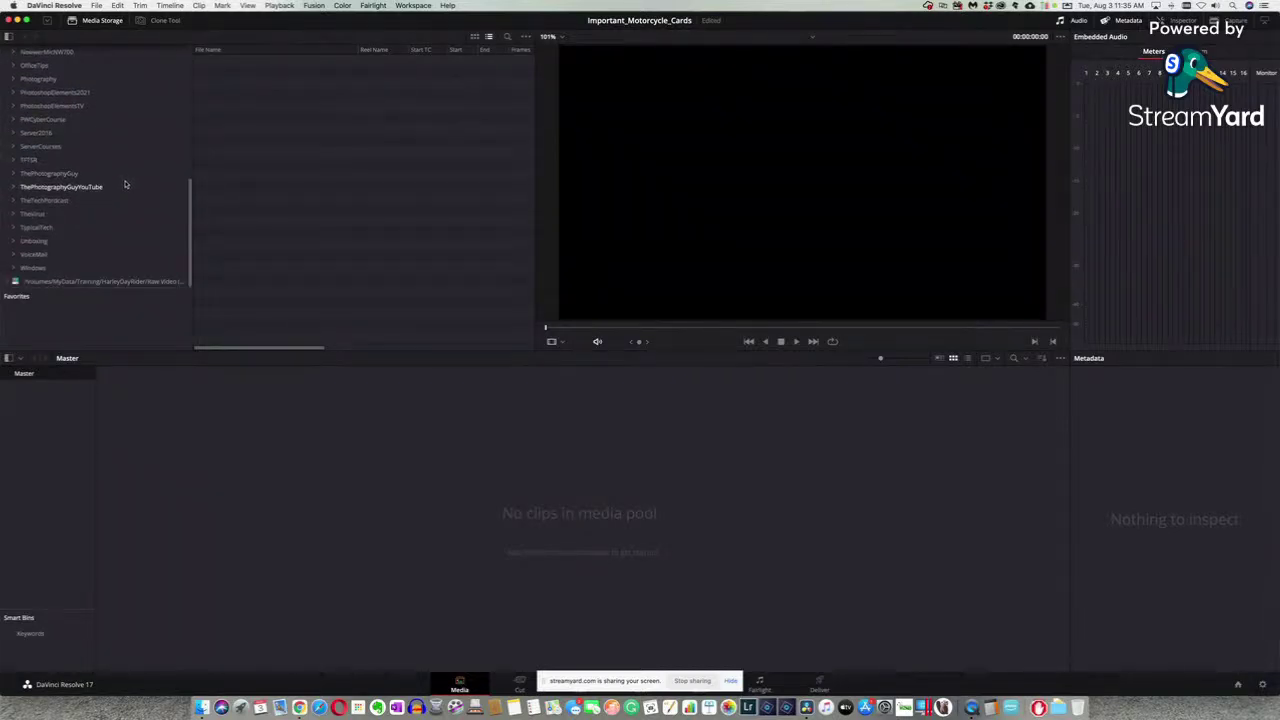
scroll(127, 184, up, 10)
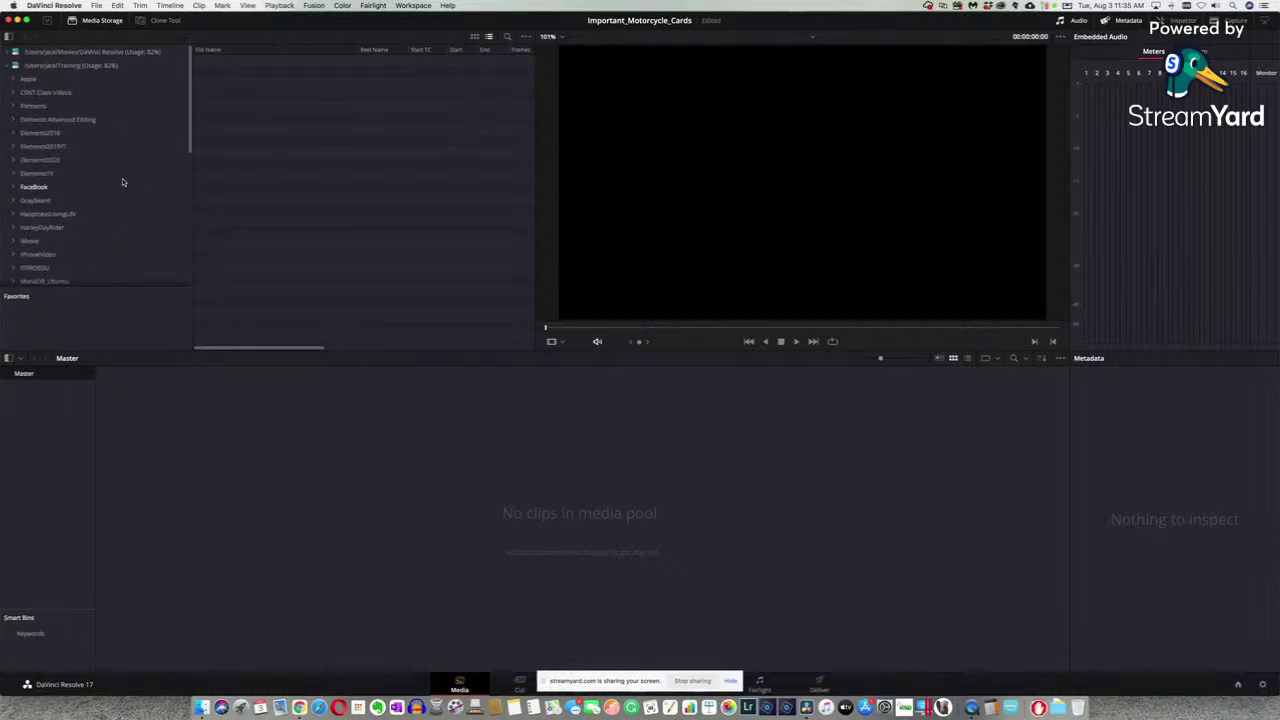
scroll(123, 182, down, 2)
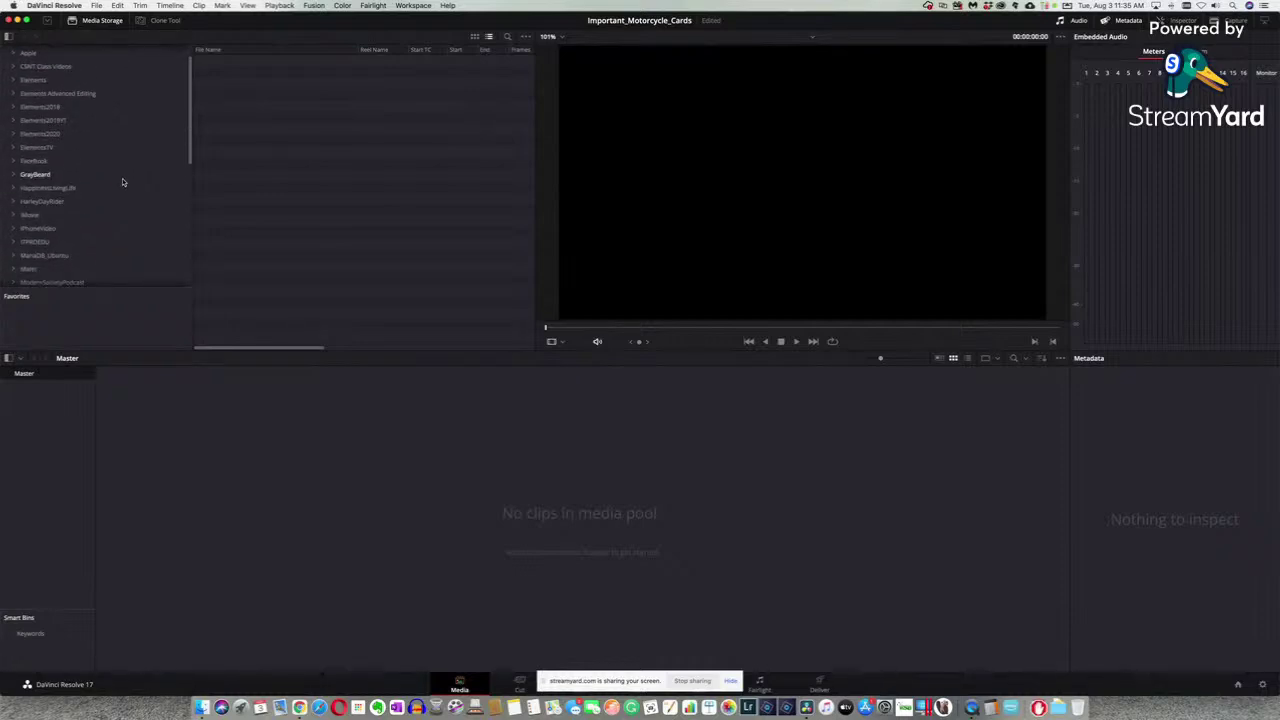
click(14, 202)
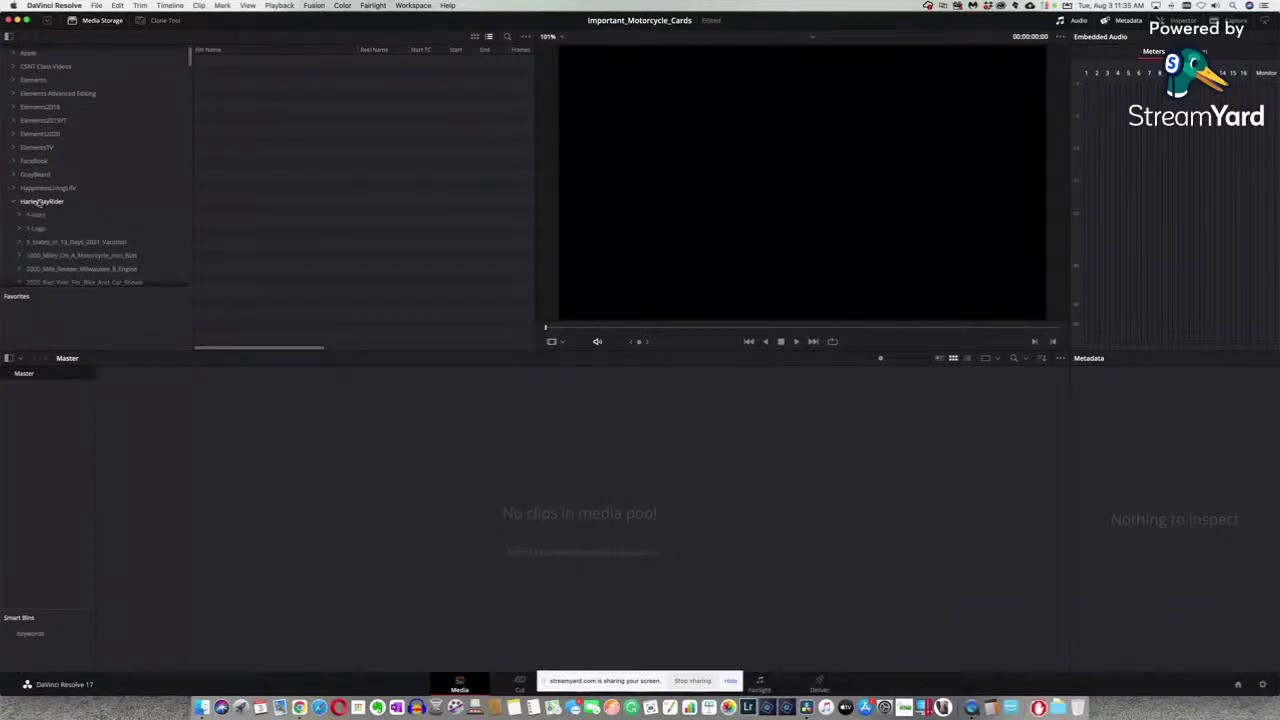
click(40, 216)
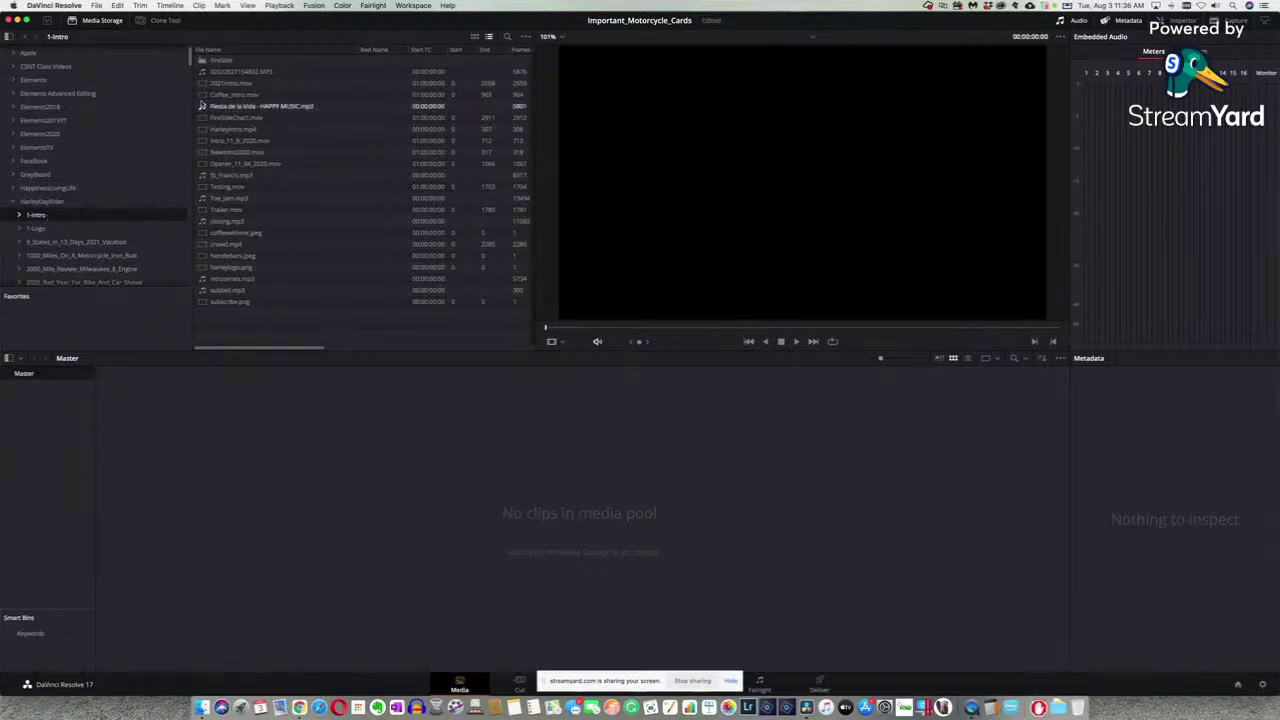
- Preview the start of HarleyIntro.mp4, then add it to the media pool and change the project frame rate to match
click(301, 130)
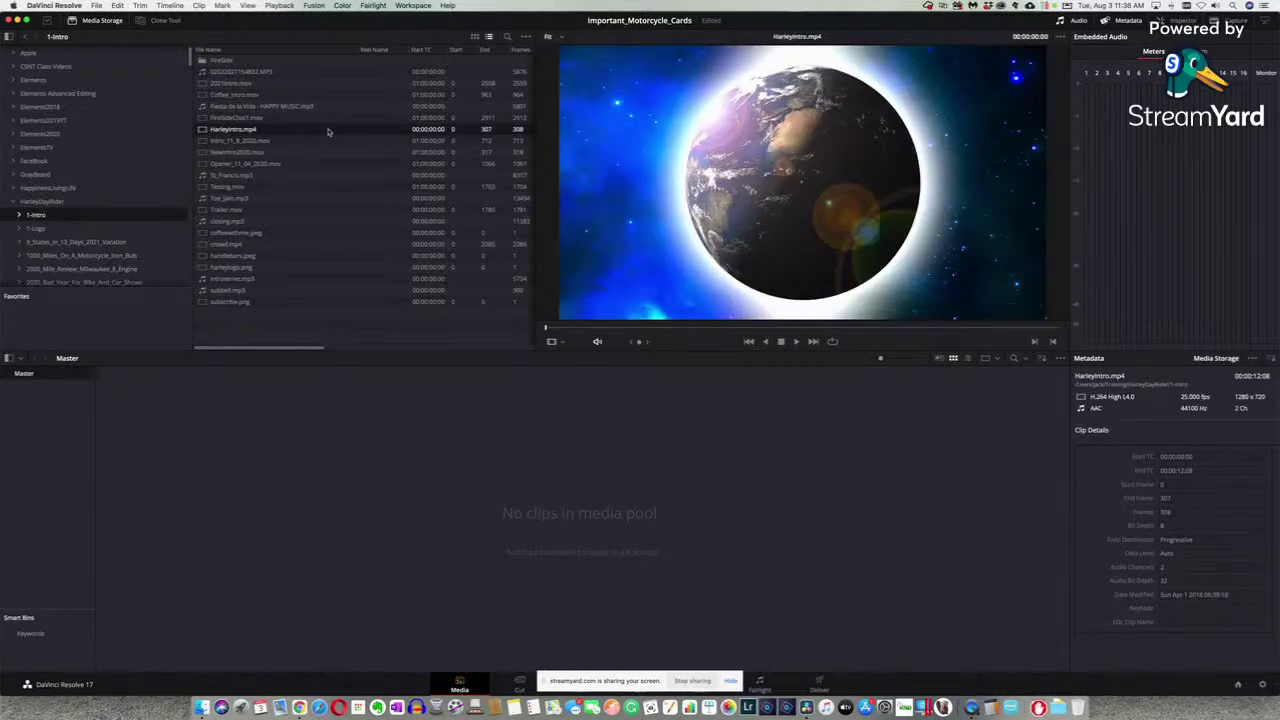
click(797, 341)
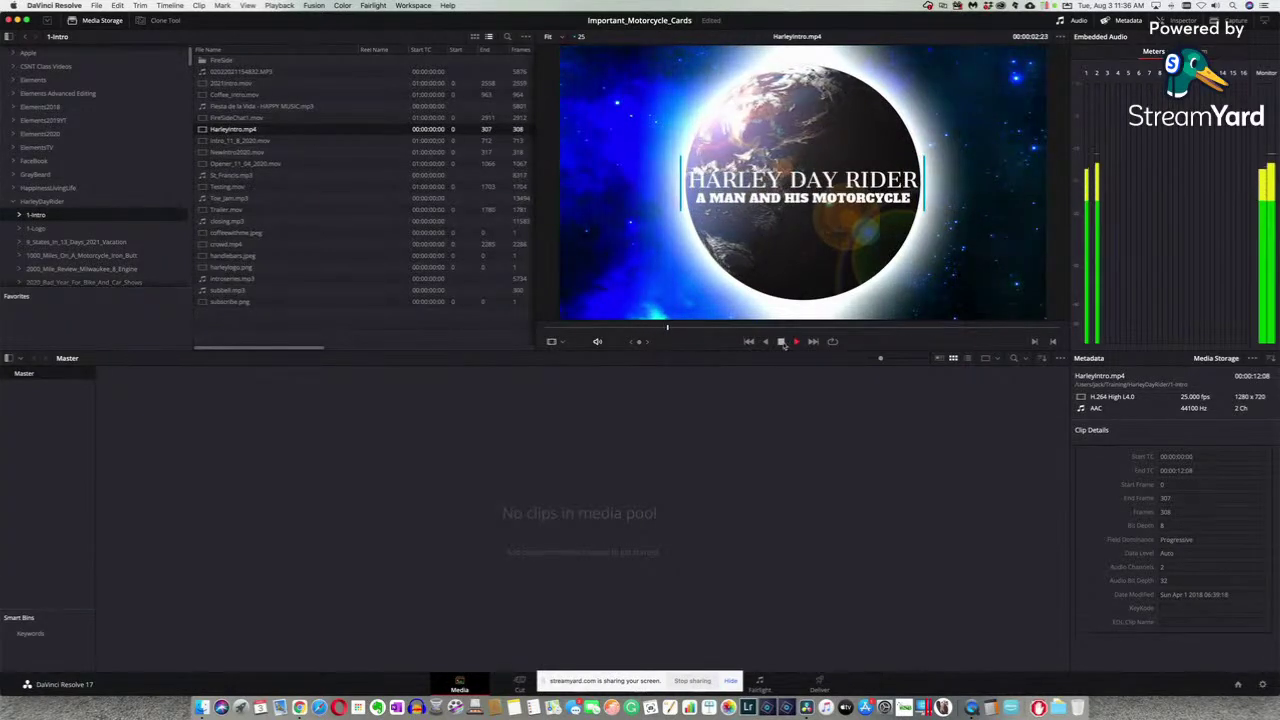
click(781, 341)
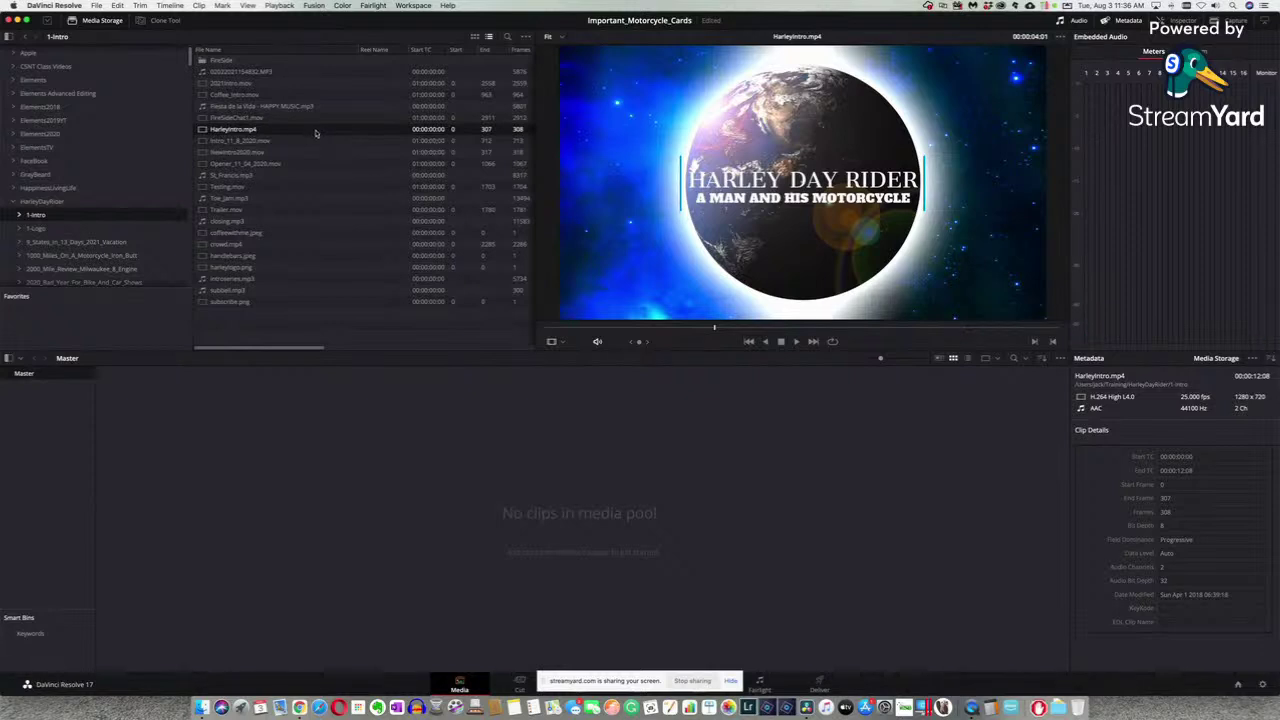
drag(315, 132, 378, 451)
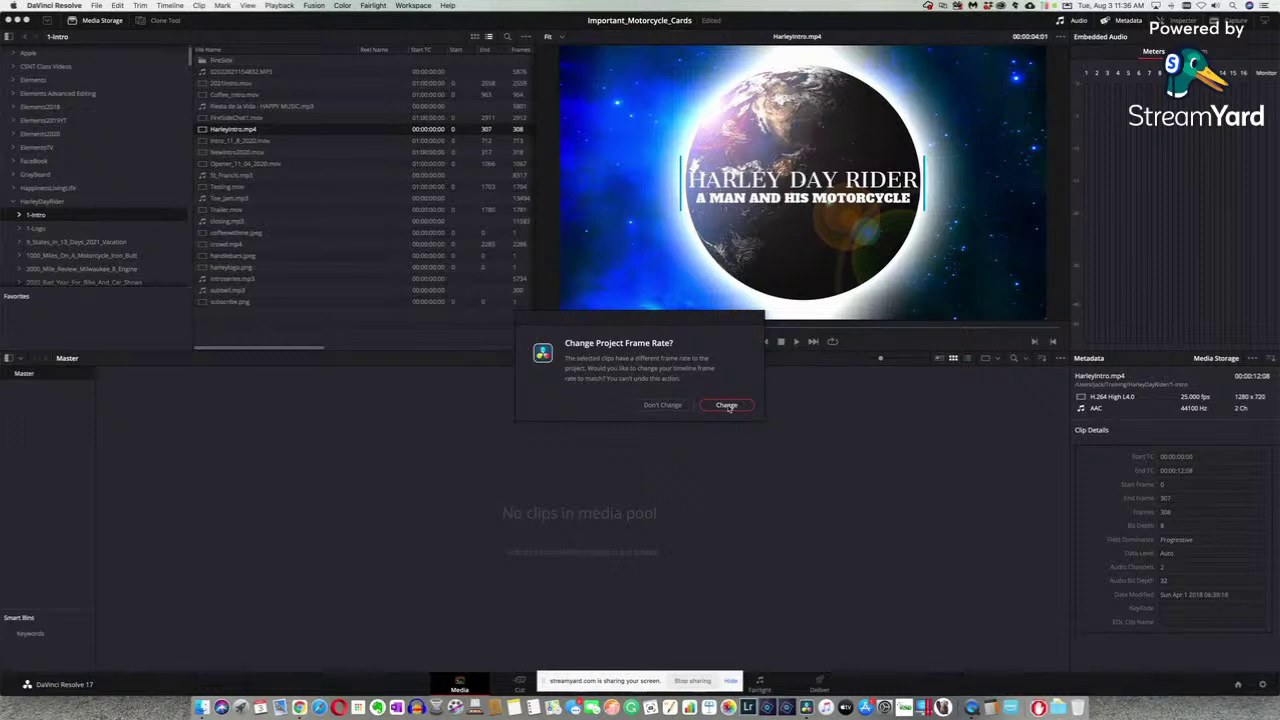
click(727, 405)
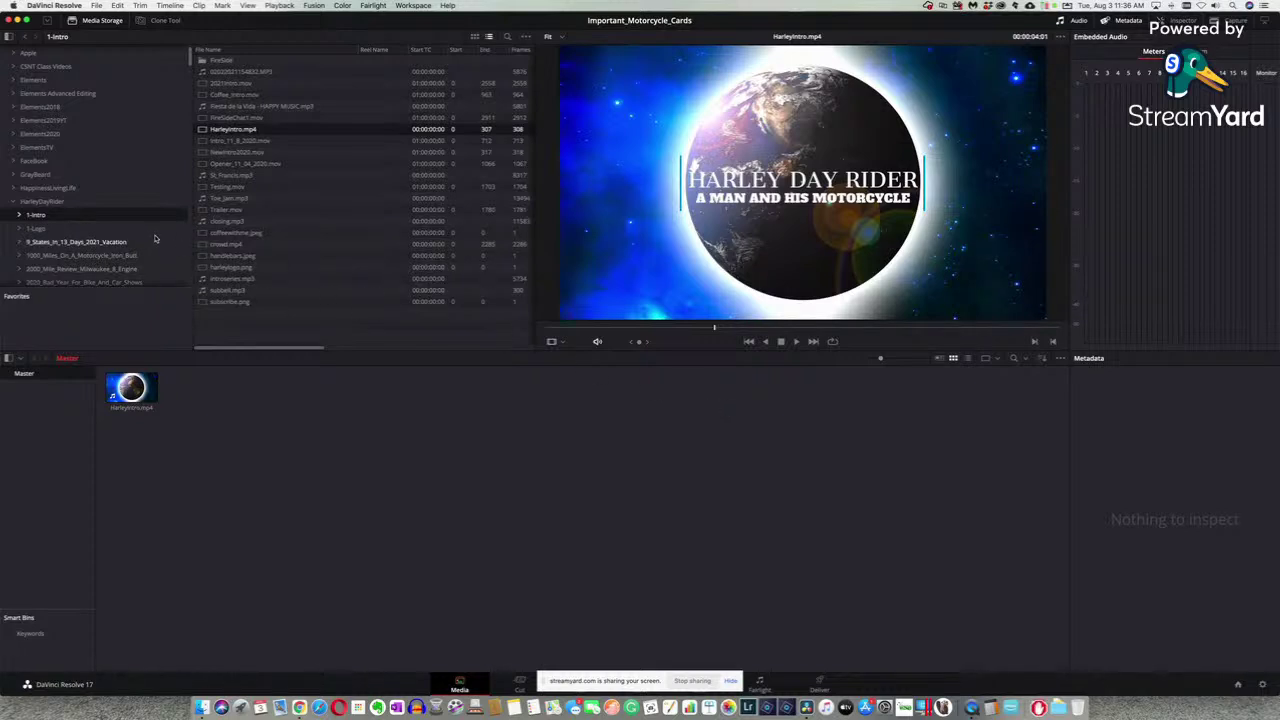
- Find the Raw Video folder under HarleyDayRider in media storage and show its contents
scroll(155, 238, down, 15)
scroll(155, 238, down, 15)
scroll(155, 240, down, 15)
scroll(155, 240, down, 15)
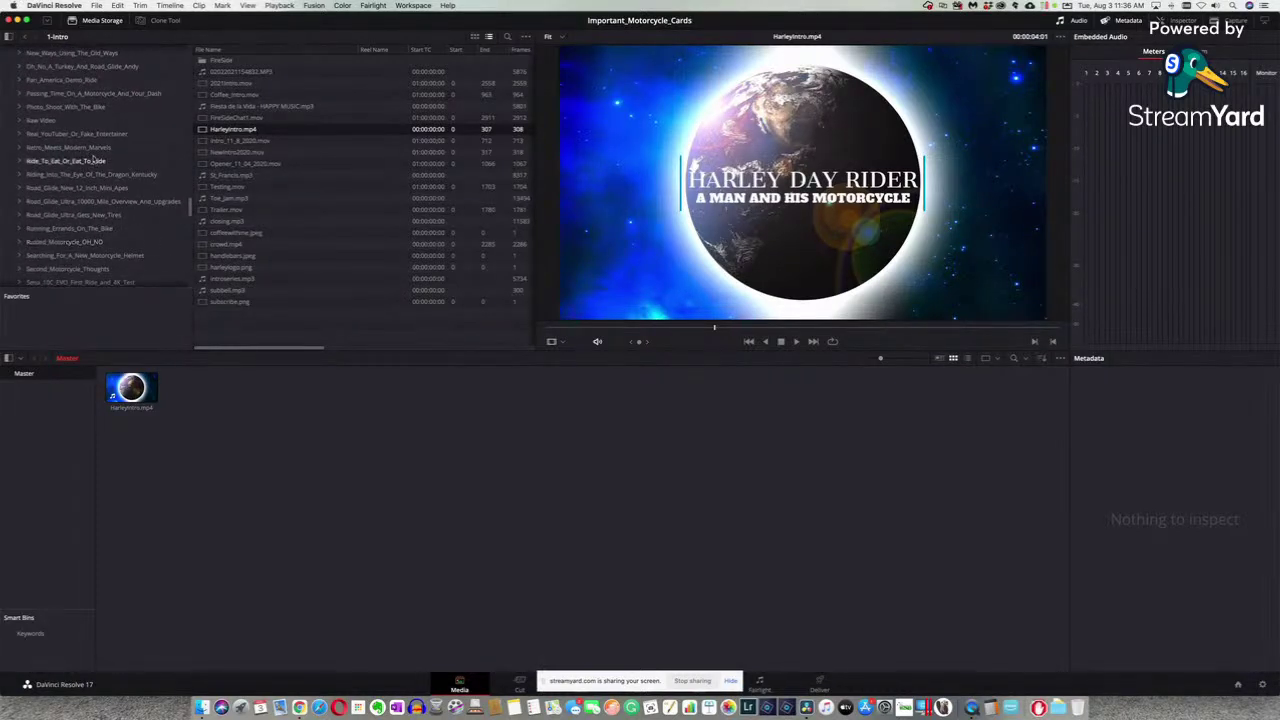
click(55, 121)
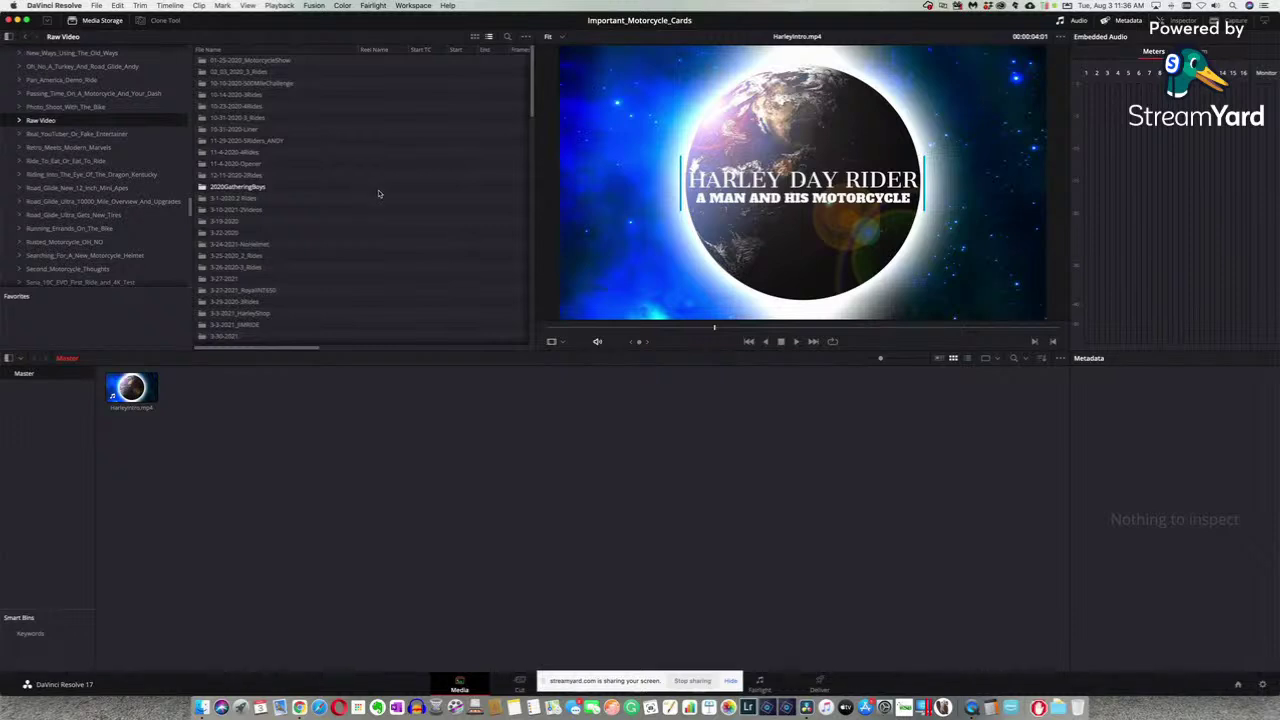
- Locate the 8_1_2021_3_Rides folder within Raw Video and open it
scroll(390, 210, down, 10)
scroll(390, 210, down, 8)
scroll(390, 210, down, 4)
scroll(390, 210, down, 2)
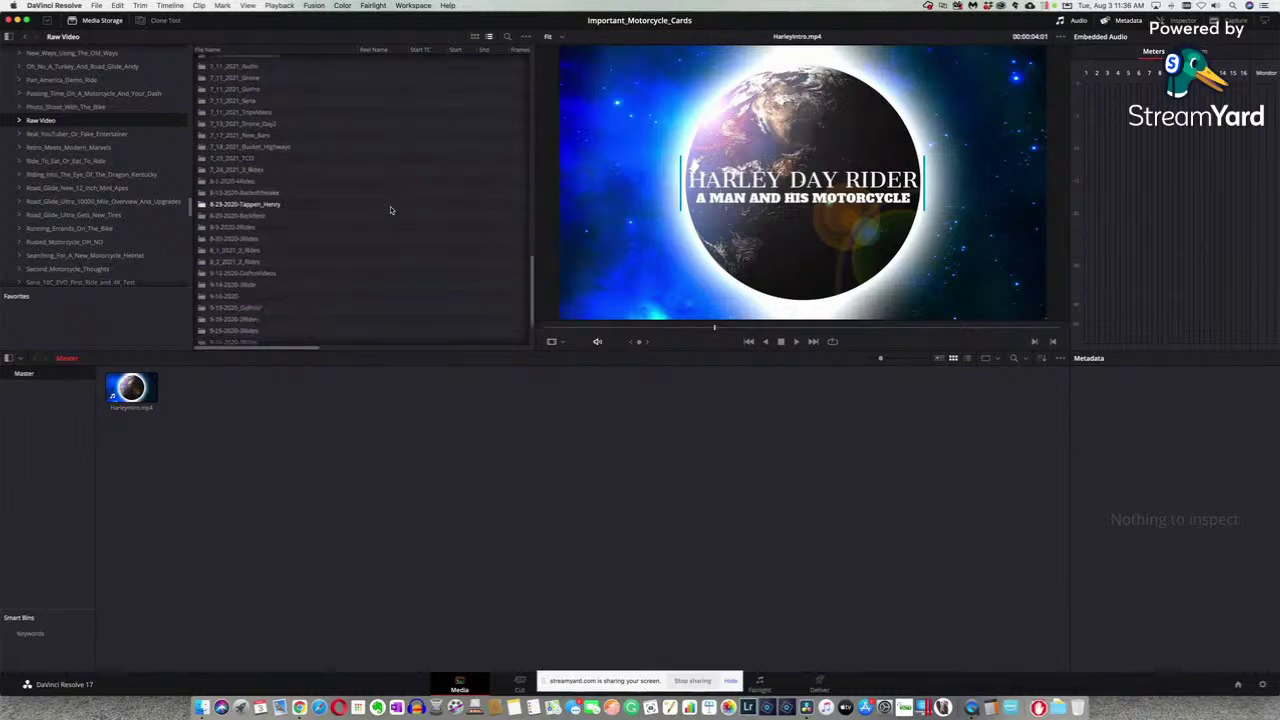
scroll(390, 210, down, 2)
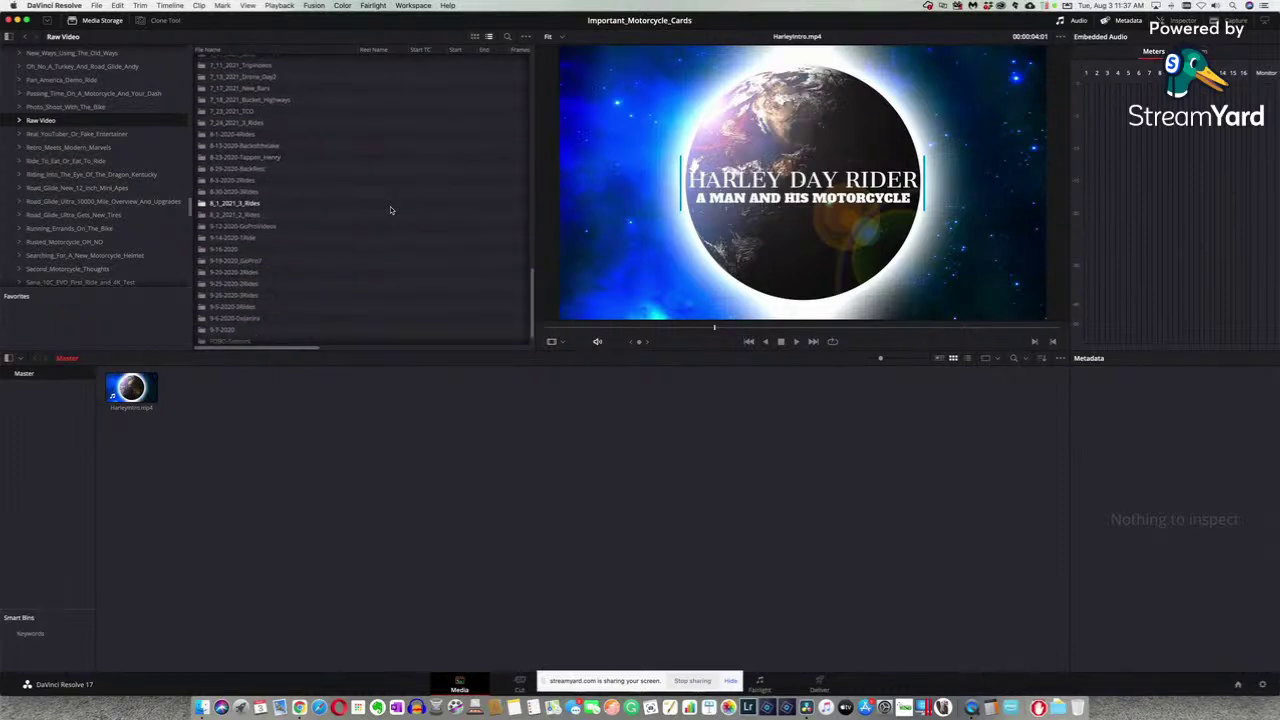
scroll(390, 210, up, 3)
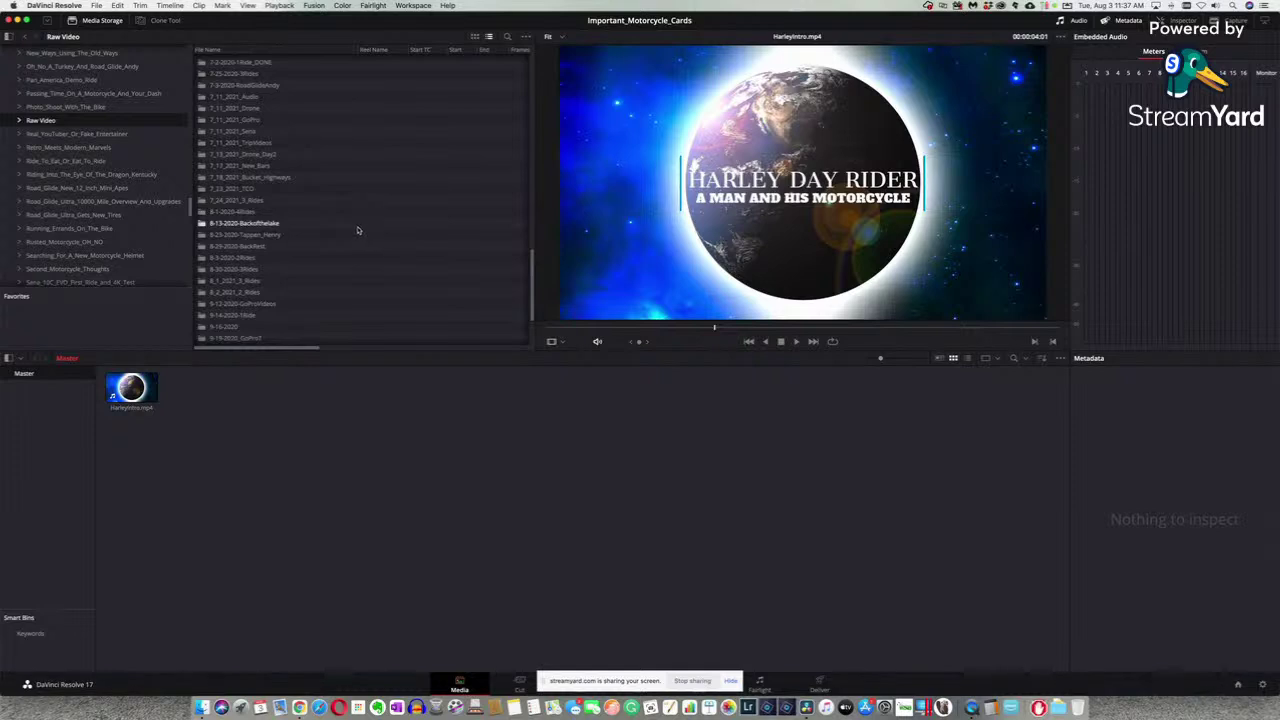
double_click(278, 283)
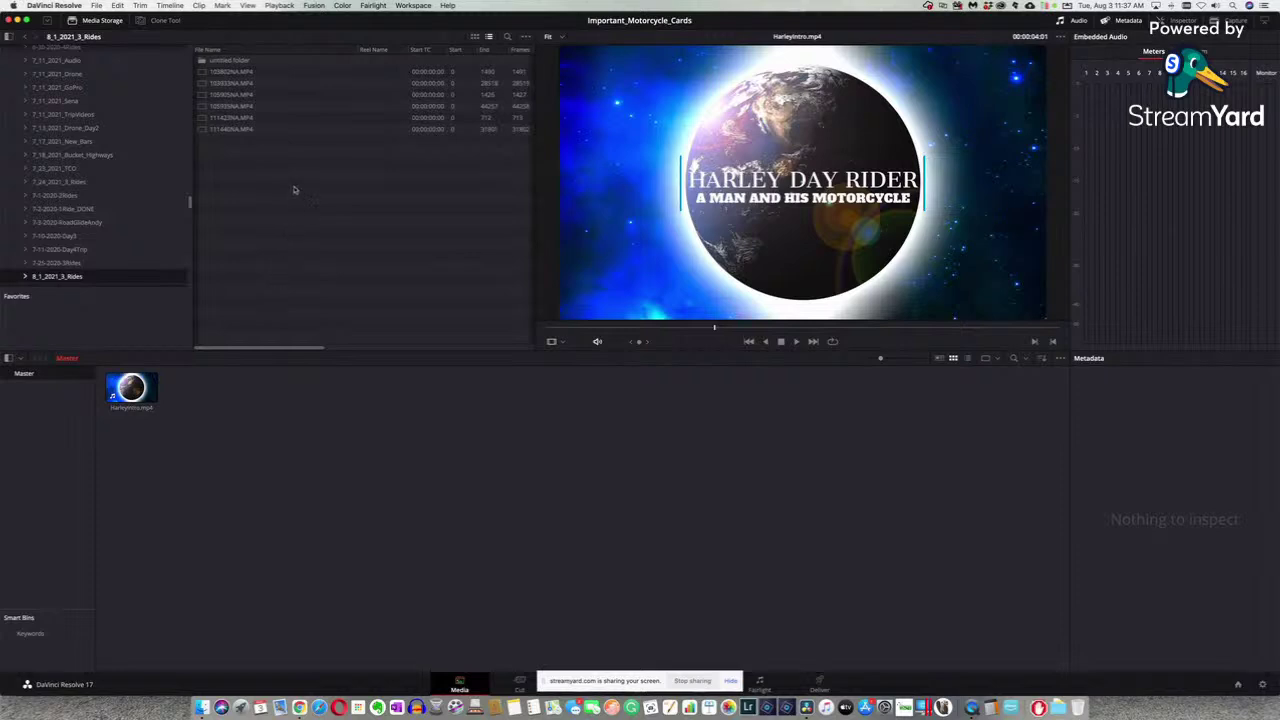
- Load the ride clips 111440NA.MP4, 103802NA.MP4 and 103933NA.MP4 in the viewer to compare their opening frames
click(340, 130)
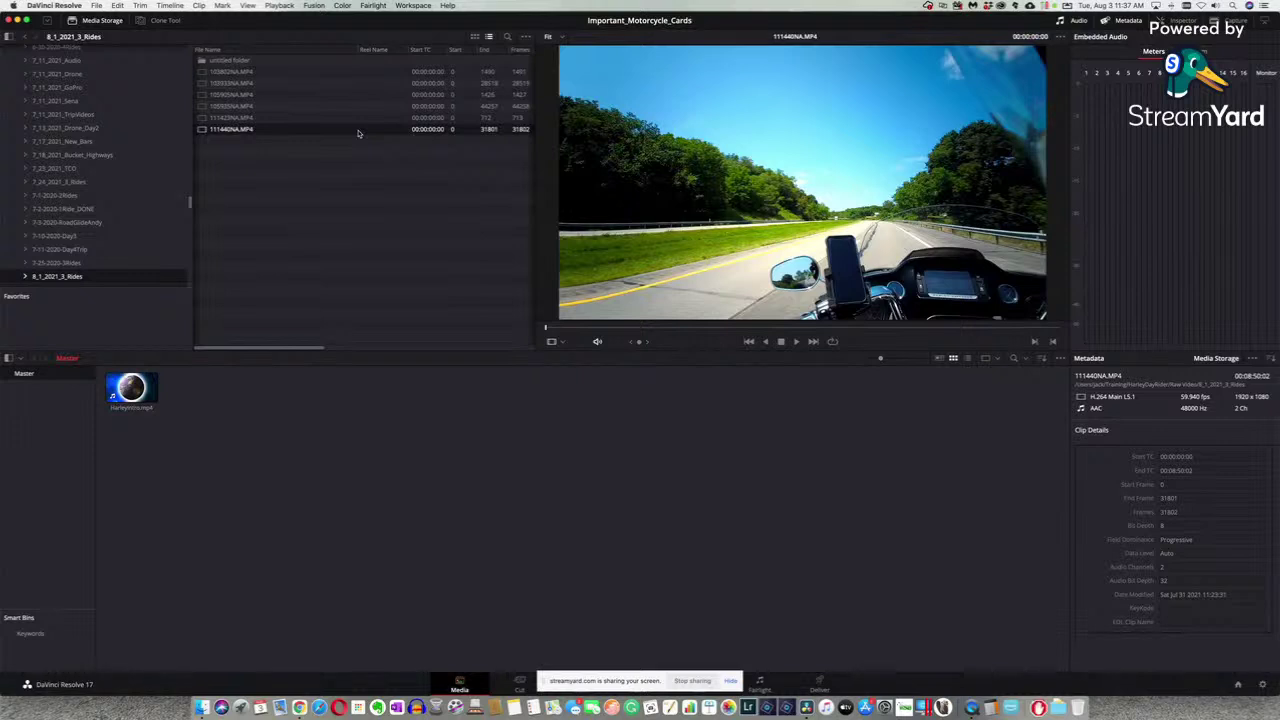
click(366, 74)
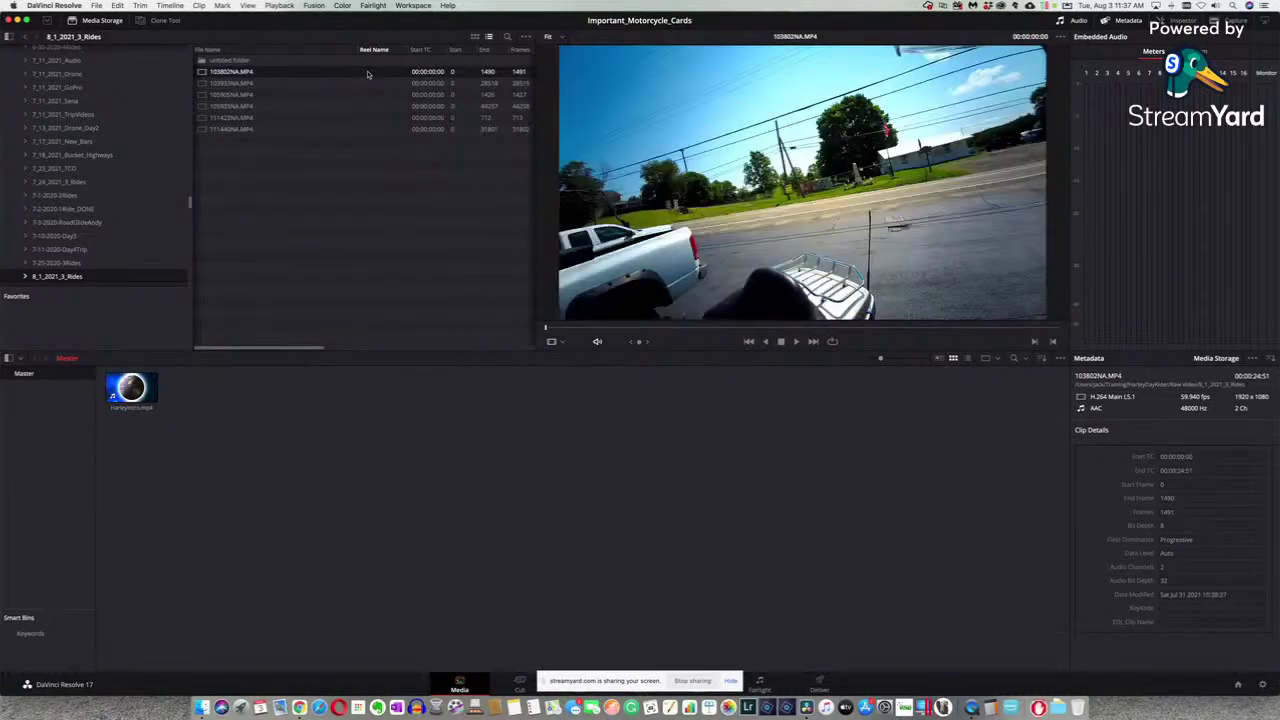
click(366, 83)
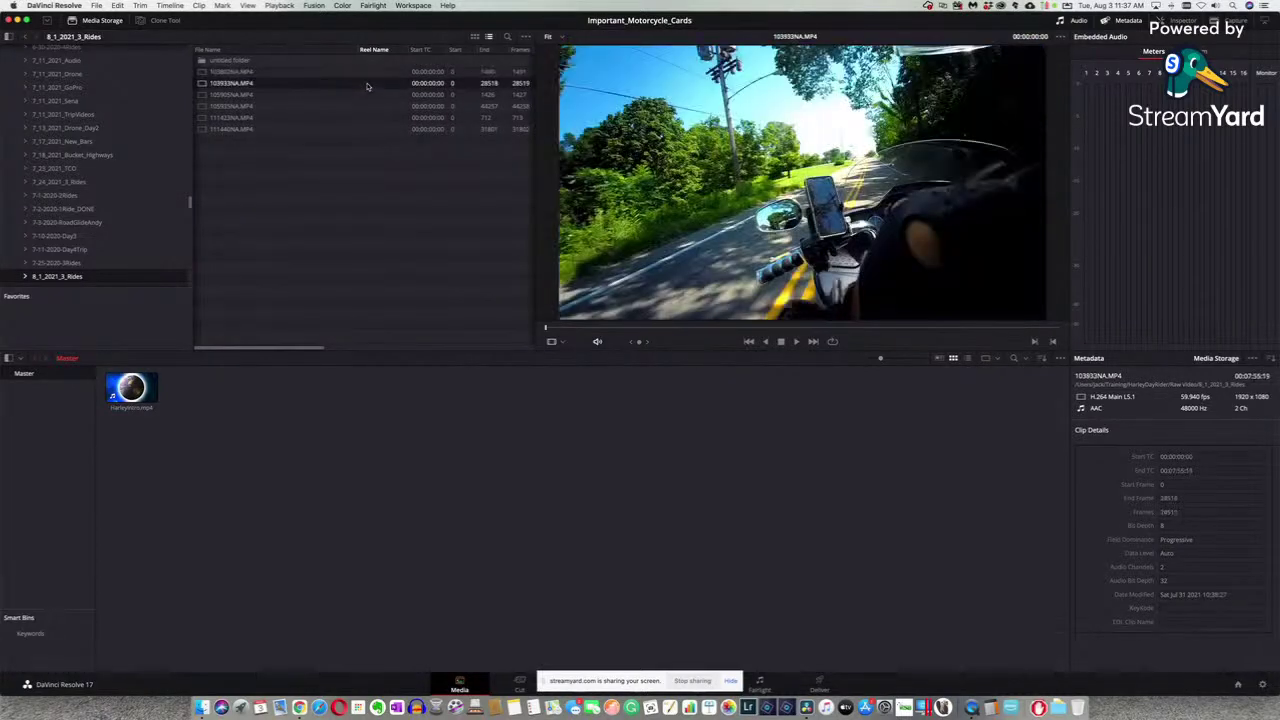
click(367, 75)
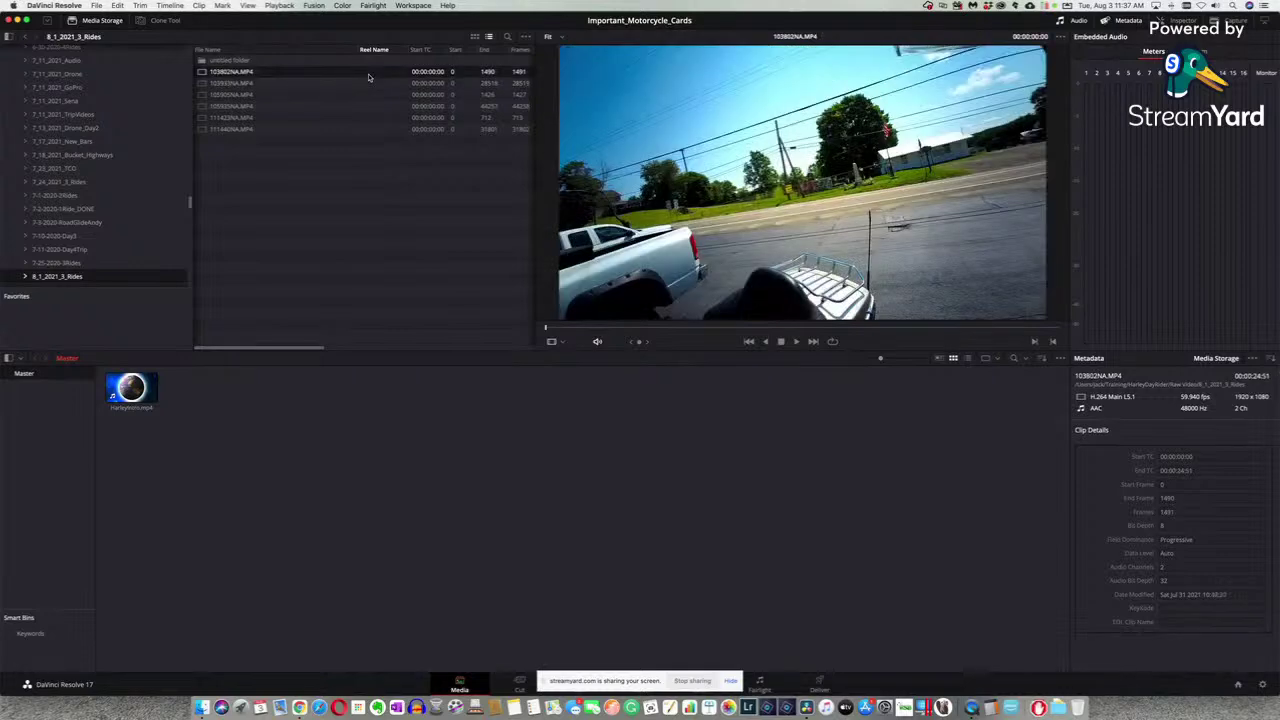
click(369, 83)
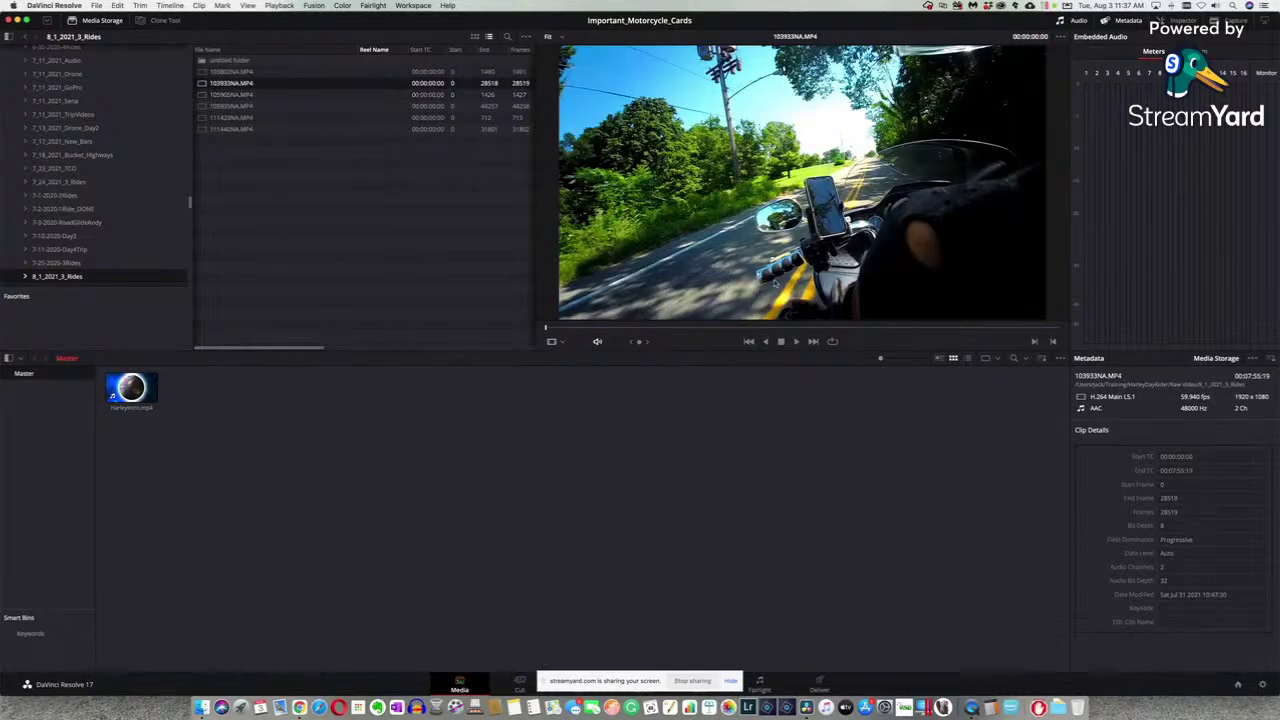
- Play 103933NA.MP4, skip ahead to about 1:20 and 2:14 while adjusting the system volume, and stop playback
click(797, 341)
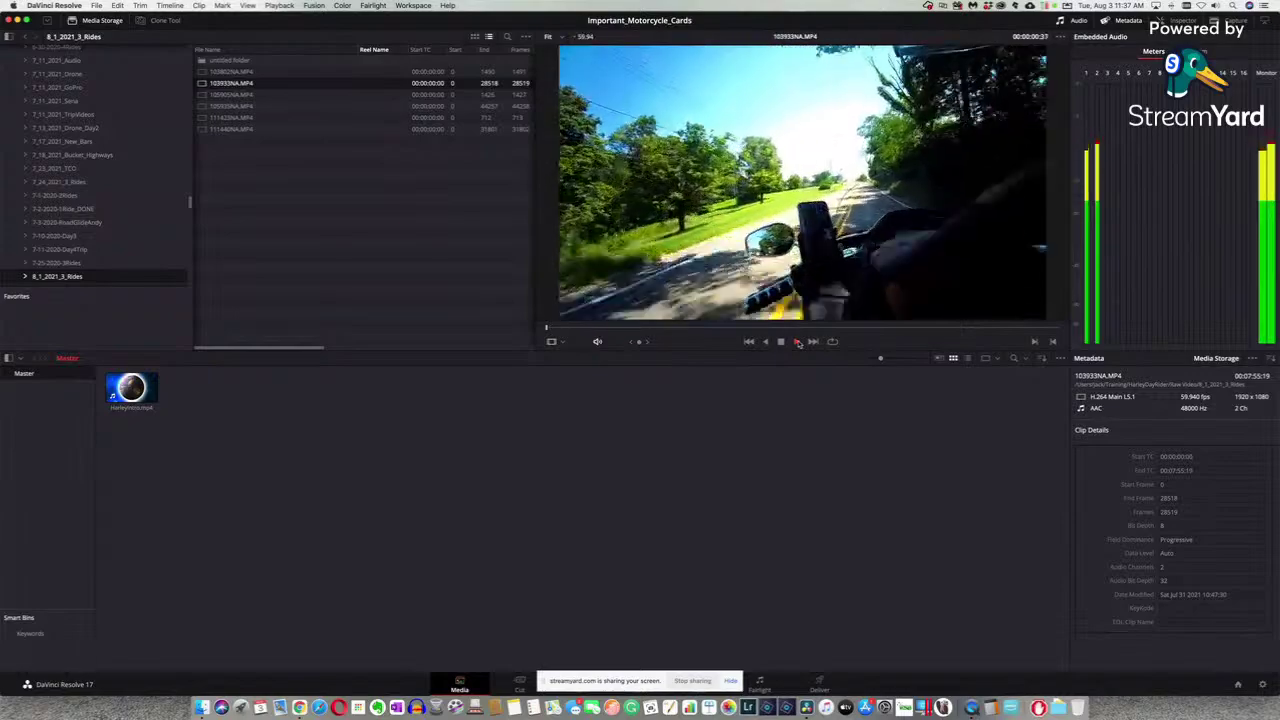
click(630, 328)
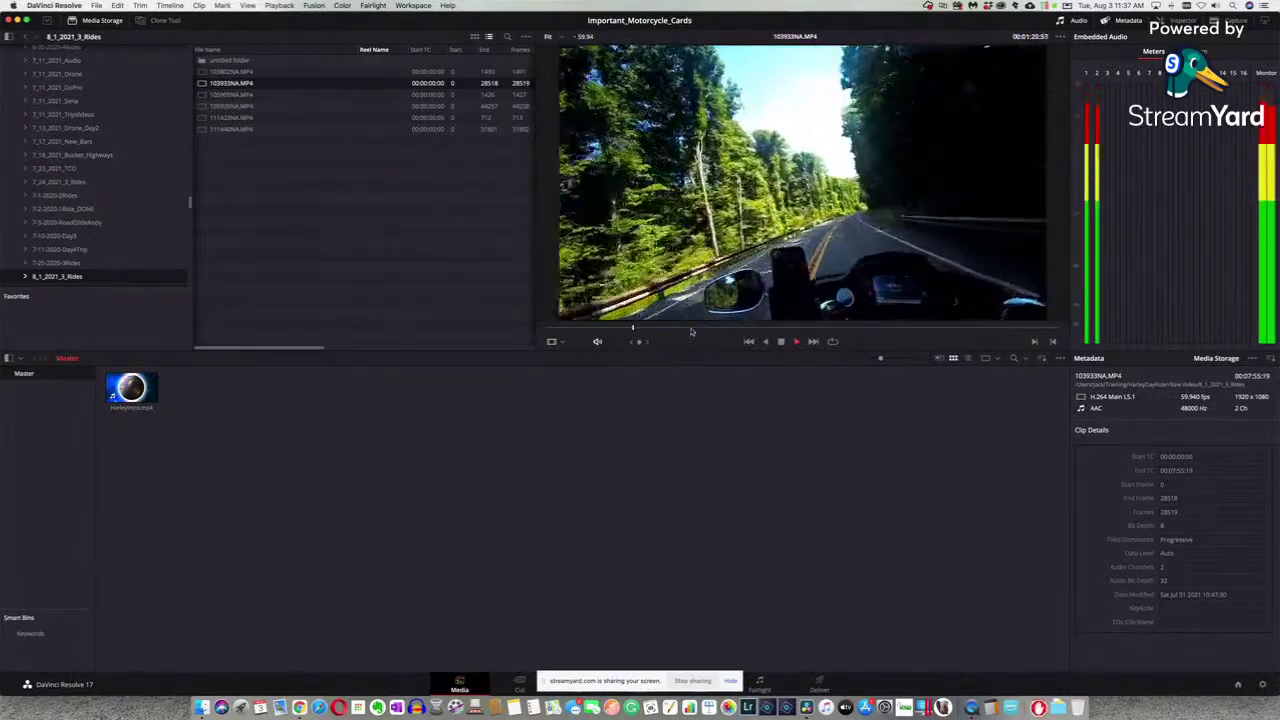
key(XF86AudioLowerVolume)
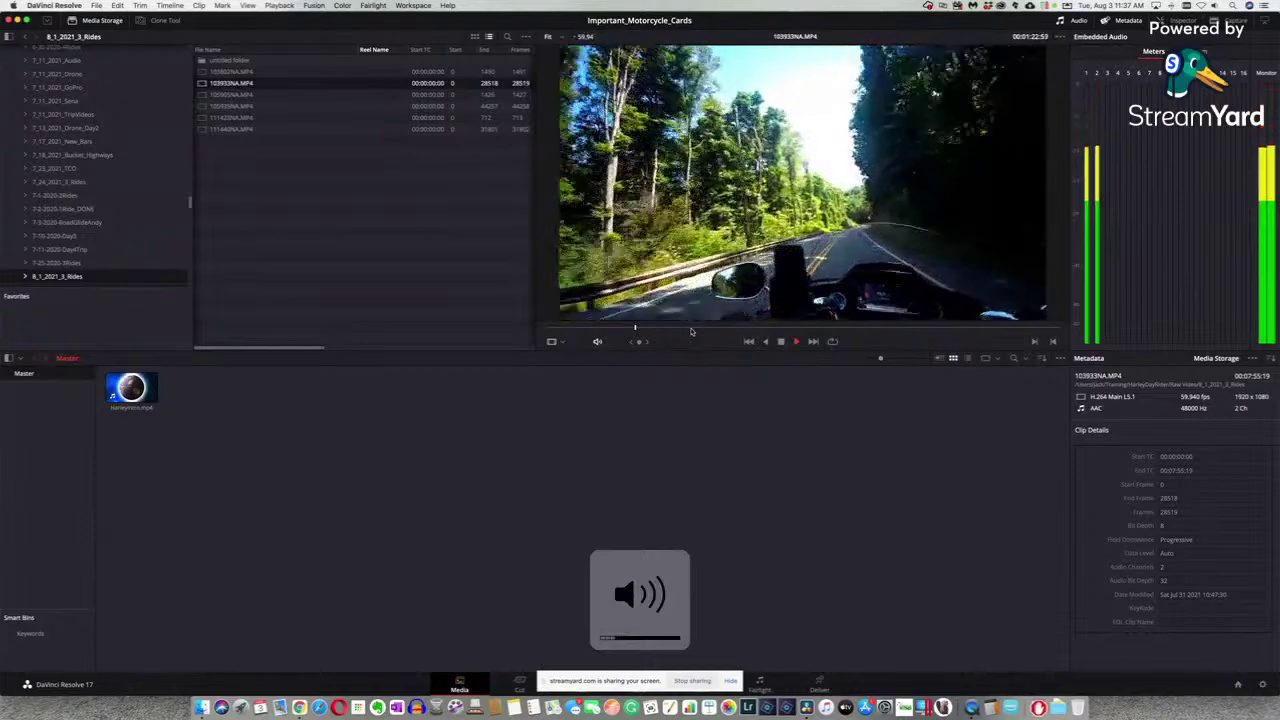
click(690, 328)
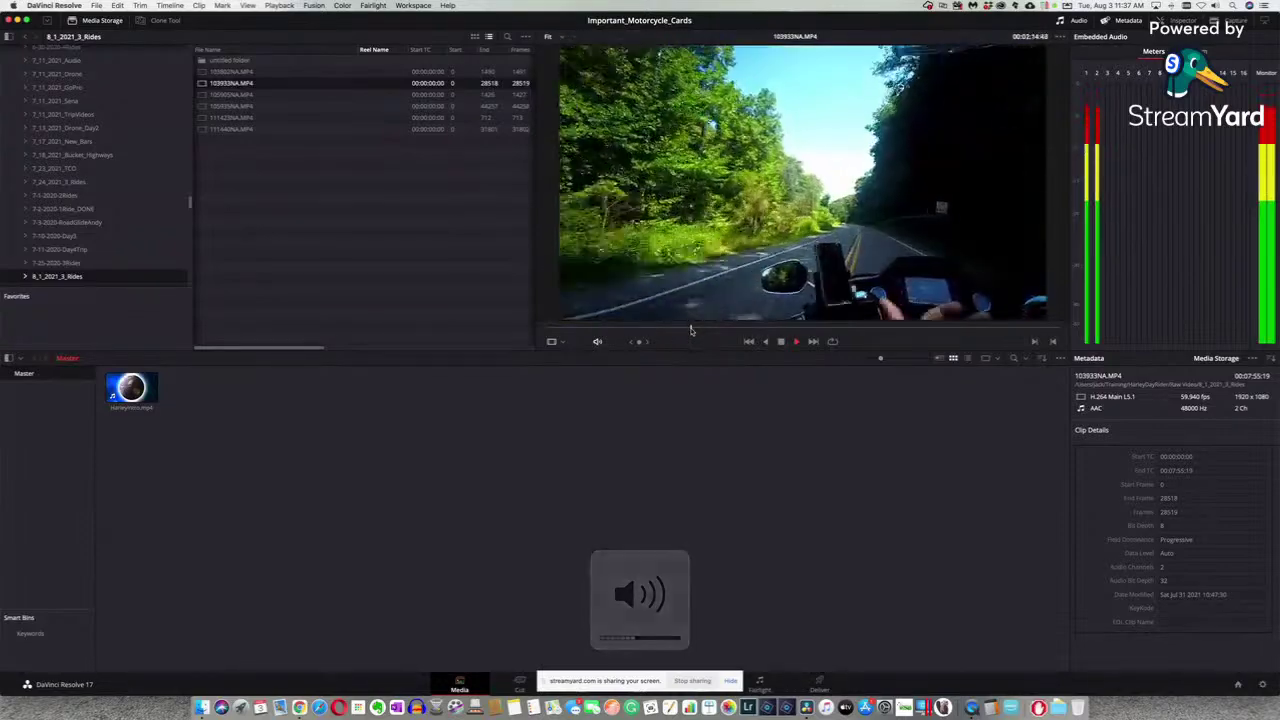
click(781, 341)
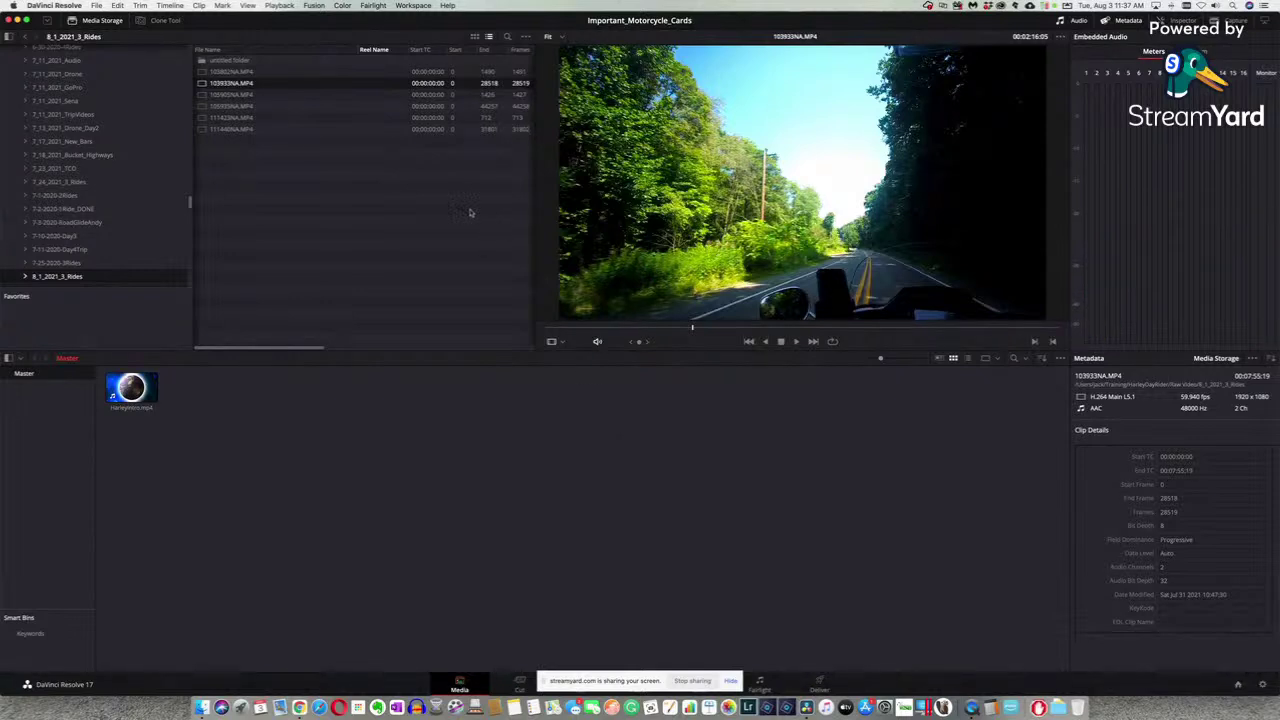
- Add the ride clips 103802NA.MP4 and 103933NA.MP4 to the Master bin and hide the screen-sharing notice
click(370, 76)
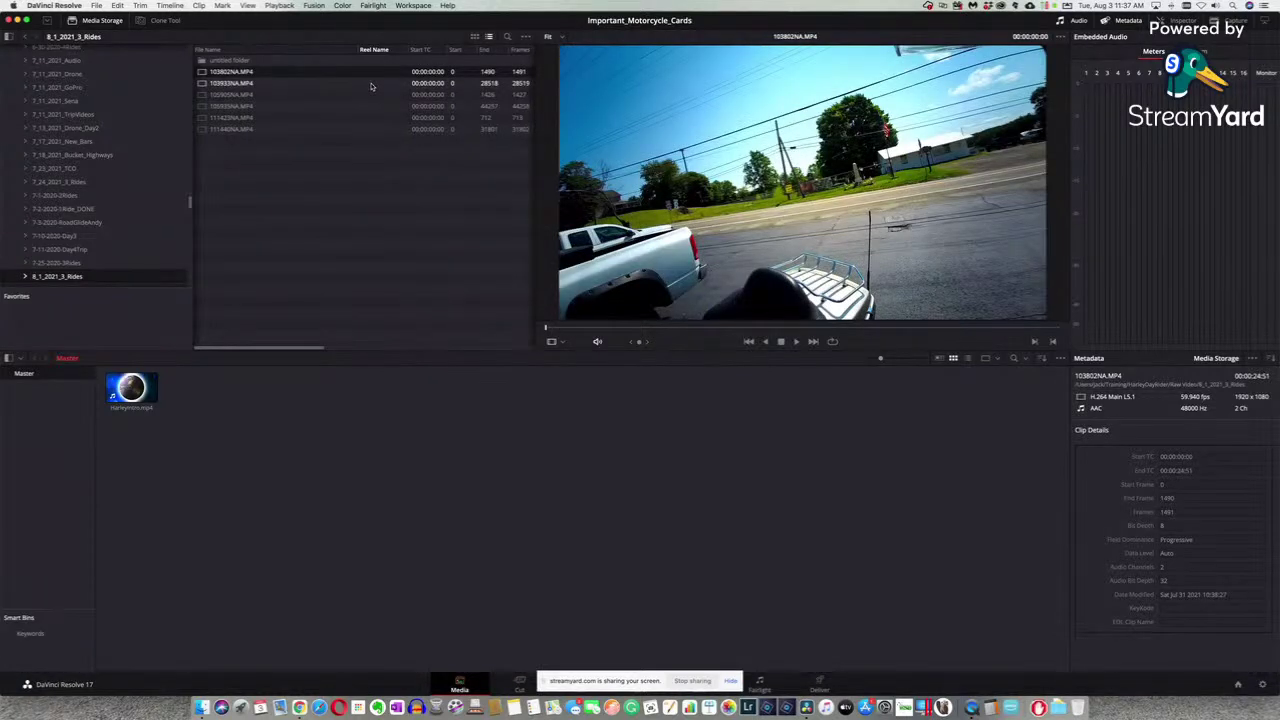
shift+click(371, 86)
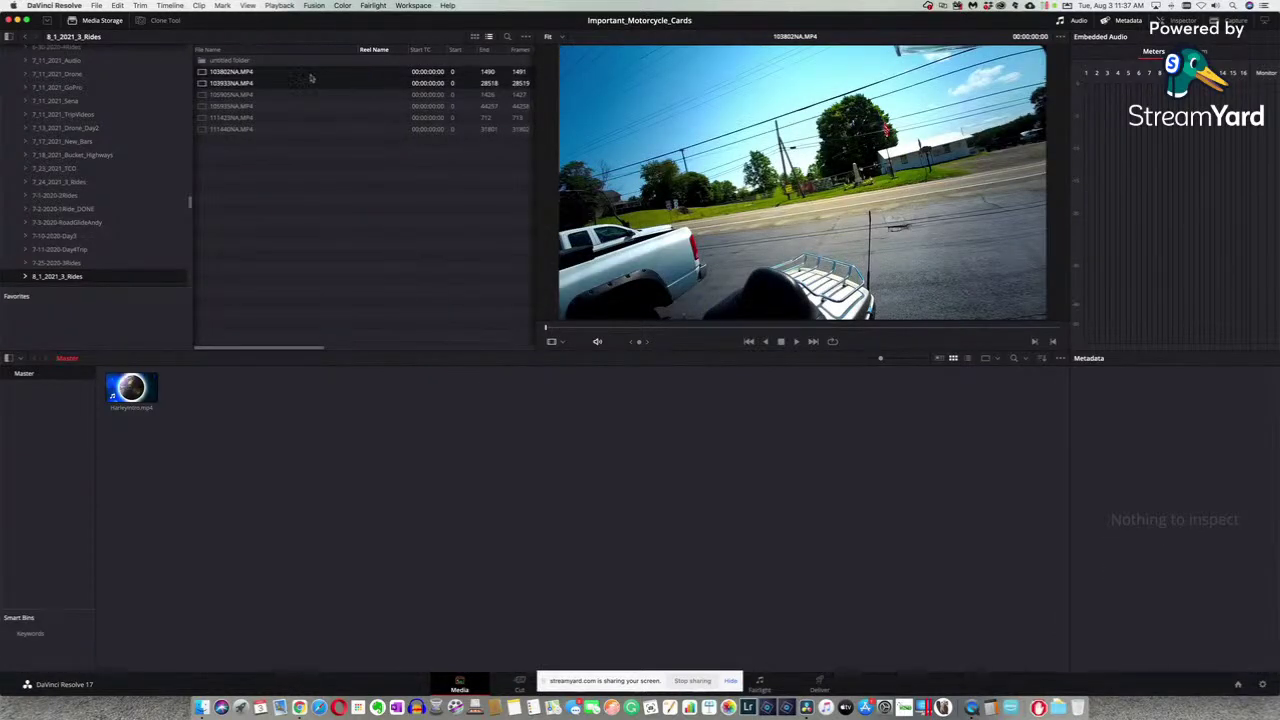
drag(301, 79, 416, 426)
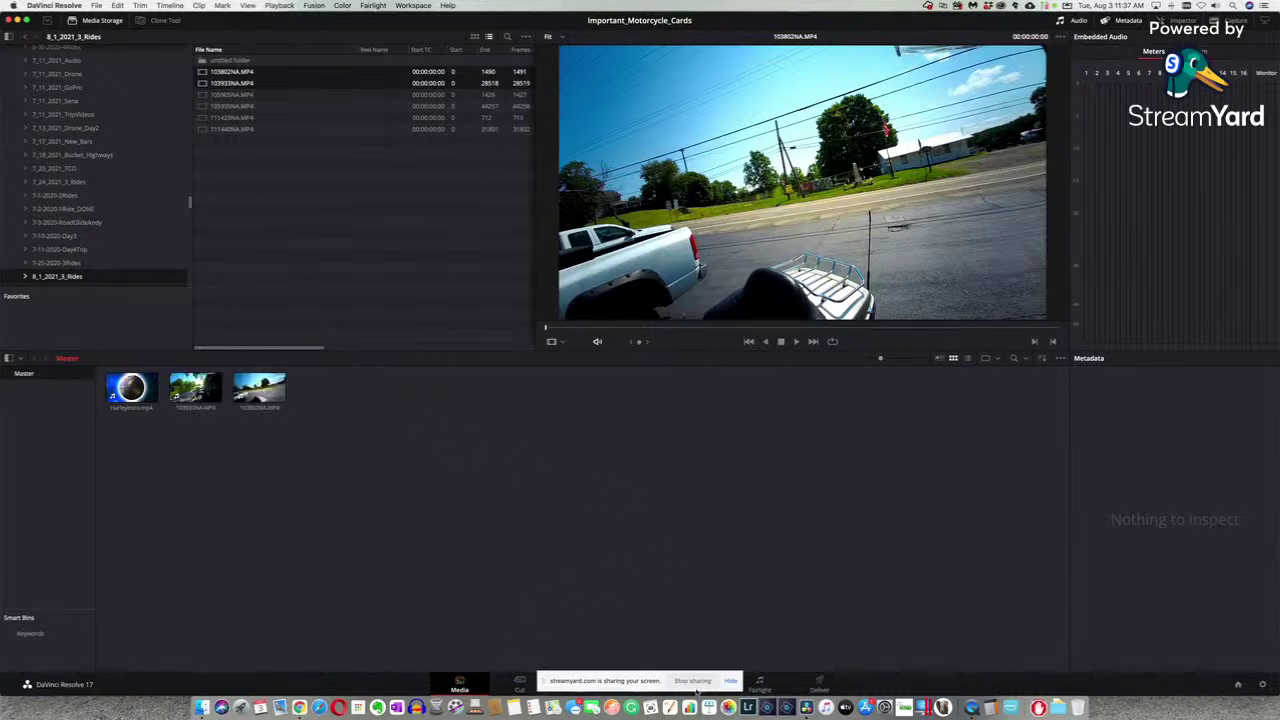
click(731, 683)
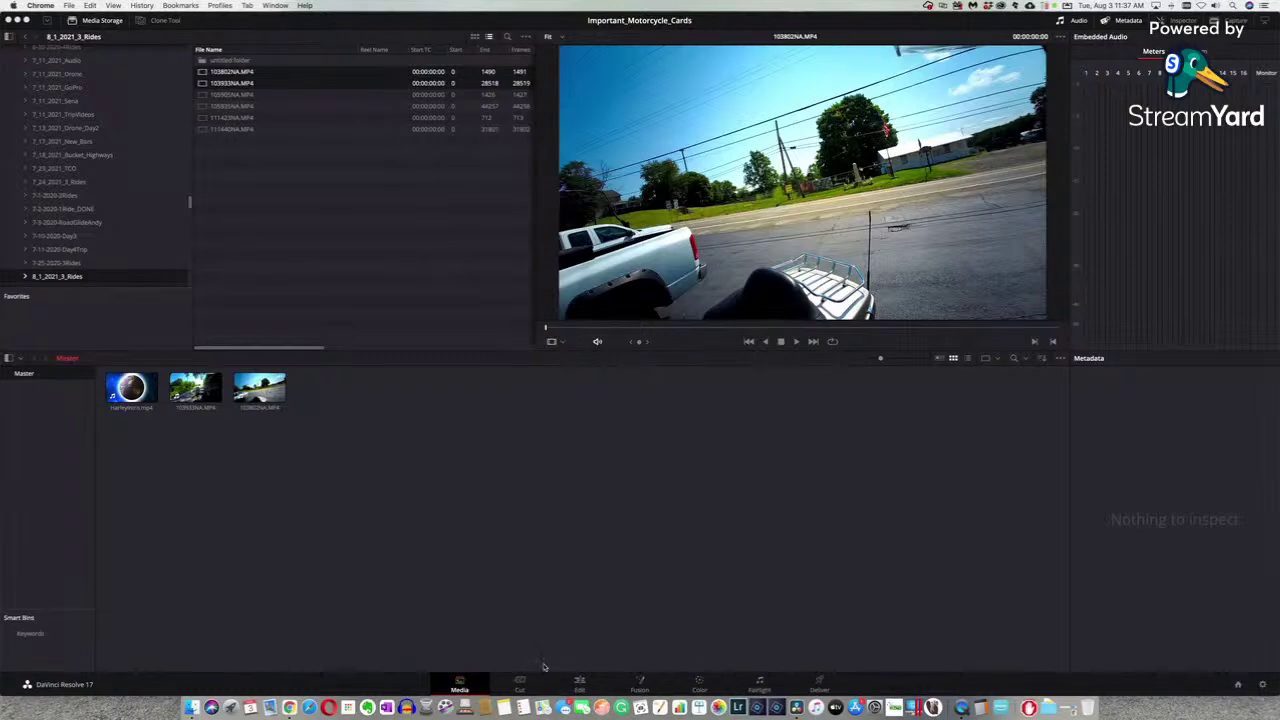
- Switch to the Edit page, load 103802NA.MP4 in the source viewer and place it at the start of a new timeline
click(580, 686)
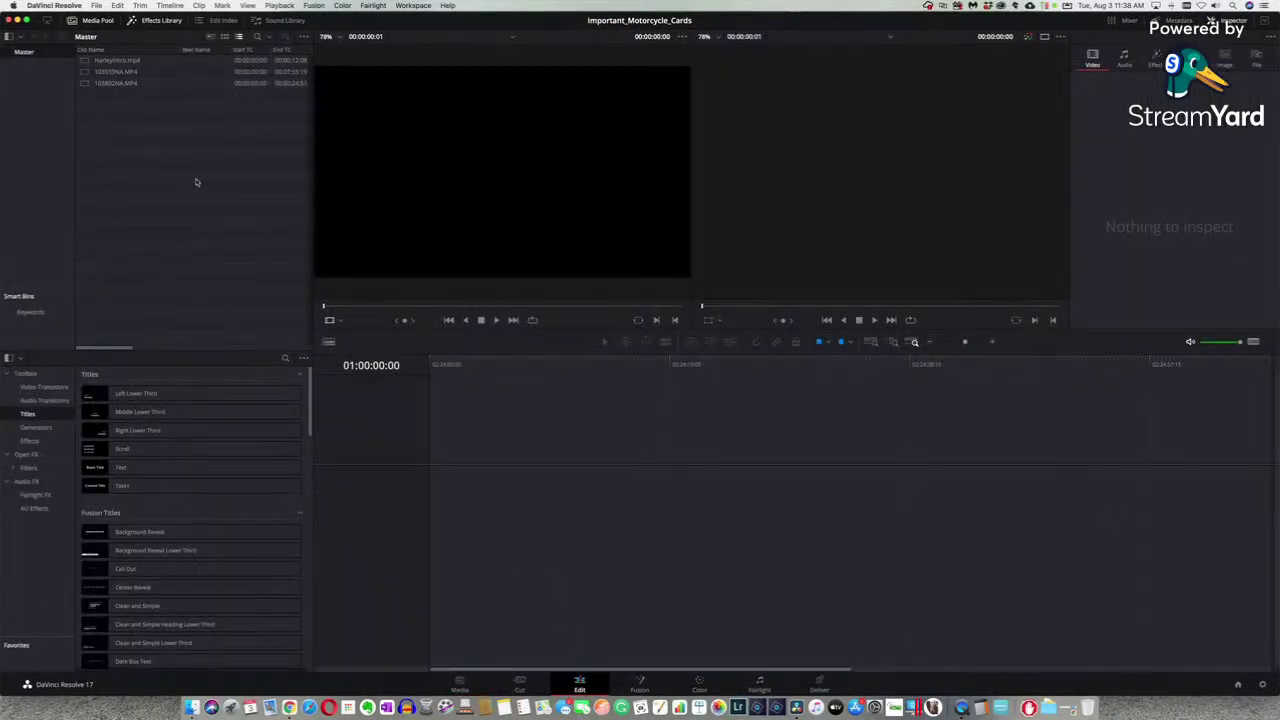
click(150, 84)
click(170, 86)
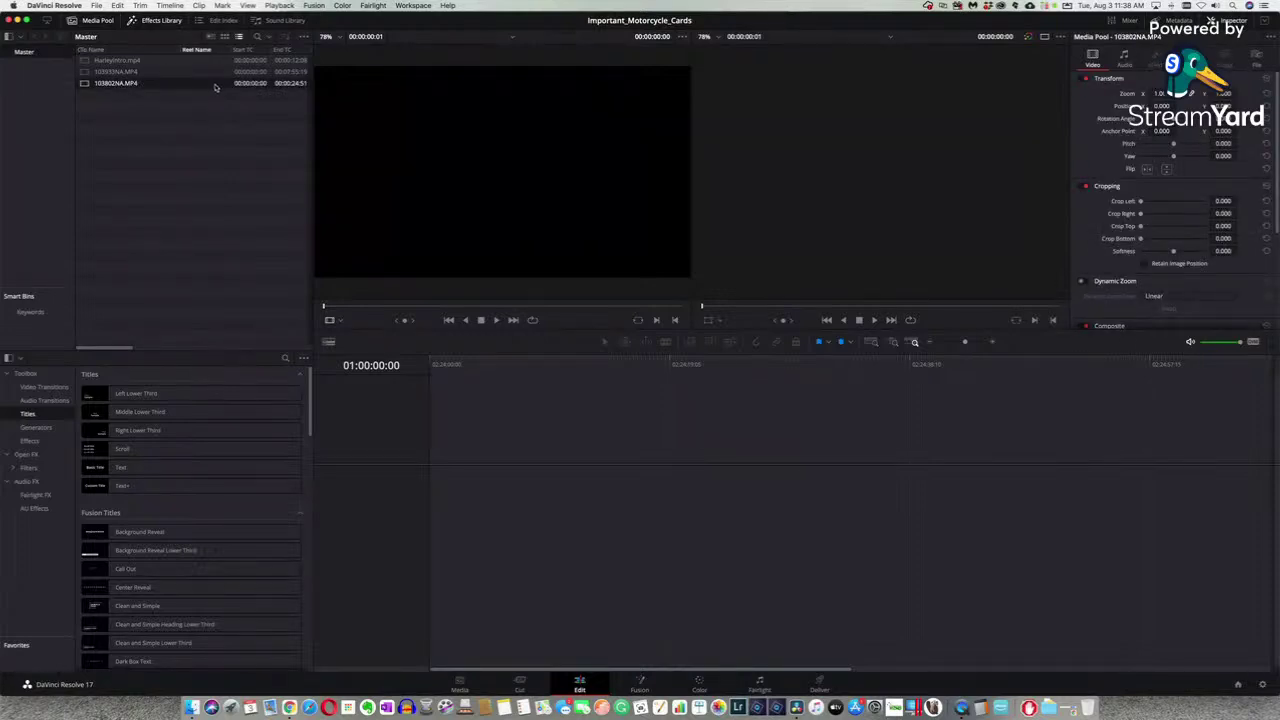
double_click(215, 87)
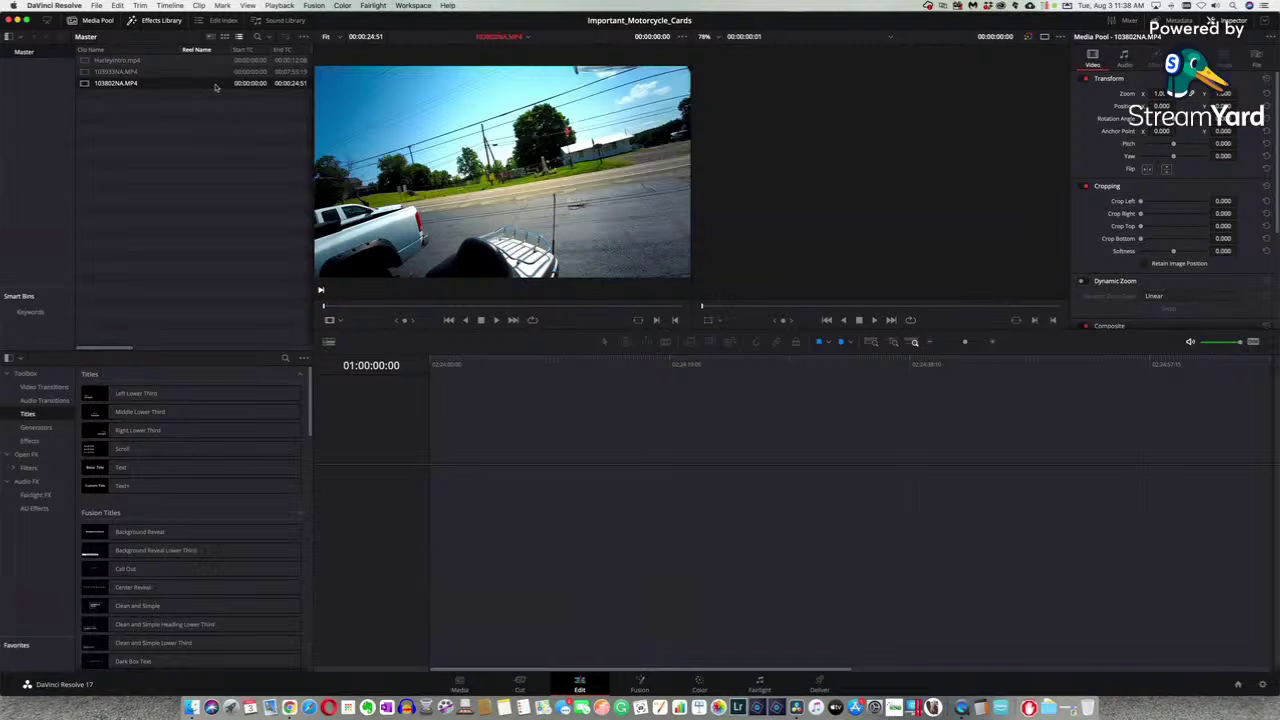
drag(214, 87, 477, 498)
- Play the opening of 103802NA.MP4, trim its start at 01:00:01:23 and move the clip back to the timeline's beginning
key(space)
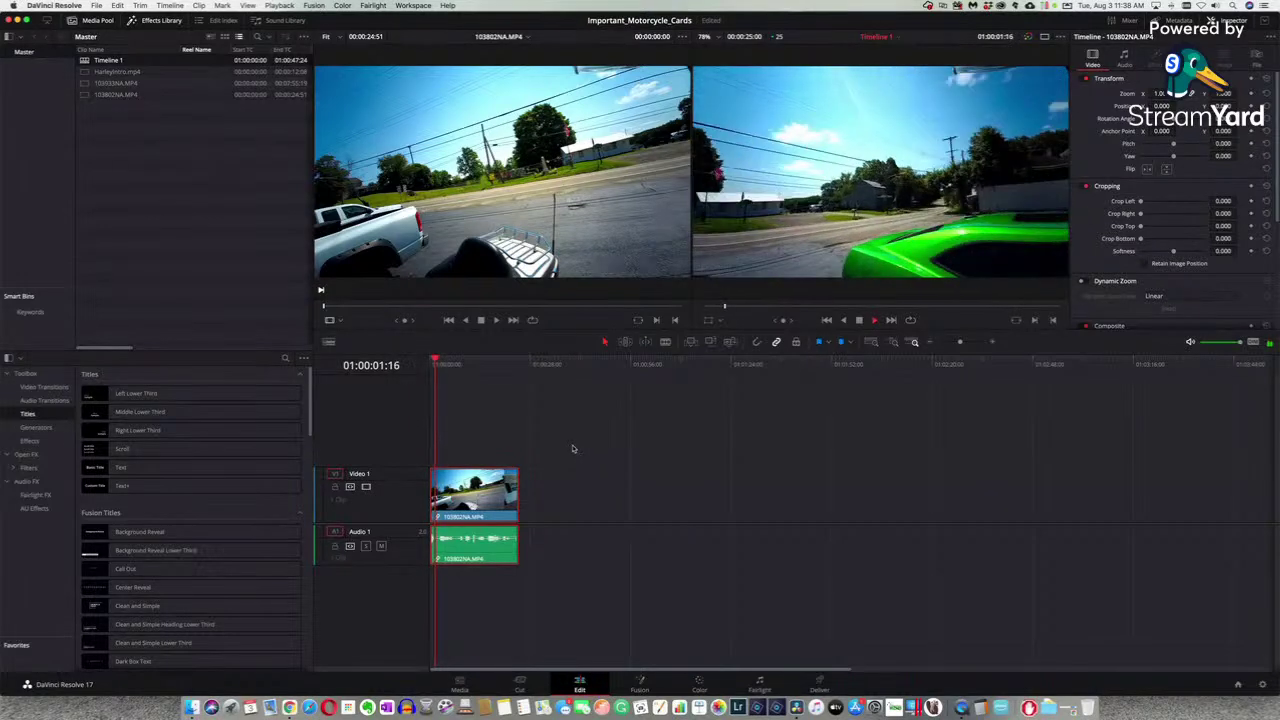
key(space)
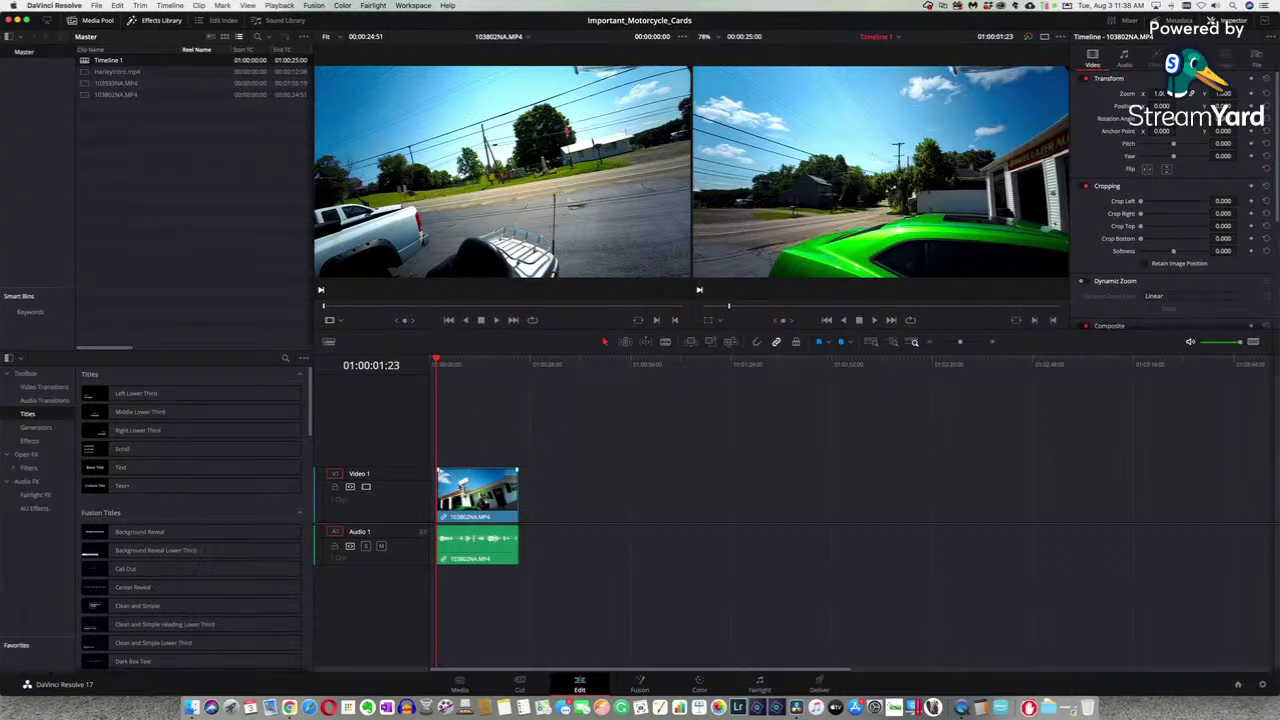
drag(432, 484, 458, 490)
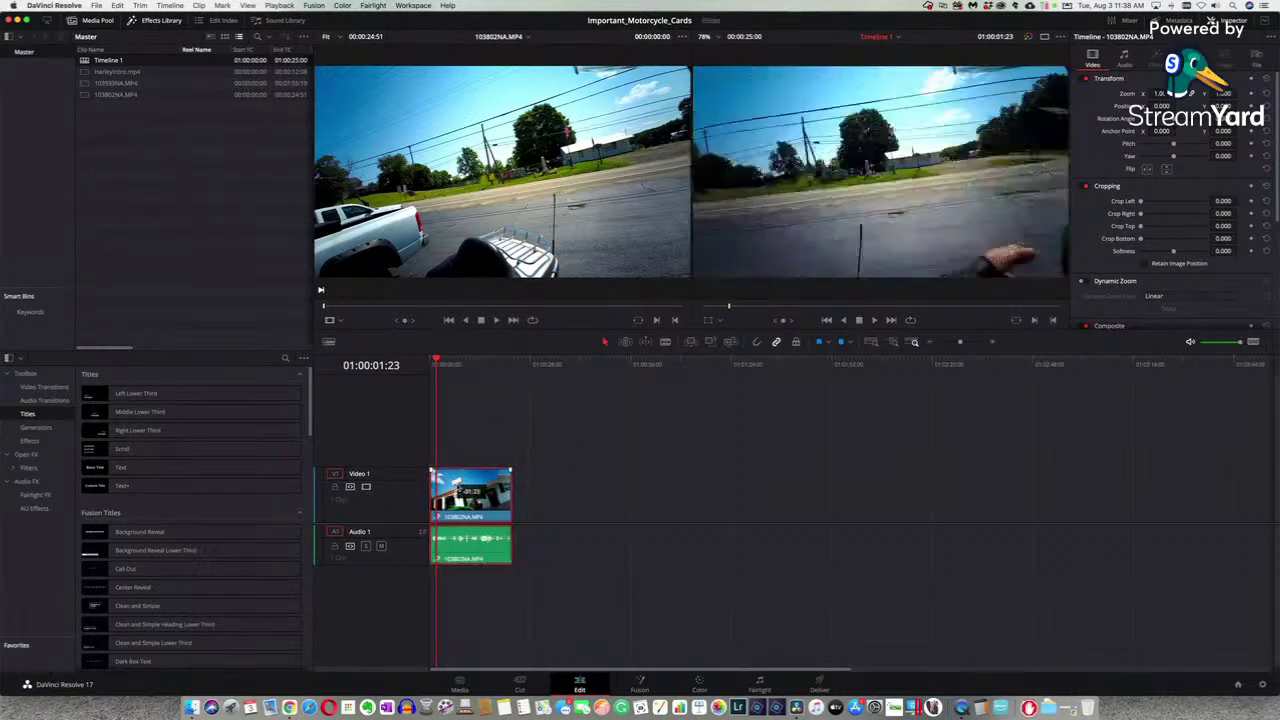
click(431, 380)
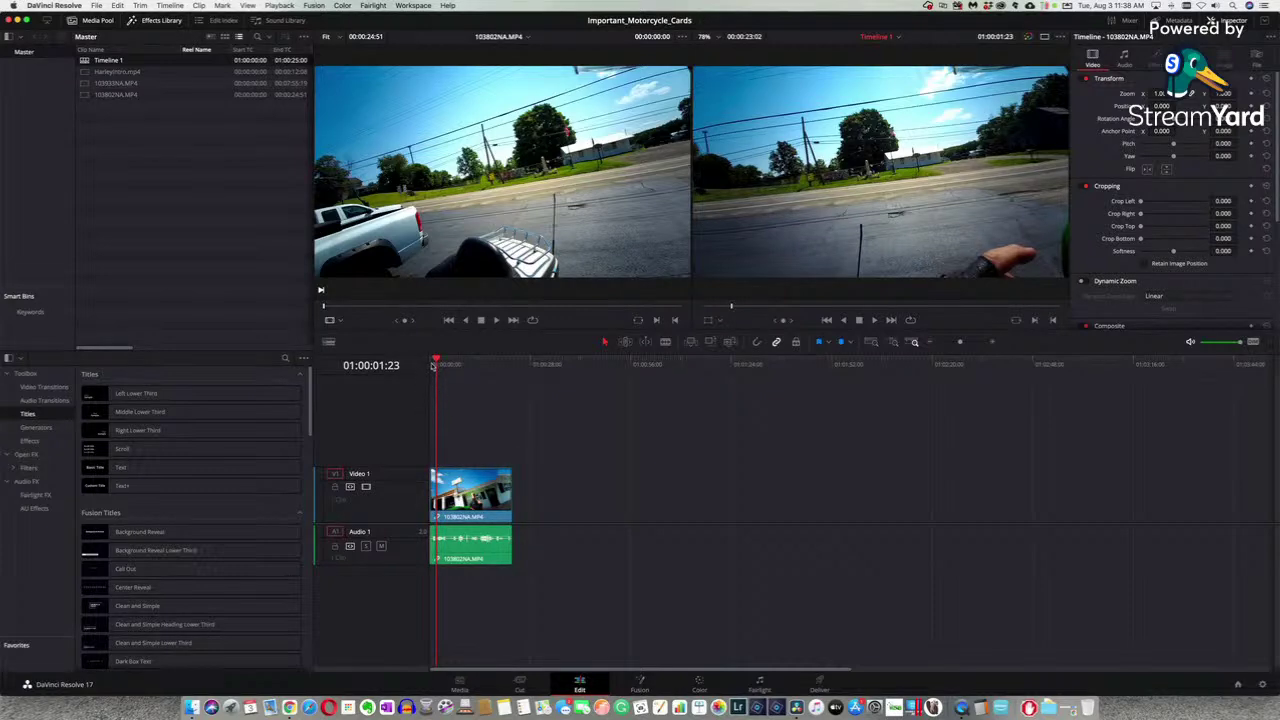
- Play the trimmed 103802NA.MP4 from the timeline's beginning and stop at about five seconds
click(432, 366)
key(space)
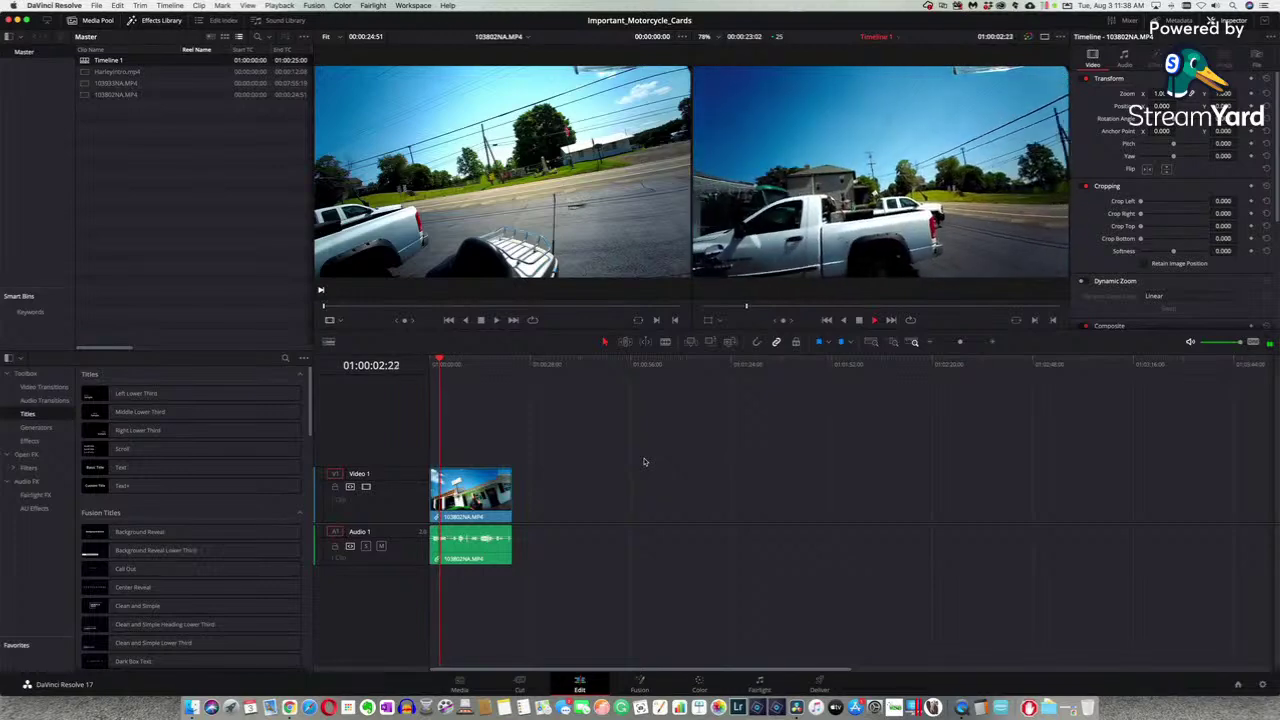
key(space)
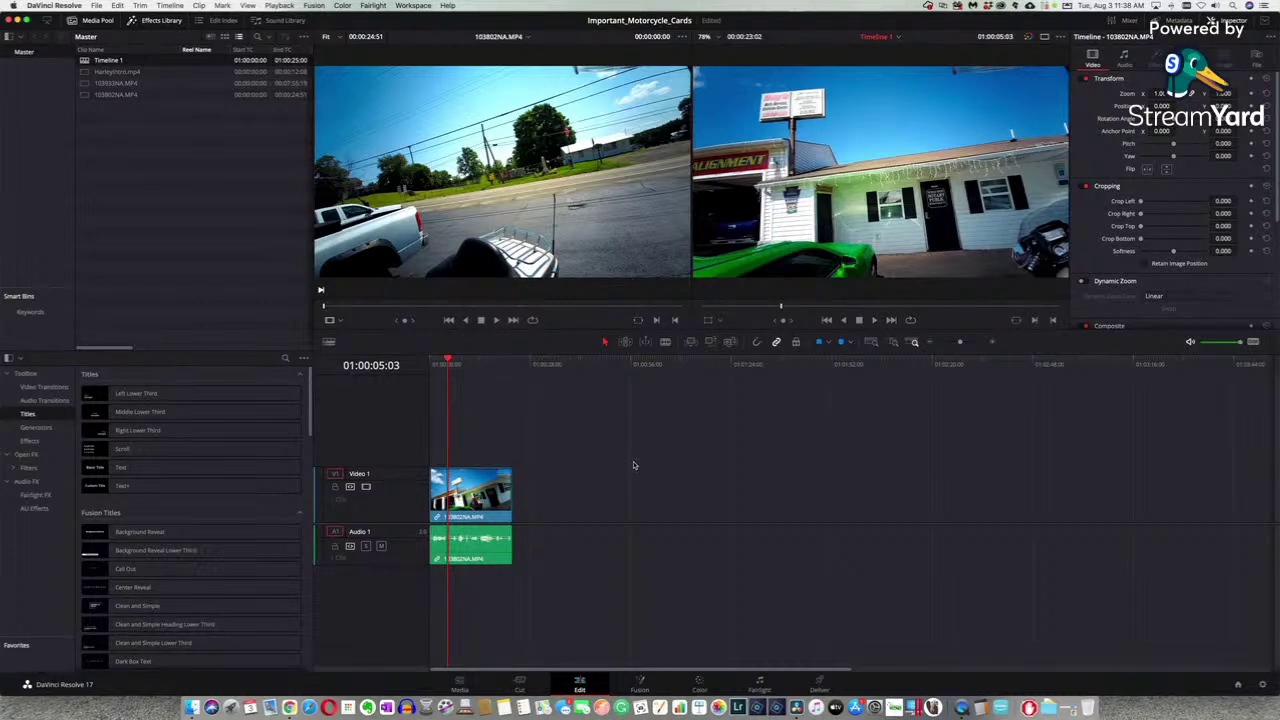
- Adjust the audio volume of 103802NA.MP4 in the timeline and resume playback to listen to it
click(504, 555)
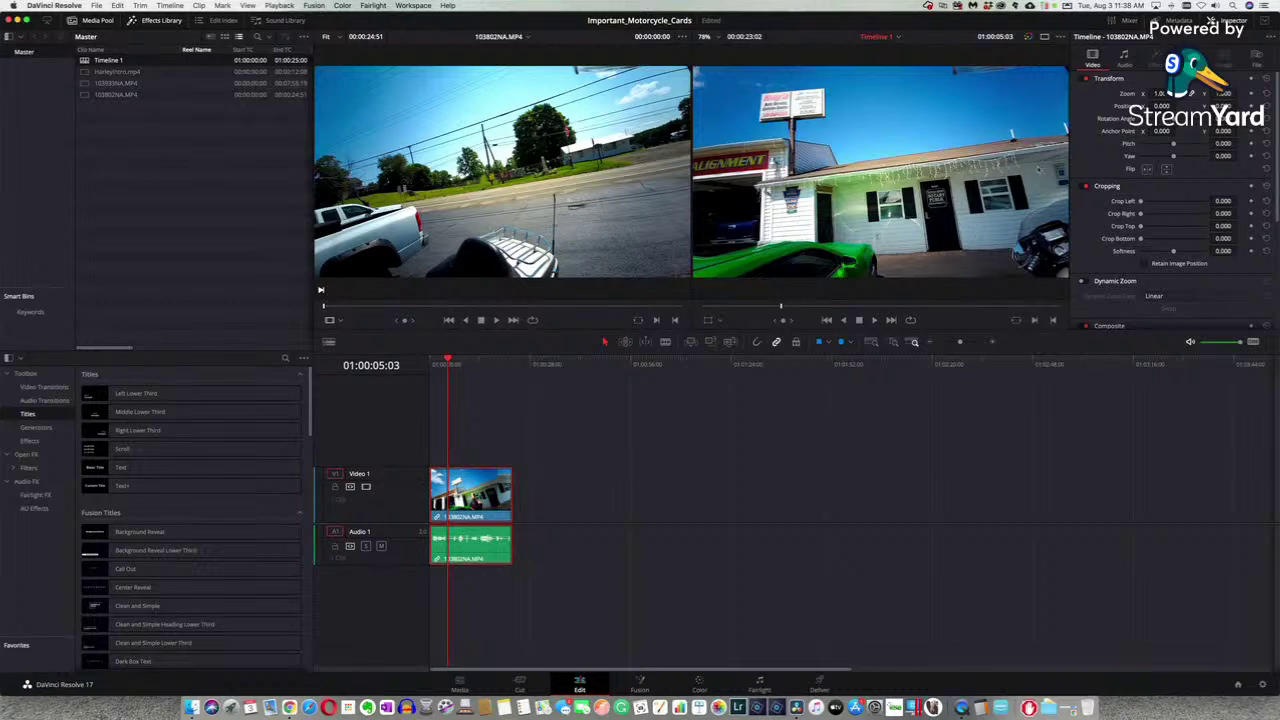
click(1125, 60)
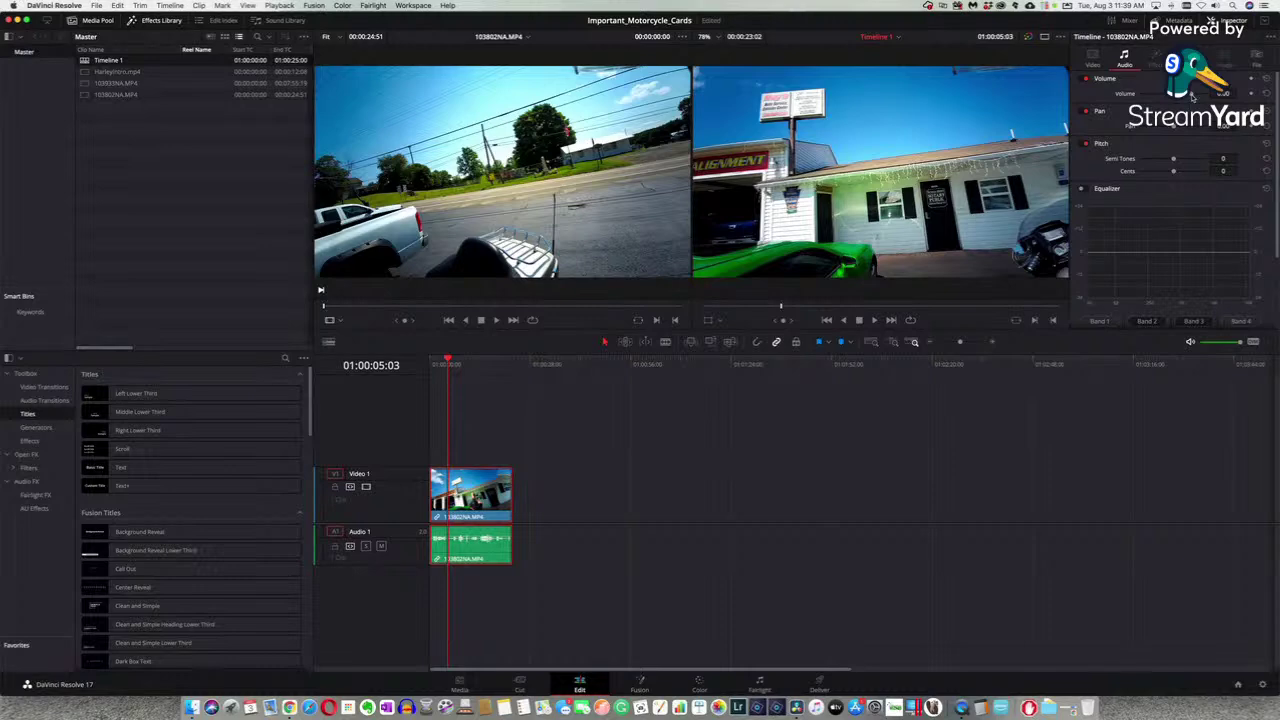
key(space)
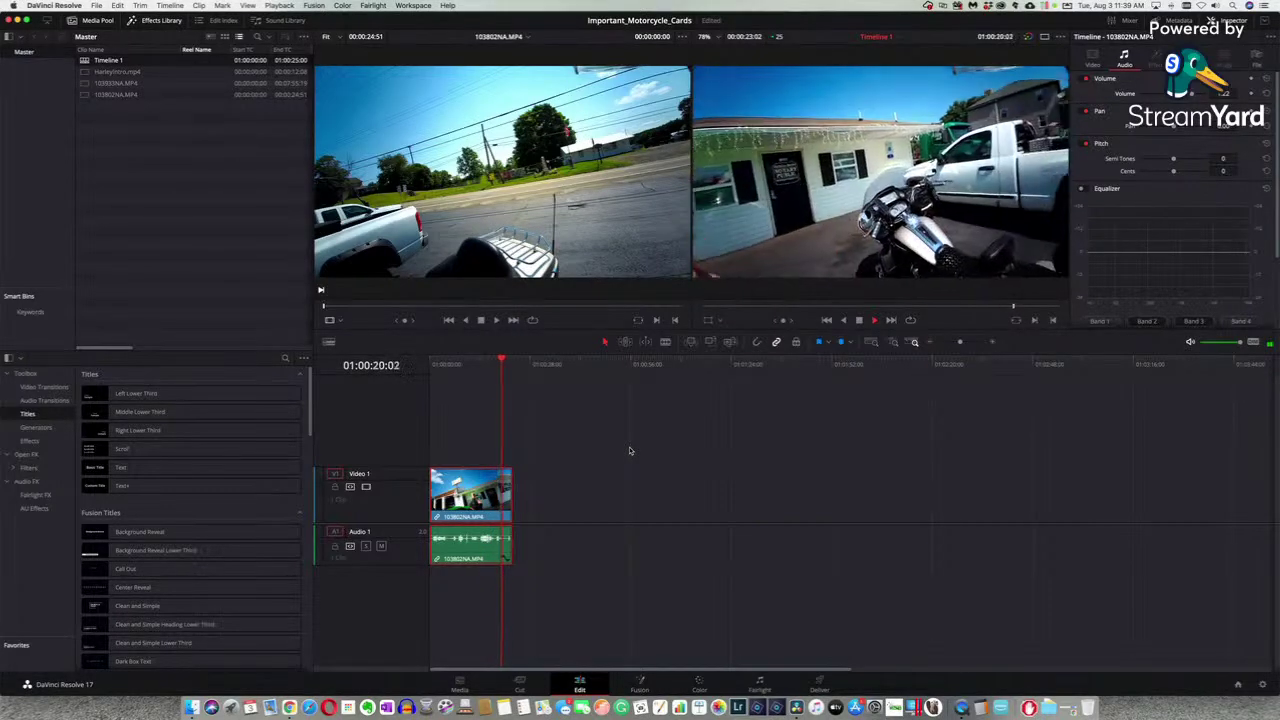
- Trim the end of 103802NA.MP4 at 01:00:21:00 in the timeline
click(520, 482)
key(shift+bracketright)
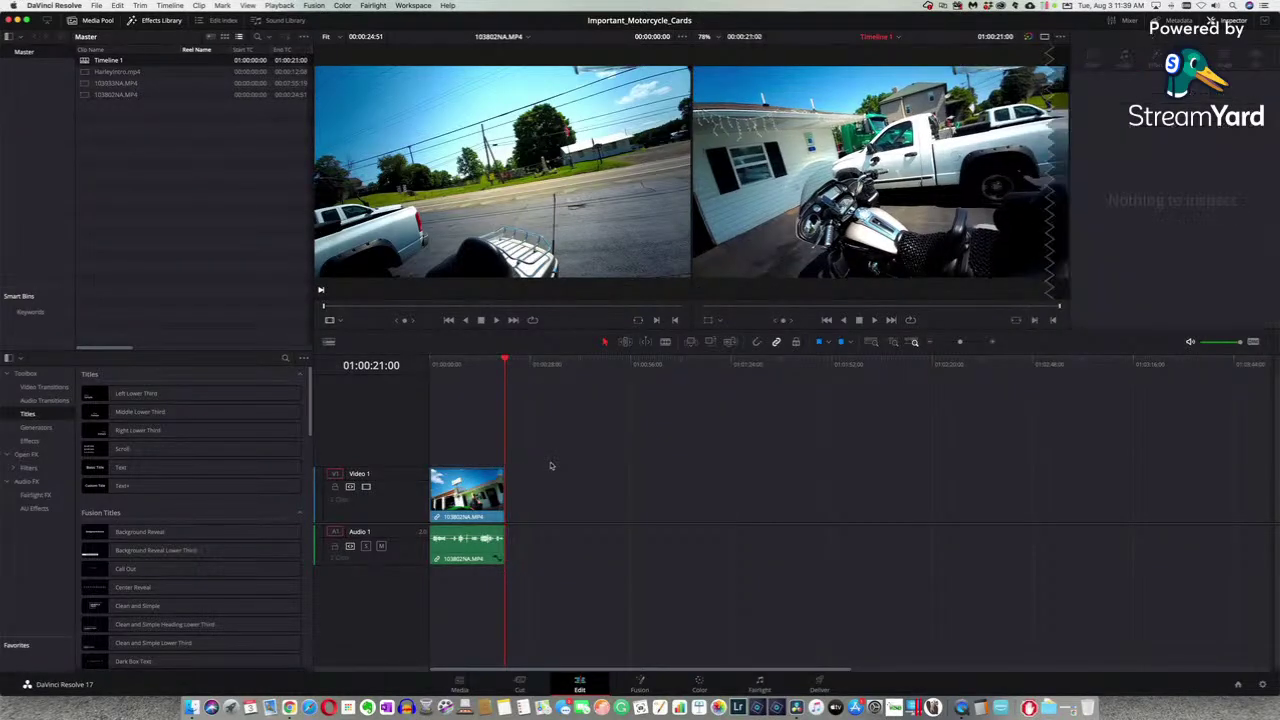
click(470, 479)
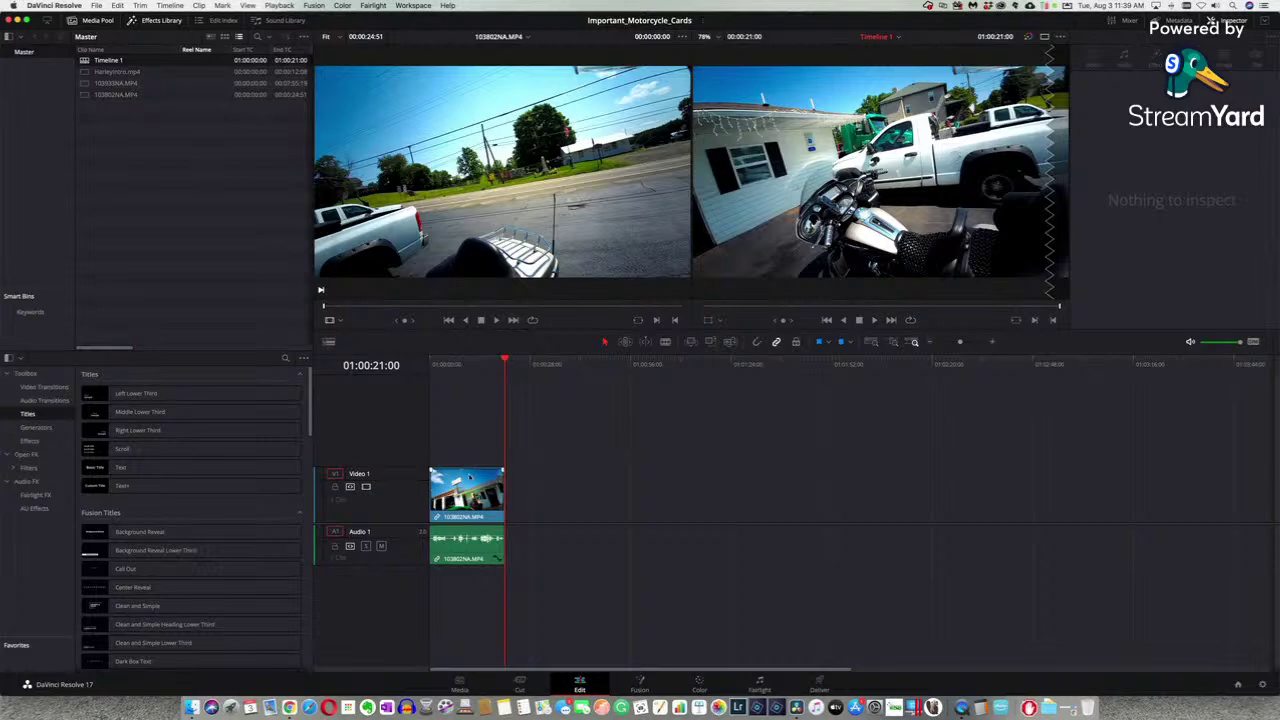
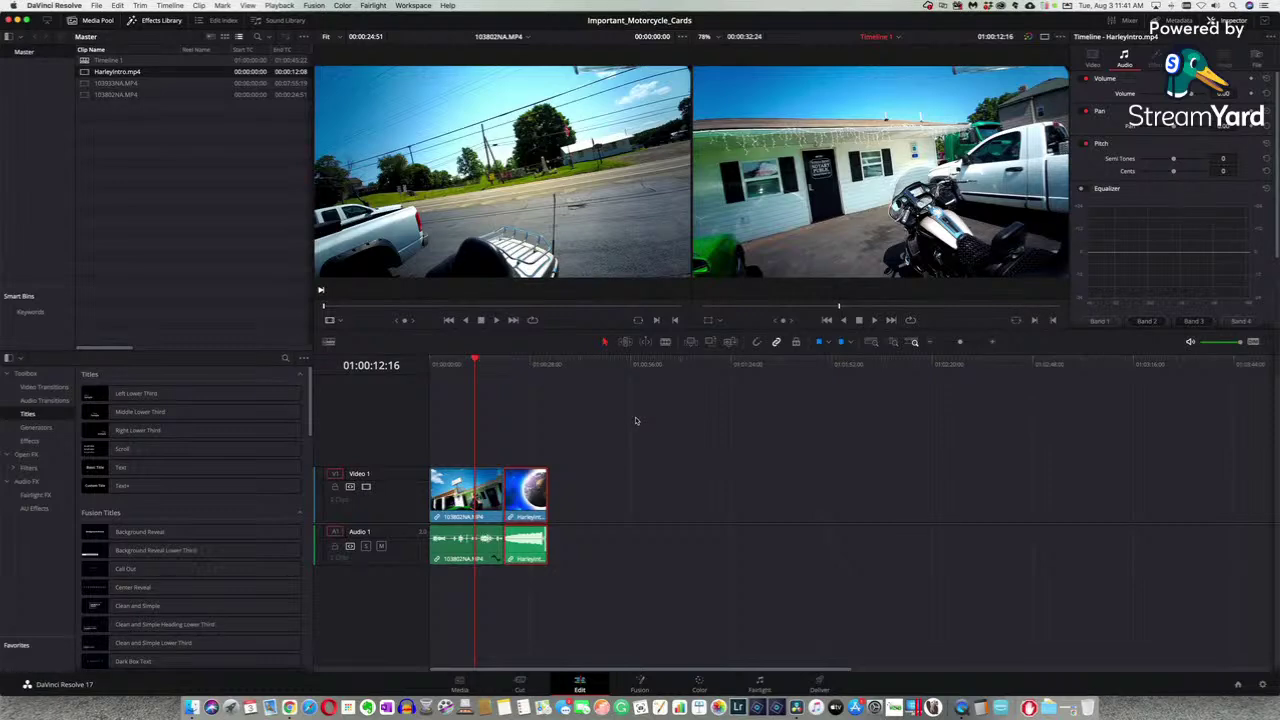
- Raise the system volume, play the timeline into HarleyIntro.mp4 and lower the intro's audio volume
key(XF86AudioRaiseVolume)
key(space)
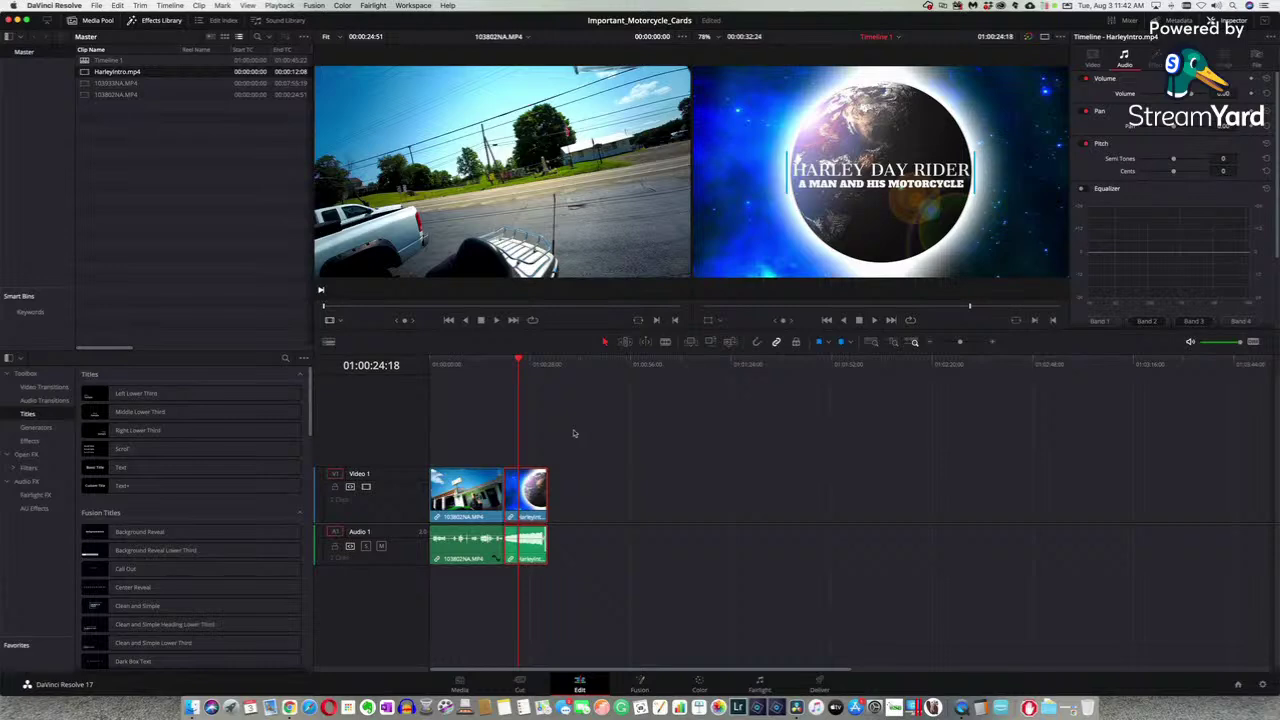
key(space)
key(space)
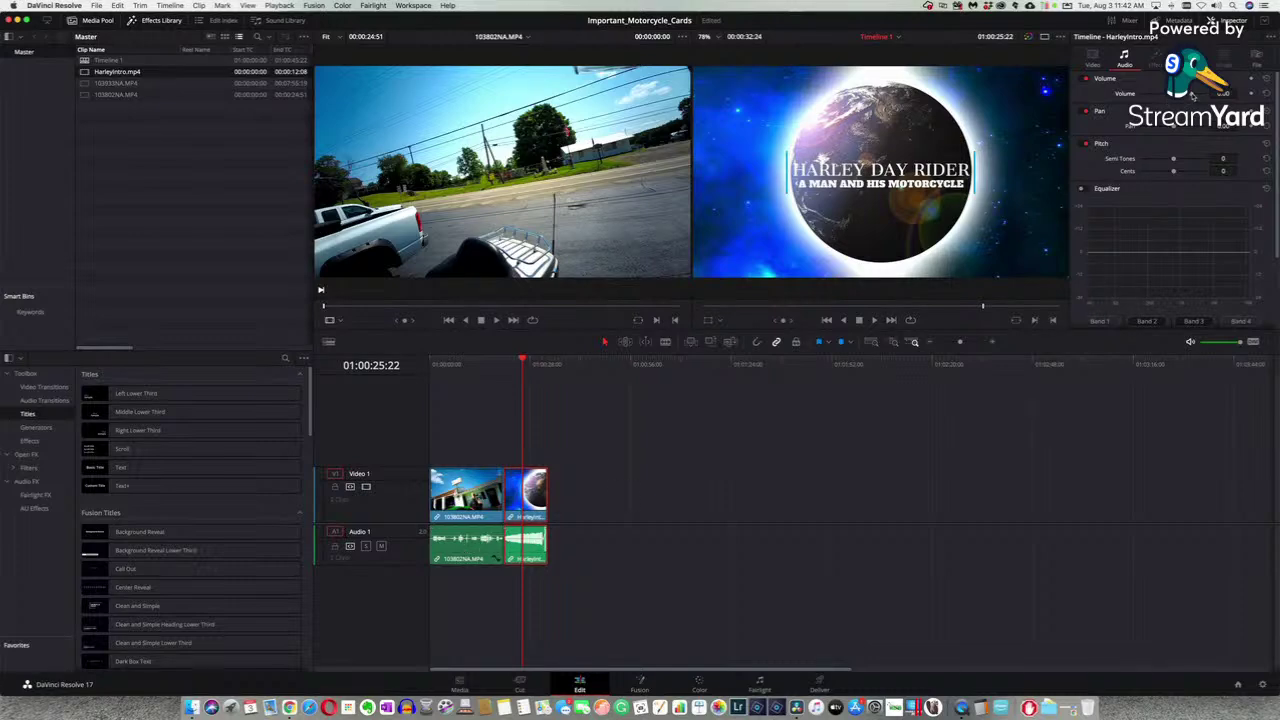
key(space)
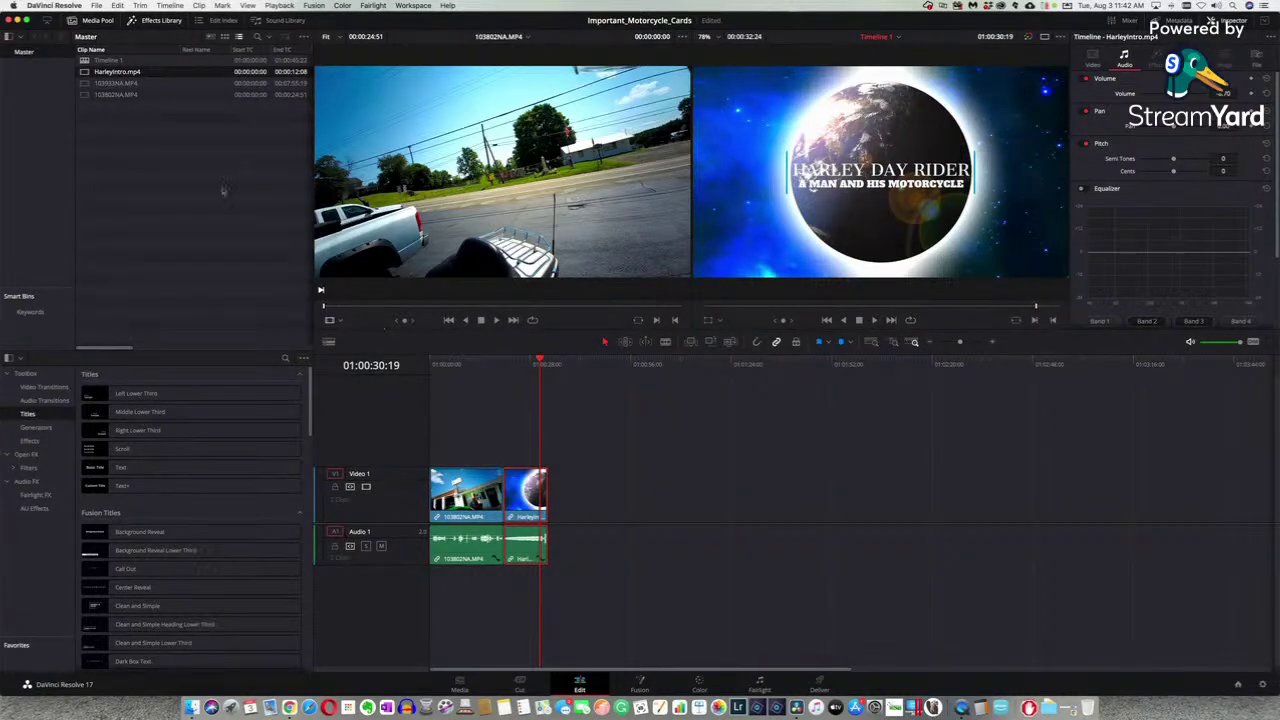
- Append the ride clip 103933NA.MP4 to the timeline directly after HarleyIntro.mp4
click(182, 96)
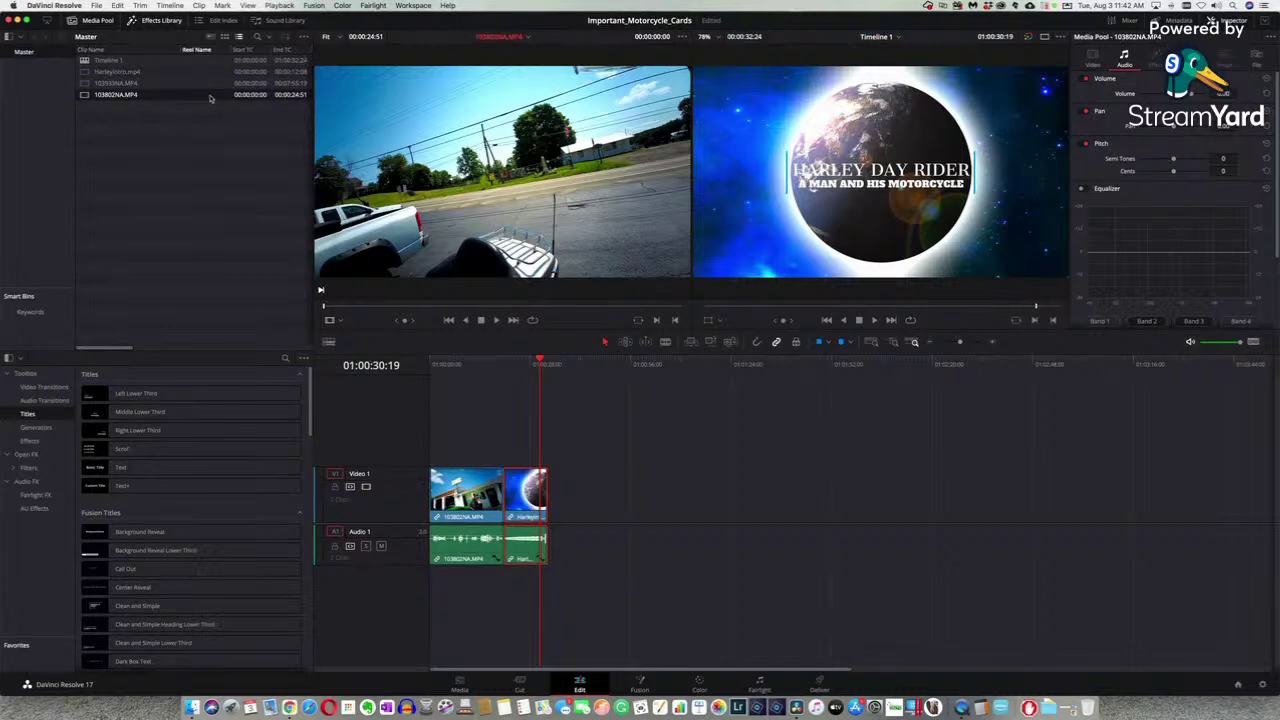
click(204, 85)
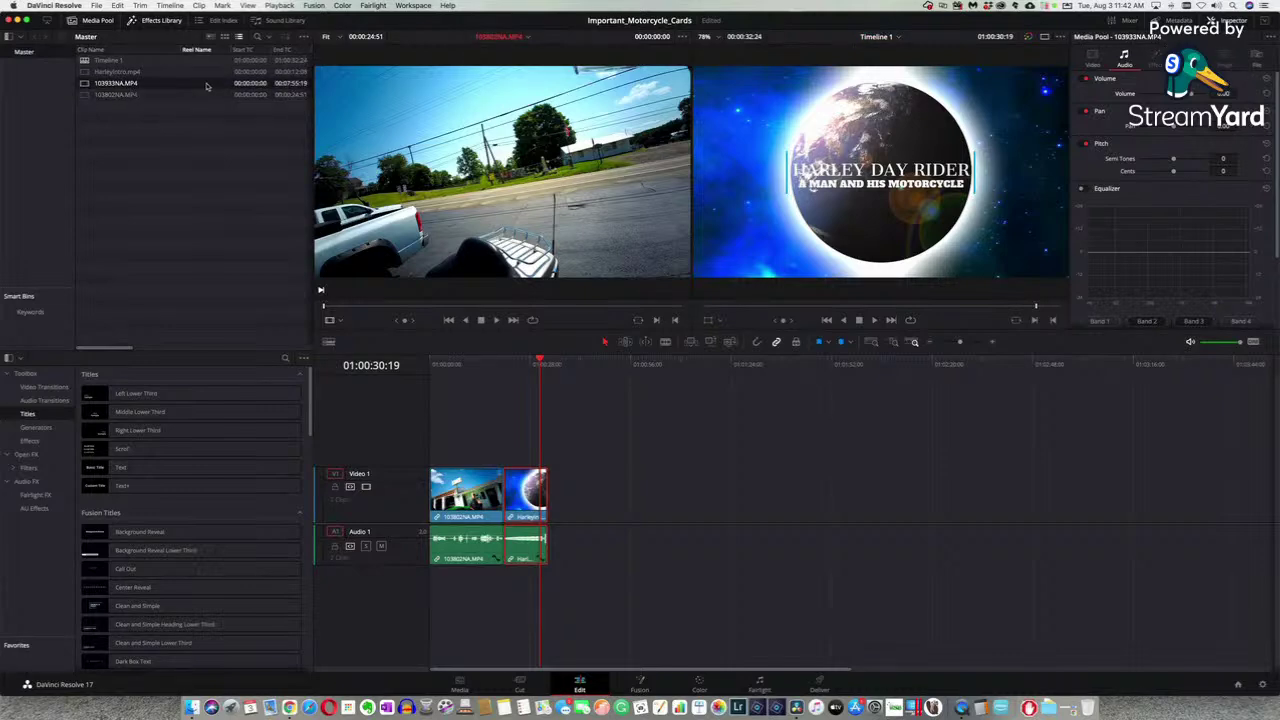
mouse_move(206, 86)
mouse_down()
mouse_move(384, 125)
mouse_move(698, 360)
mouse_move(654, 500)
mouse_move(617, 498)
mouse_up()
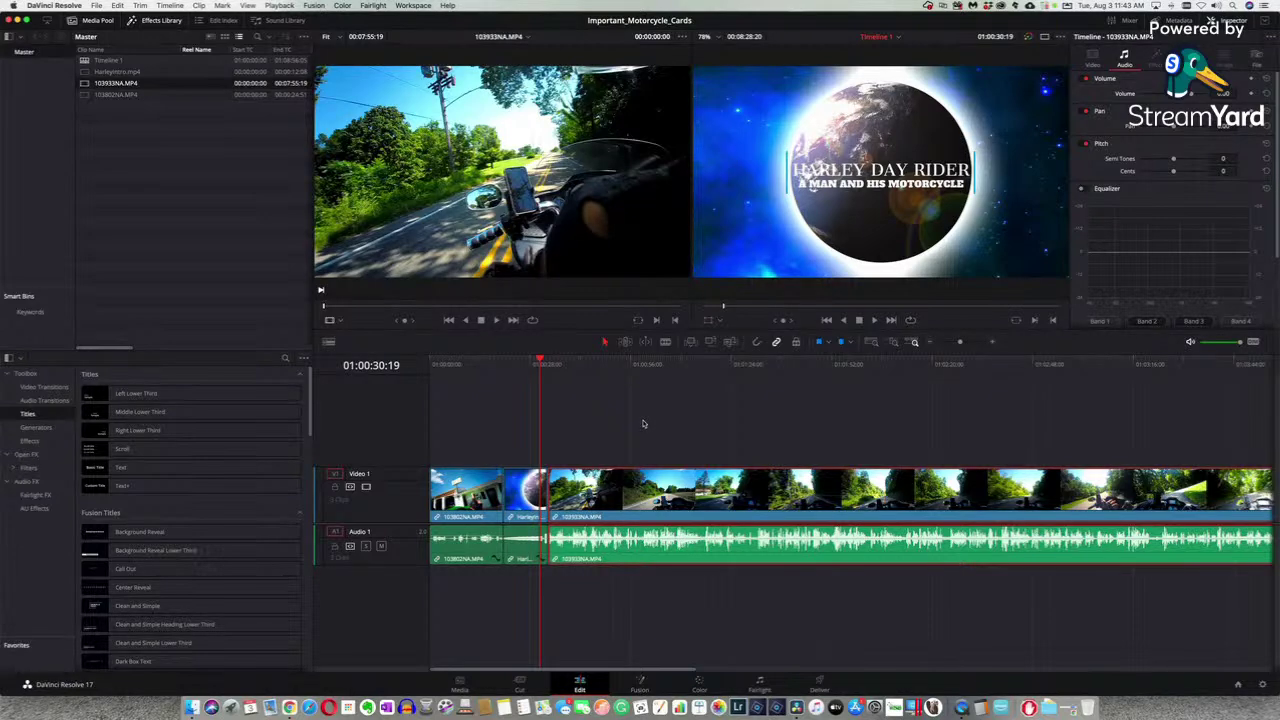
- Play into 103933NA.MP4, trim its start at 01:00:34:17 and move the clip back against the end of the intro
key(space)
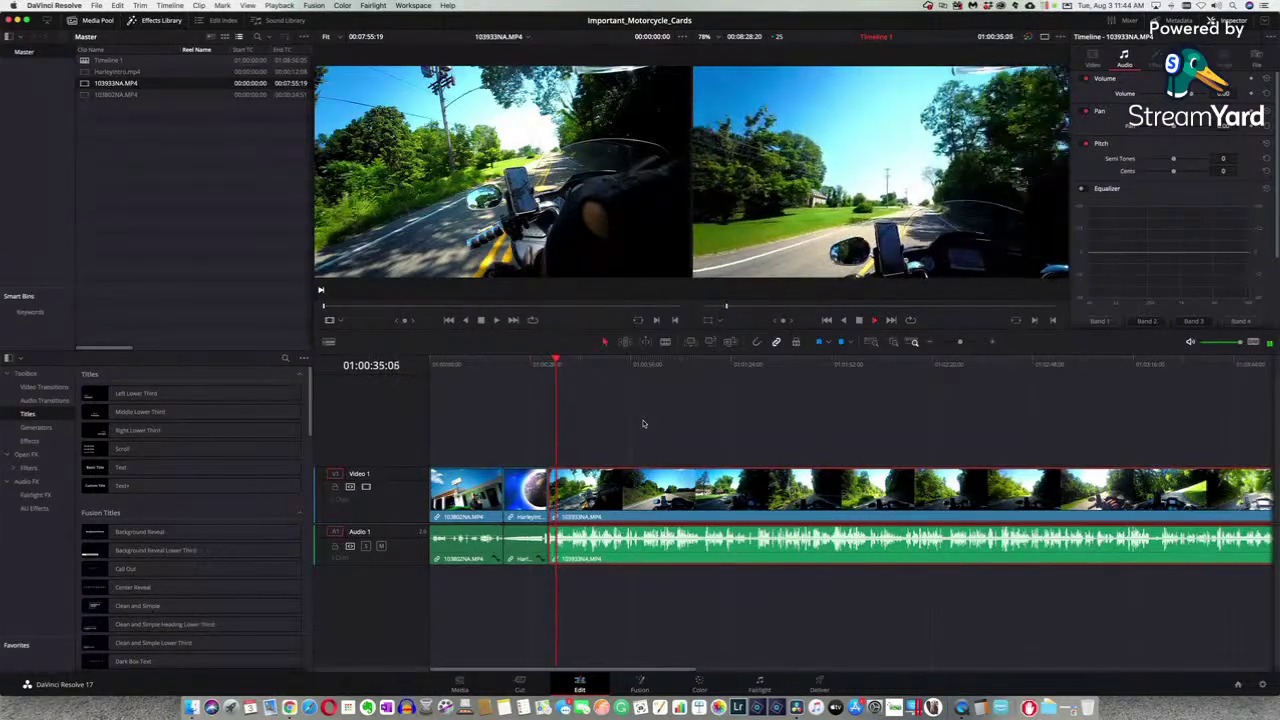
key(space)
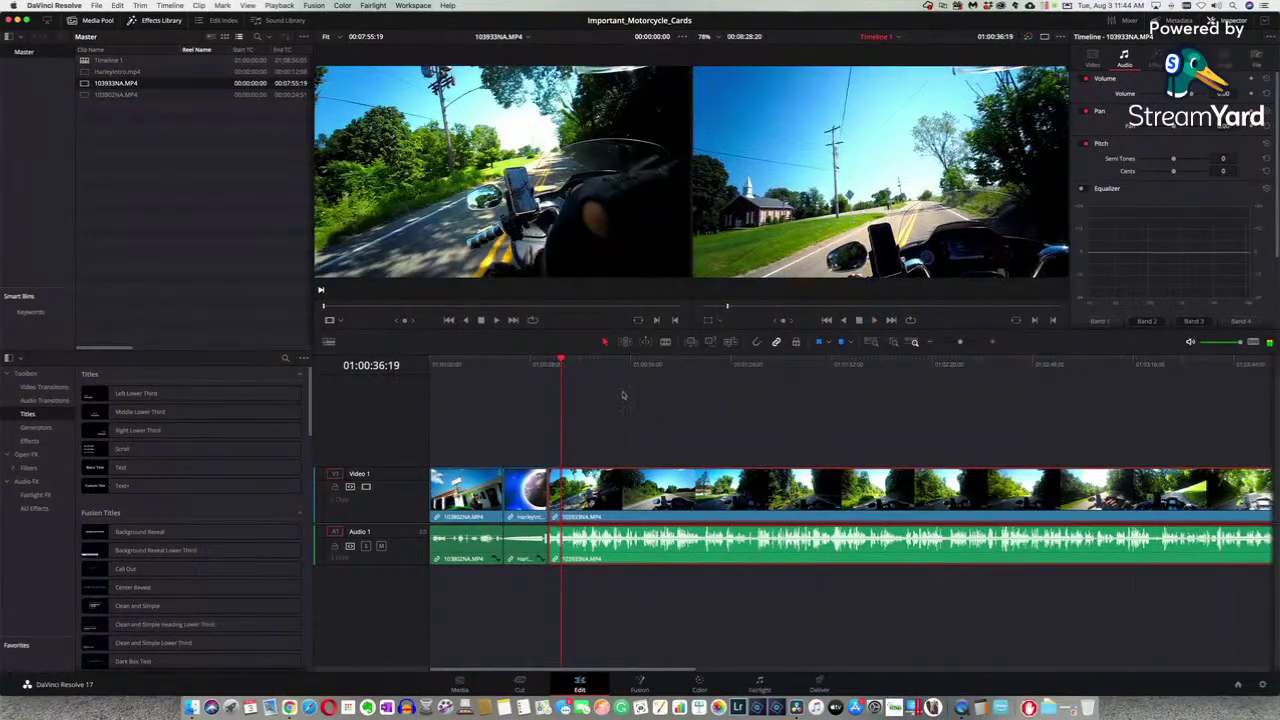
click(560, 362)
drag(560, 362, 554, 363)
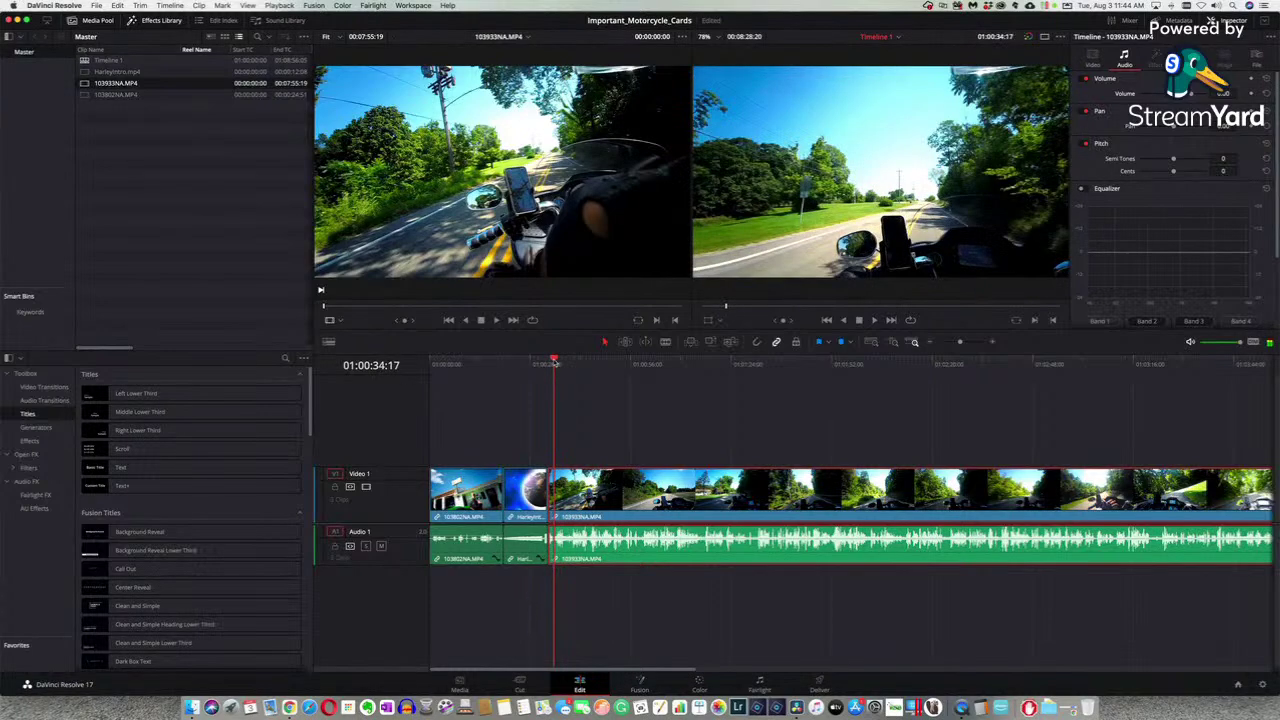
click(628, 404)
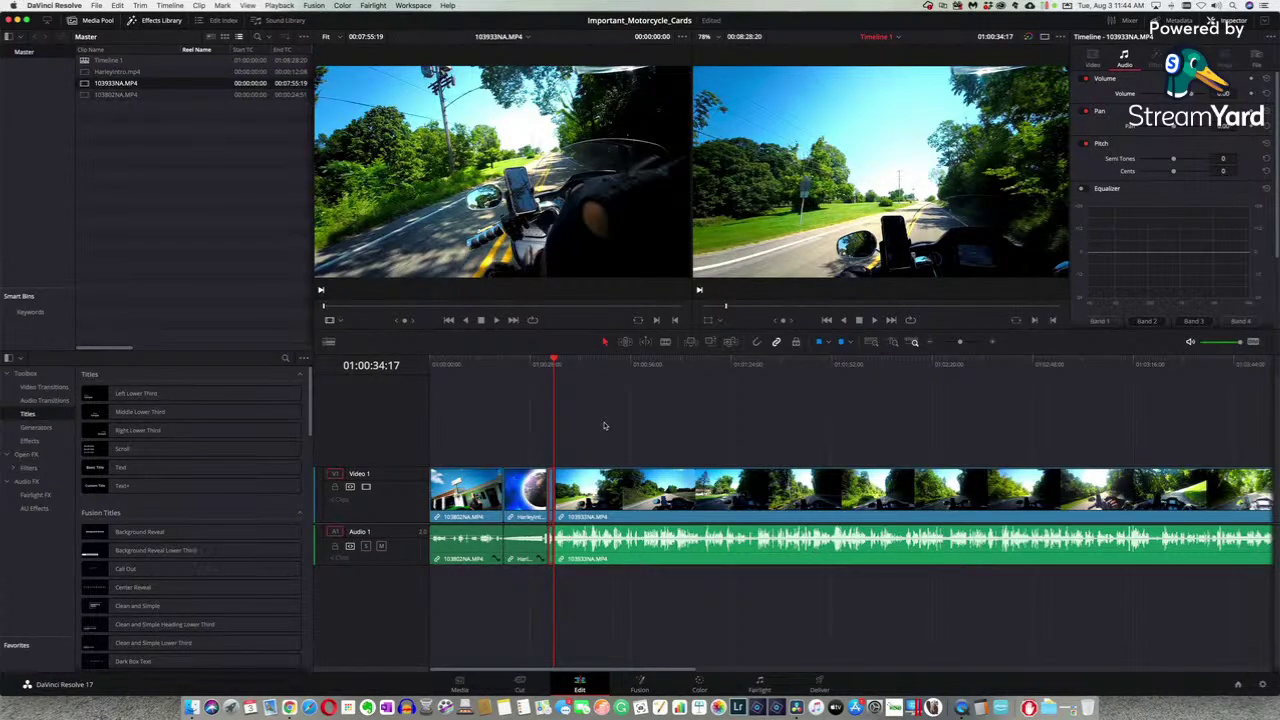
click(606, 485)
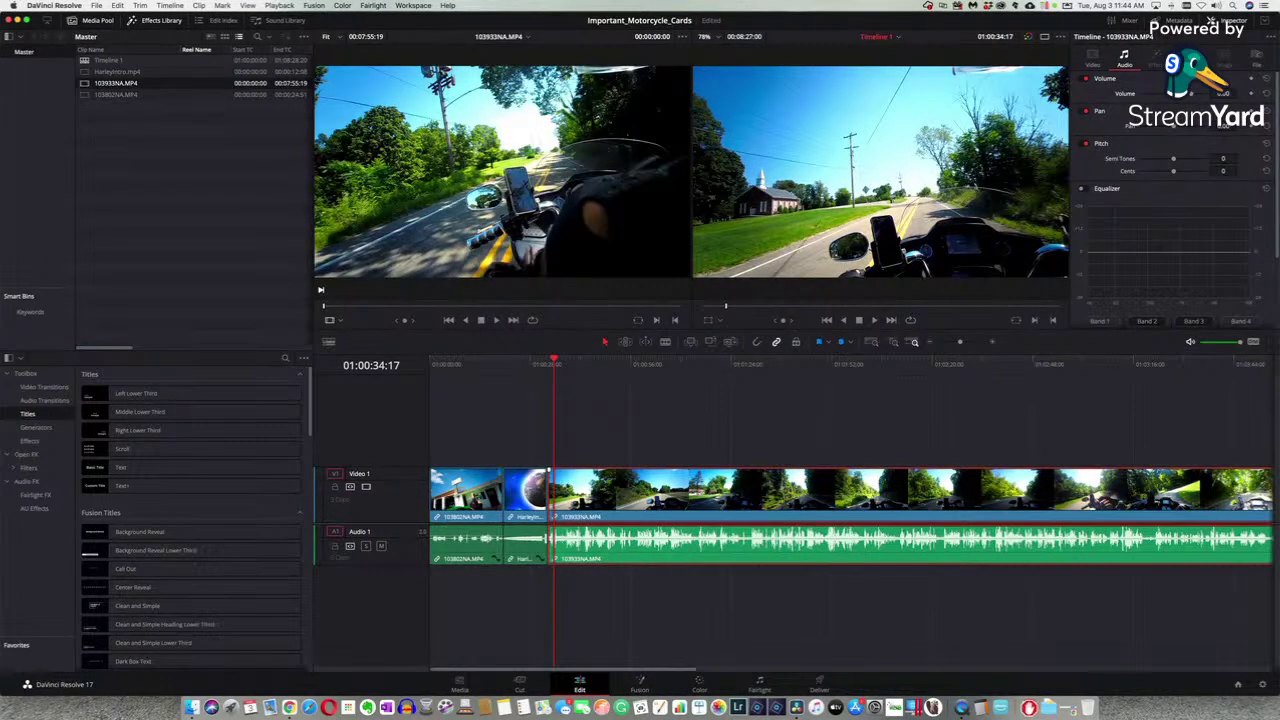
- Compare the audio settings of 103802NA.MP4 and 103933NA.MP4, briefly showing the first clip's audio curve, and leave 103933NA.MP4 selected
click(478, 553)
click(620, 560)
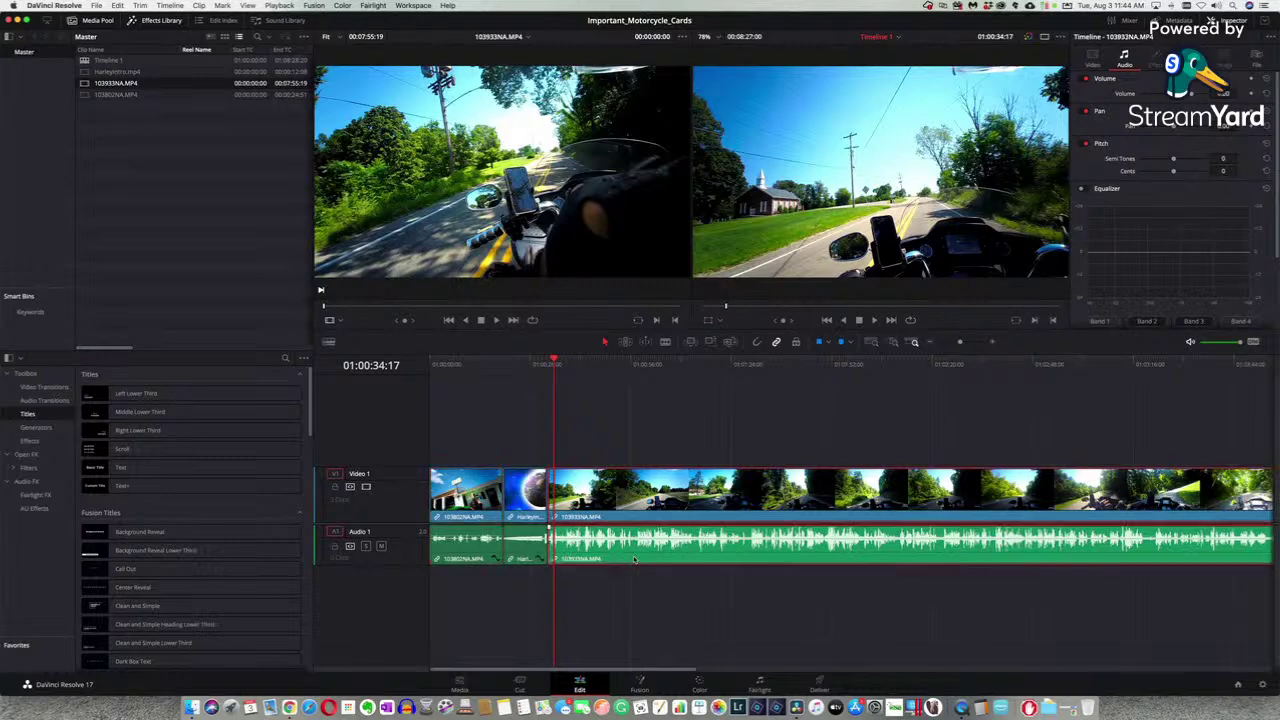
click(493, 557)
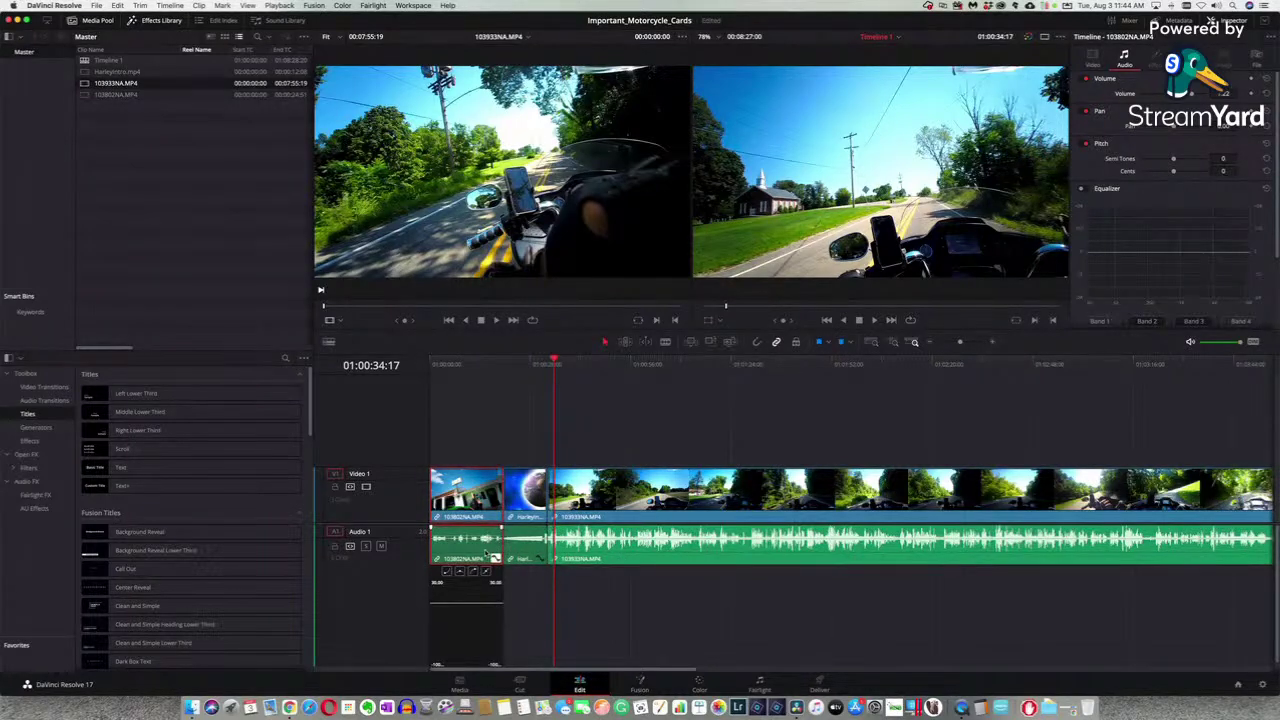
click(604, 582)
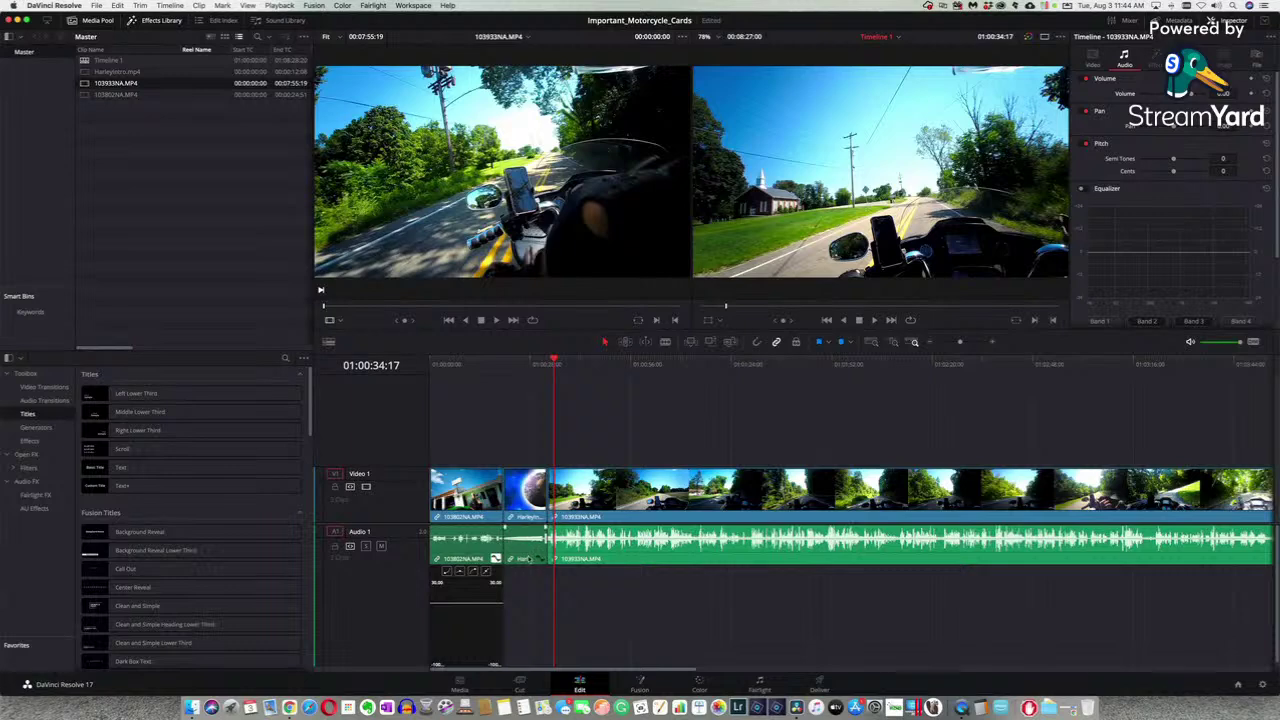
click(497, 557)
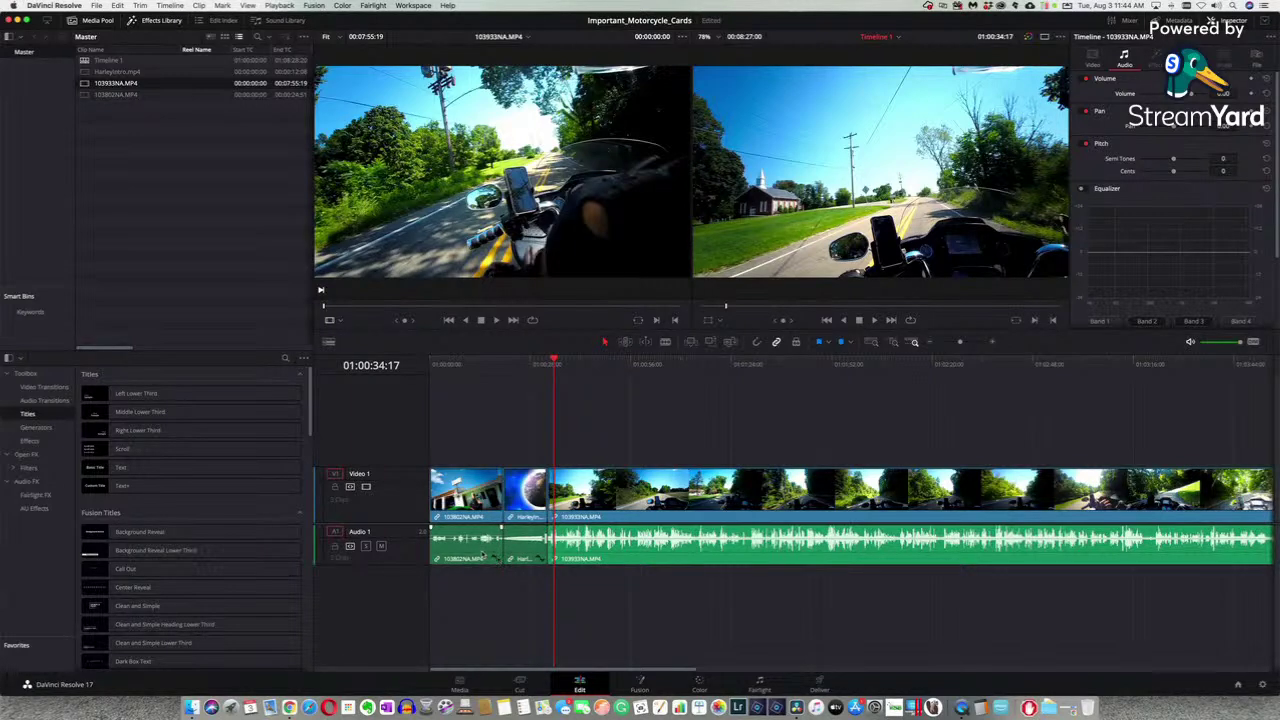
click(478, 553)
click(638, 554)
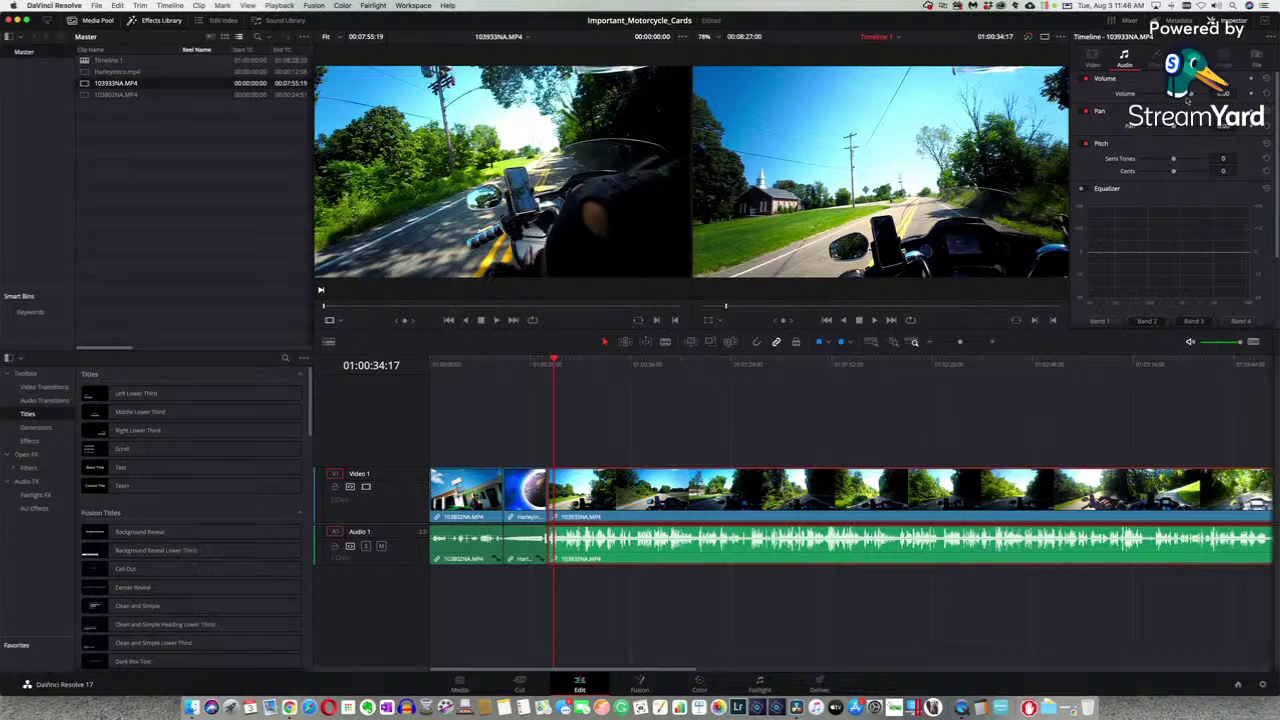
- Lower the audio volume of 103933NA.MP4 and play across the intro-to-ride transition to check the level
click(1192, 95)
drag(1192, 95, 1189, 98)
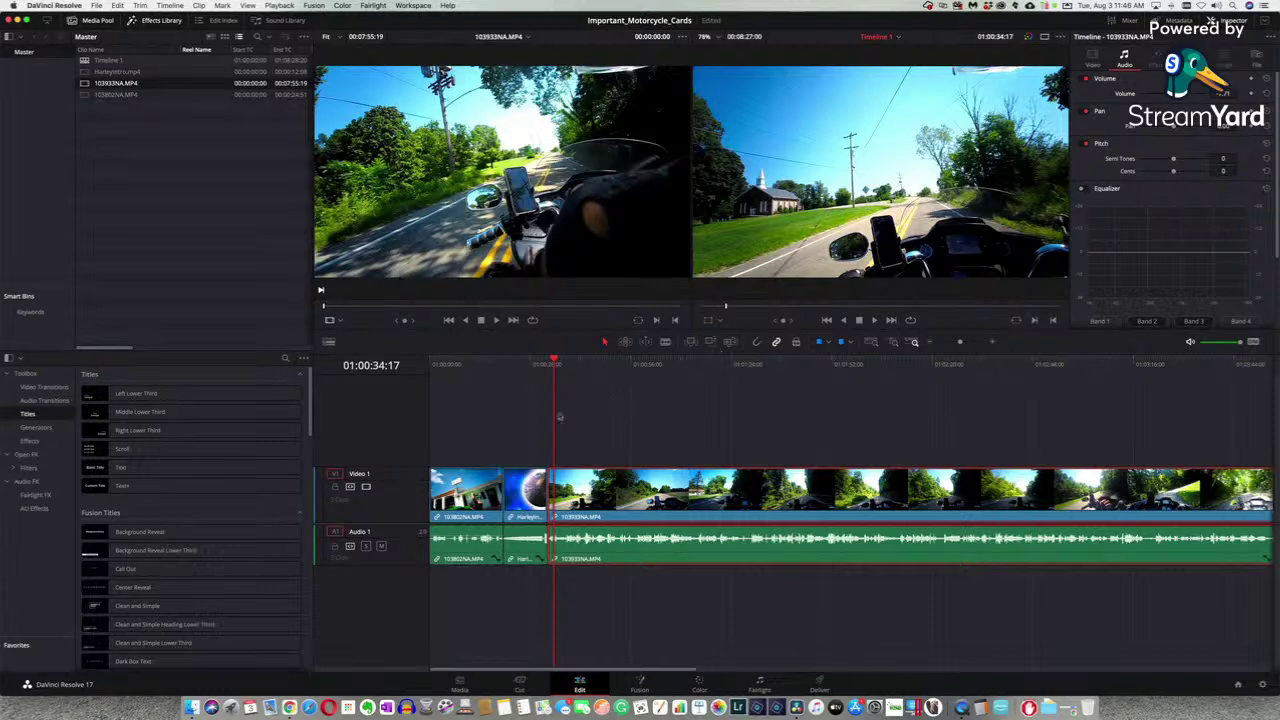
click(529, 366)
key(space)
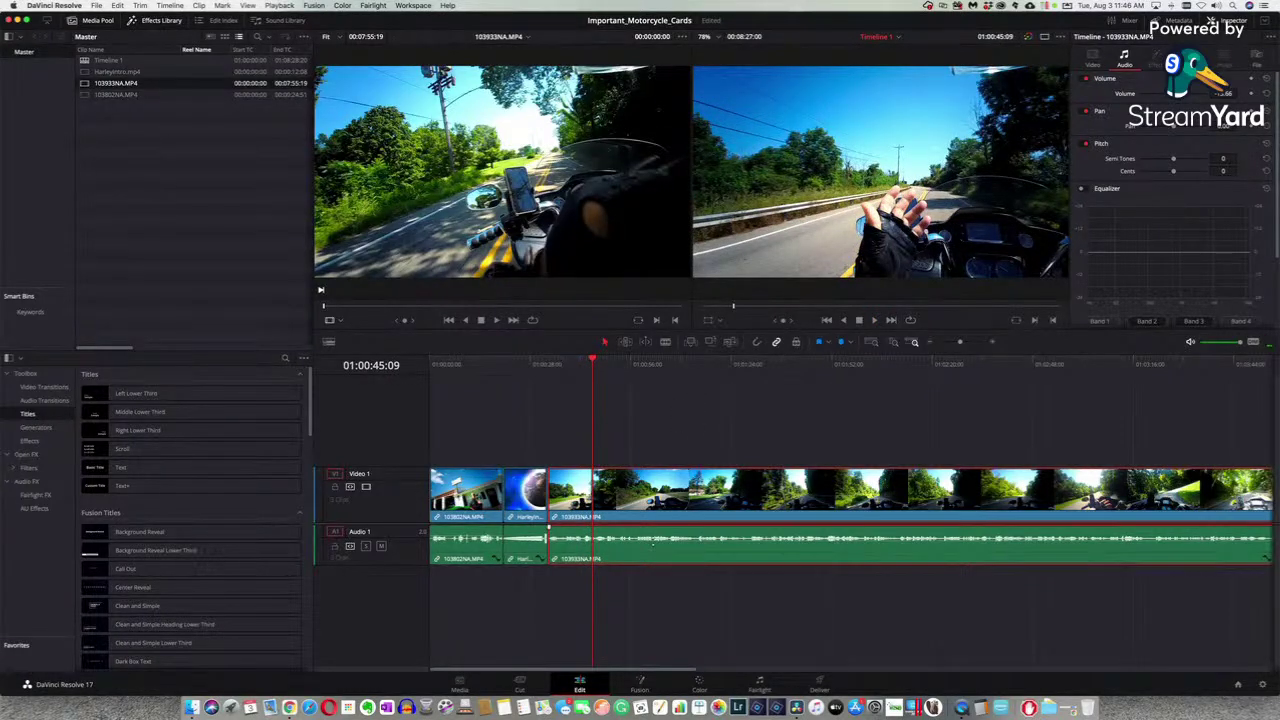
- Play further sections of 103933NA.MP4 to find the subscribe mention, stopping at 01:03:19:00
click(701, 366)
key(space)
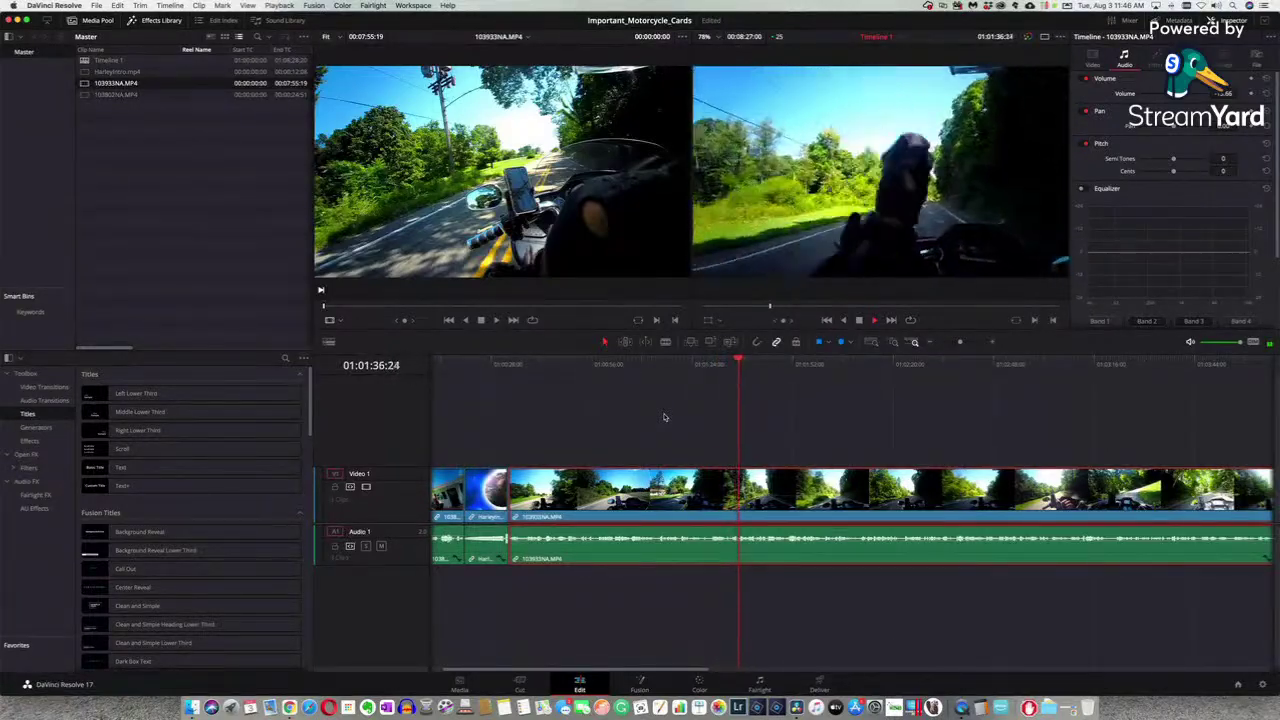
key(space)
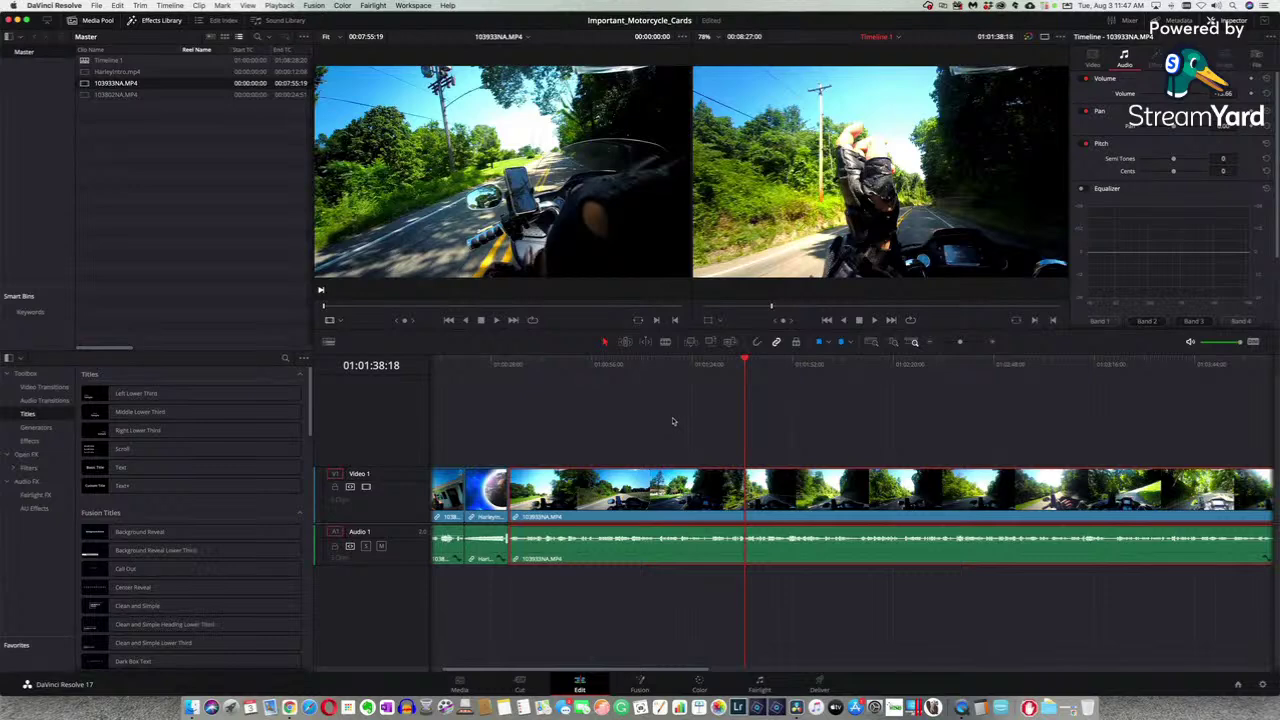
scroll(685, 421, right, 5)
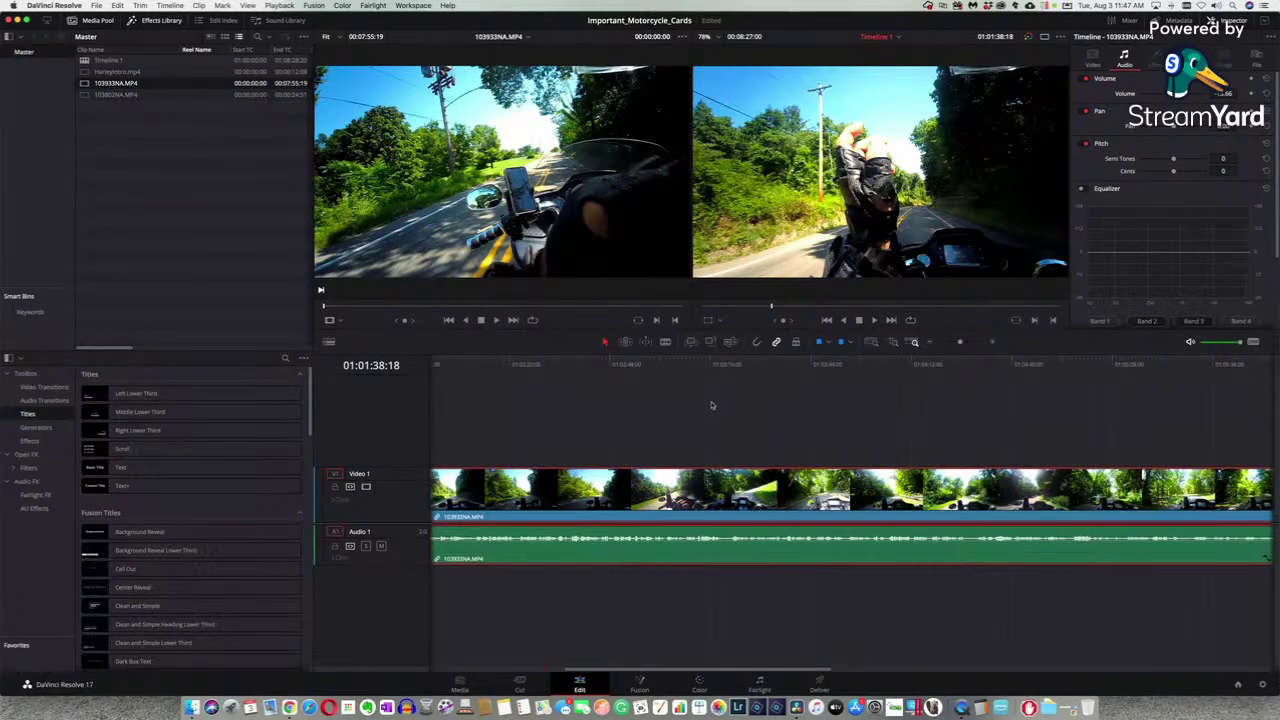
click(700, 366)
key(space)
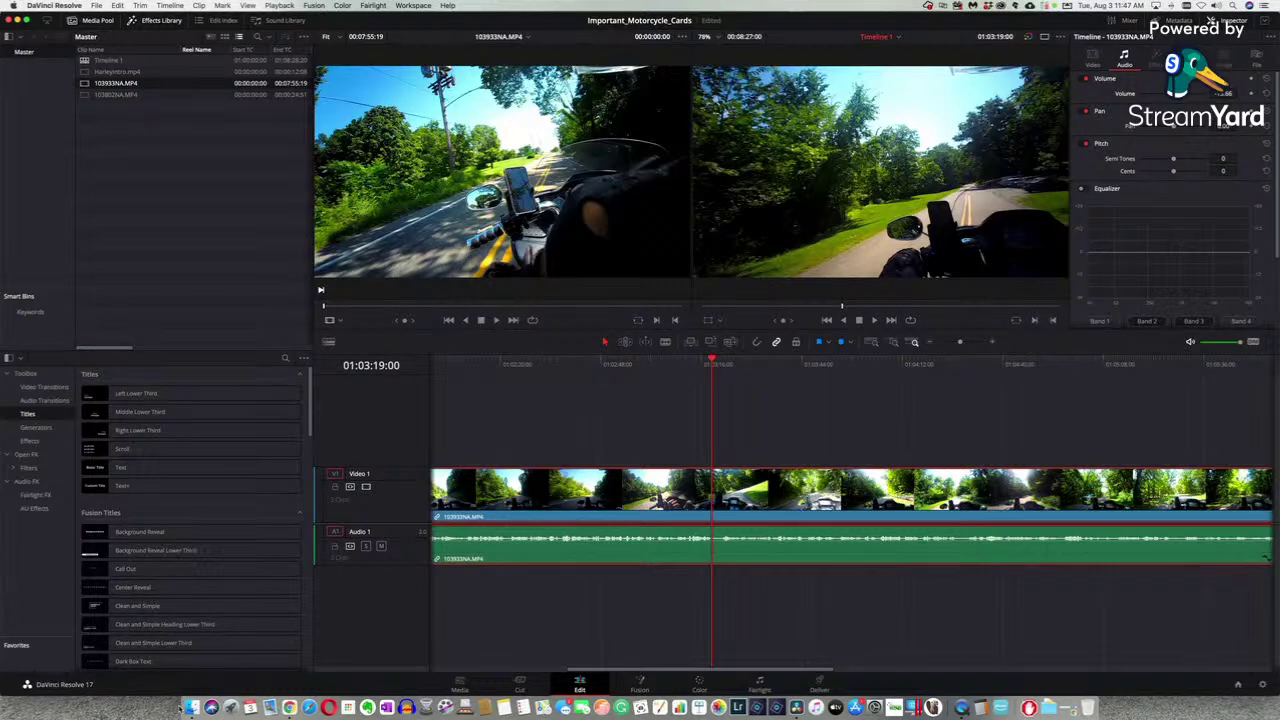
- Import subscribe.png and subbell.mp3 from the HarleyDayRider 1-Intro folder in Finder into the project's media pool
click(194, 692)
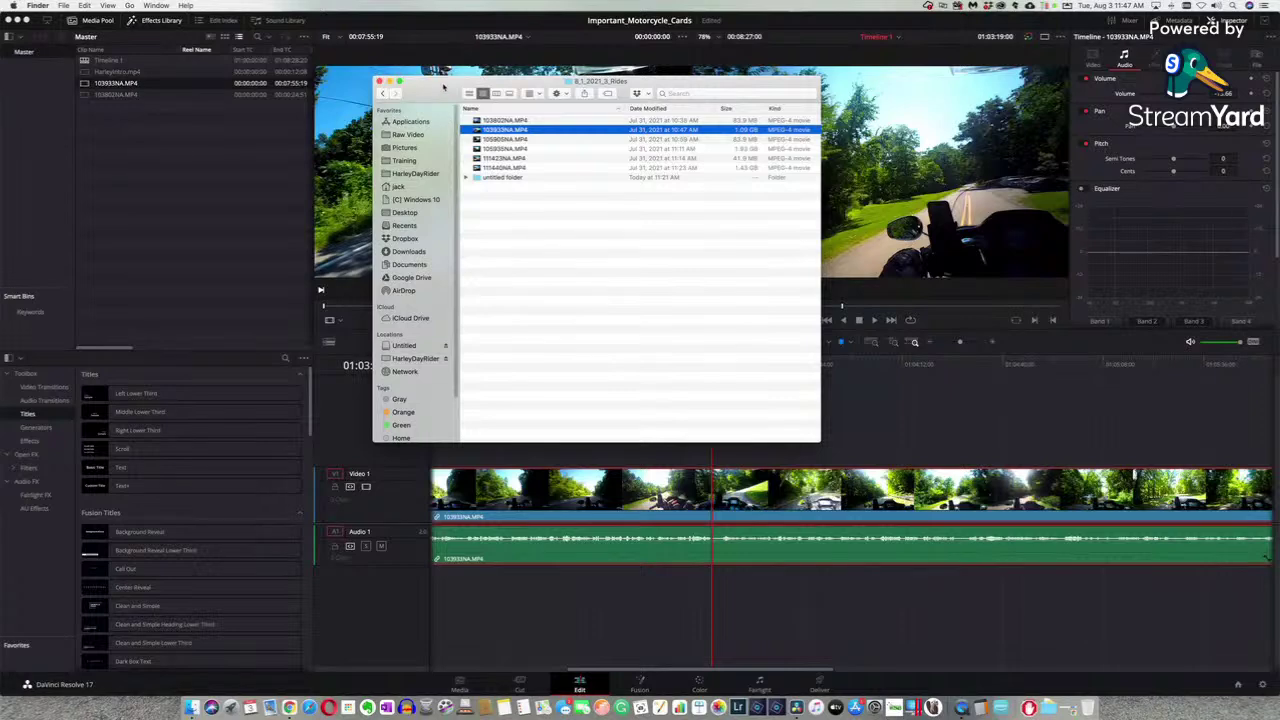
drag(445, 87, 475, 106)
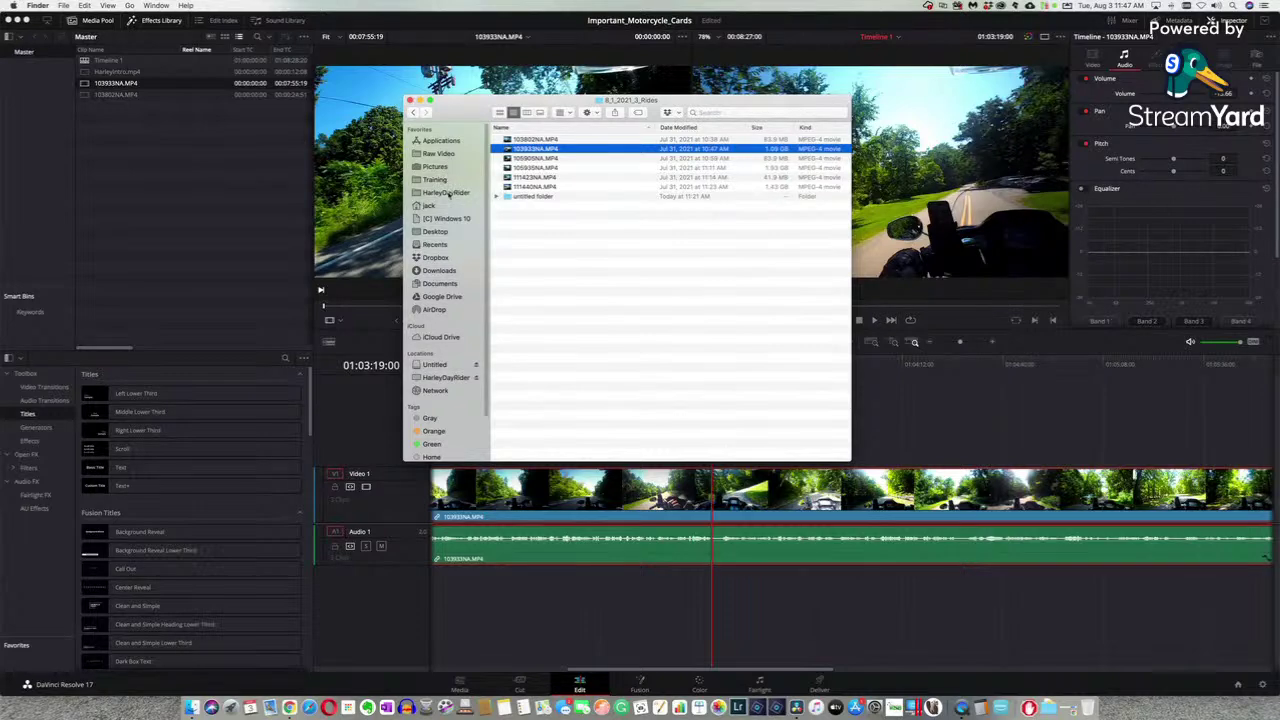
click(446, 192)
click(513, 128)
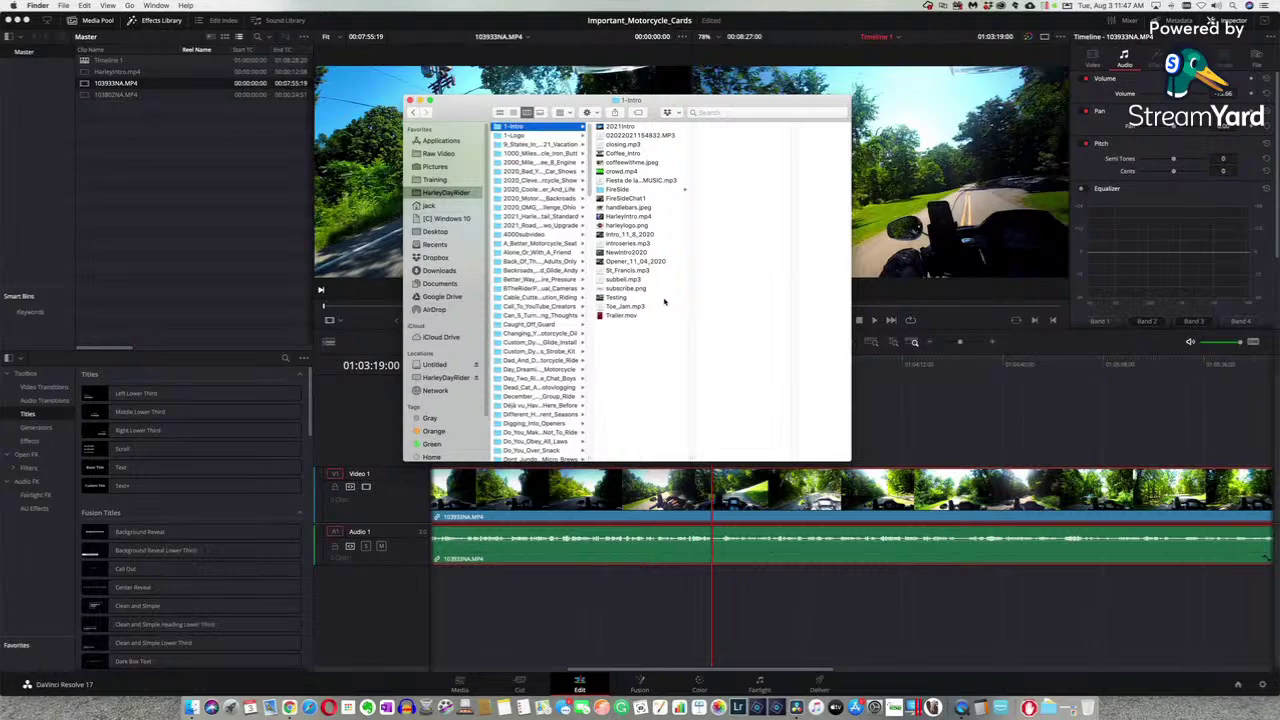
click(641, 289)
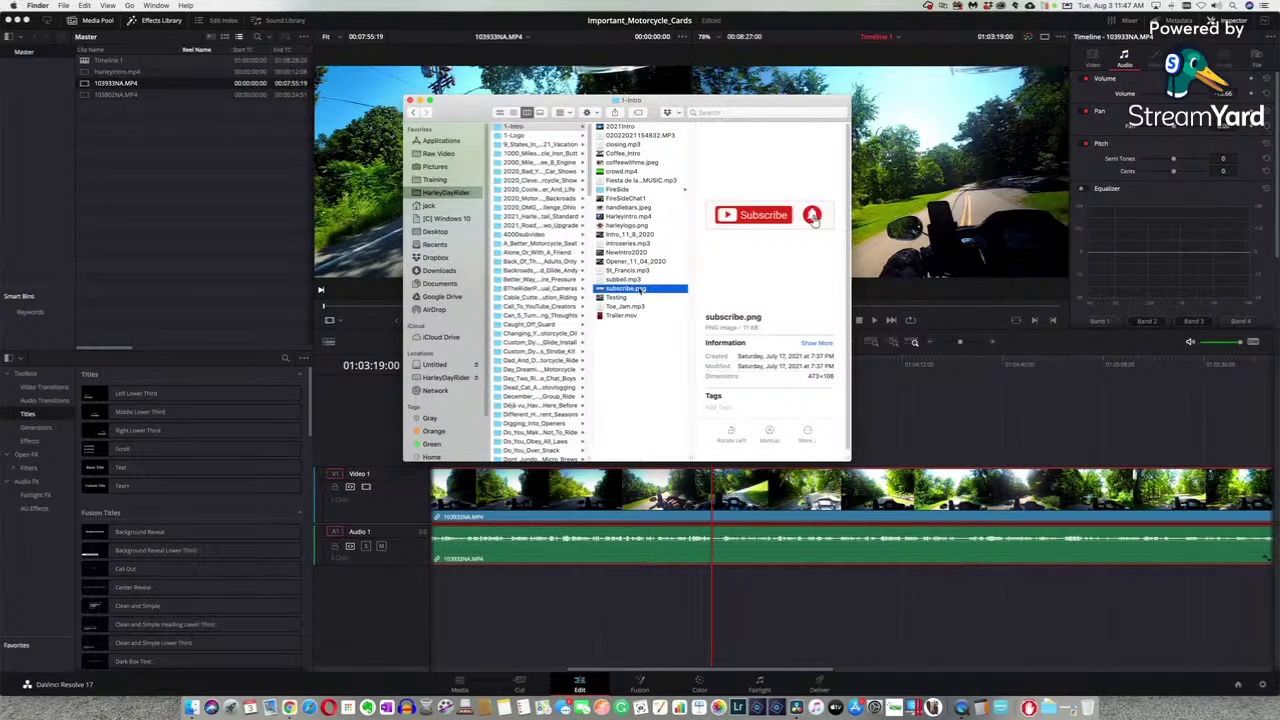
drag(641, 289, 208, 202)
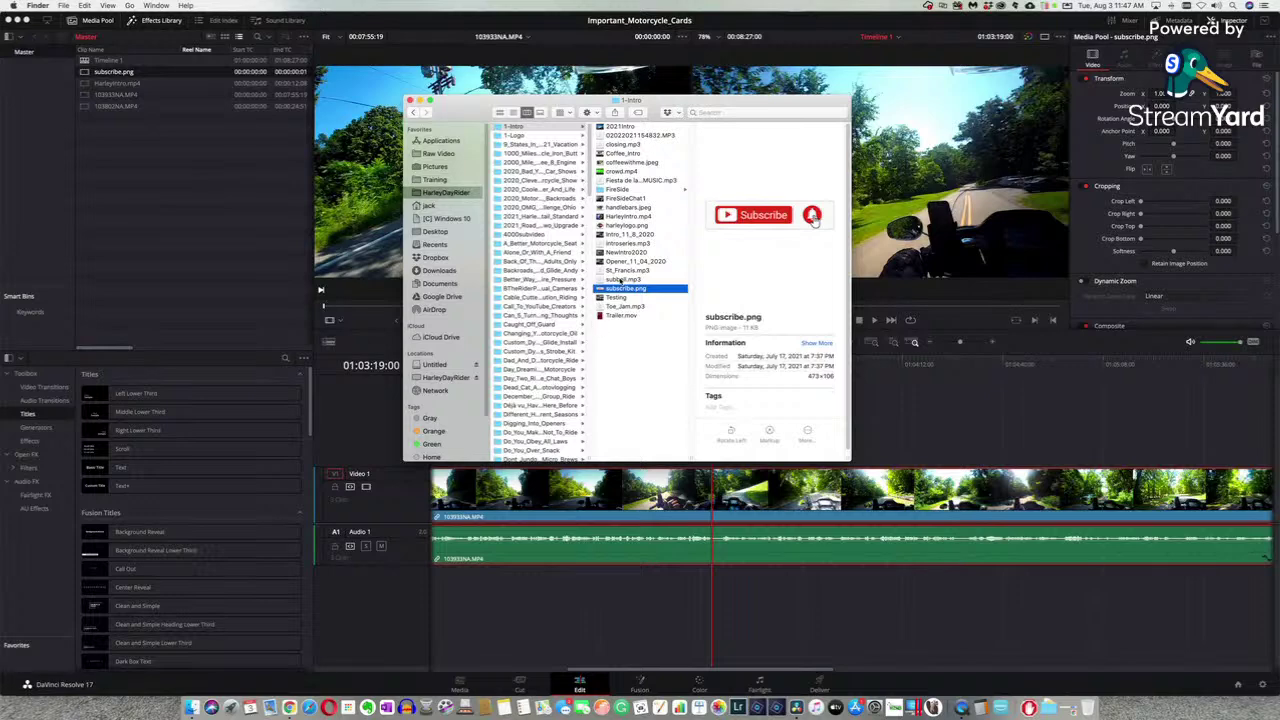
click(620, 281)
drag(620, 281, 230, 261)
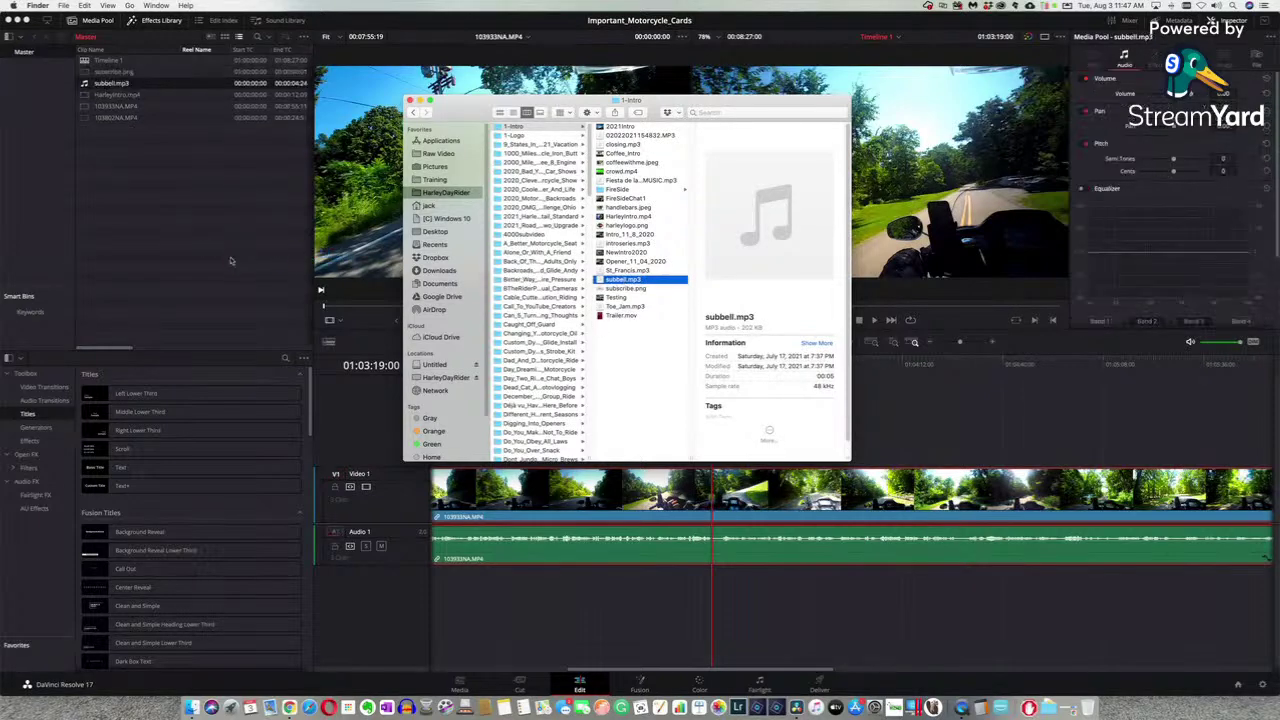
click(410, 100)
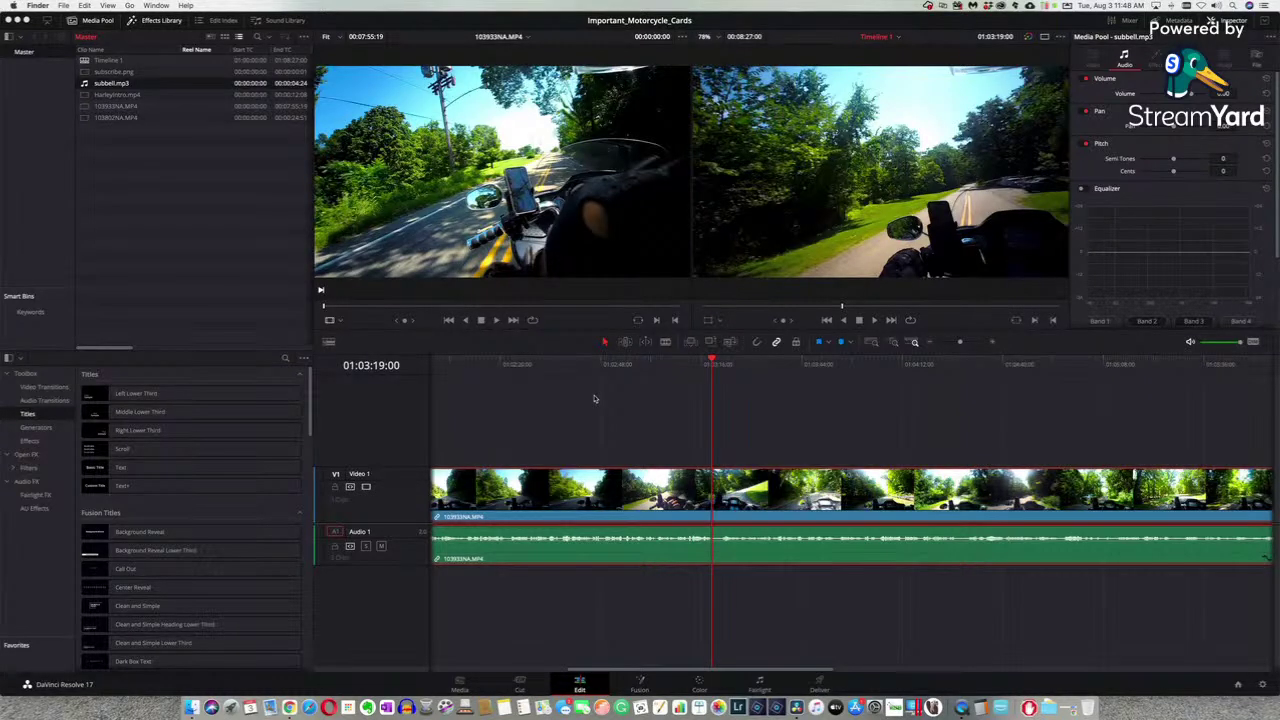
- Overlay subscribe.png on a new video track at 01:03:19:00, scaled to about 0.43 and positioned in the left half of the picture
click(152, 74)
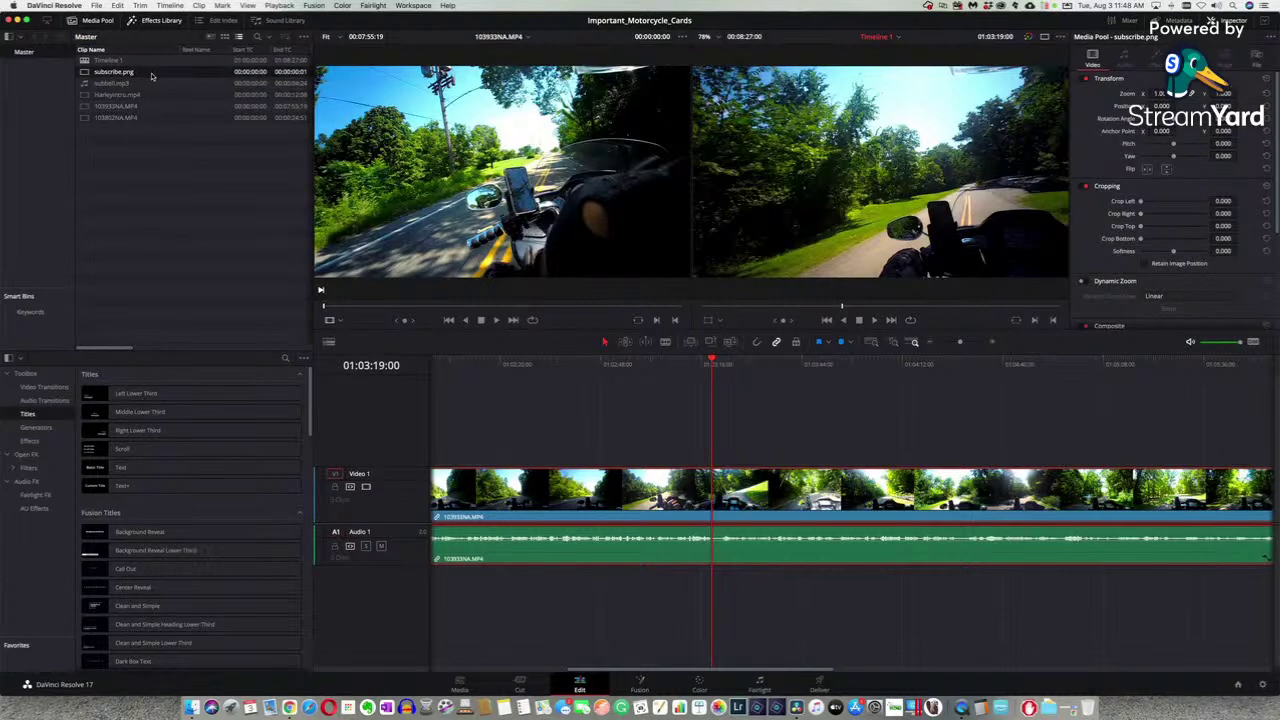
drag(145, 75, 716, 418)
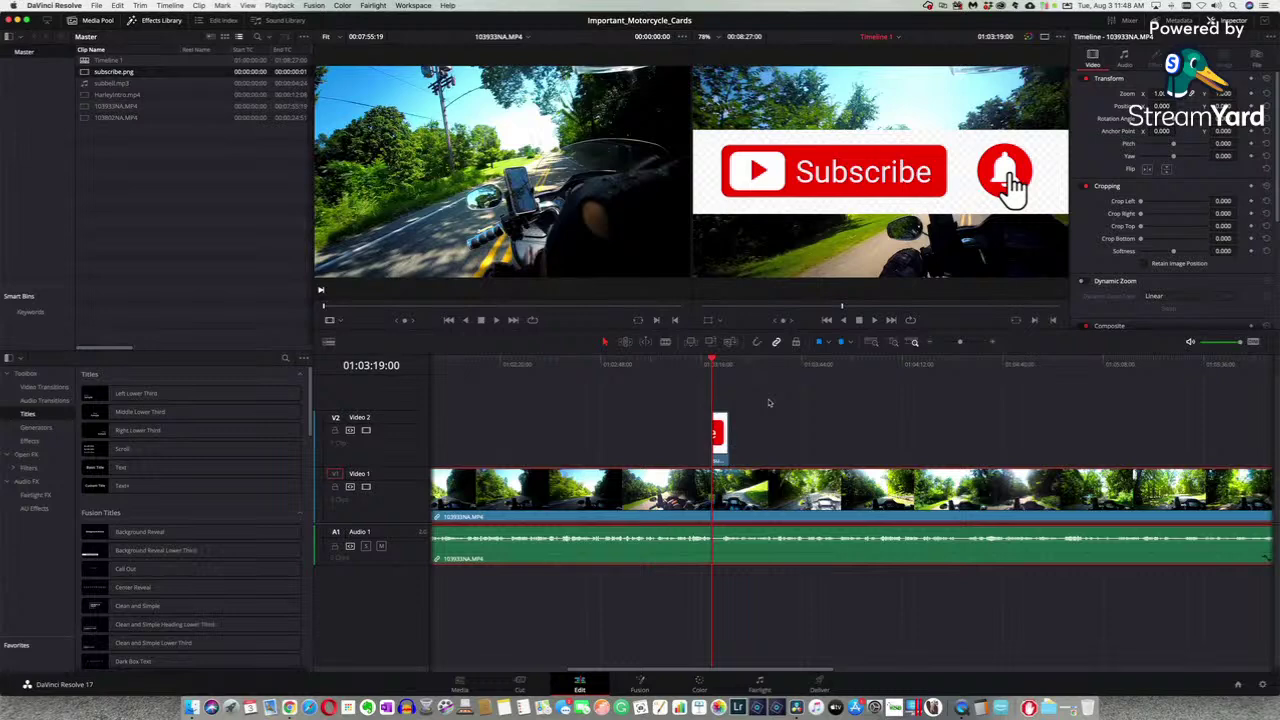
click(708, 321)
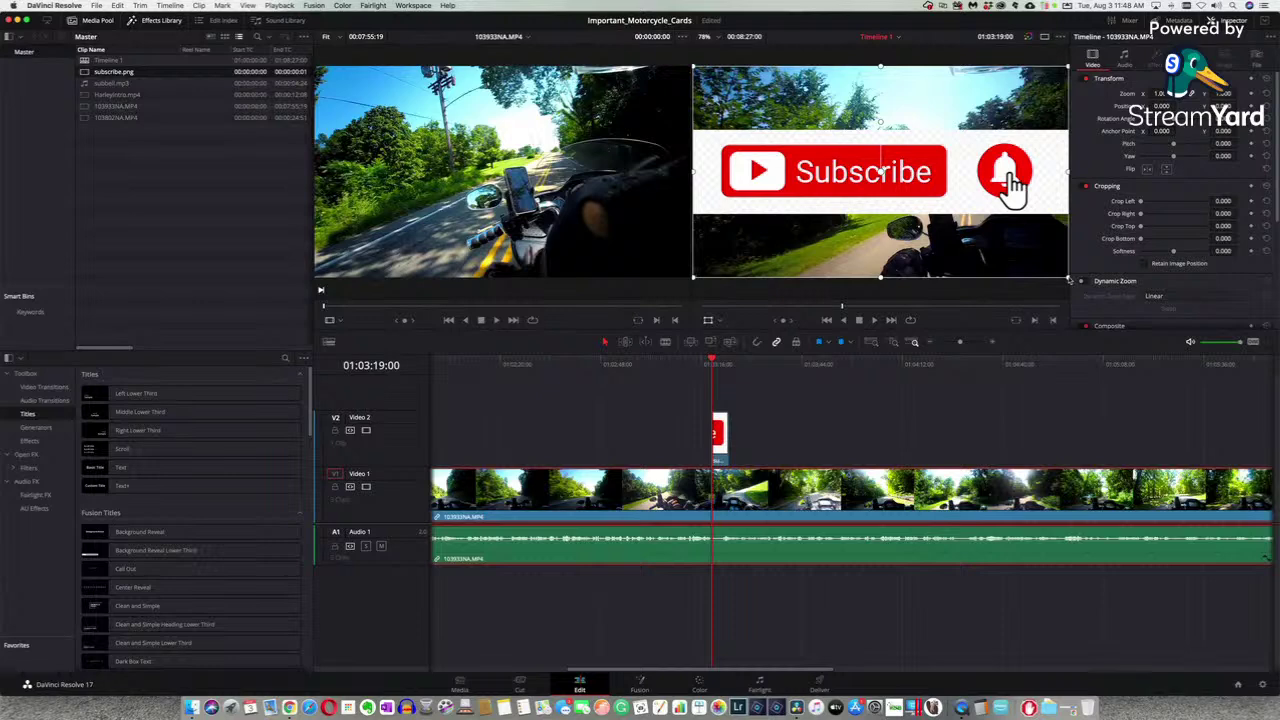
click(722, 429)
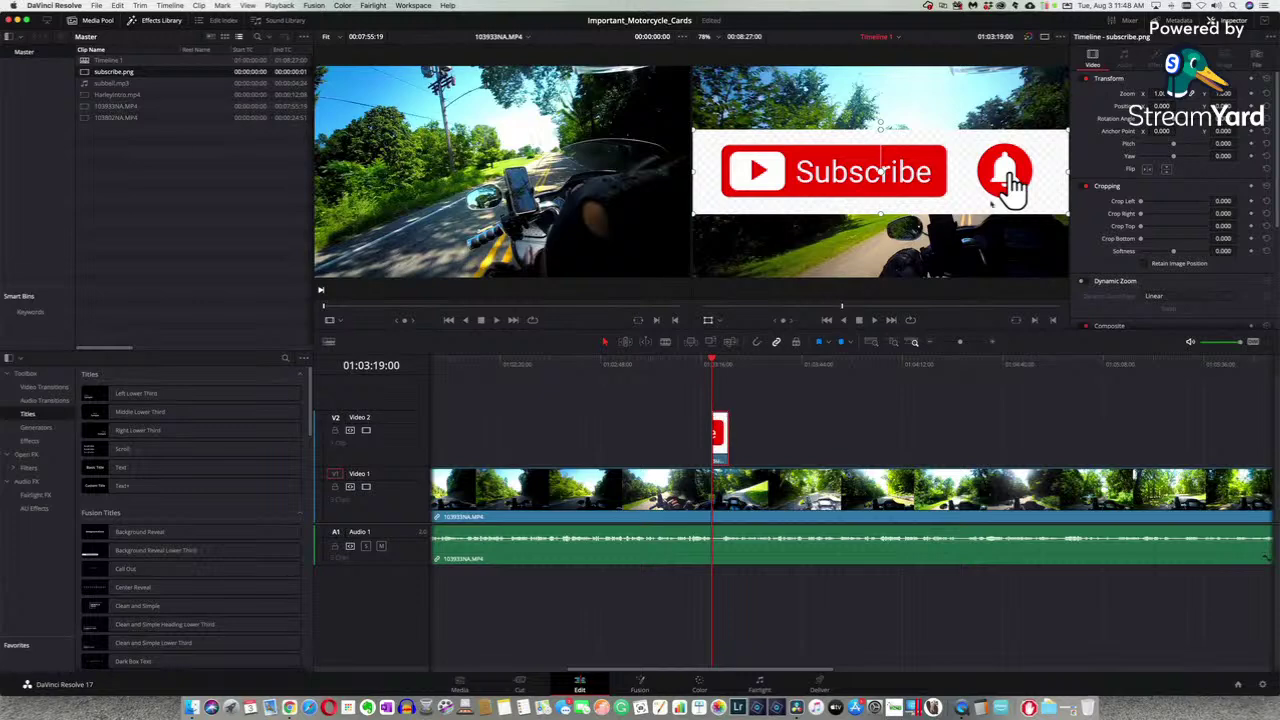
drag(1068, 214, 935, 175)
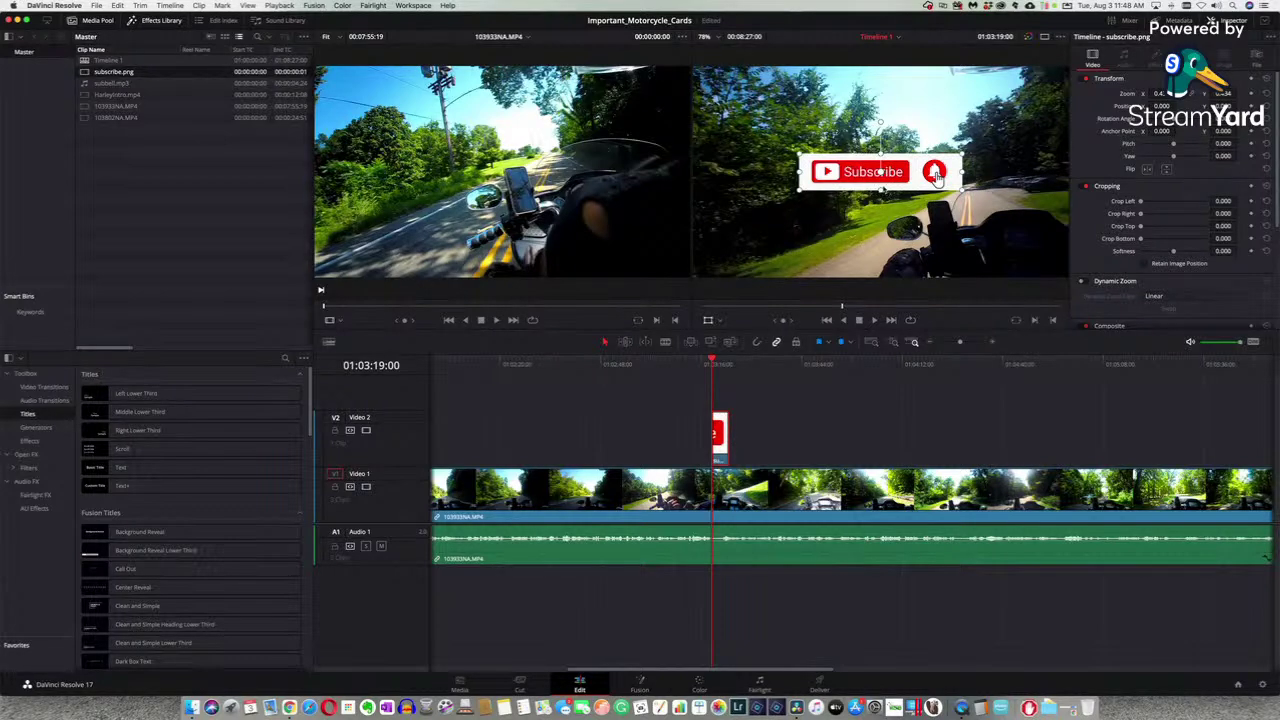
drag(935, 173, 840, 168)
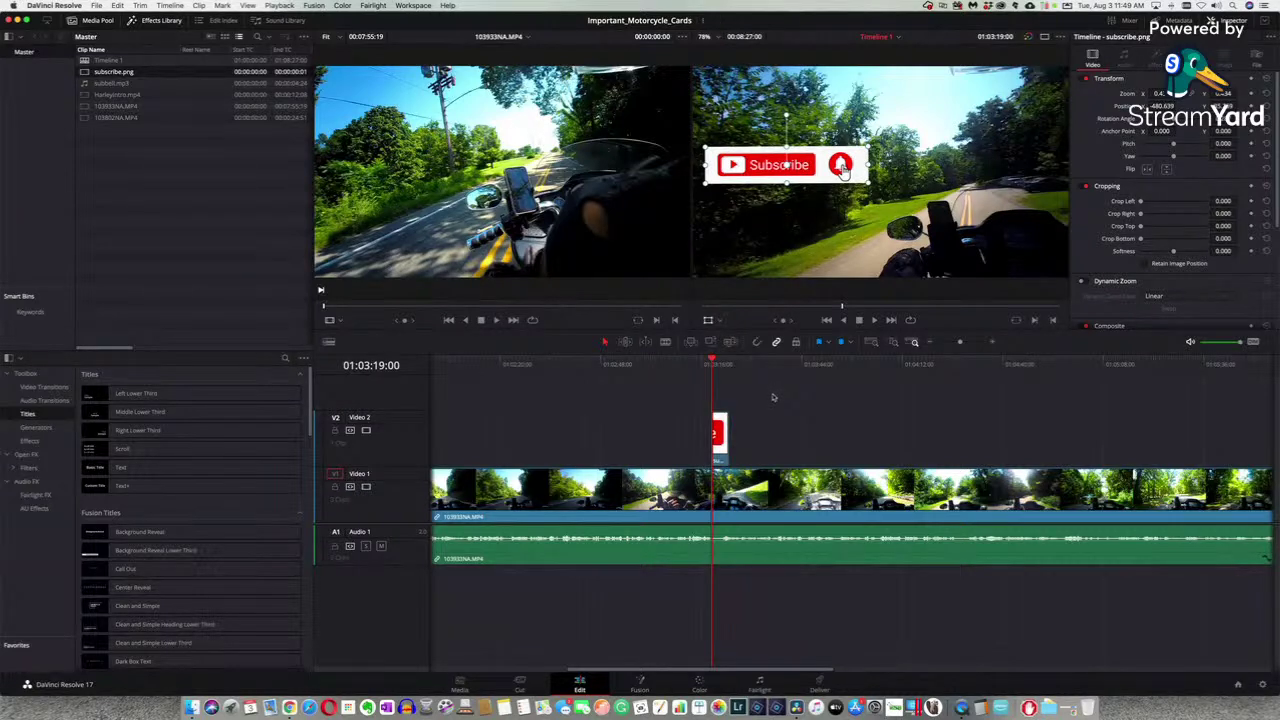
- Add subbell.mp3 on a new audio track at 01:03:19:00, aligned with the start of the Subscribe graphic
click(738, 480)
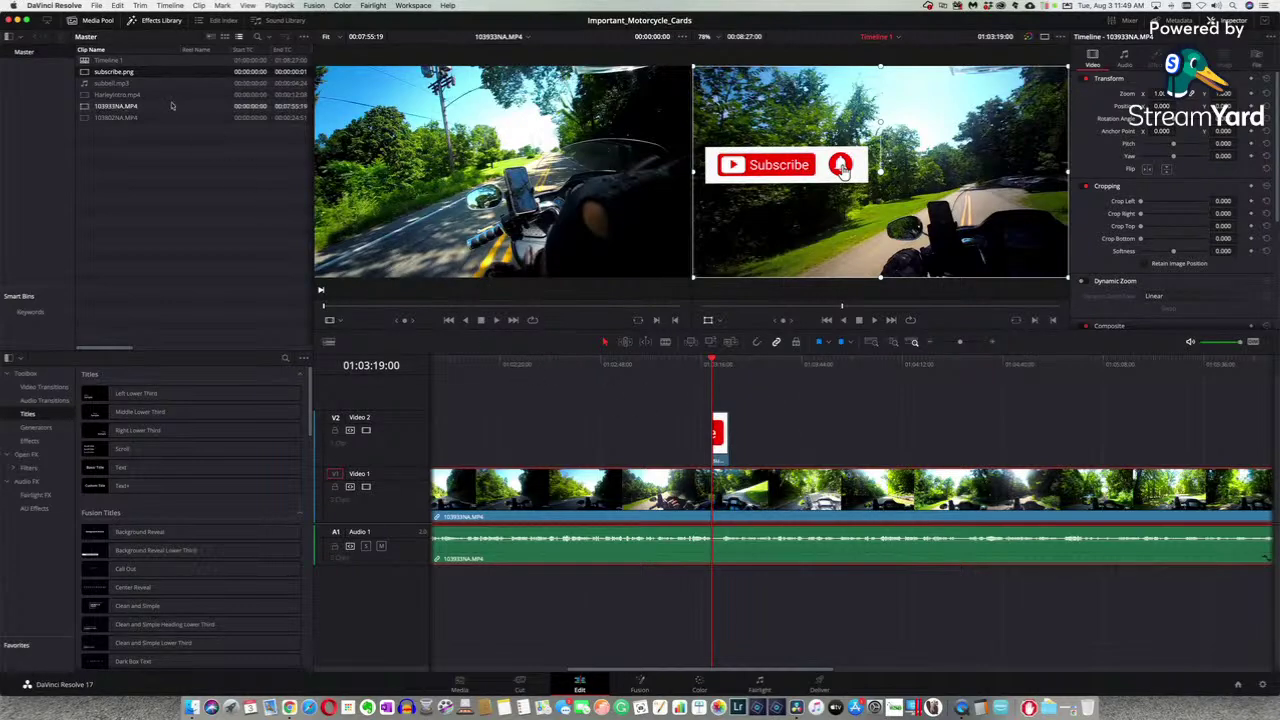
click(144, 84)
drag(144, 84, 714, 588)
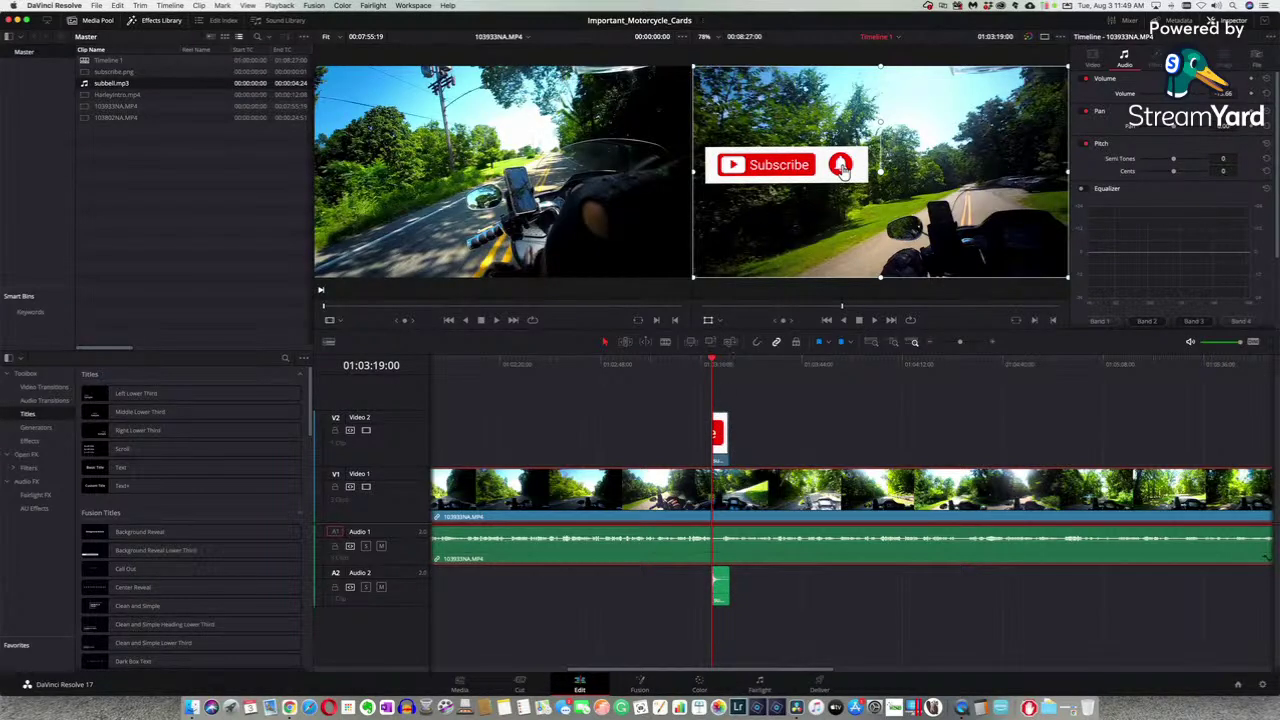
- Play the section around the Subscribe graphic twice to check its appearance together with the bell sound
click(698, 366)
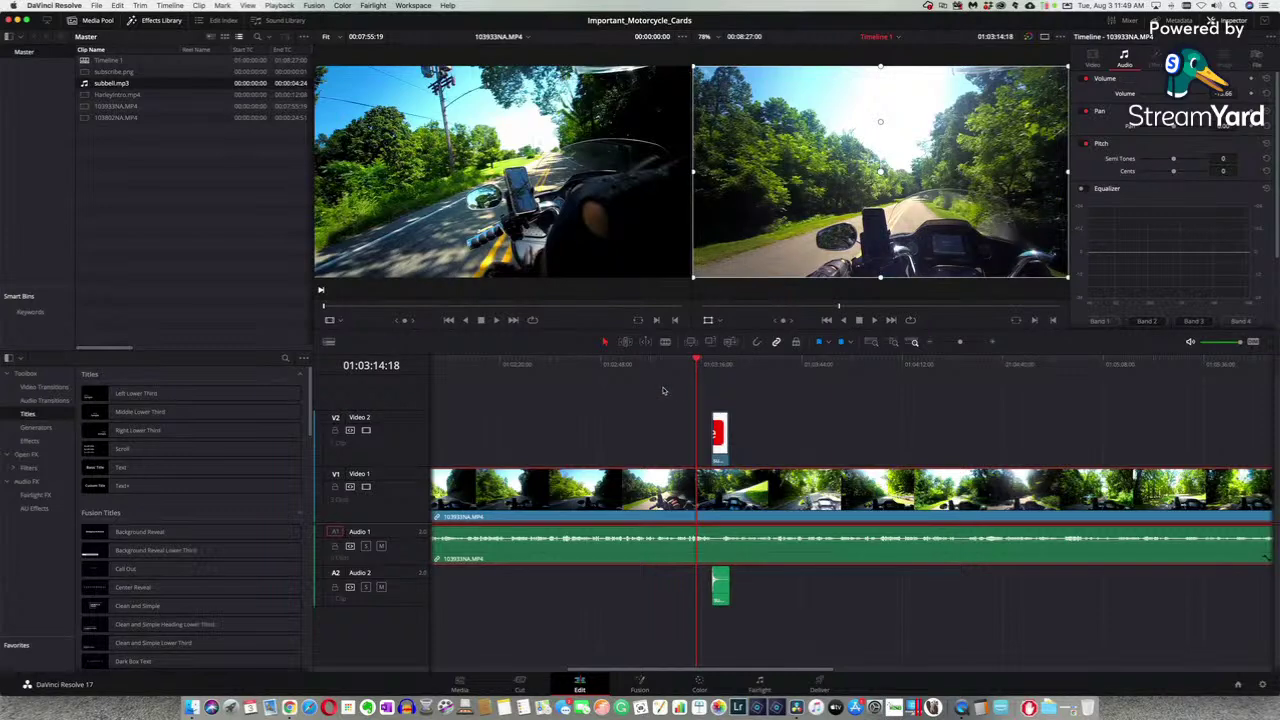
key(space)
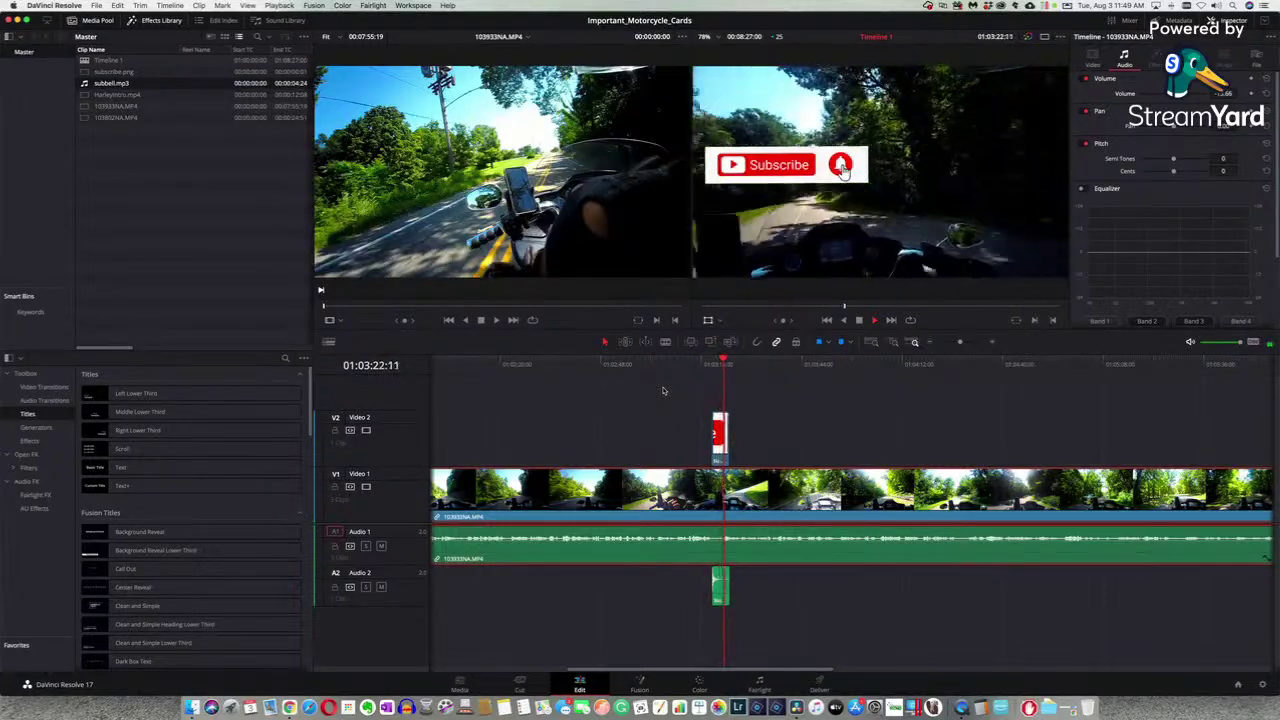
key(space)
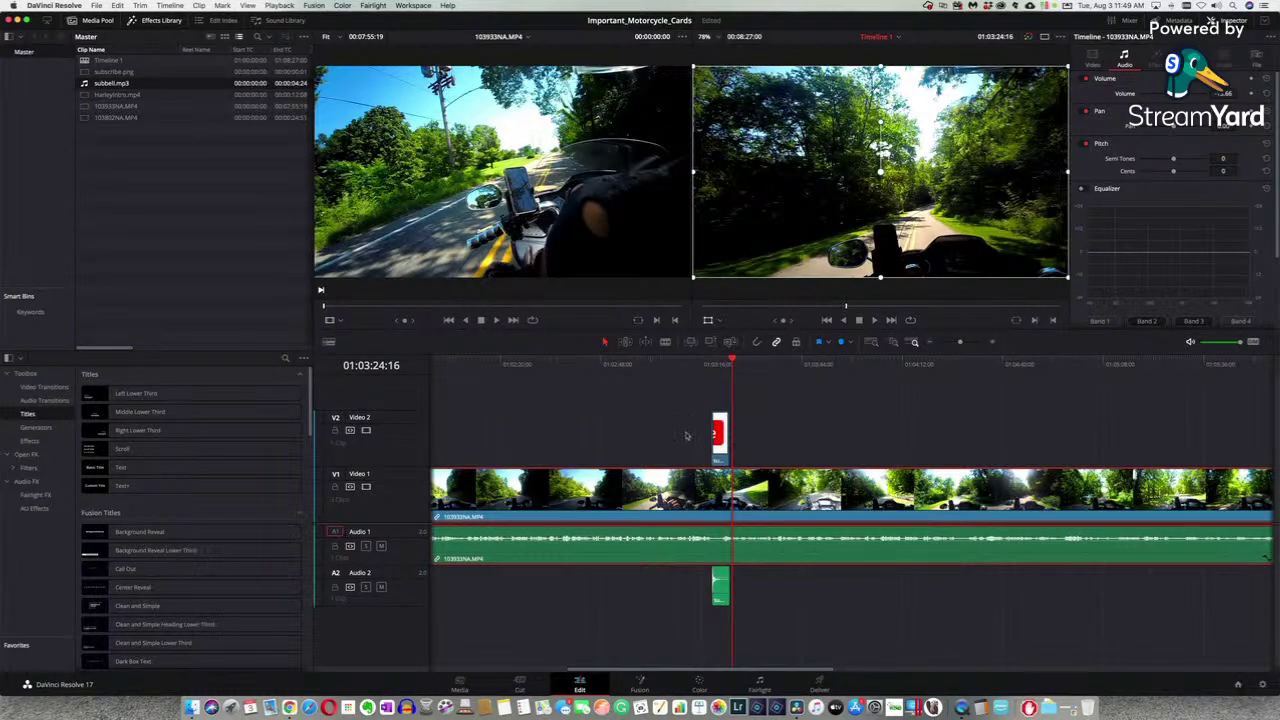
click(700, 364)
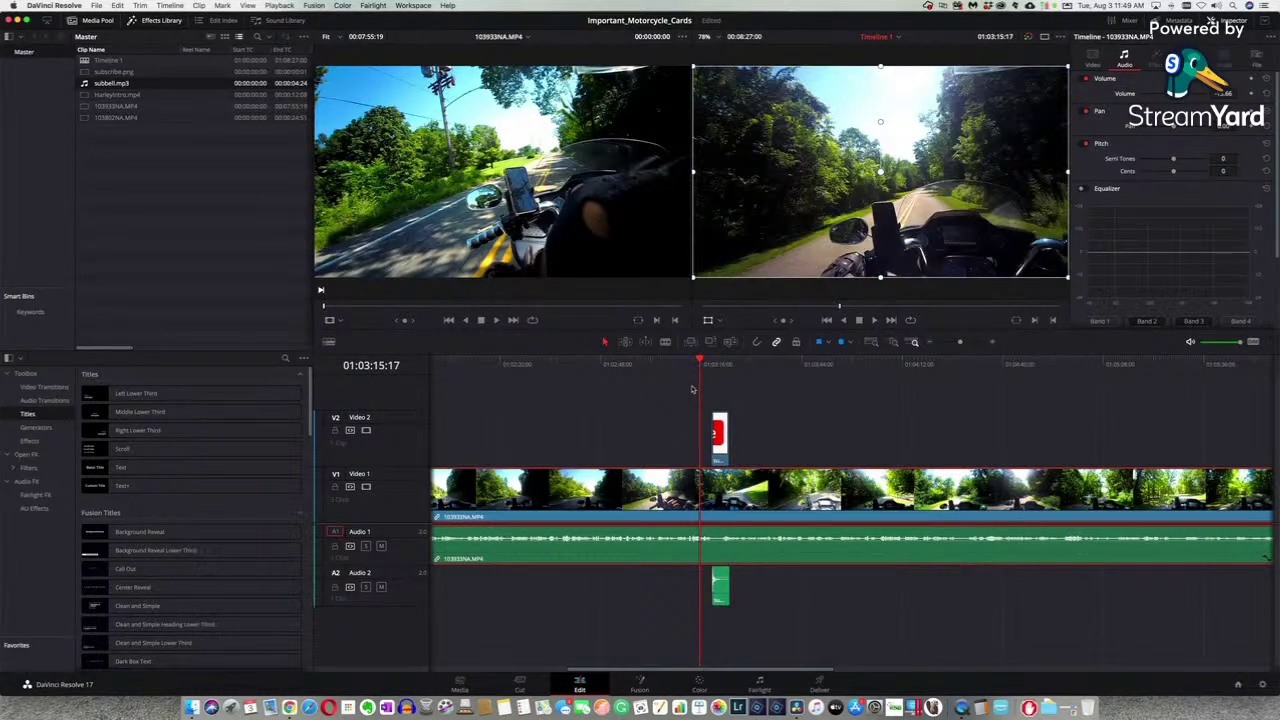
key(space)
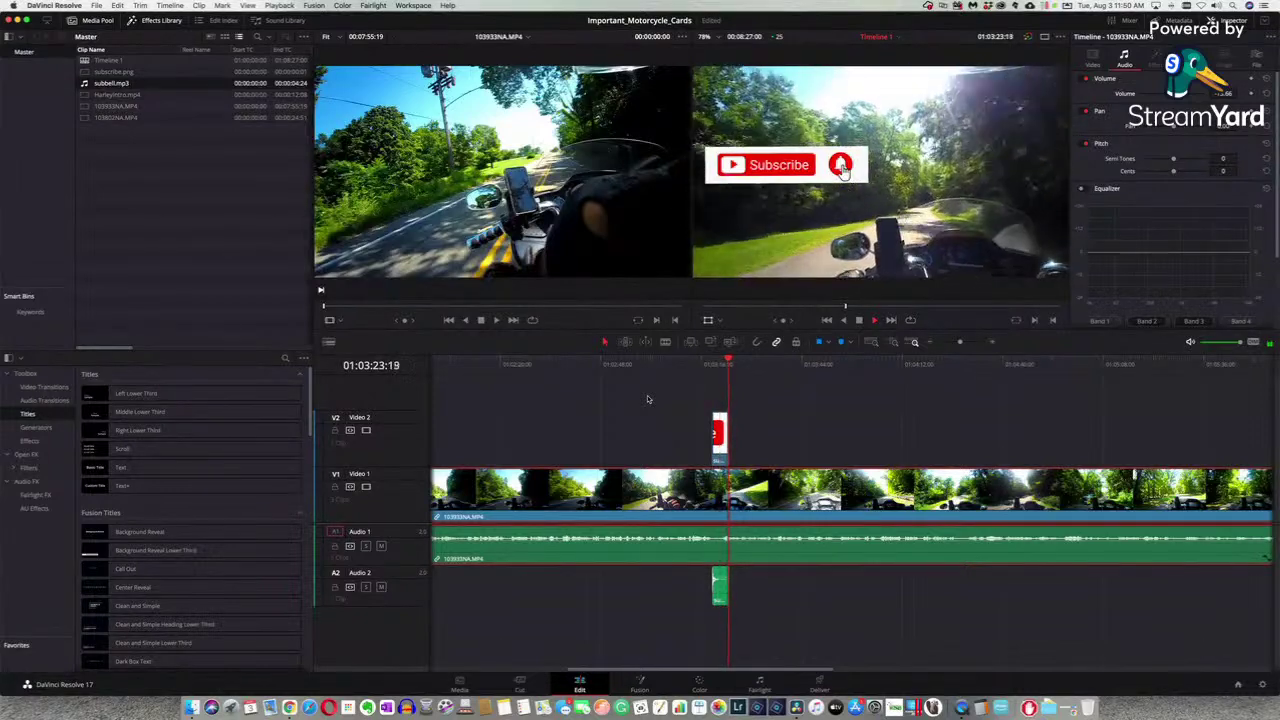
click(763, 409)
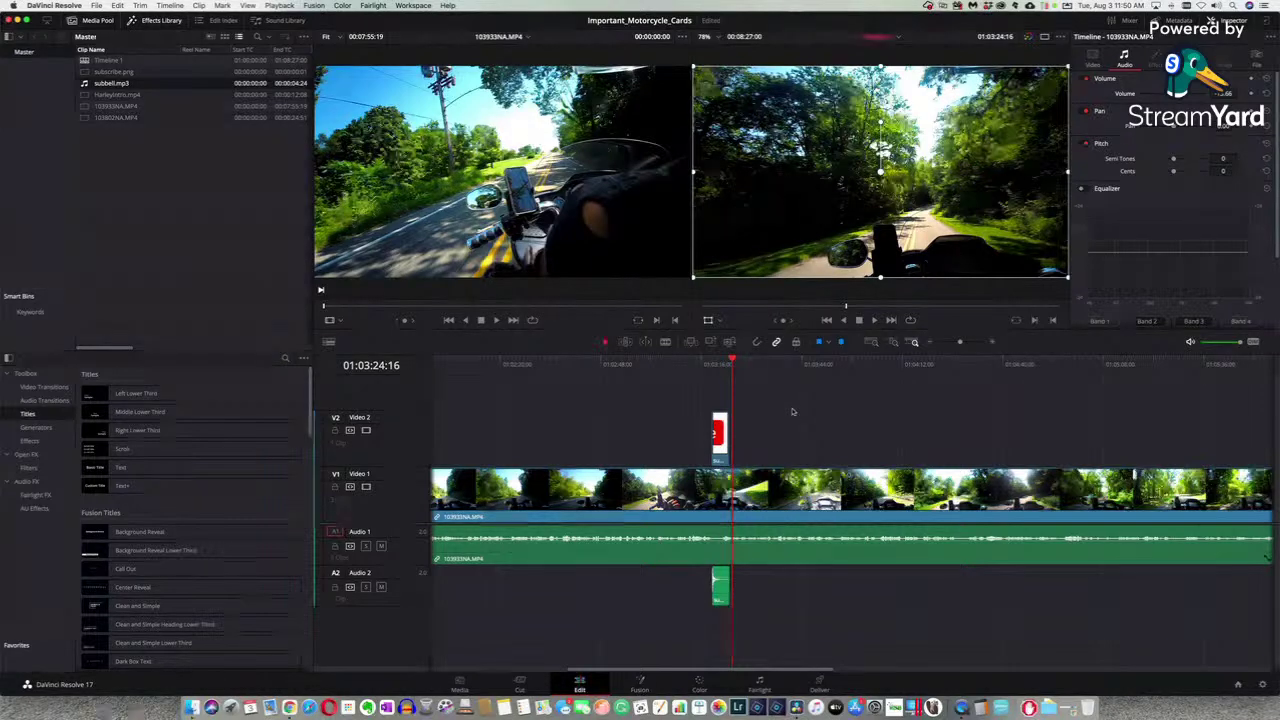
- Review the late part of 103933NA.MP4 from 01:07:04:24, stopping at 01:07:24:15
scroll(791, 410, right, 4)
scroll(792, 411, right, 6)
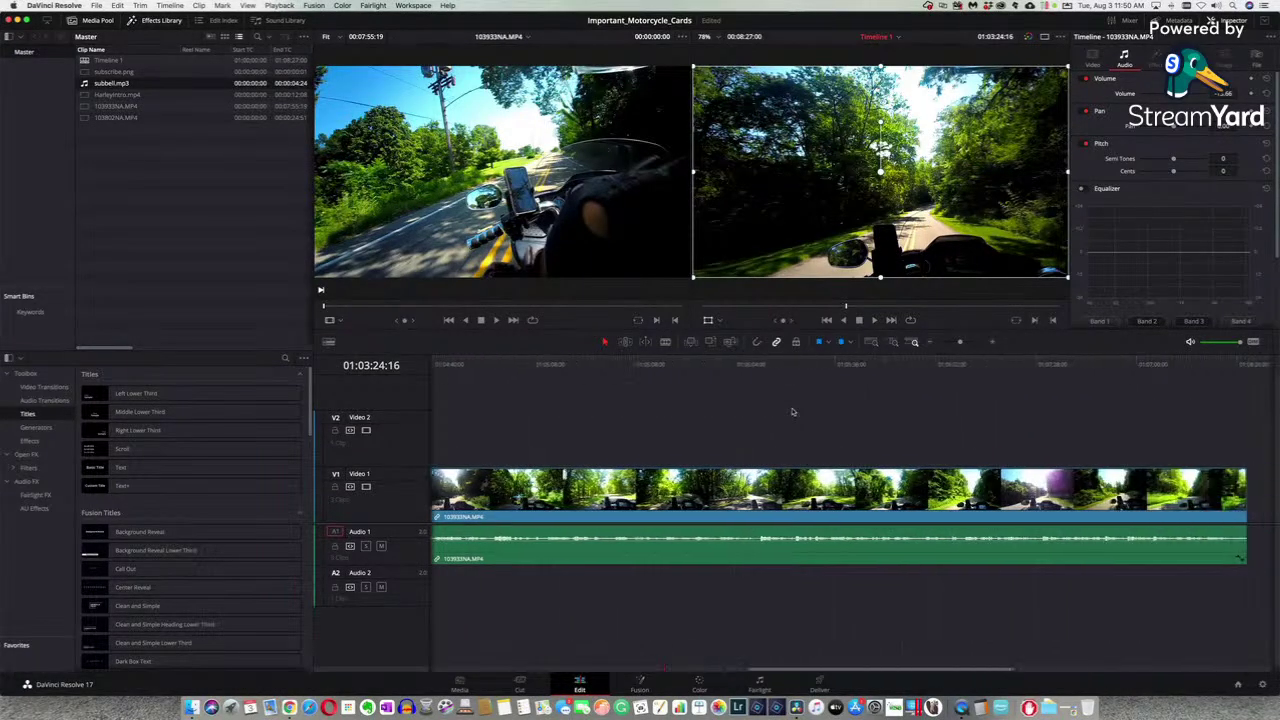
click(851, 366)
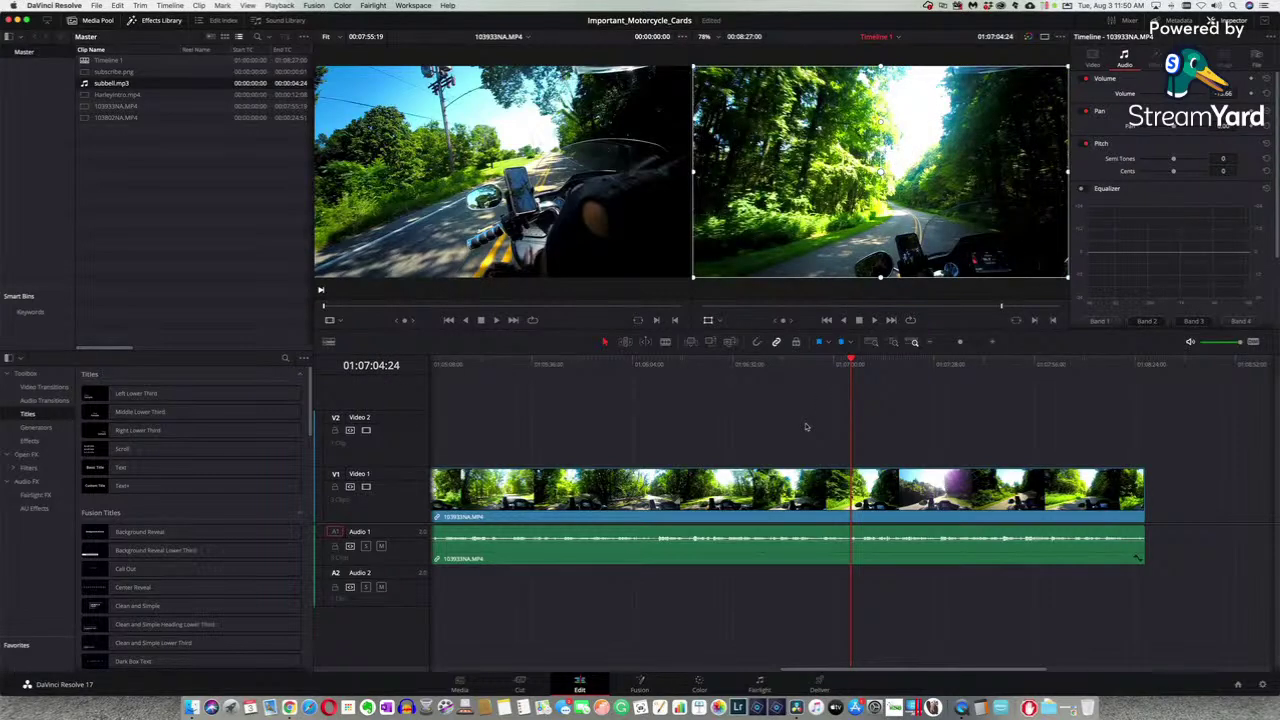
key(space)
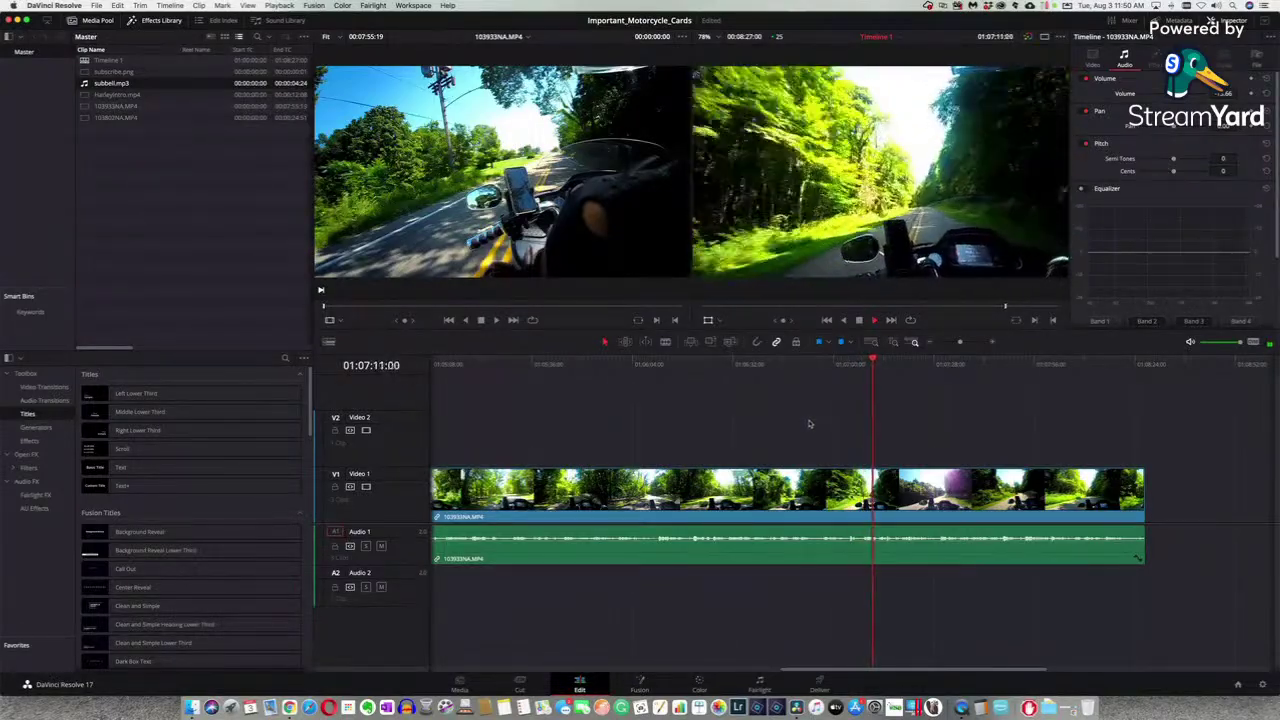
key(super+minus)
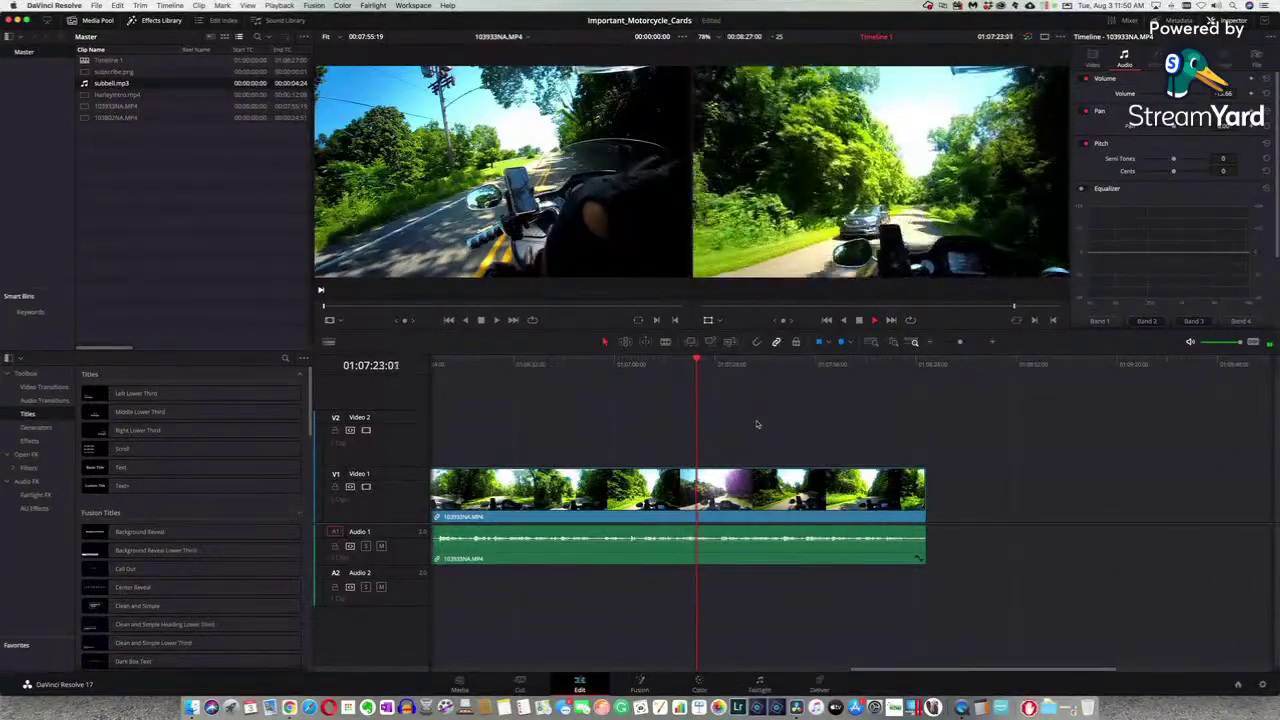
key(space)
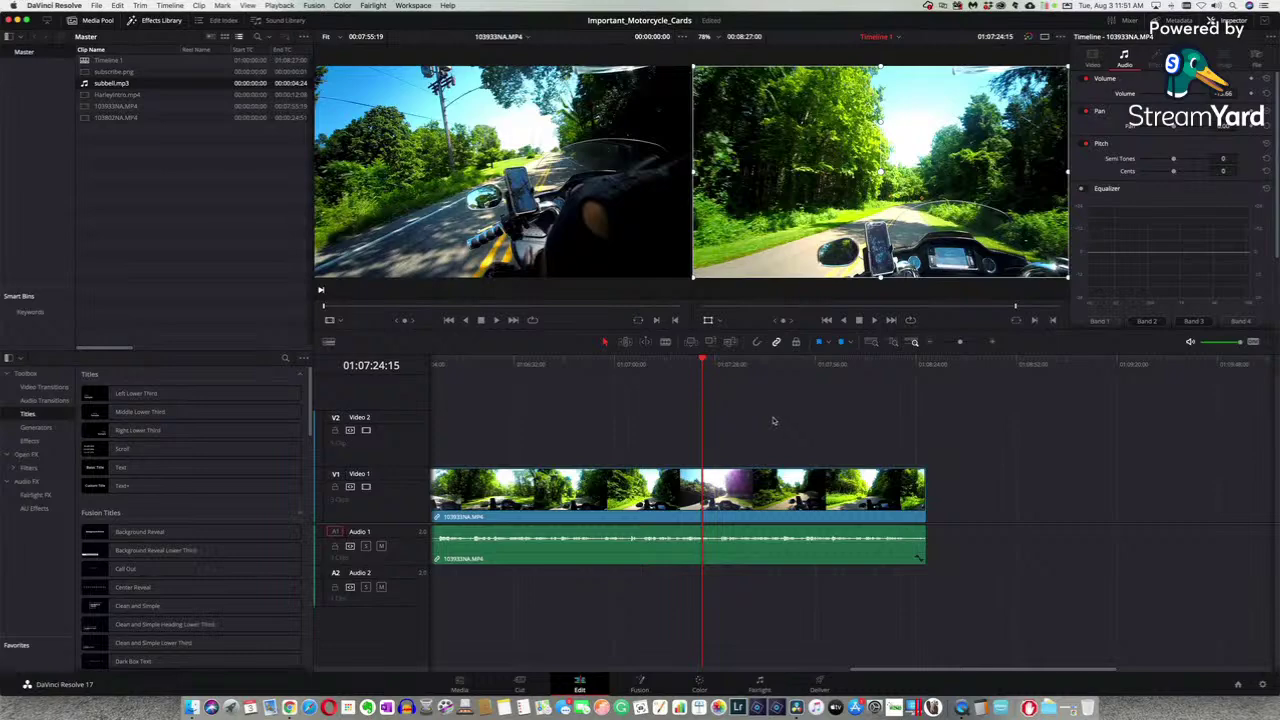
- Play the ending of 103933NA.MP4, split the clip at 01:08:21:18 and delete the leftover tail after the cut
click(832, 364)
key(space)
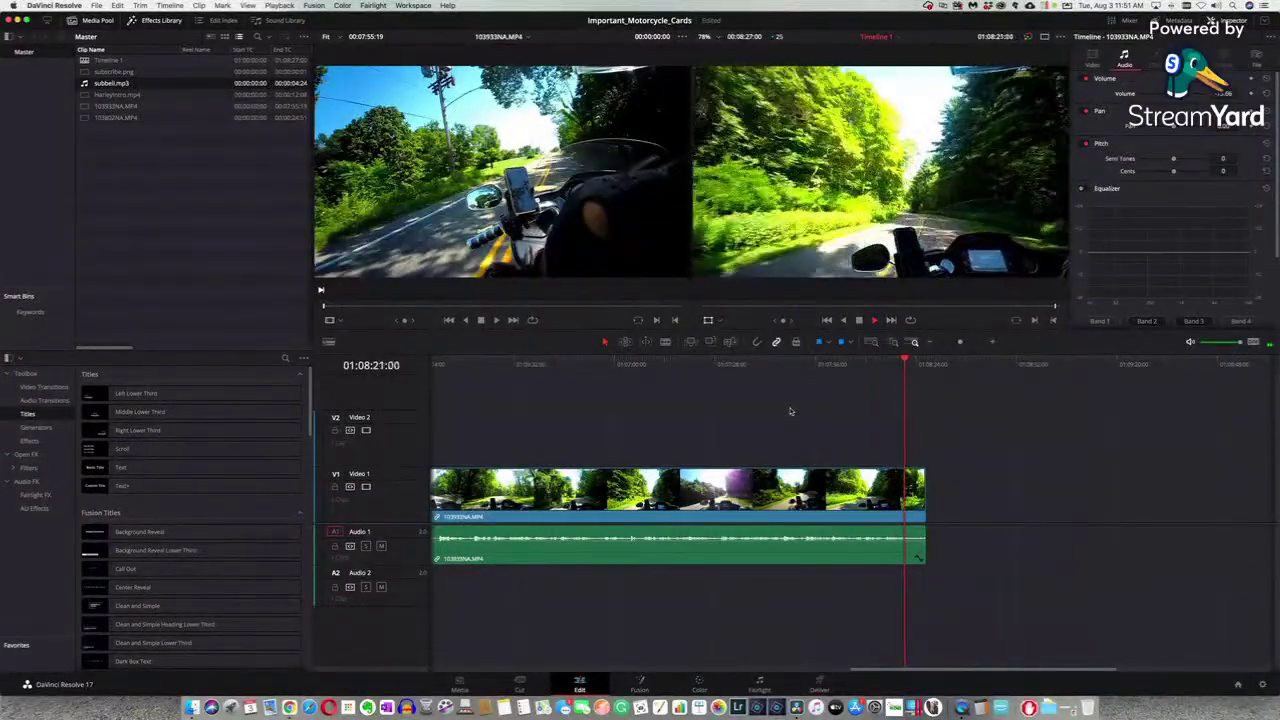
key(space)
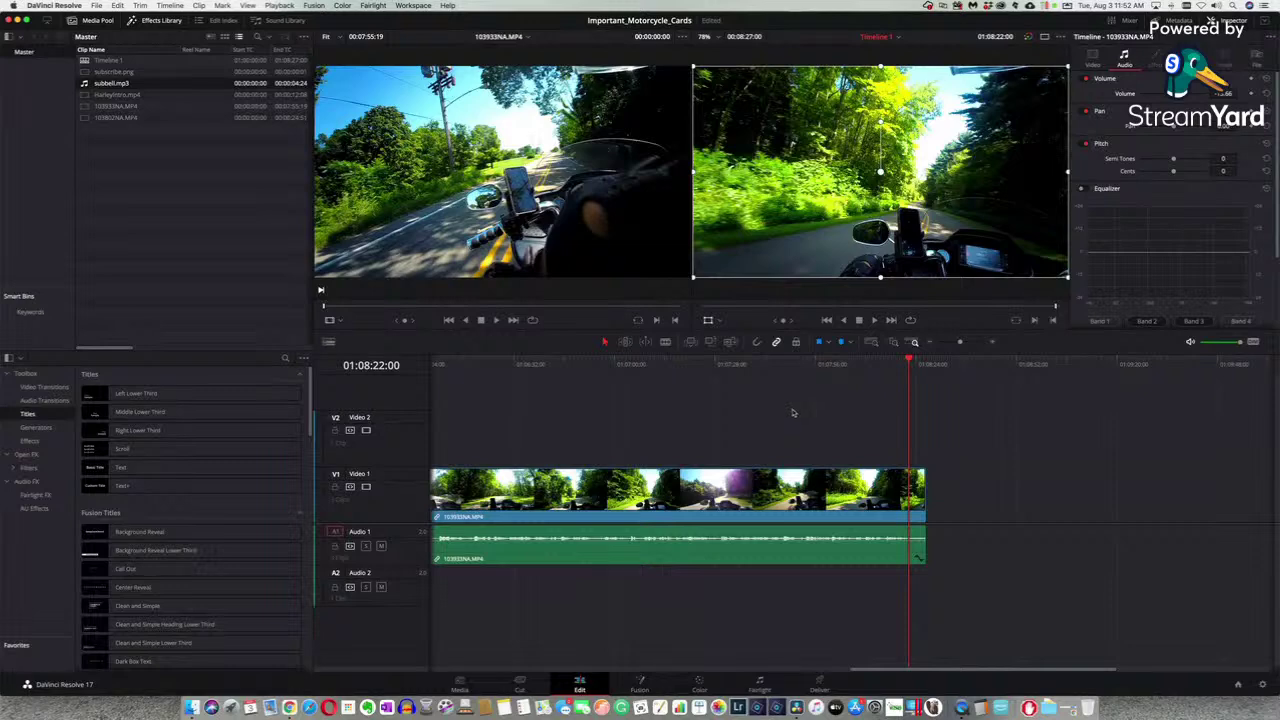
click(916, 480)
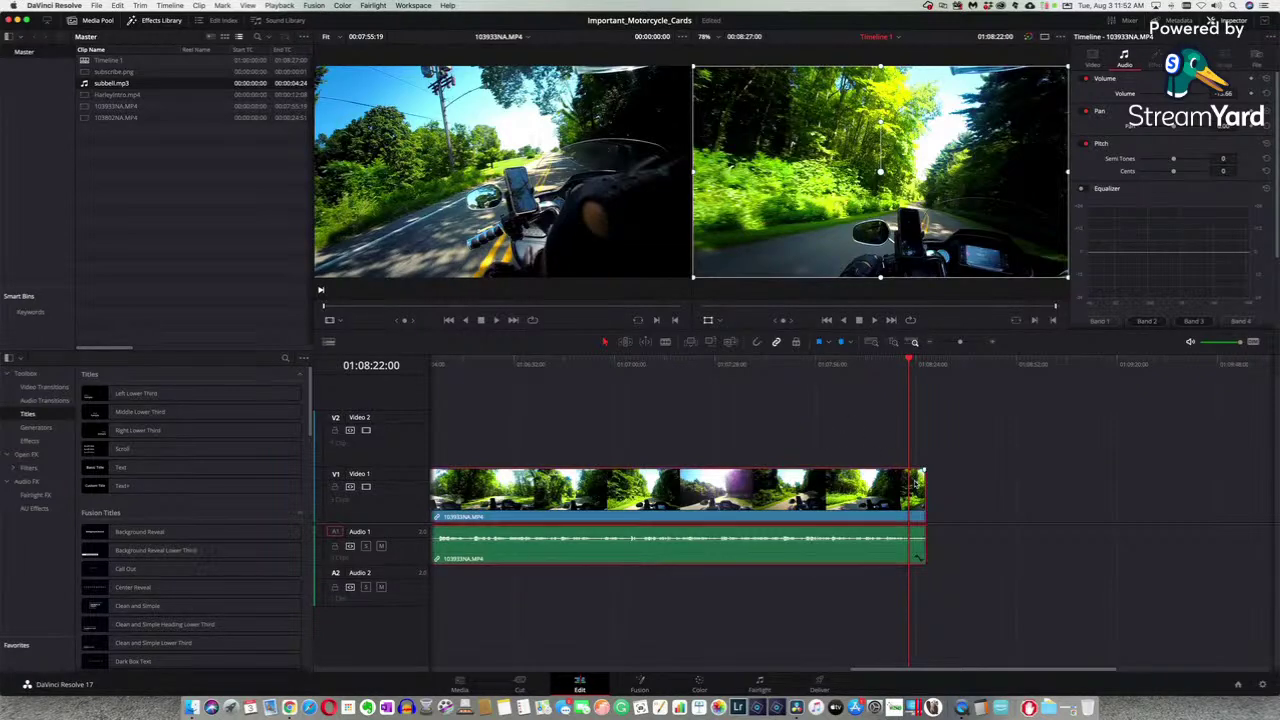
click(879, 364)
key(space)
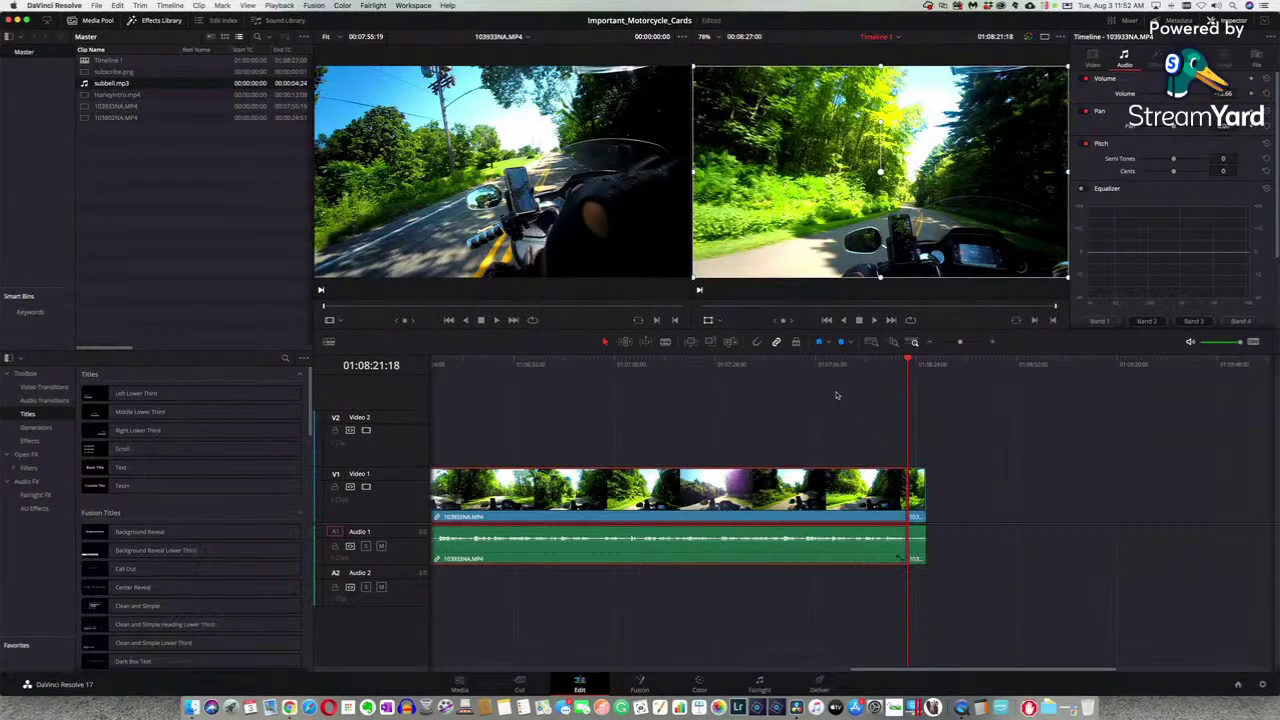
key(super+b)
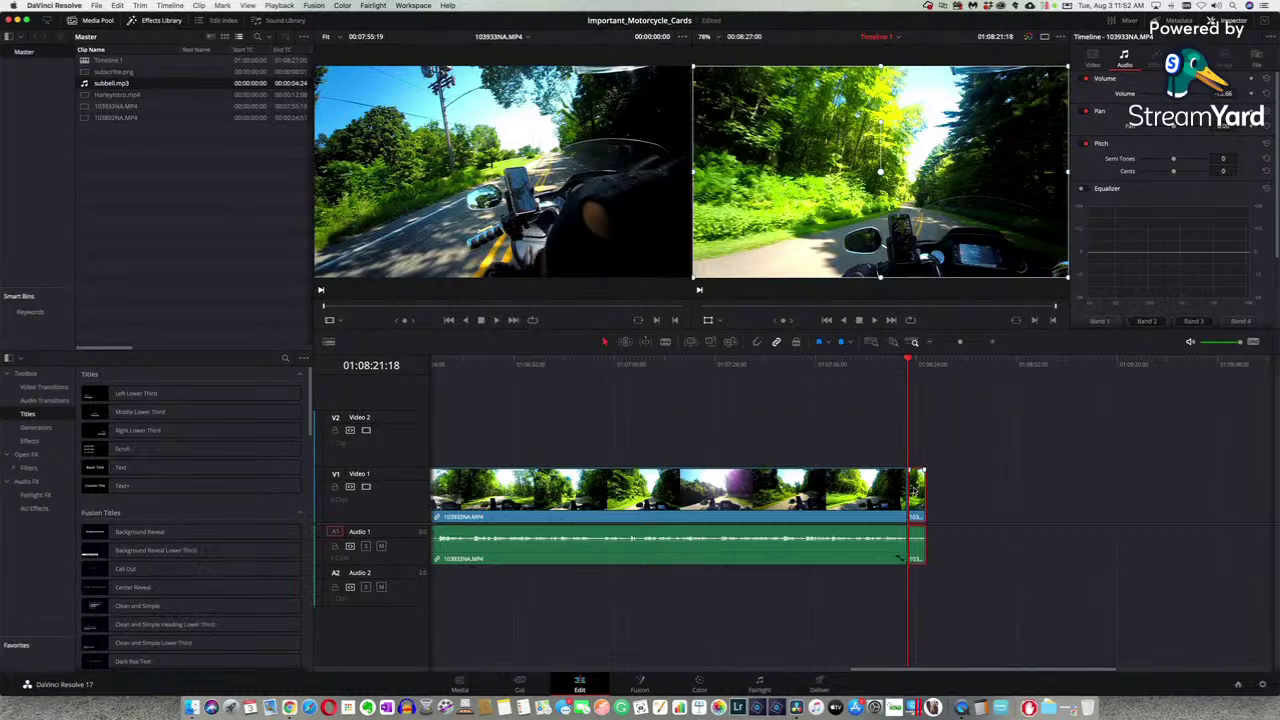
key(Delete)
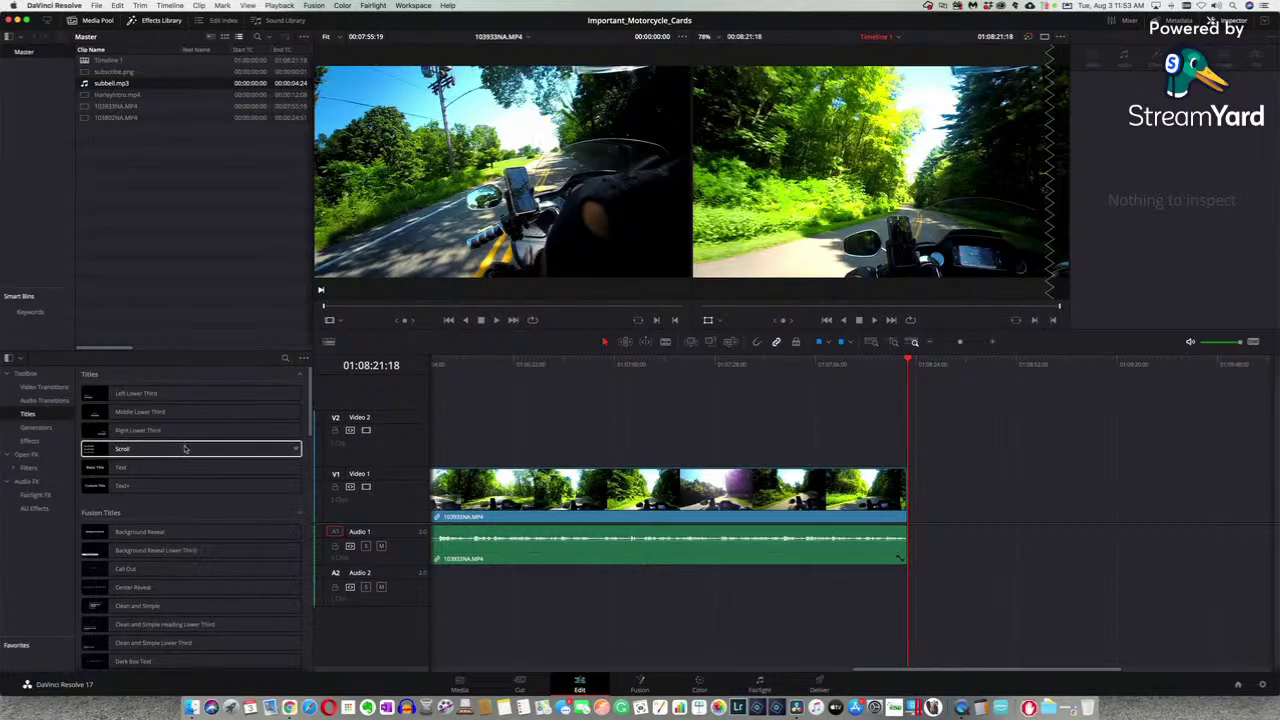
- Add a basic Text title on Video 1 directly after the last ride clip and show it at 01:08:24:09
click(150, 467)
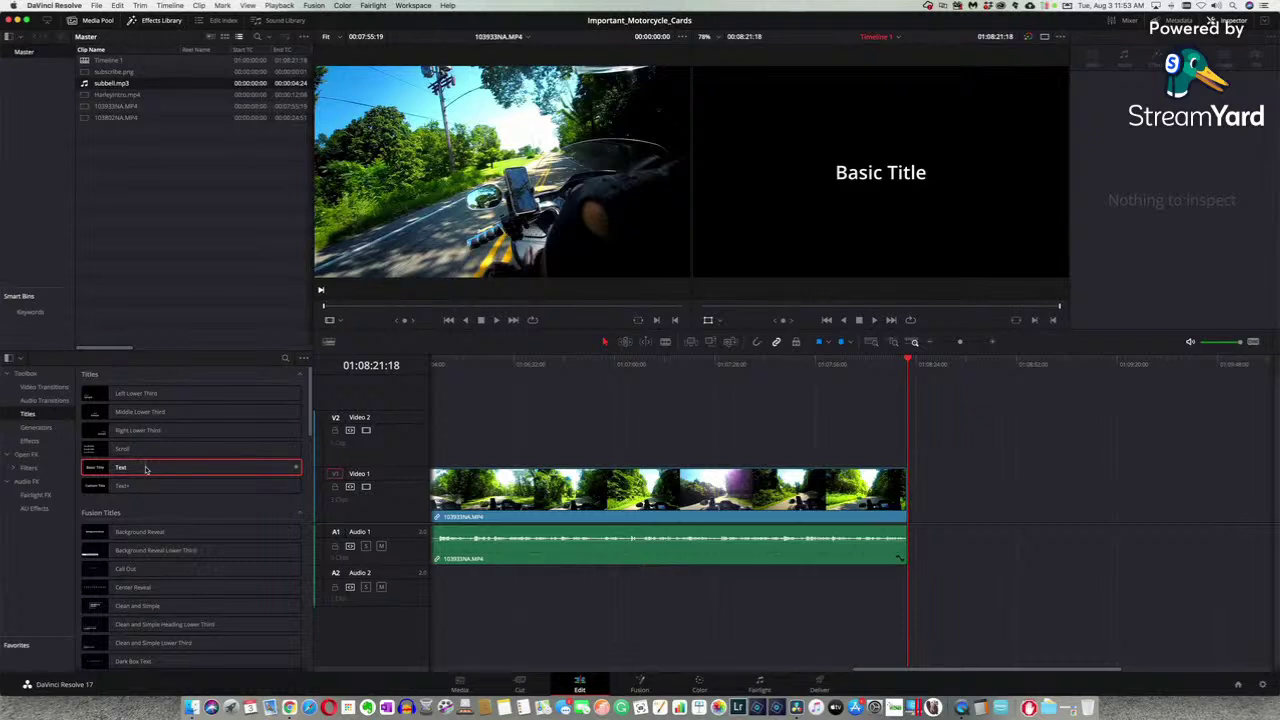
drag(145, 468, 921, 492)
click(916, 364)
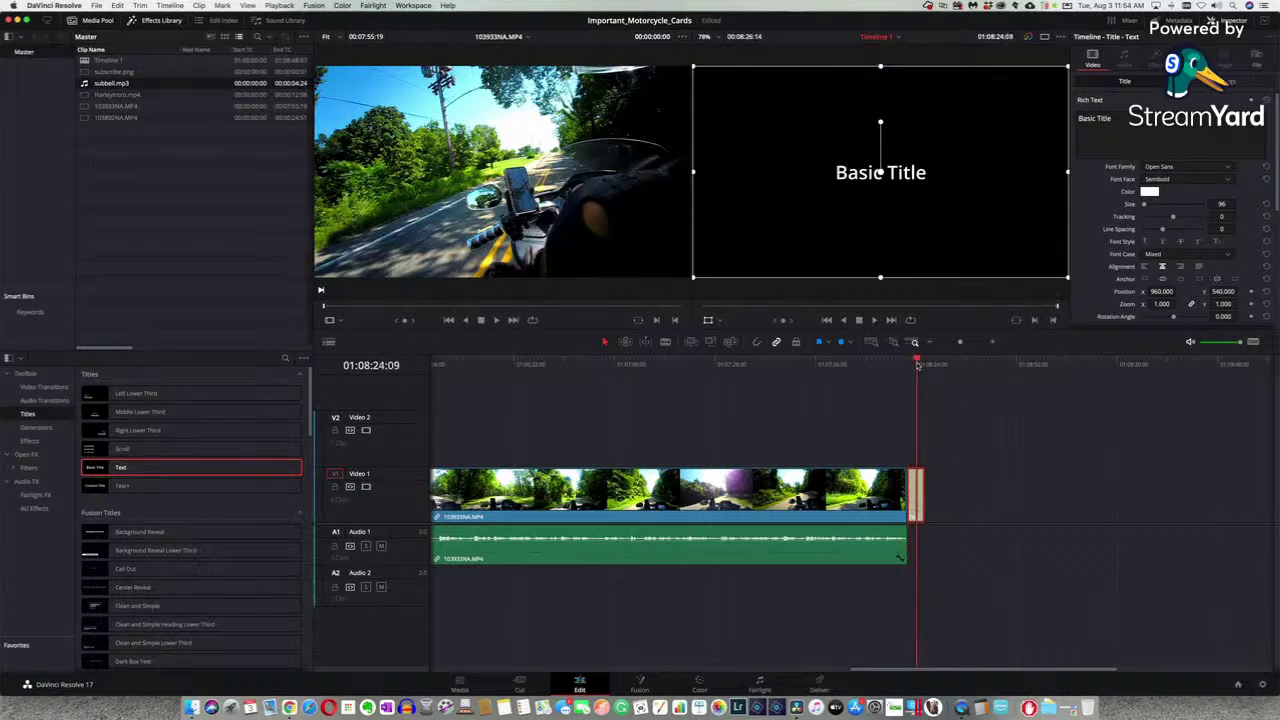
- Replace the title's text with "Thanks for watching!" and "PLease Subscribe." on a second line
drag(1112, 118, 1080, 118)
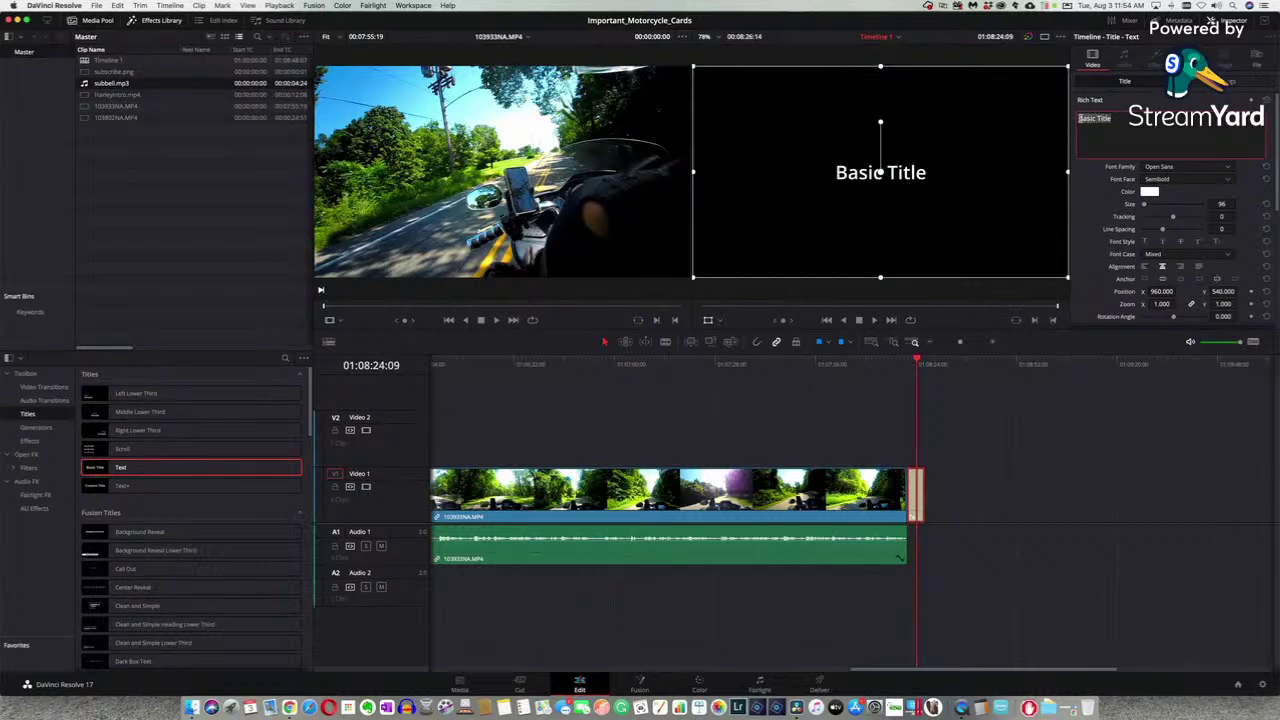
text(Thanks f)
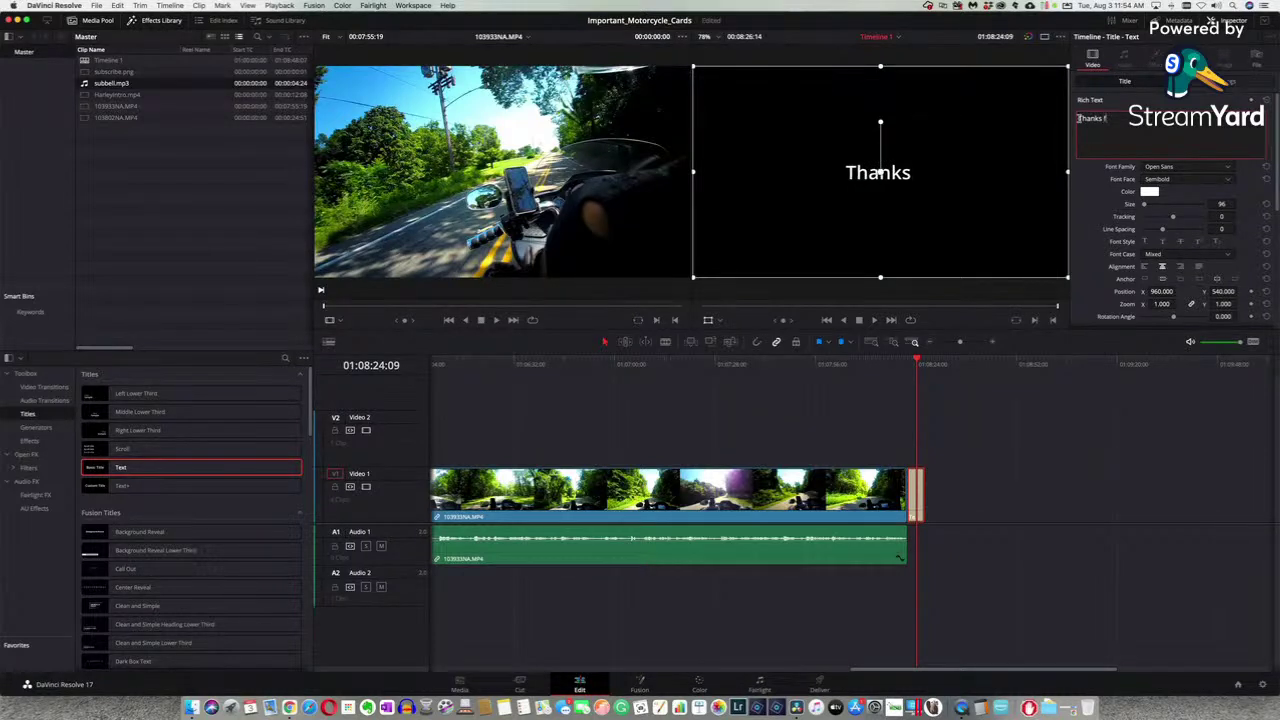
text(or watching!)
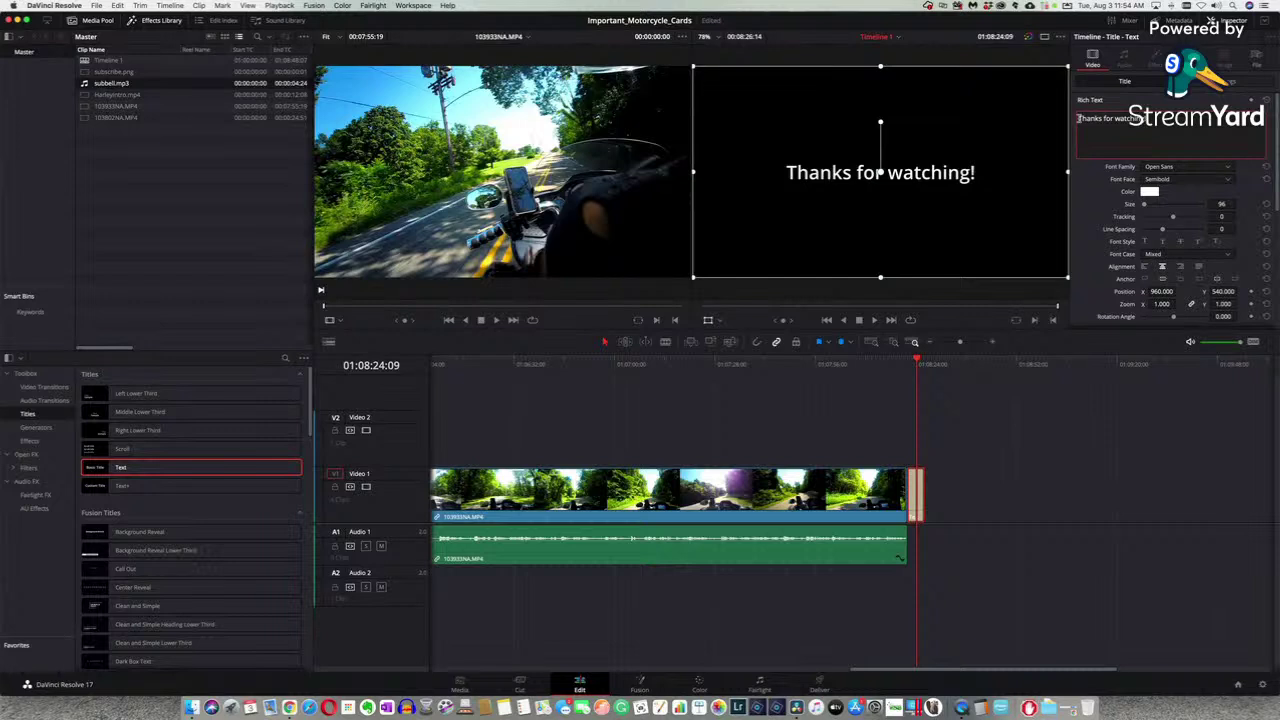
key(Return)
text(PLease Subscribe)
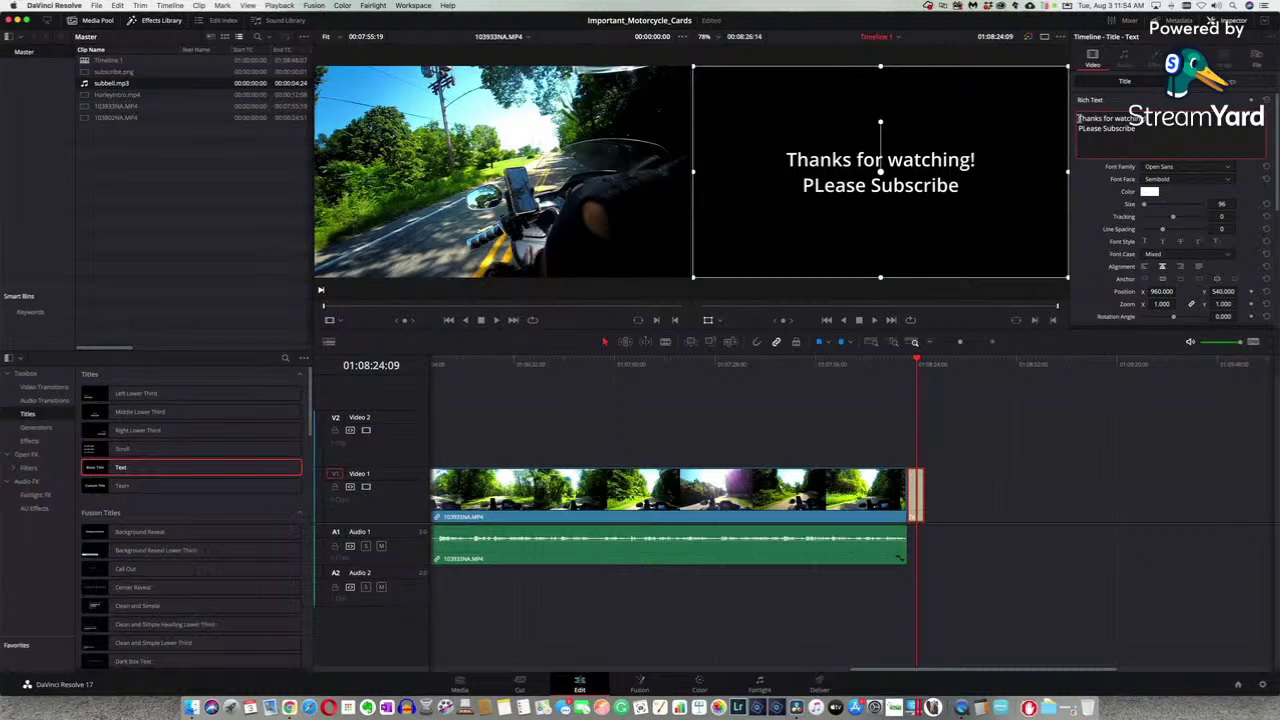
text(.)
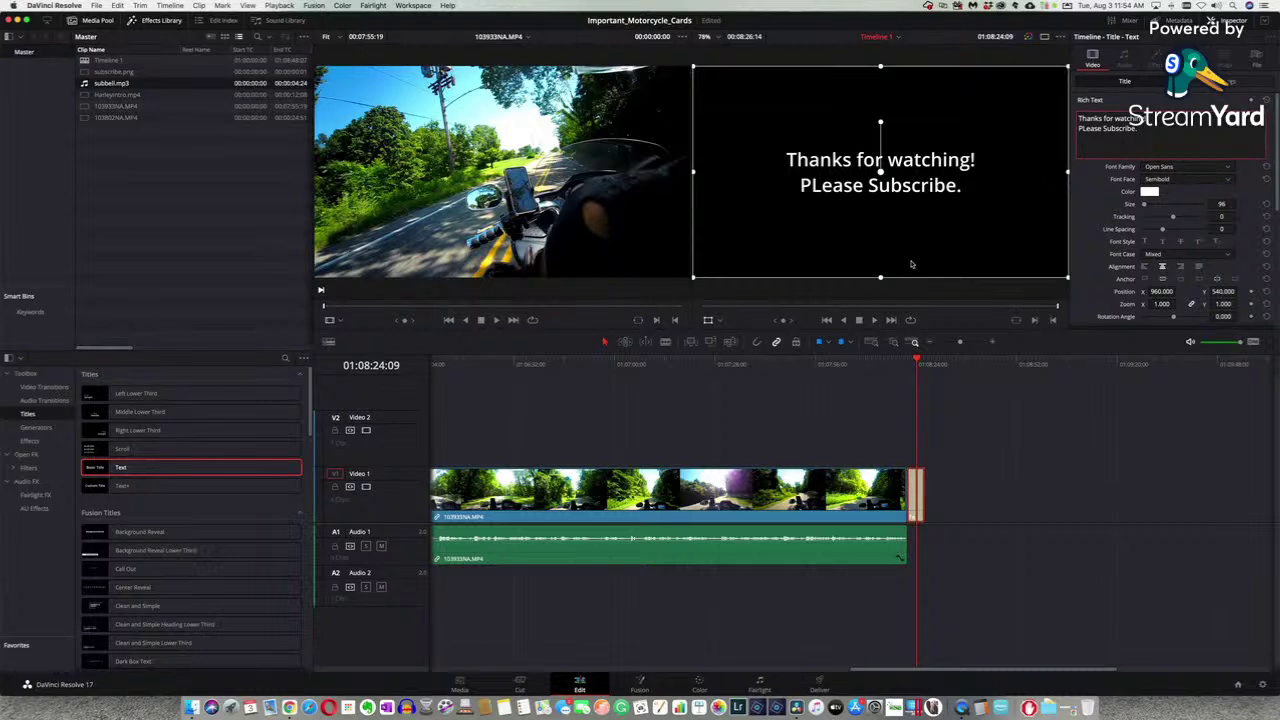
- Move the closing title to the upper part of the picture and extend its duration to about 17 seconds
drag(880, 240, 878, 164)
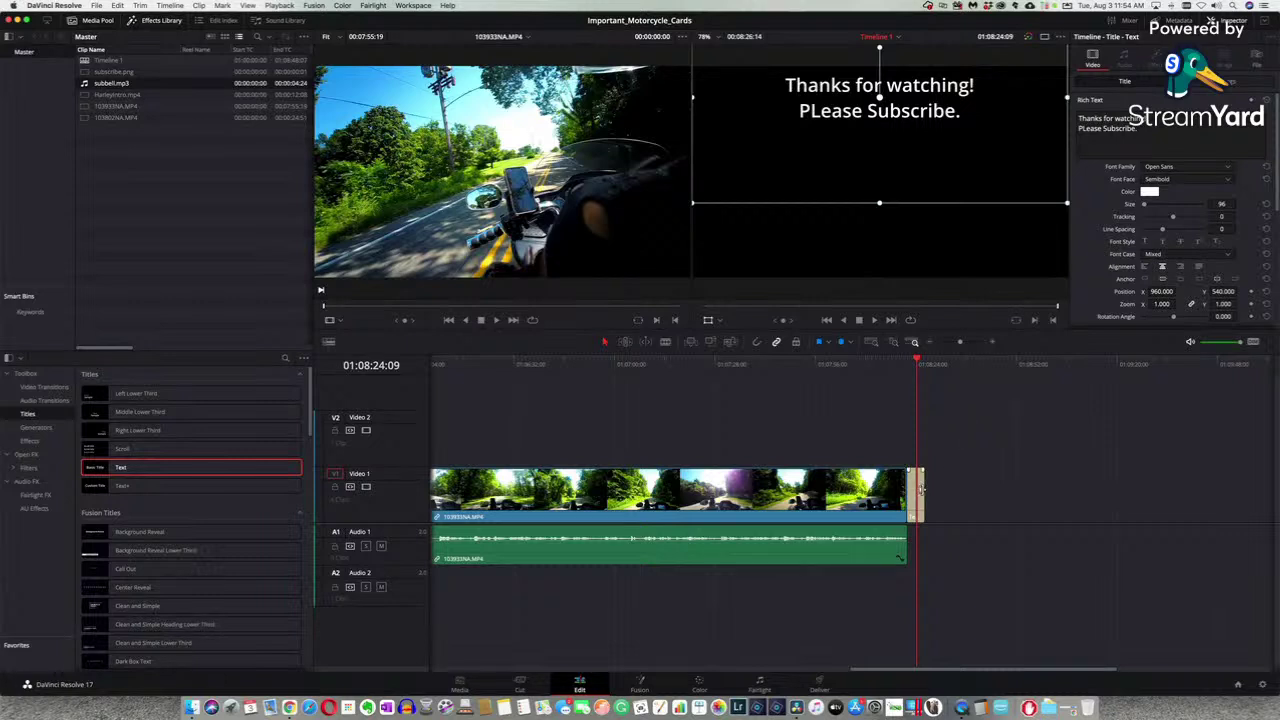
drag(920, 490, 966, 491)
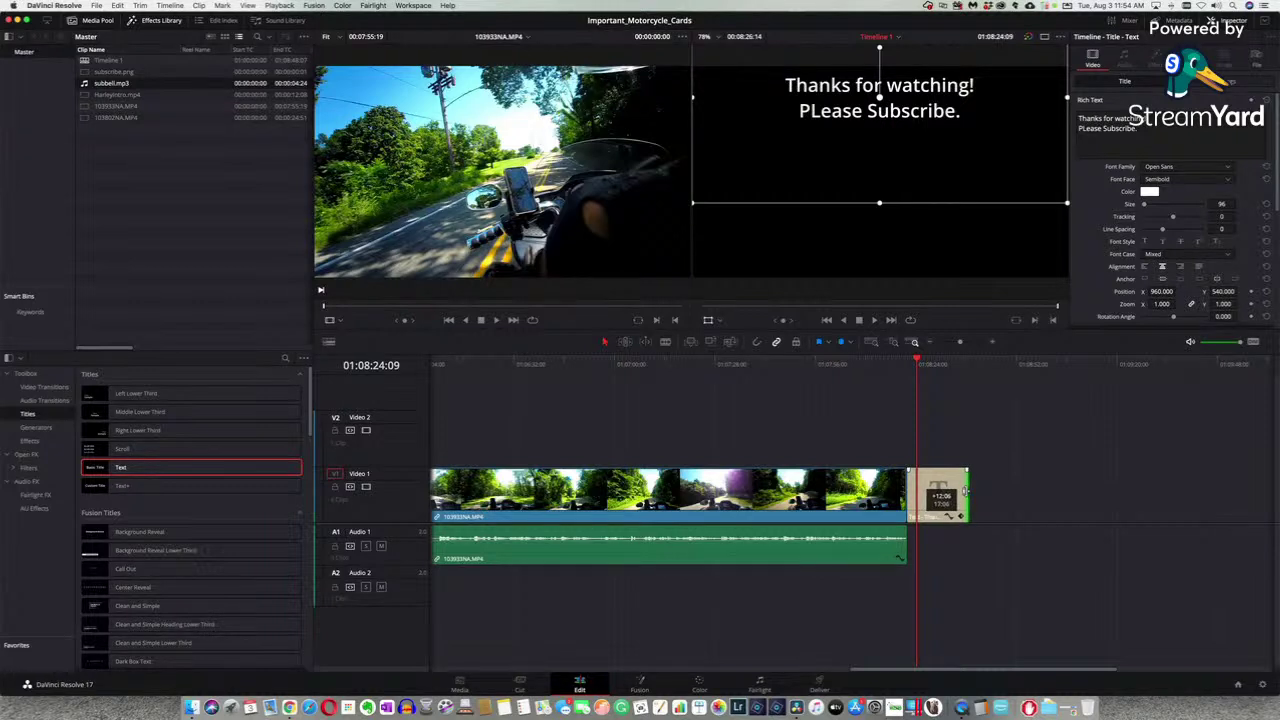
drag(966, 491, 966, 491)
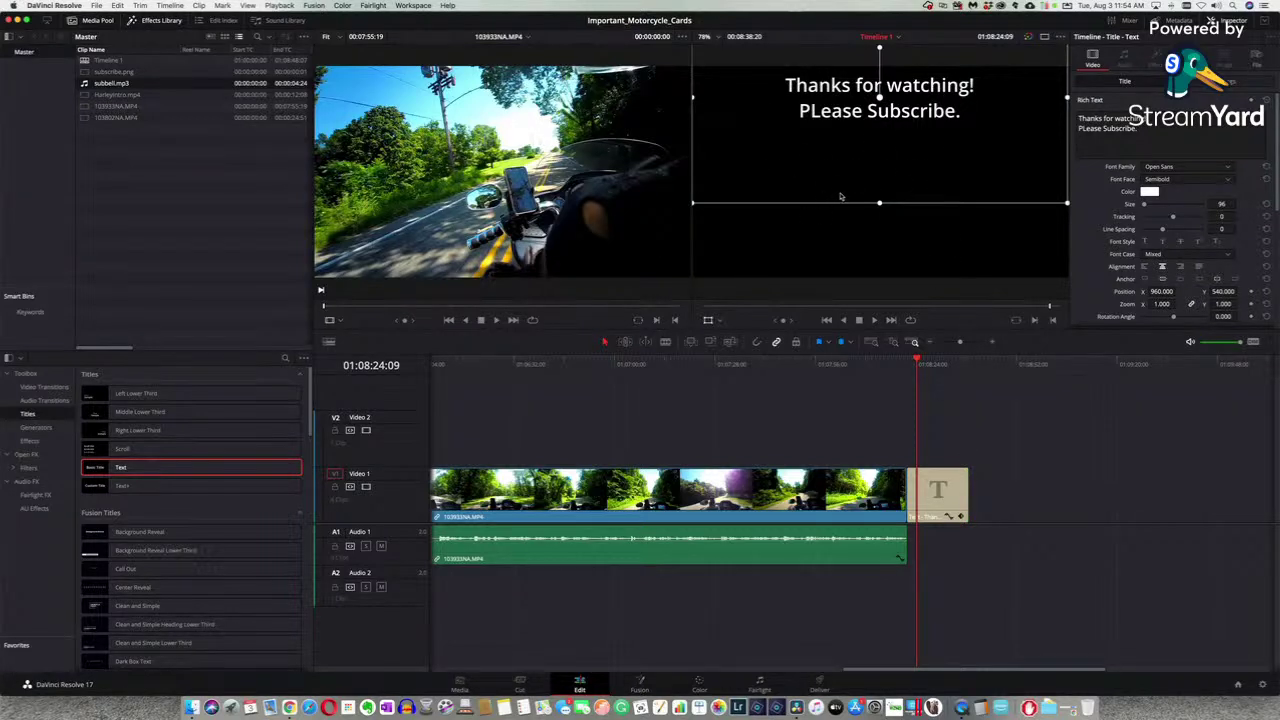
- Correct the capitalization in the title's second line so it reads "Please Subscribe."
click(1083, 133)
key(BackSpace)
text(l)
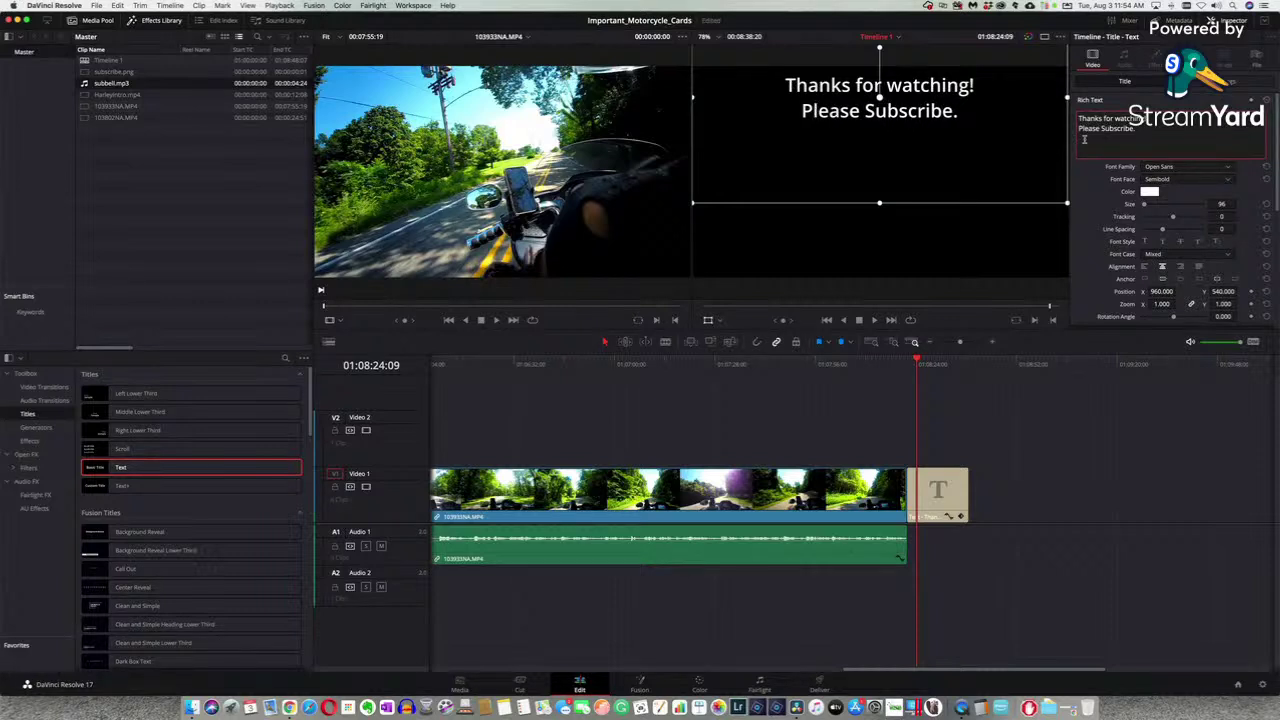
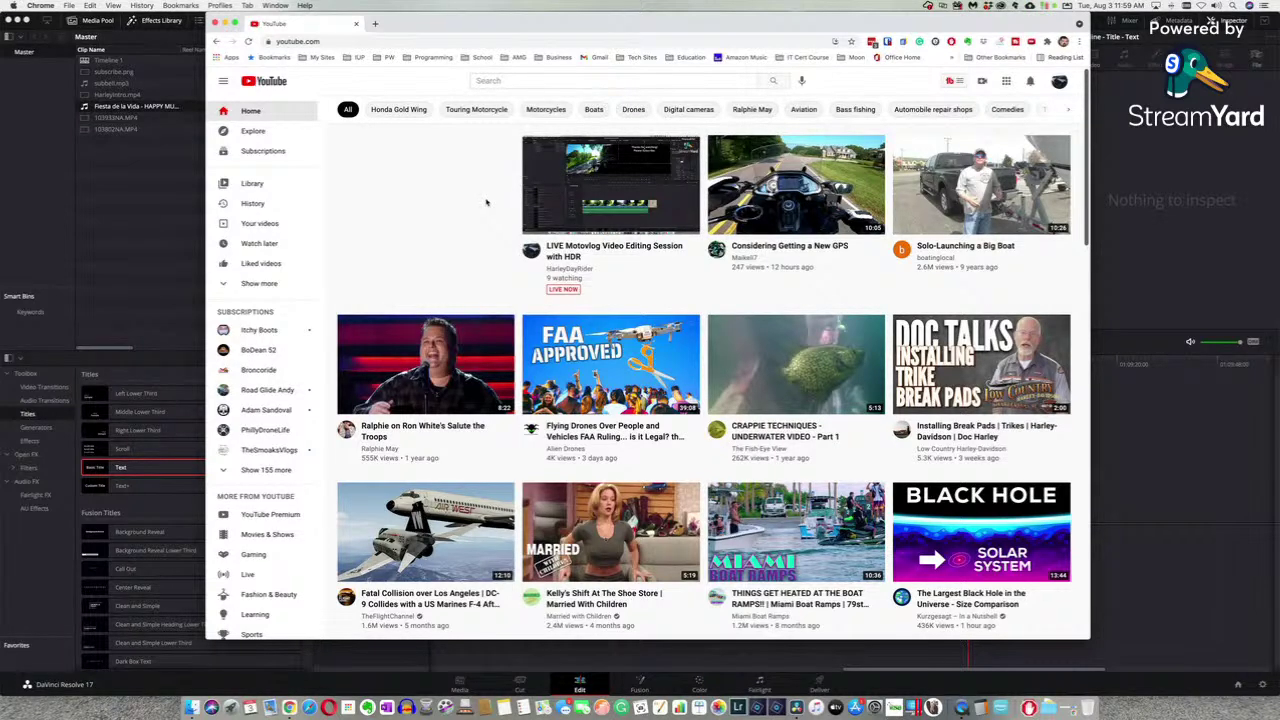
- Open the channel's Audio library in YouTube Studio, with the browser window enlarged to cover most of the screen
click(1059, 81)
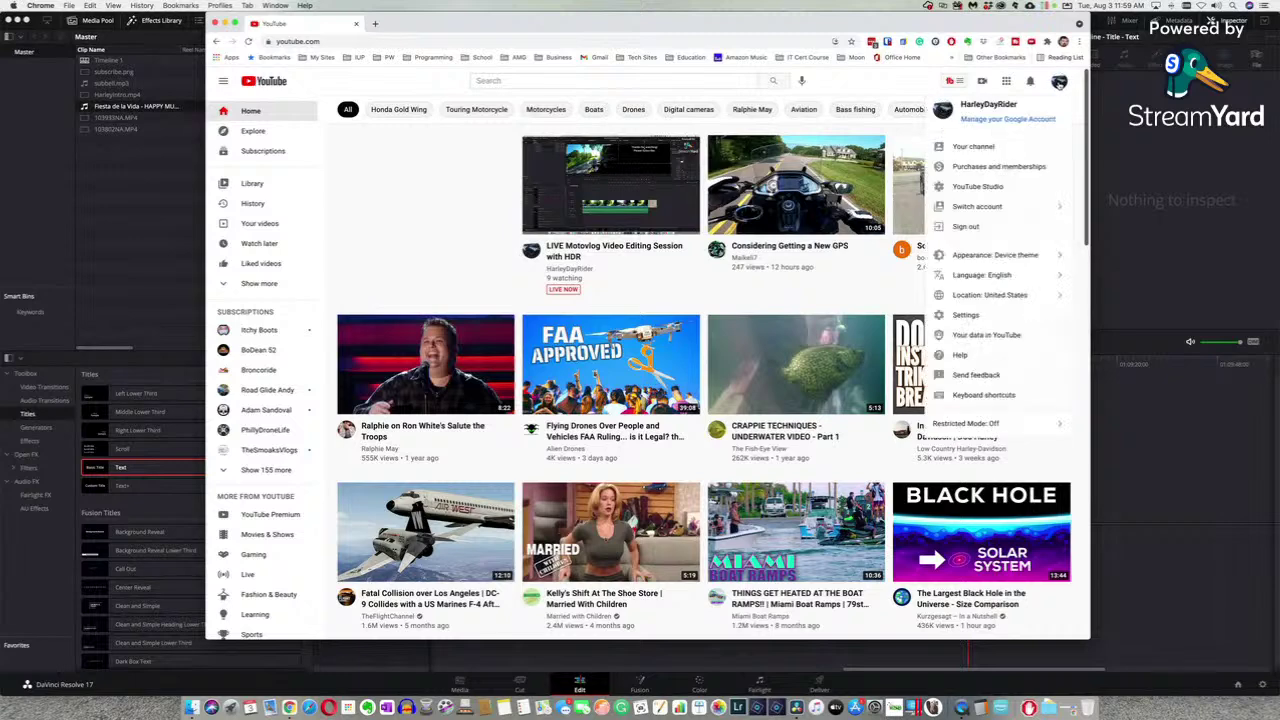
click(967, 187)
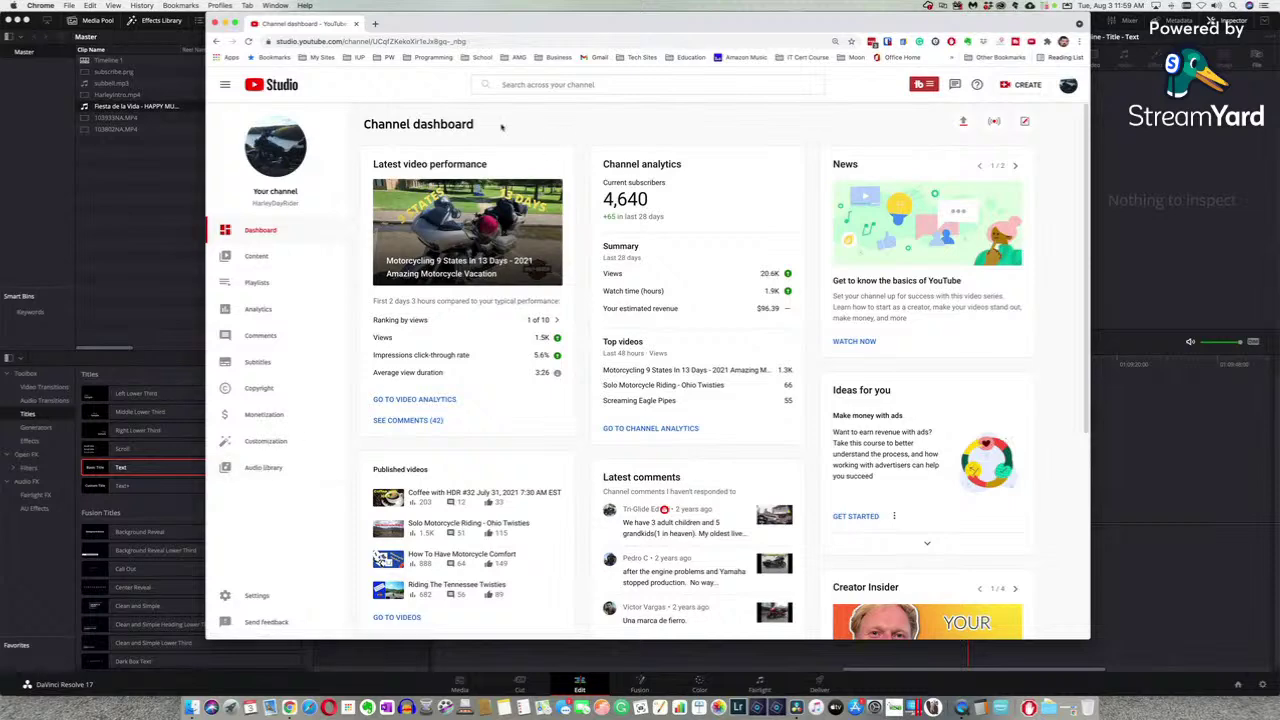
click(234, 22)
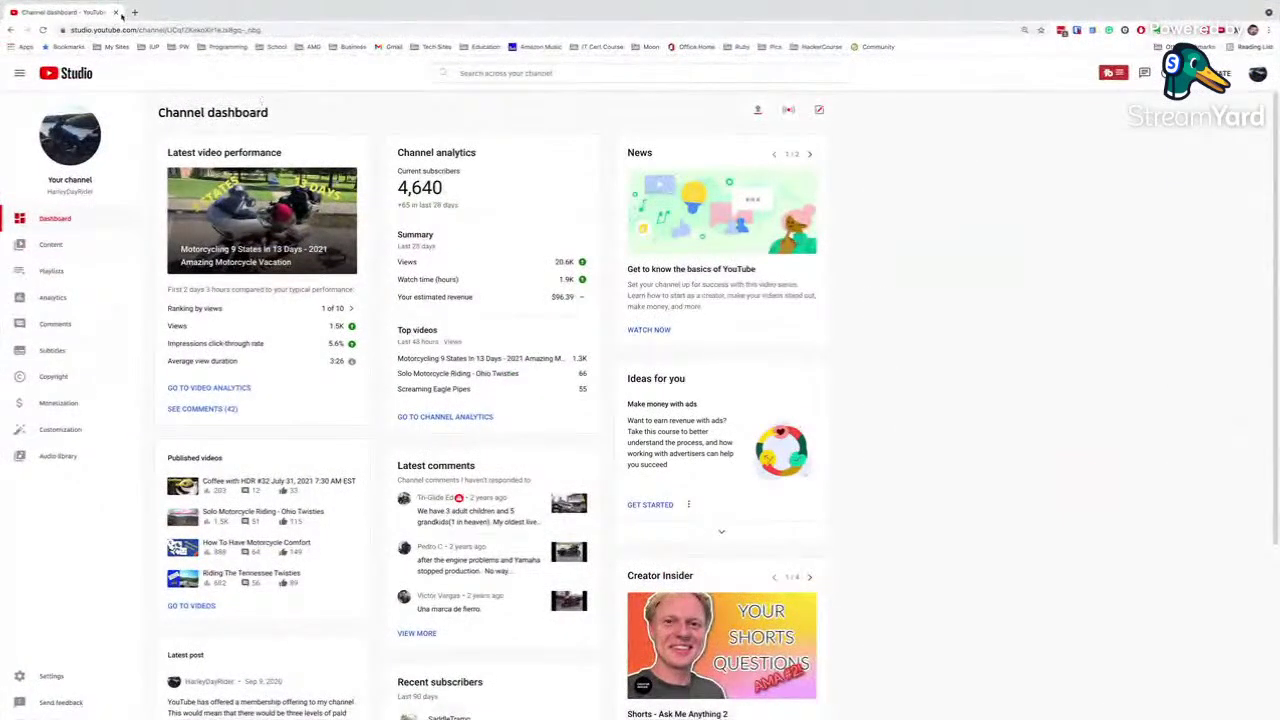
click(32, 20)
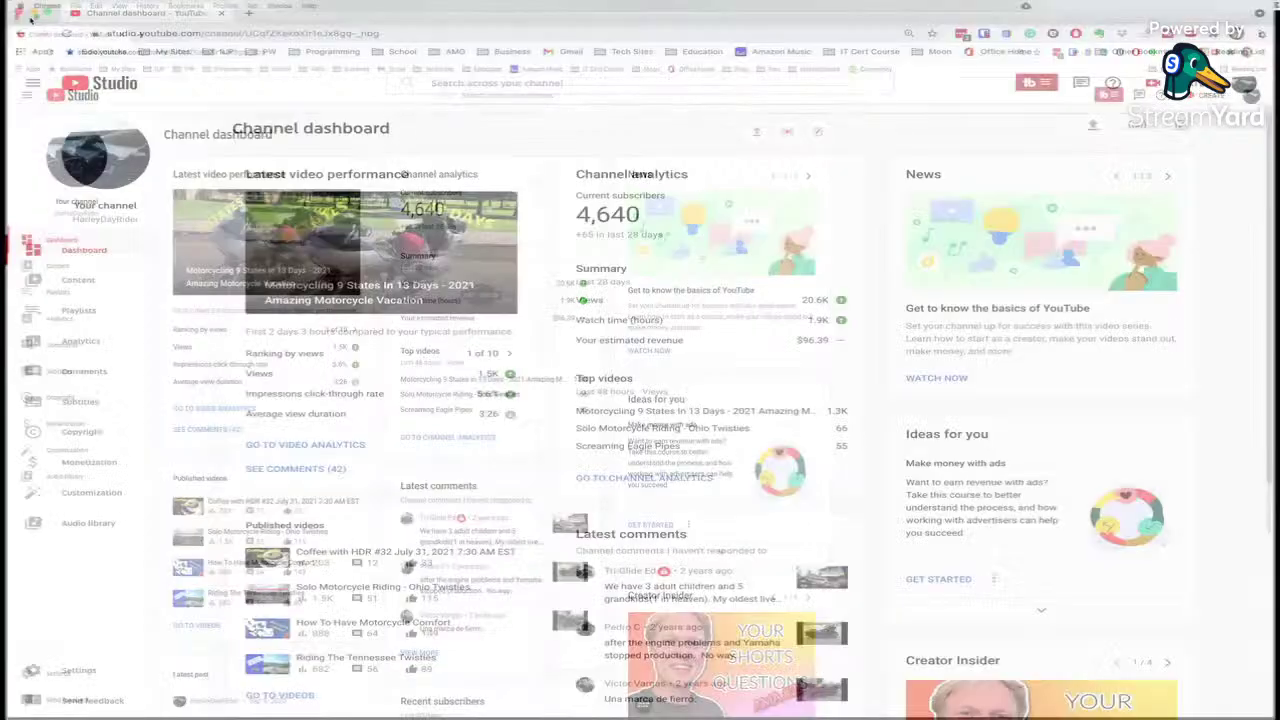
drag(430, 16, 240, 16)
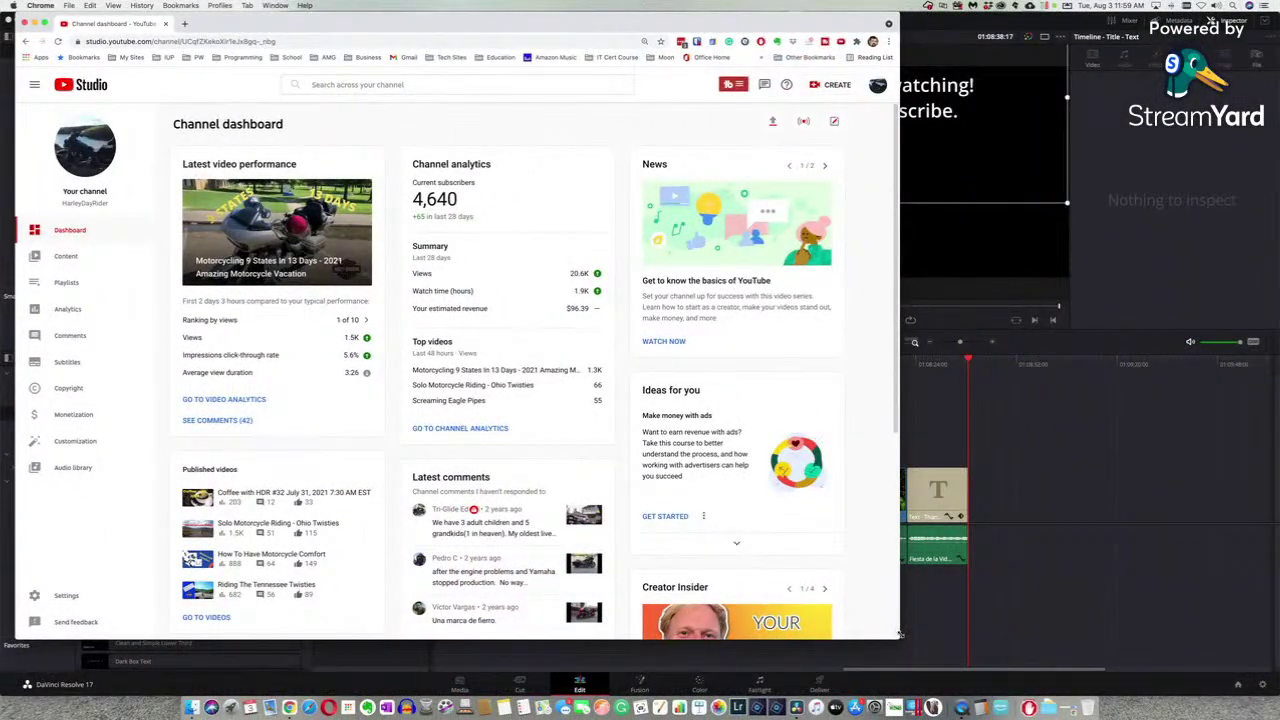
drag(897, 632, 1242, 656)
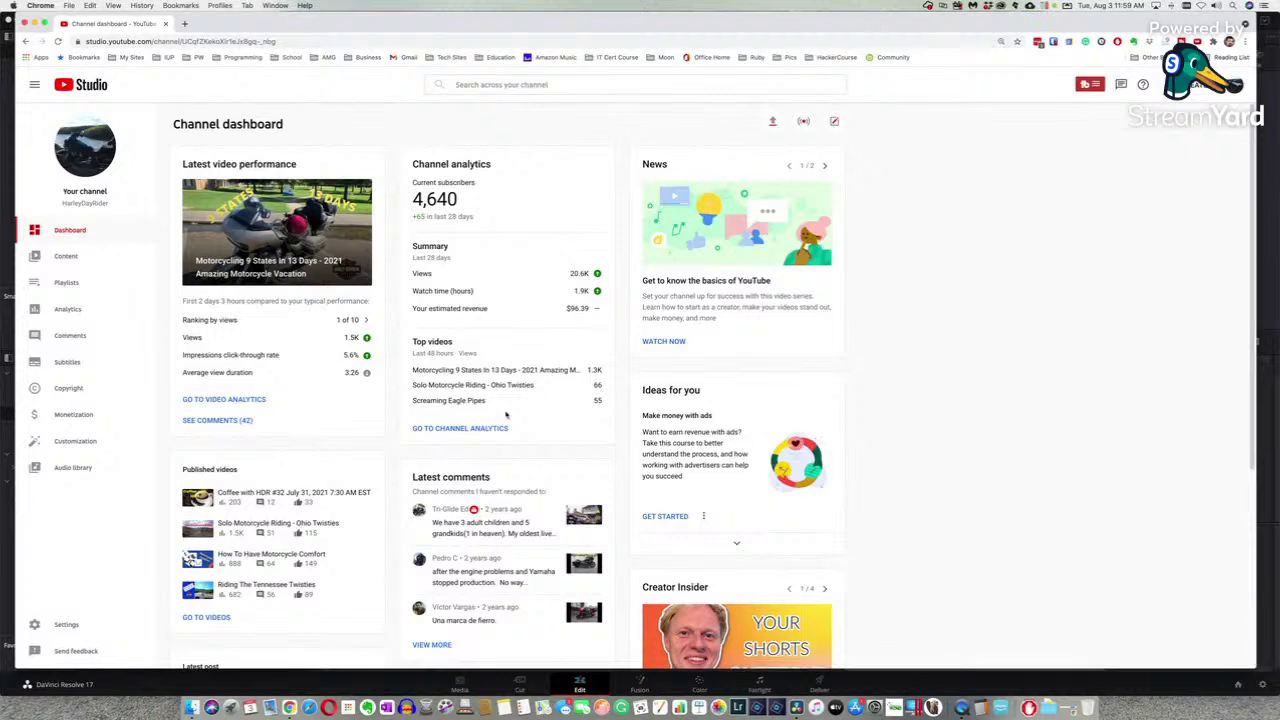
click(72, 468)
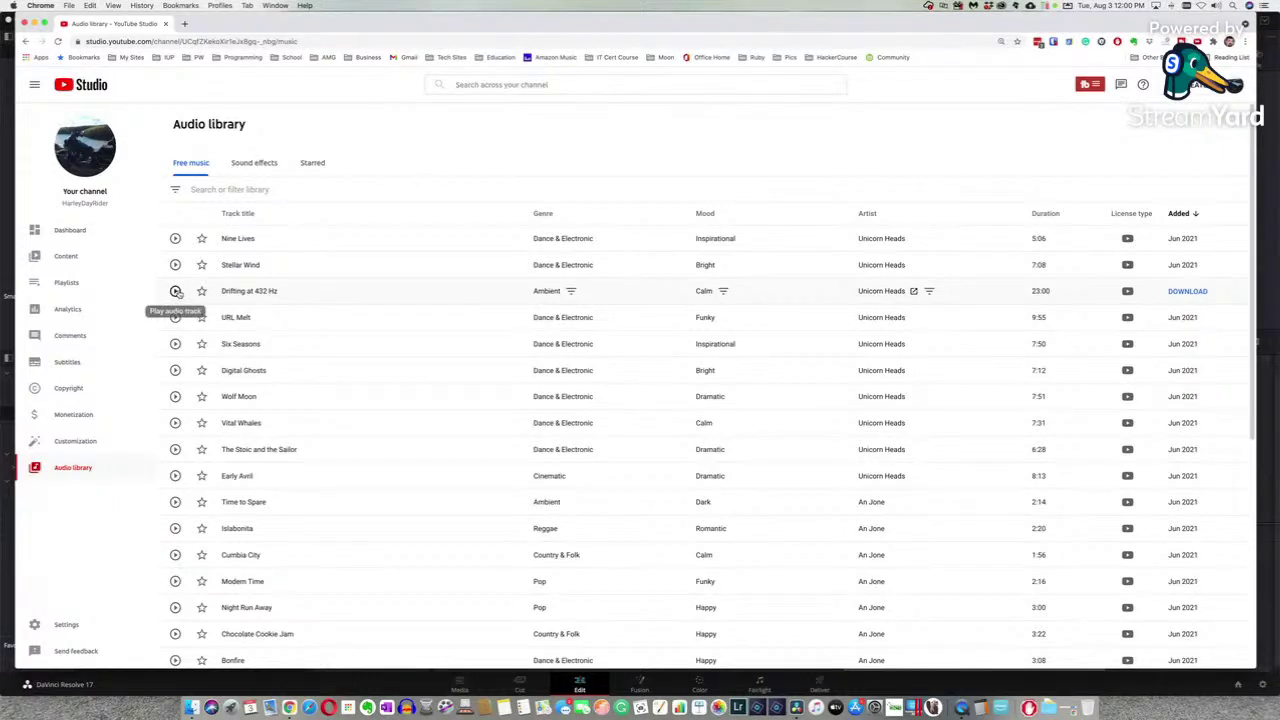
- Preview the free music tracks Drifting at 432 Hz, Cumbia City and URL Melt, stopping each after a few seconds
click(175, 291)
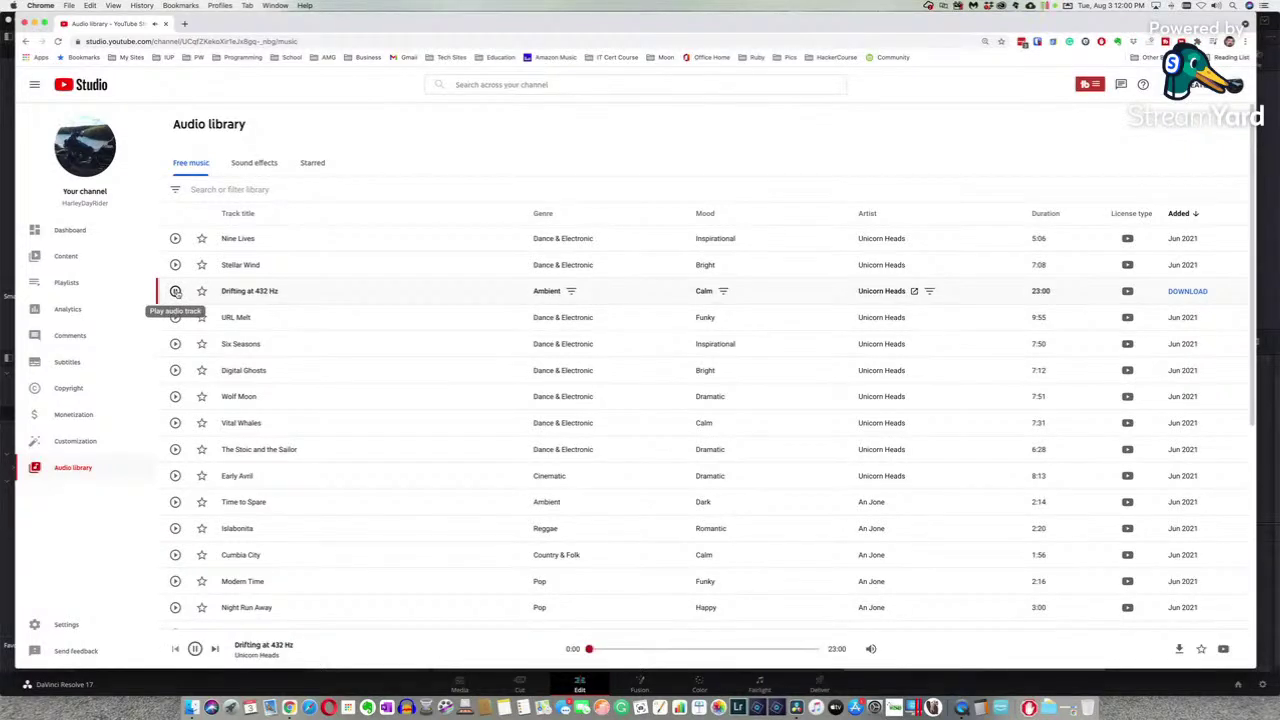
key(XF86AudioRaiseVolume)
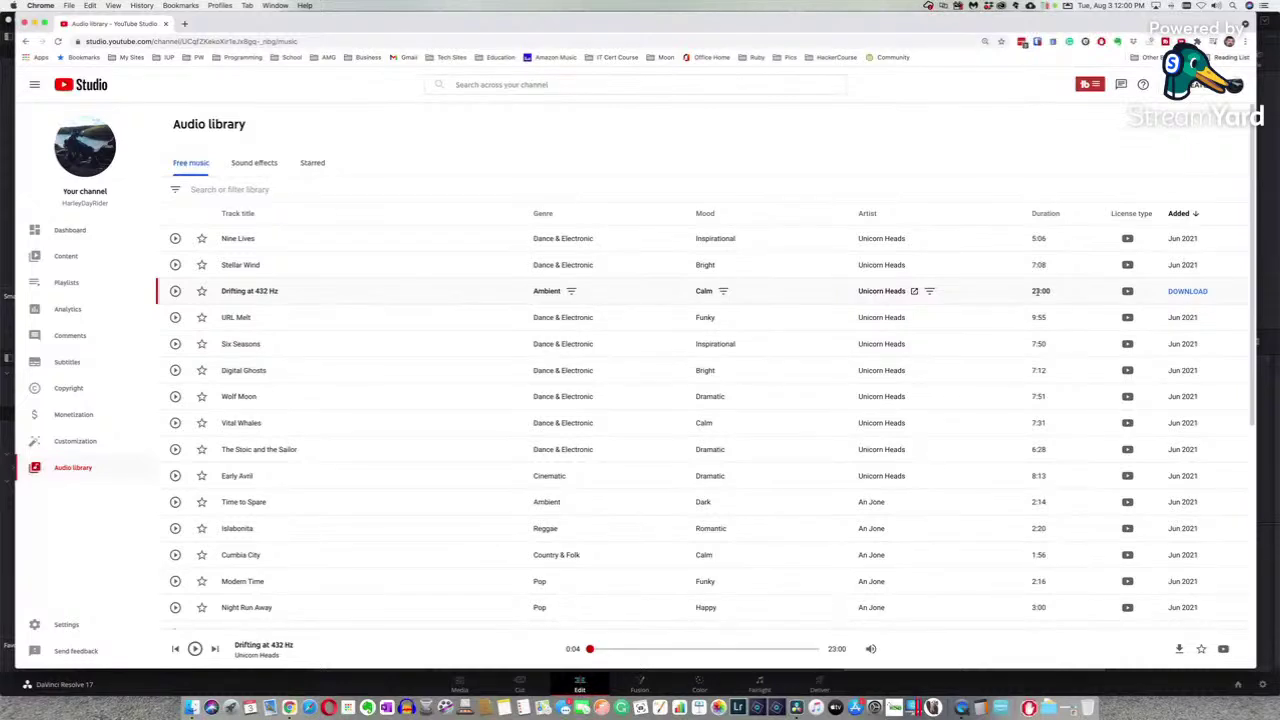
click(175, 555)
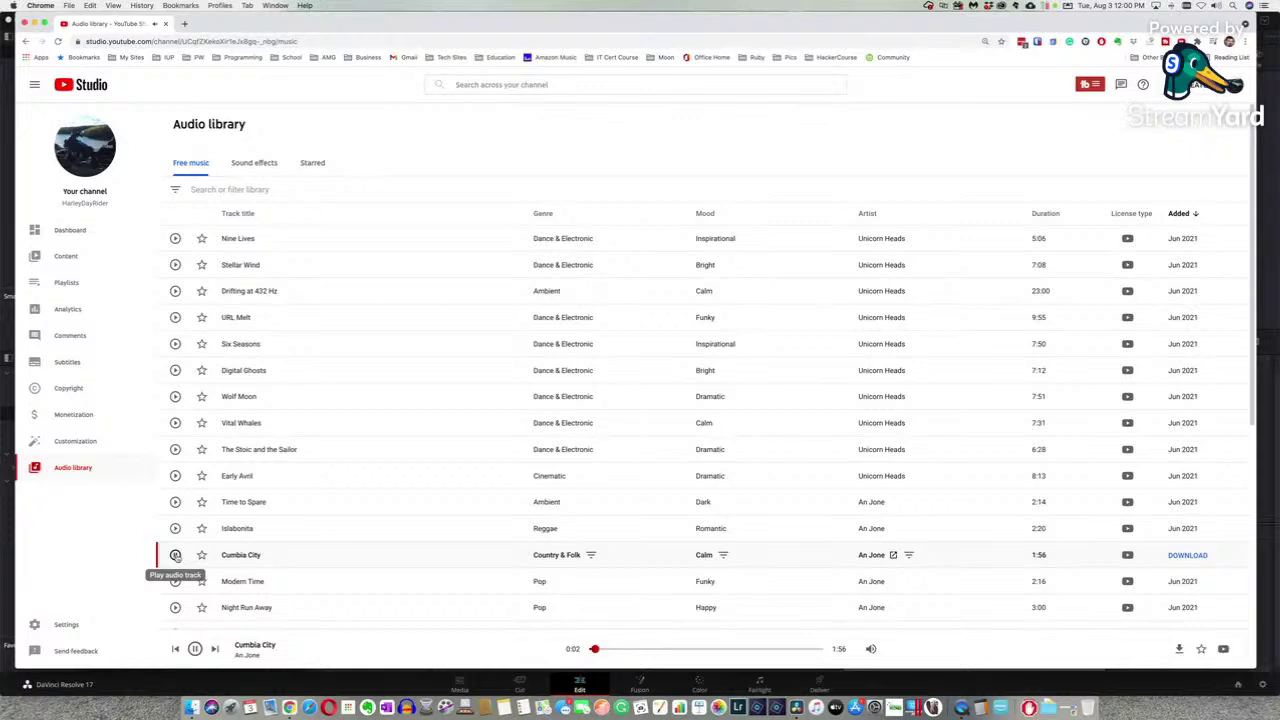
click(176, 556)
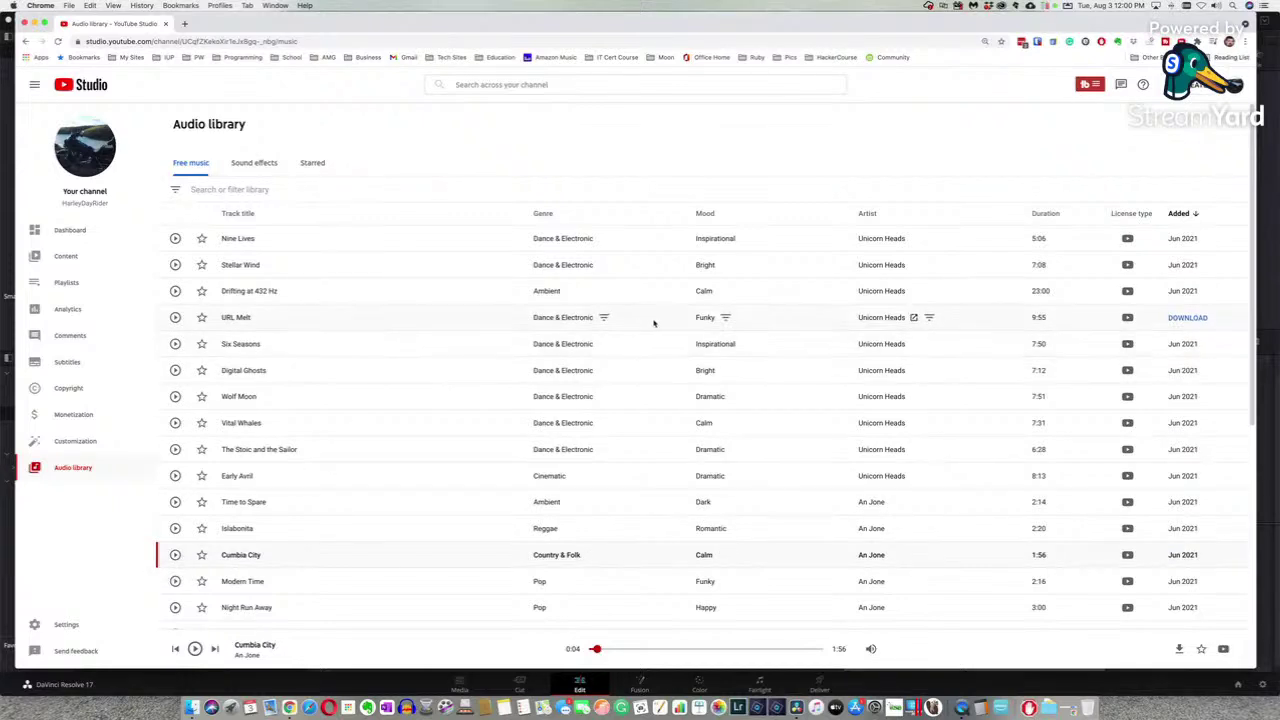
click(175, 317)
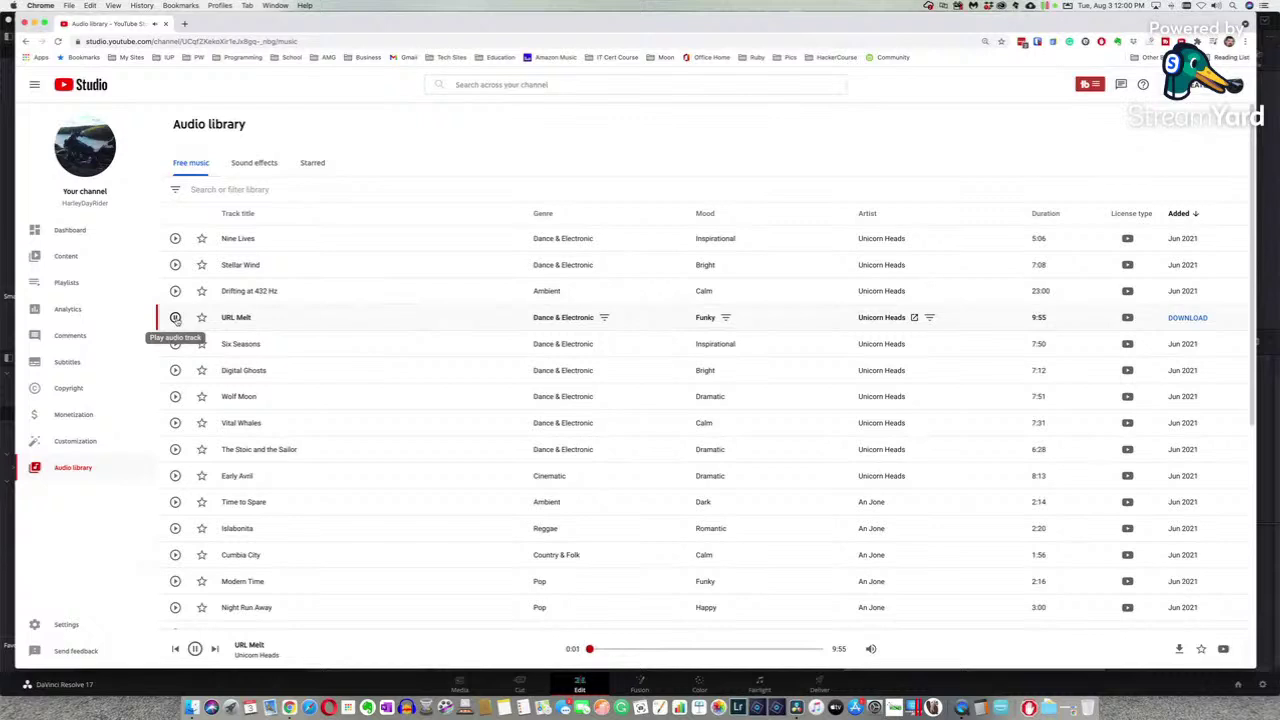
click(175, 317)
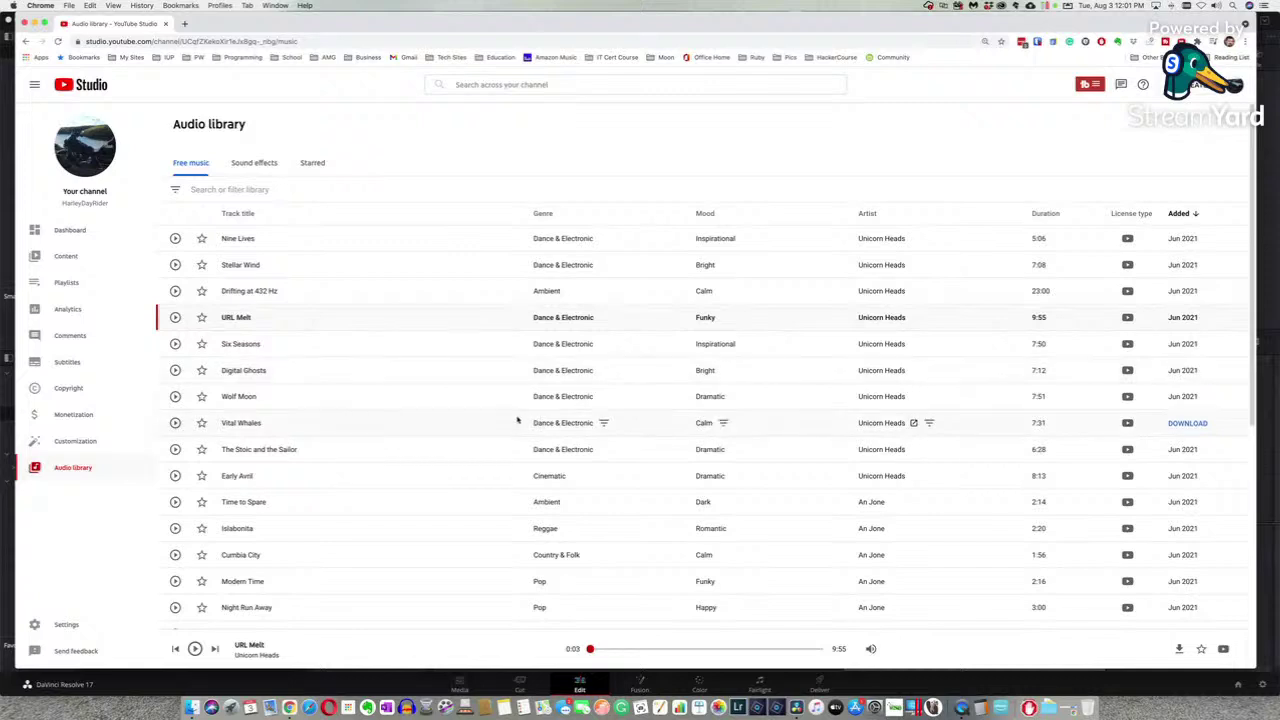
- Filter the free music list by the Cinematic genre
click(177, 191)
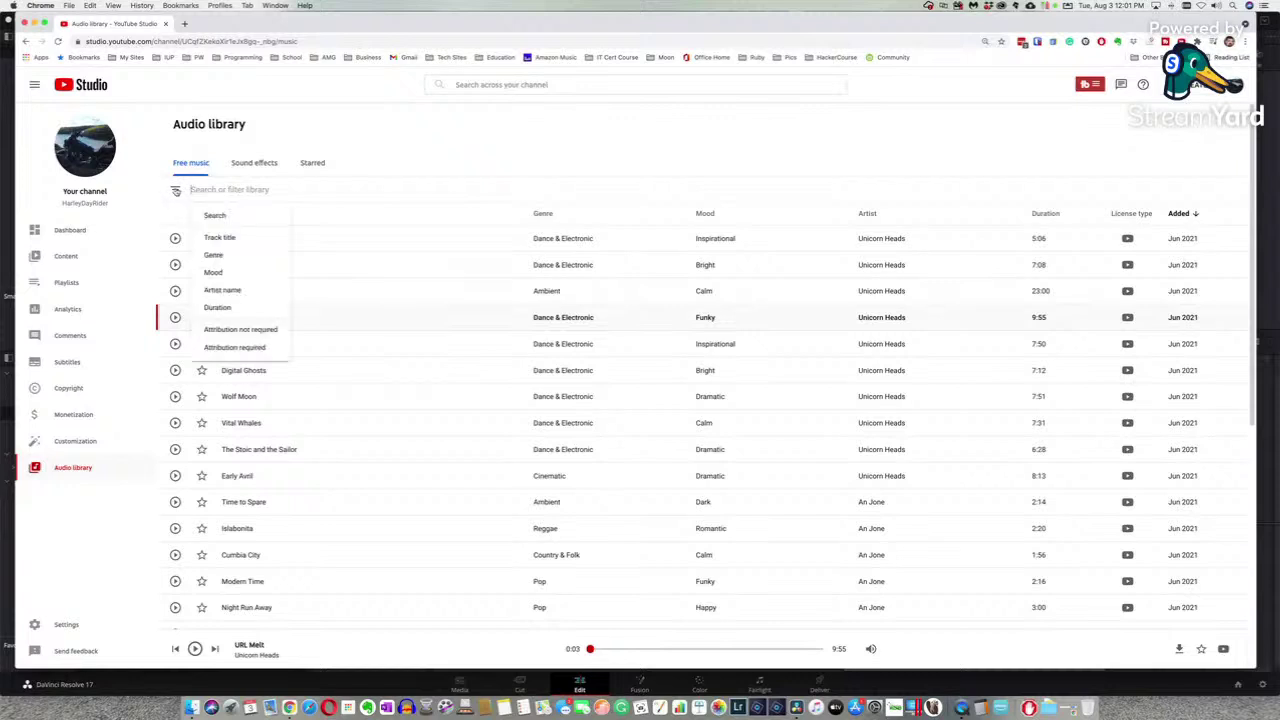
click(214, 256)
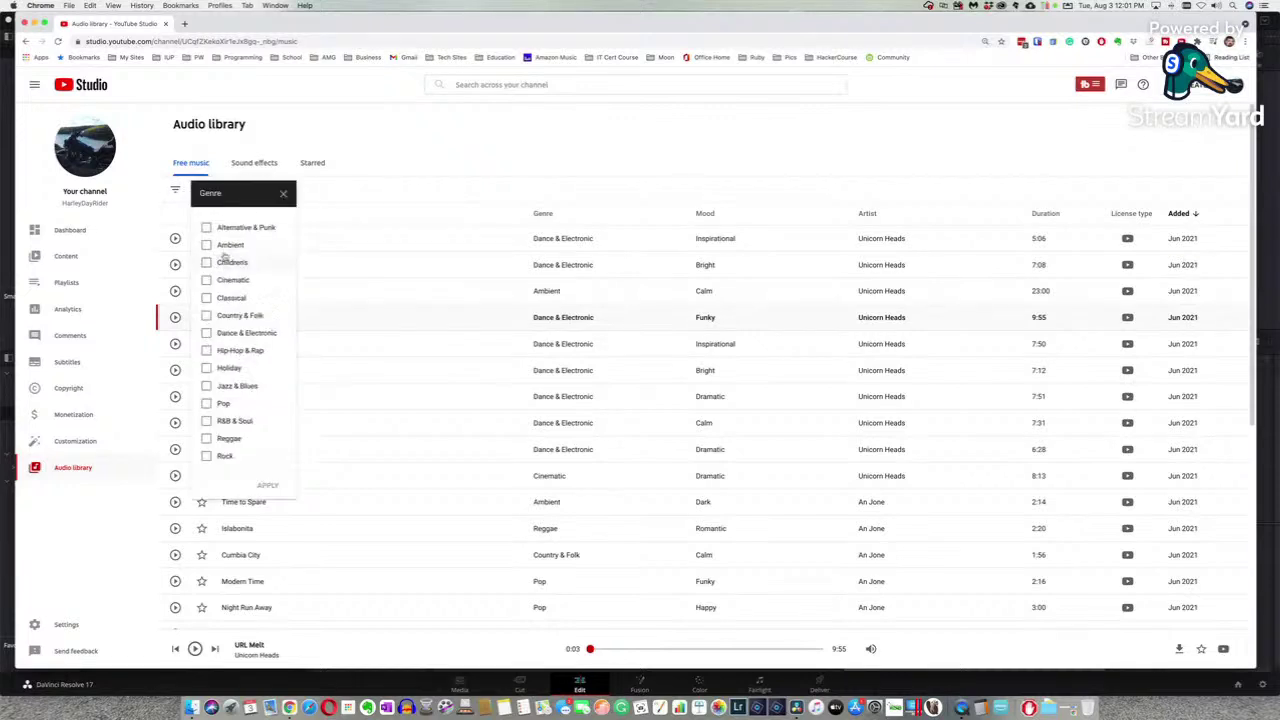
click(205, 282)
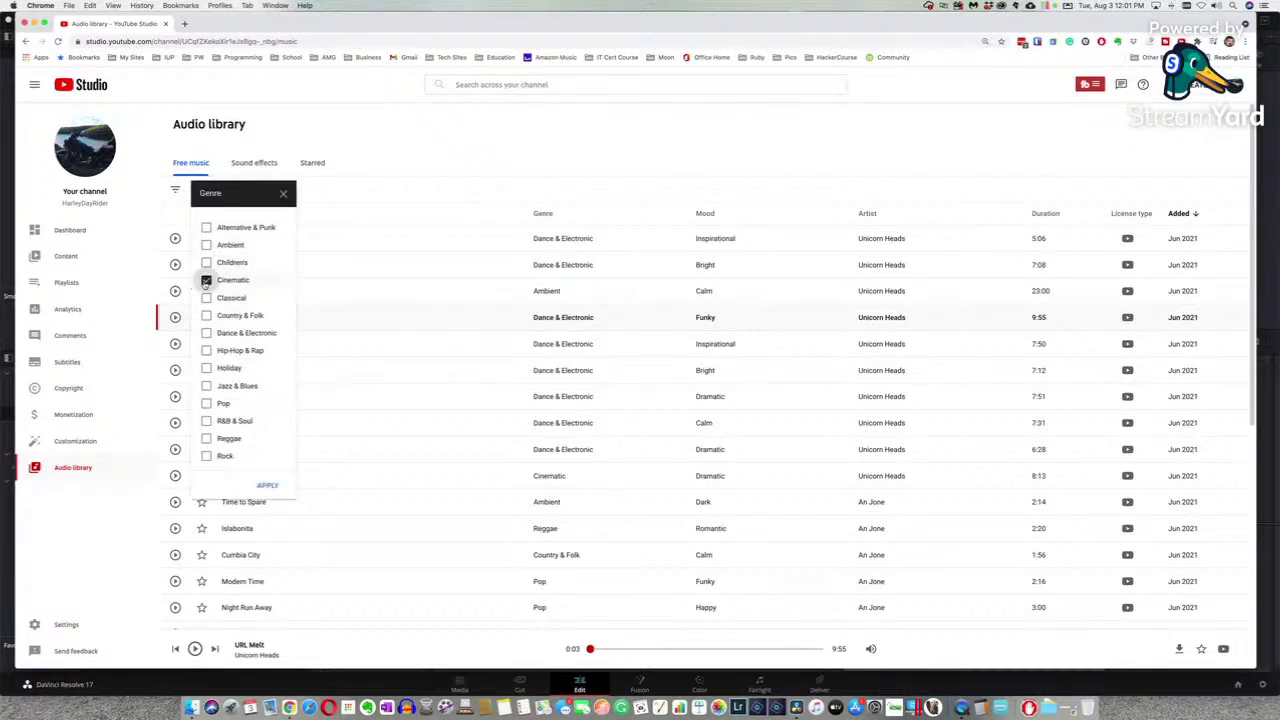
click(268, 486)
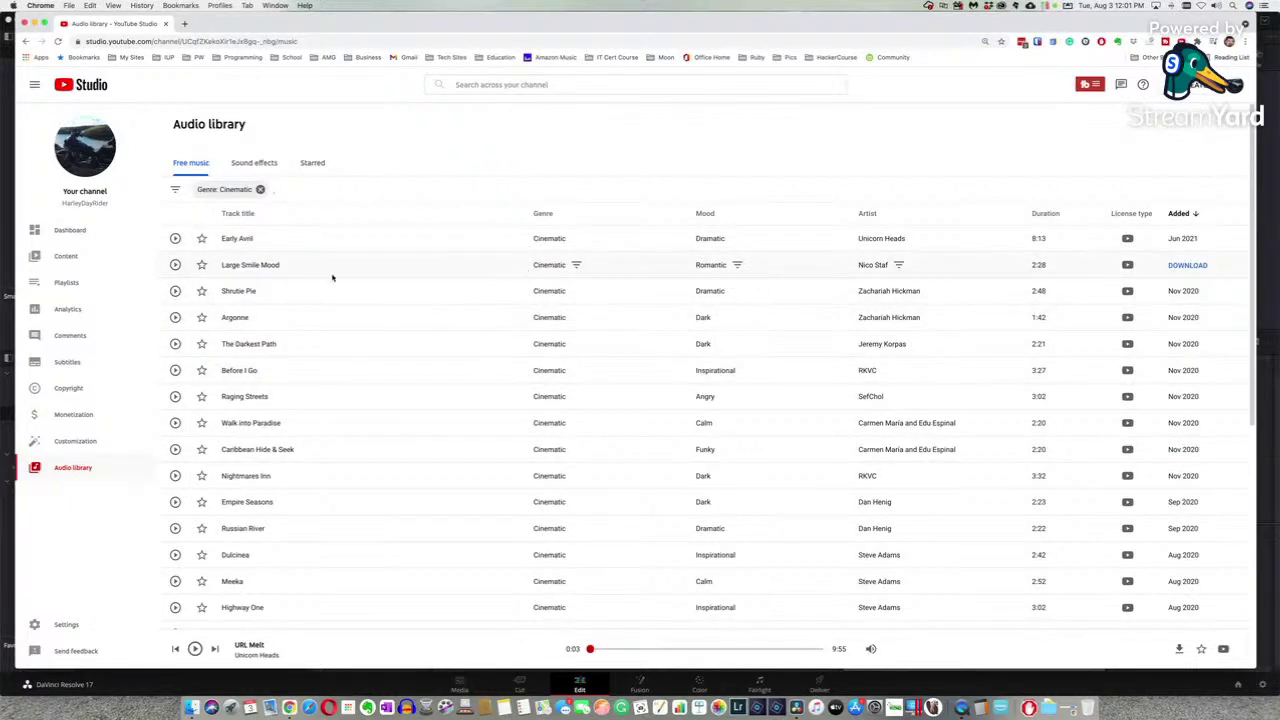
- Preview the Cinematic tracks Large Smile Mood and Shrutie Pie, stopping each after a few seconds
click(175, 265)
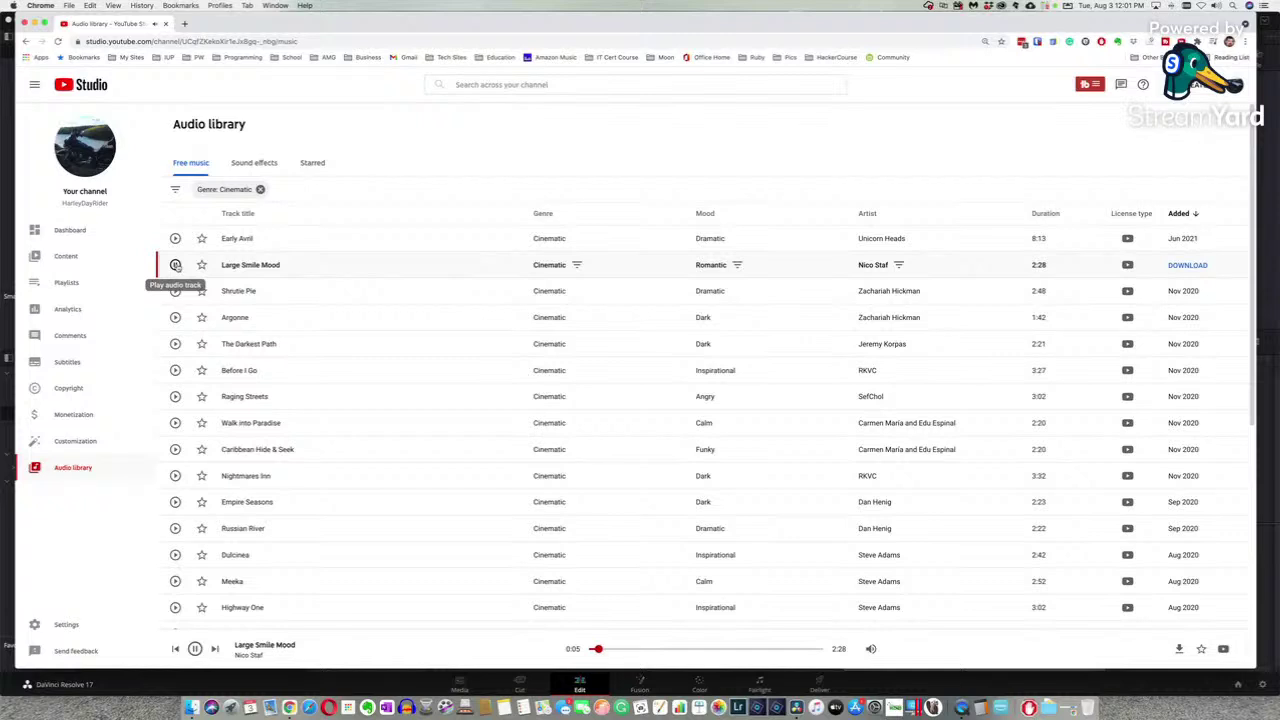
click(175, 265)
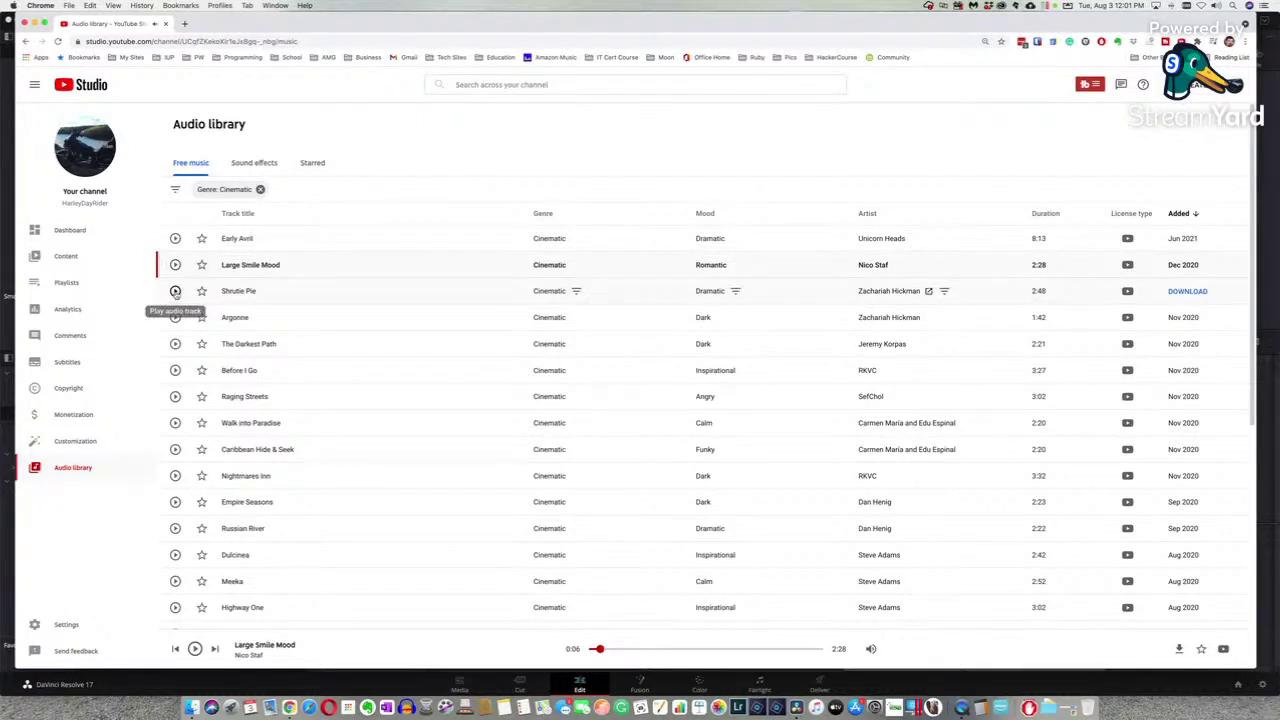
click(176, 291)
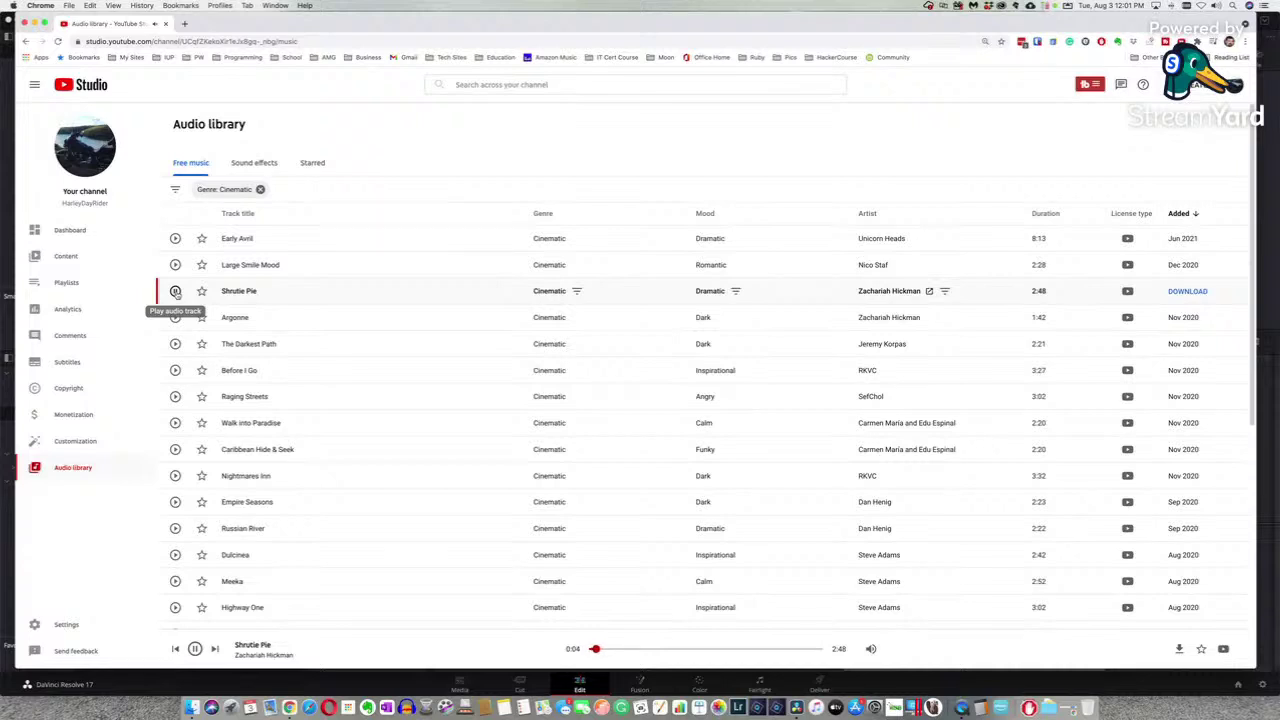
click(175, 291)
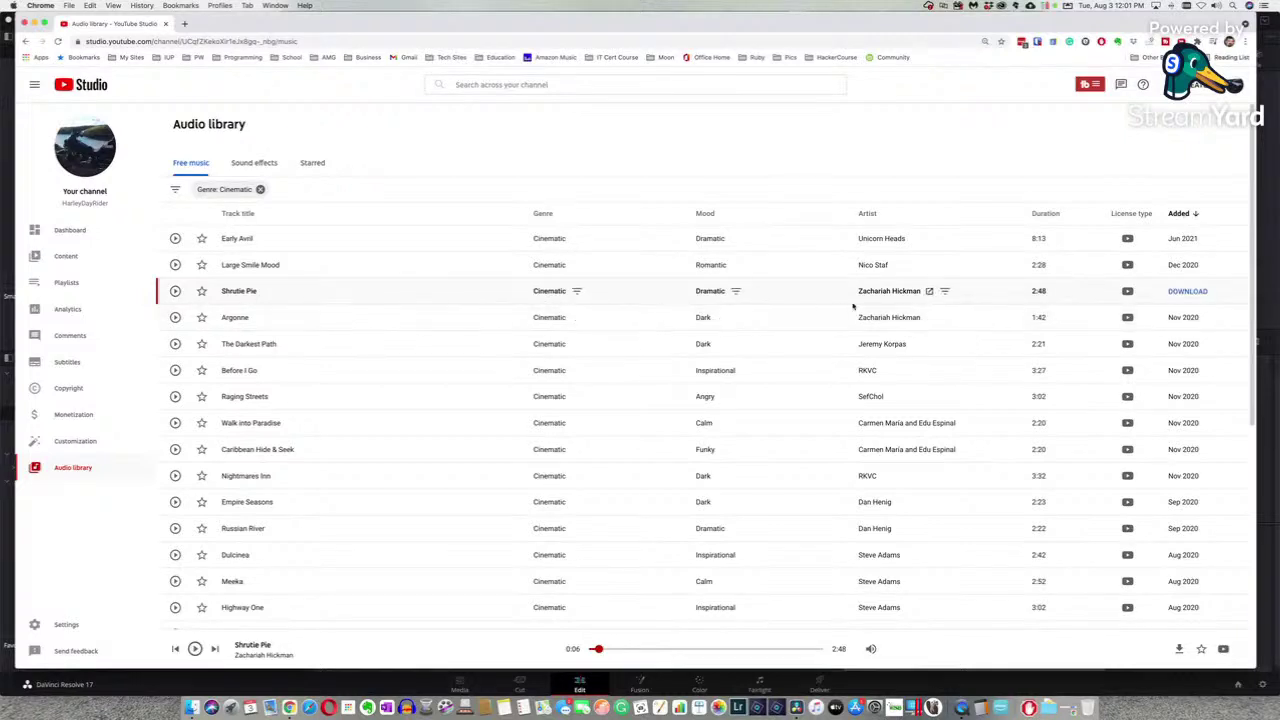
- Download the Shrutie Pie track as MP3 audio into a new folder named Audio inside HarleyDayRider's 1-Intro folder
click(1188, 292)
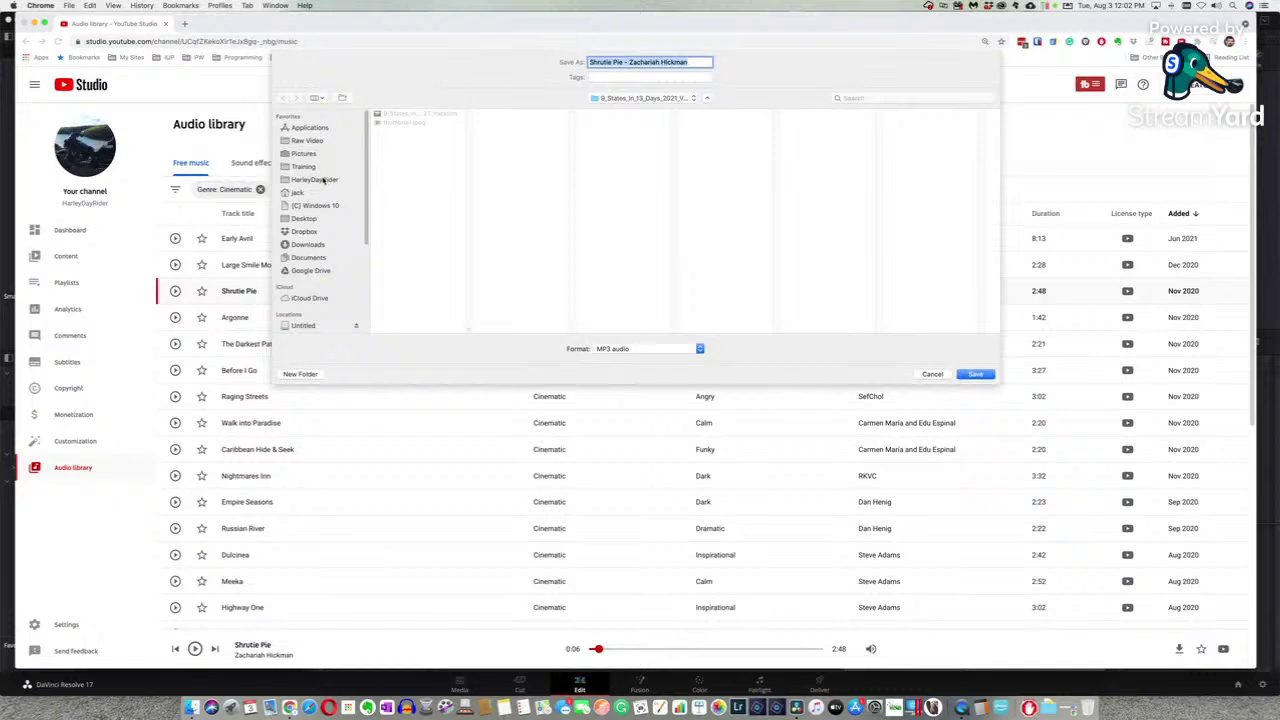
click(323, 180)
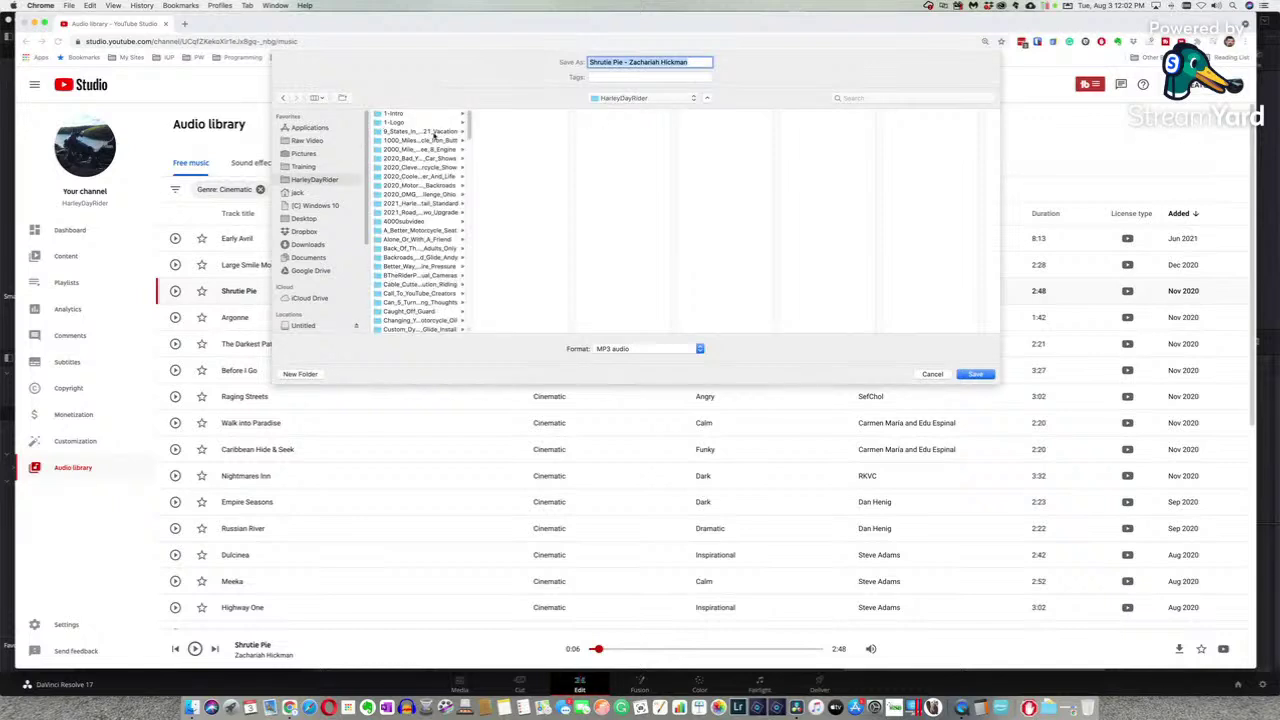
click(398, 114)
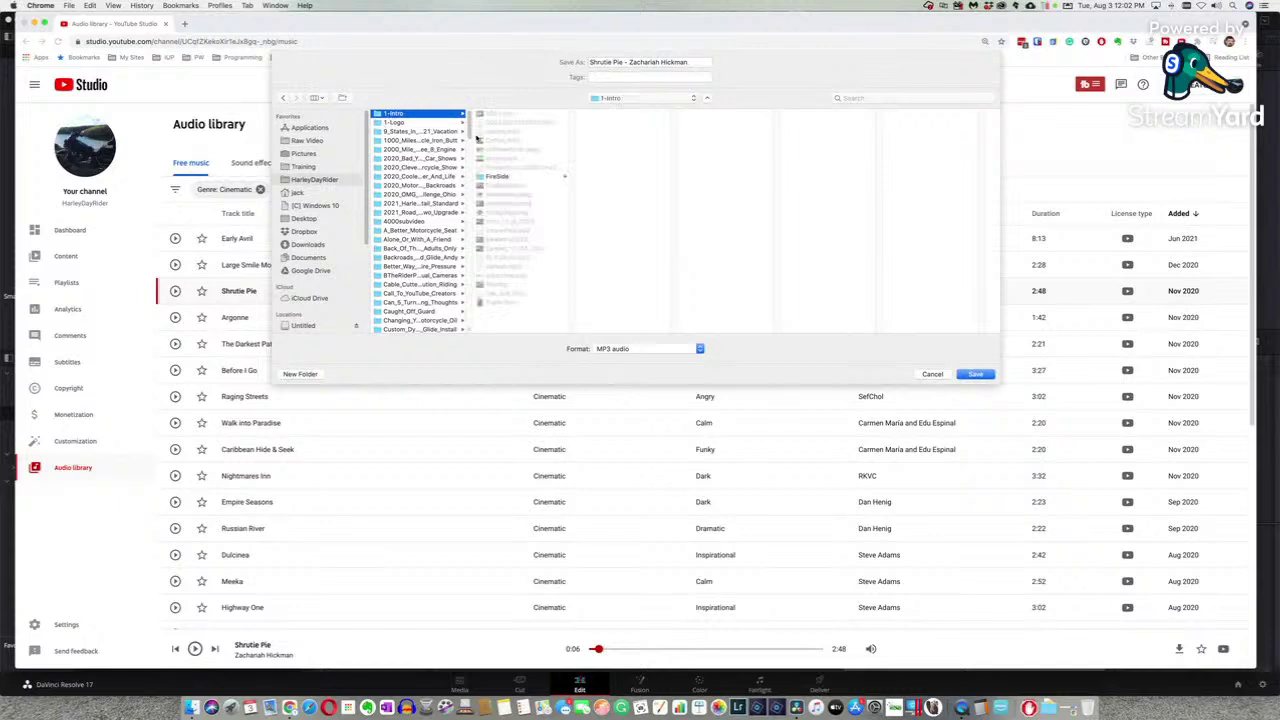
click(300, 374)
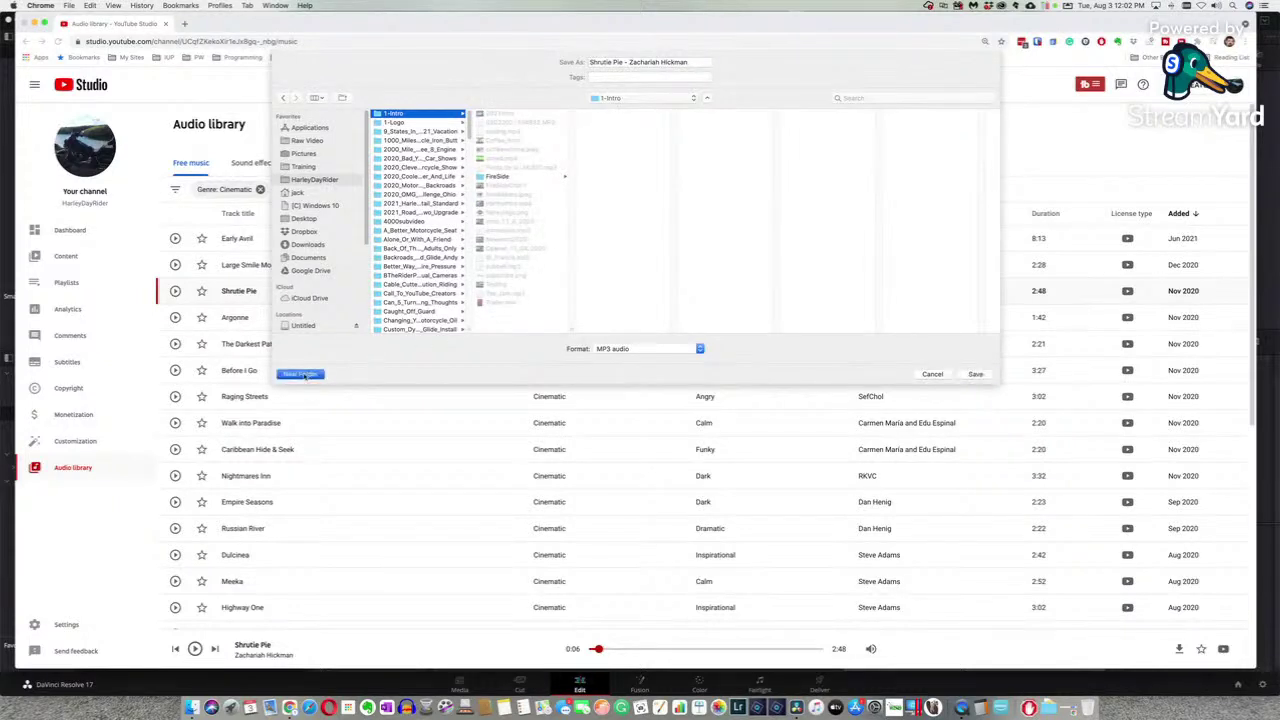
text(Au)
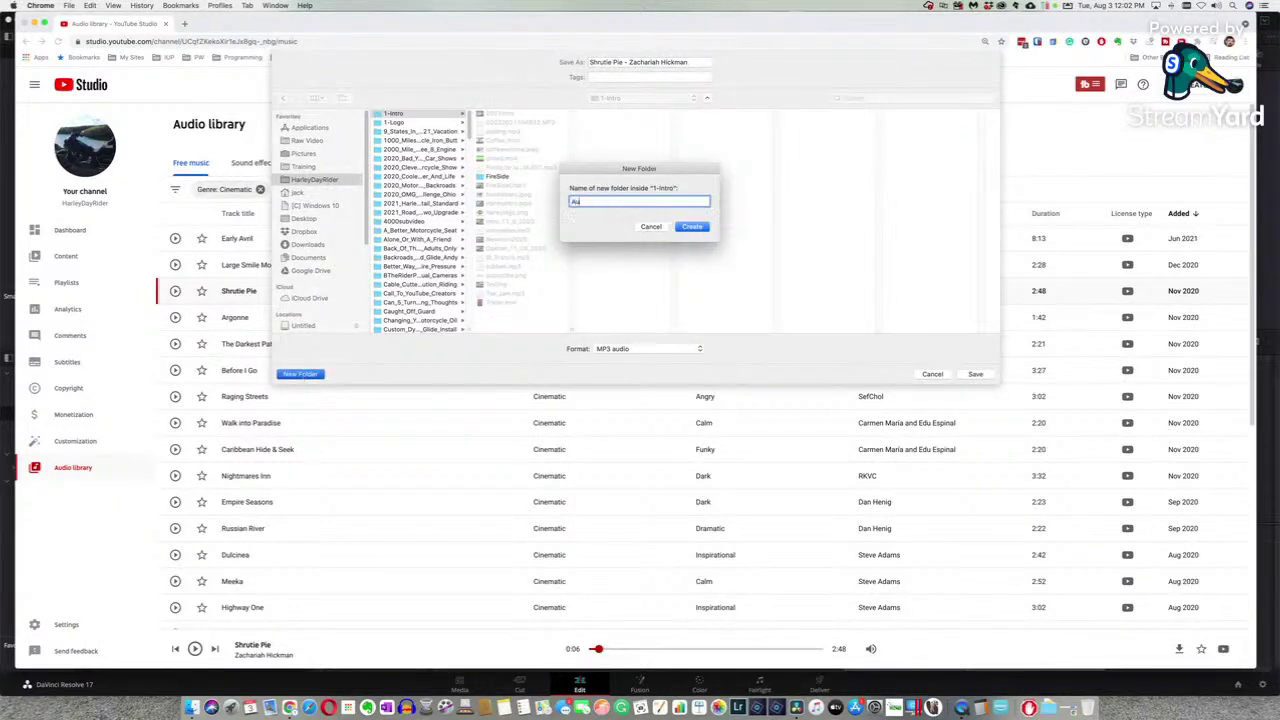
text(dio)
click(696, 227)
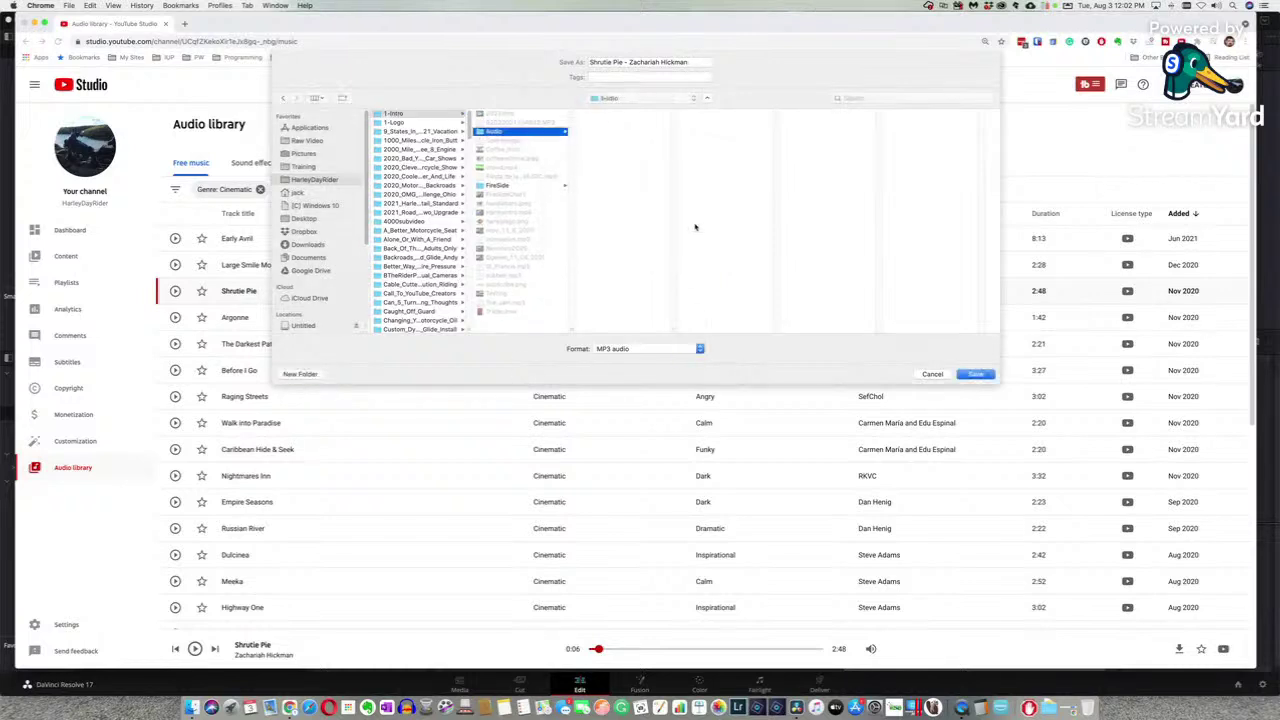
click(975, 375)
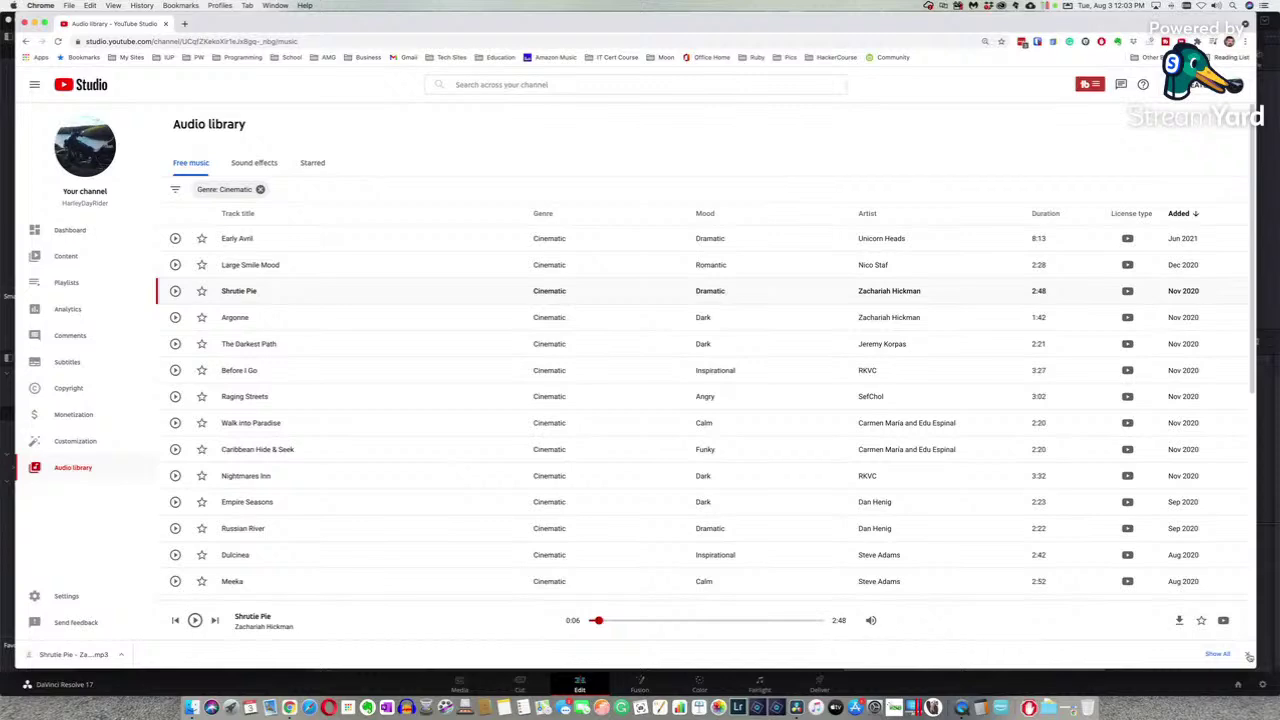
- Switch back to DaVinci Resolve and place the timeline playhead at about 01:07:39:16 in the last ride clip
click(403, 681)
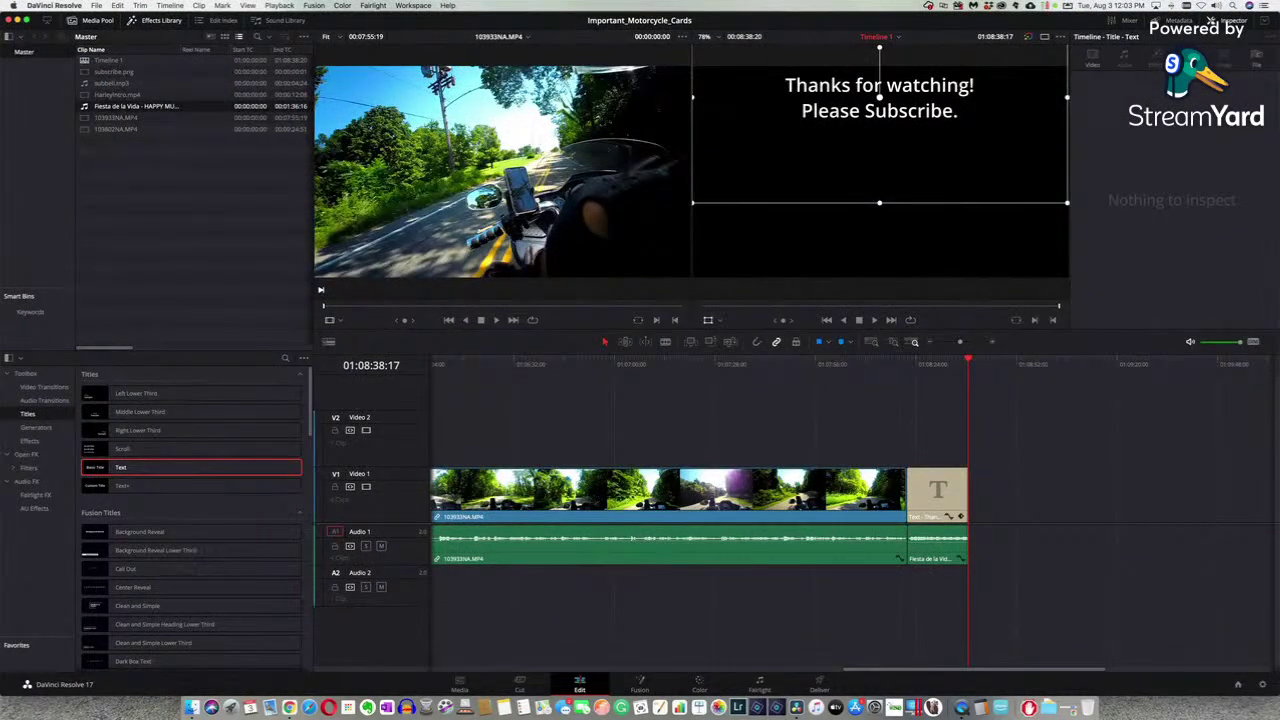
key(super+Tab)
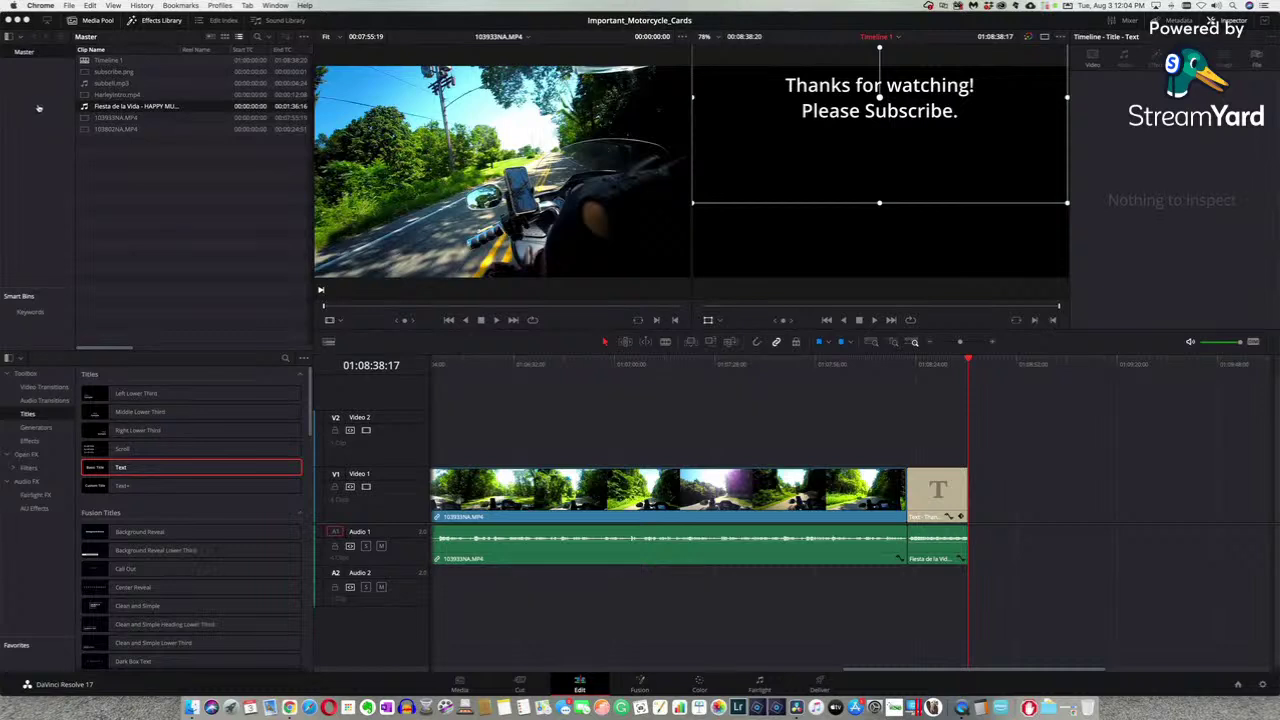
click(38, 106)
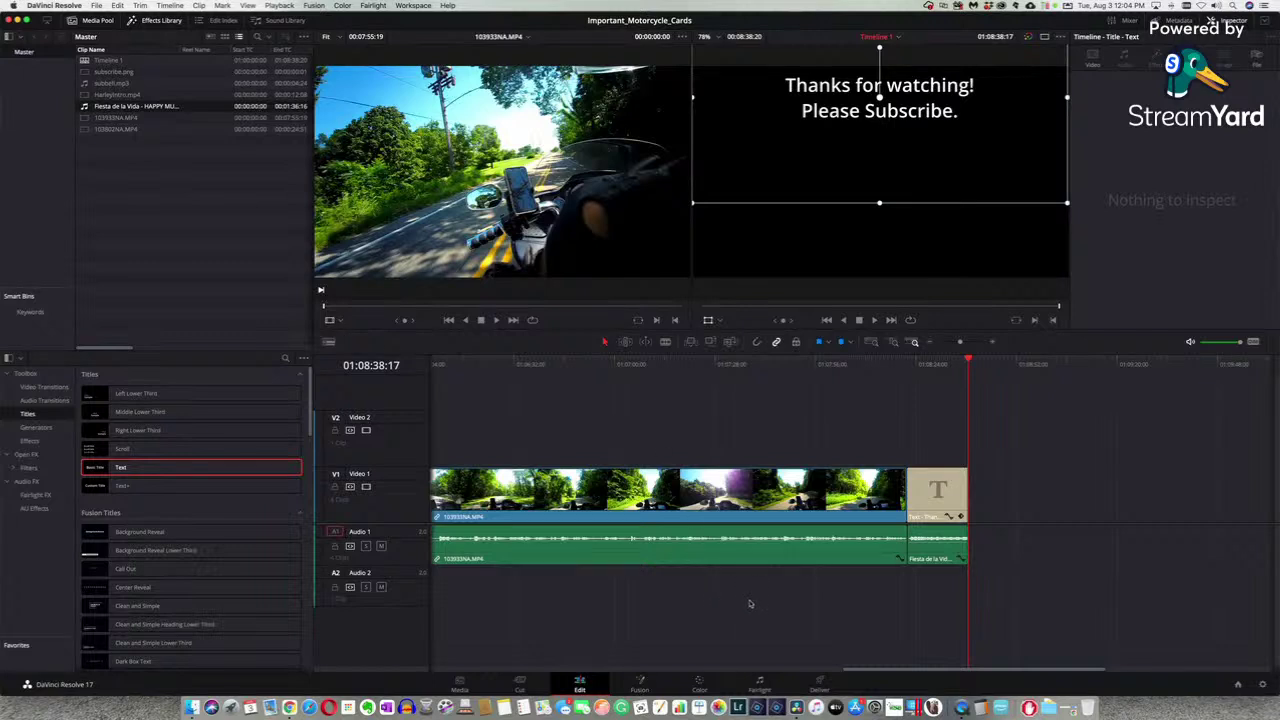
click(757, 370)
scroll(700, 418, right, 1)
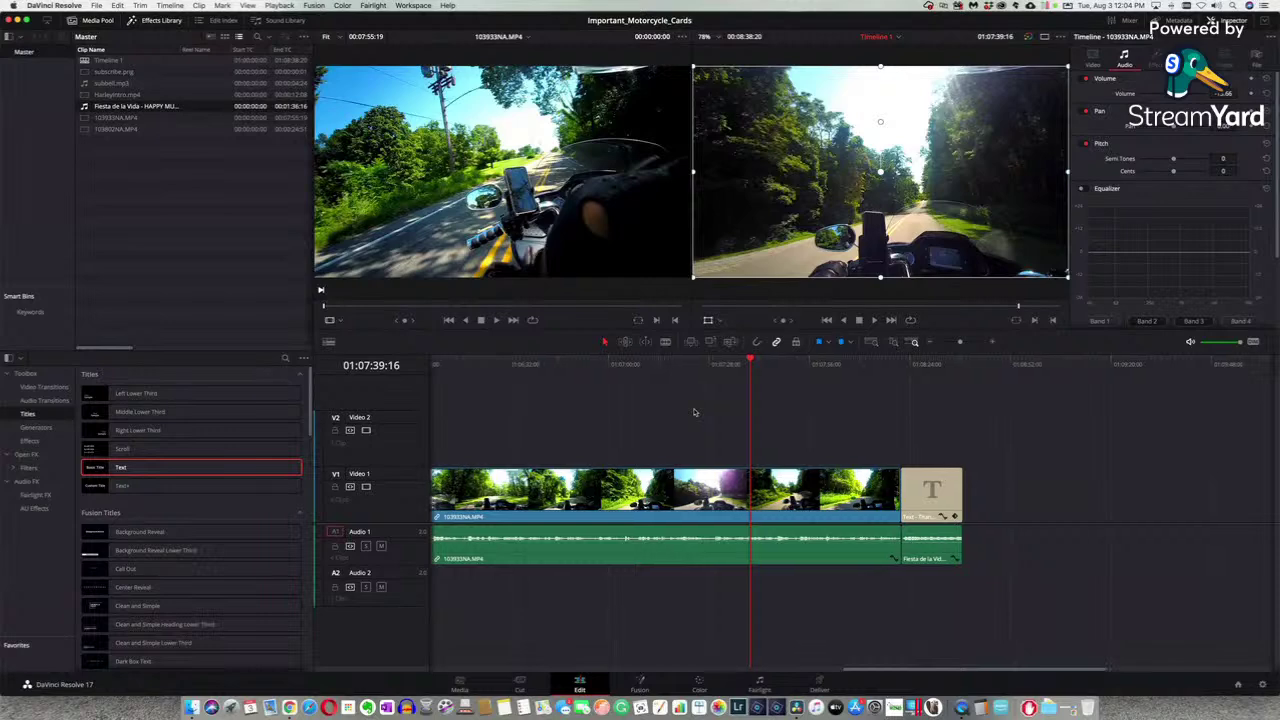
- Open the Deliver page, set the render file name to Important_Motorcycle_Documents, and copy that name
click(820, 683)
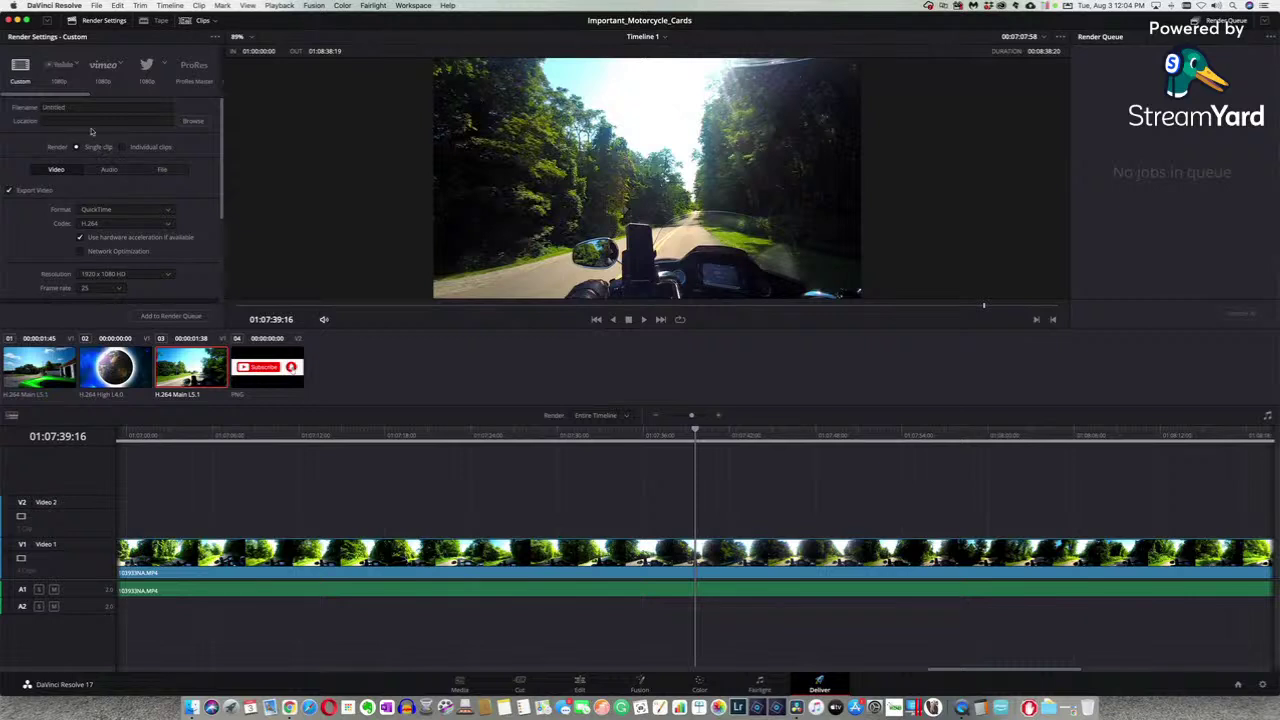
drag(89, 106, 41, 111)
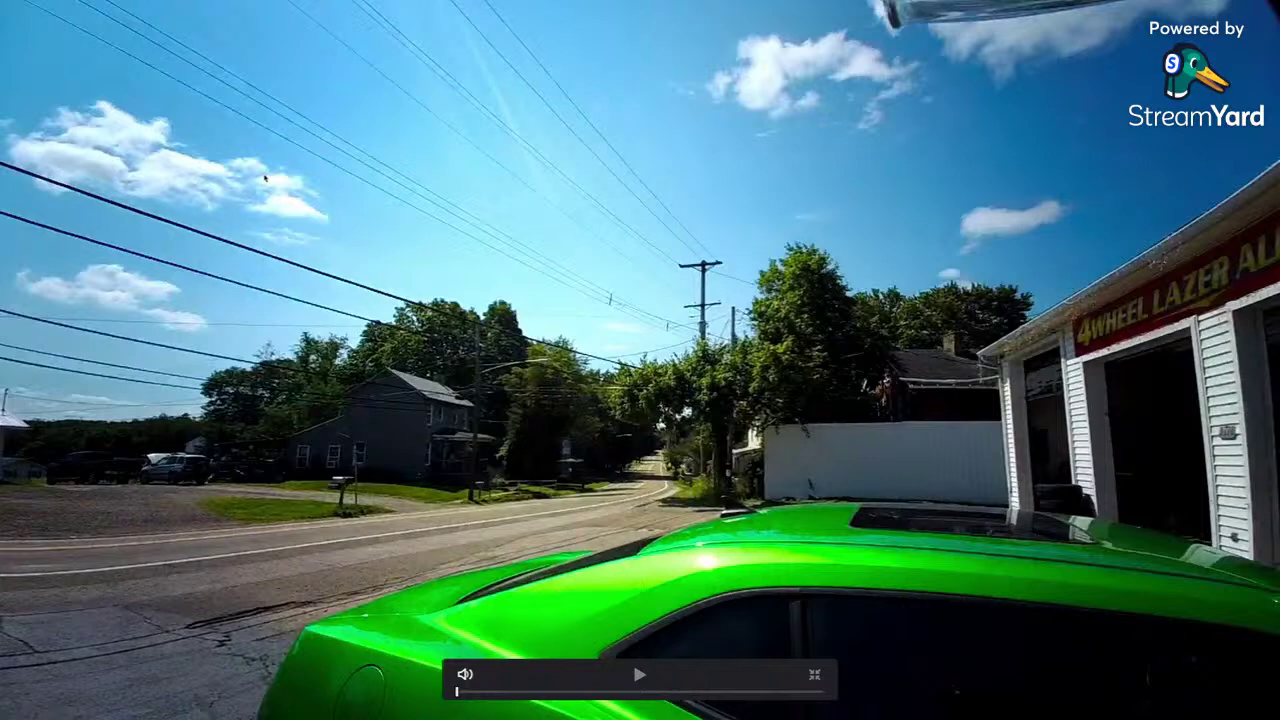
key(super+w)
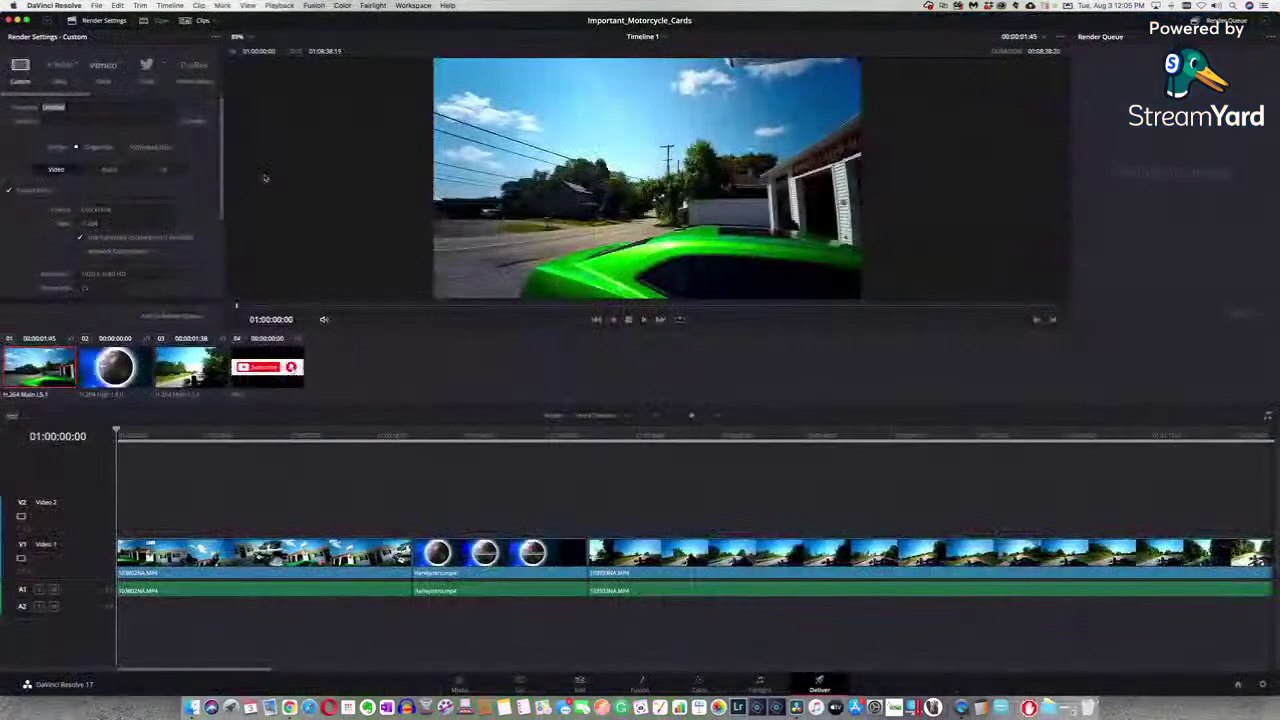
click(88, 106)
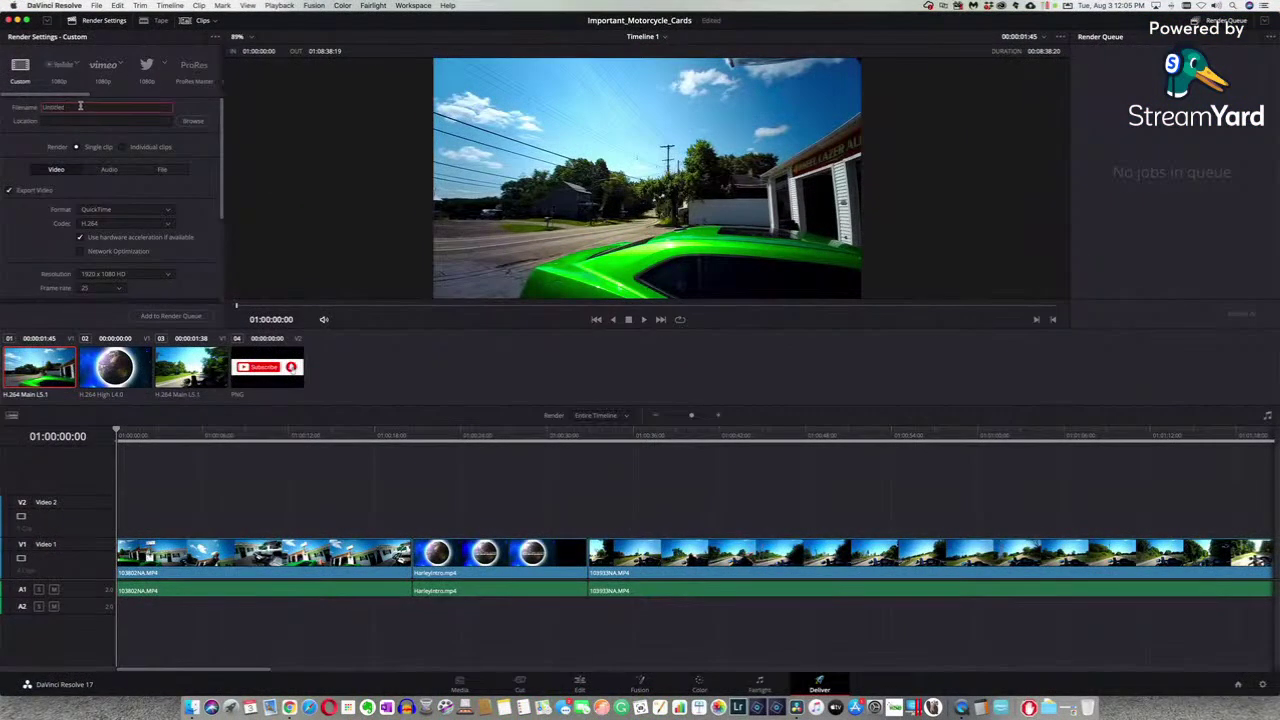
text(Important_Motorcycle_Documents)
drag(146, 107, 41, 107)
key(super+c)
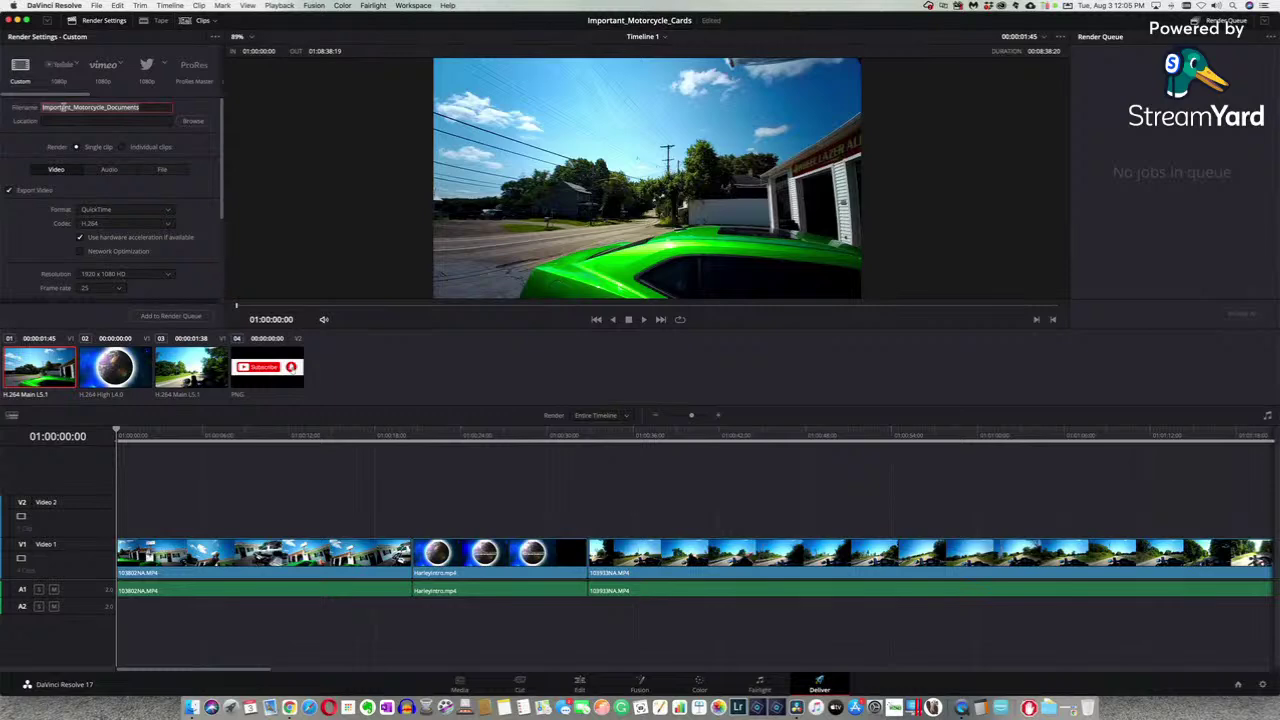
- Set the render location to a new folder named Important_Motorcycle_Documents inside Training's HarleyDayRider folder
click(191, 122)
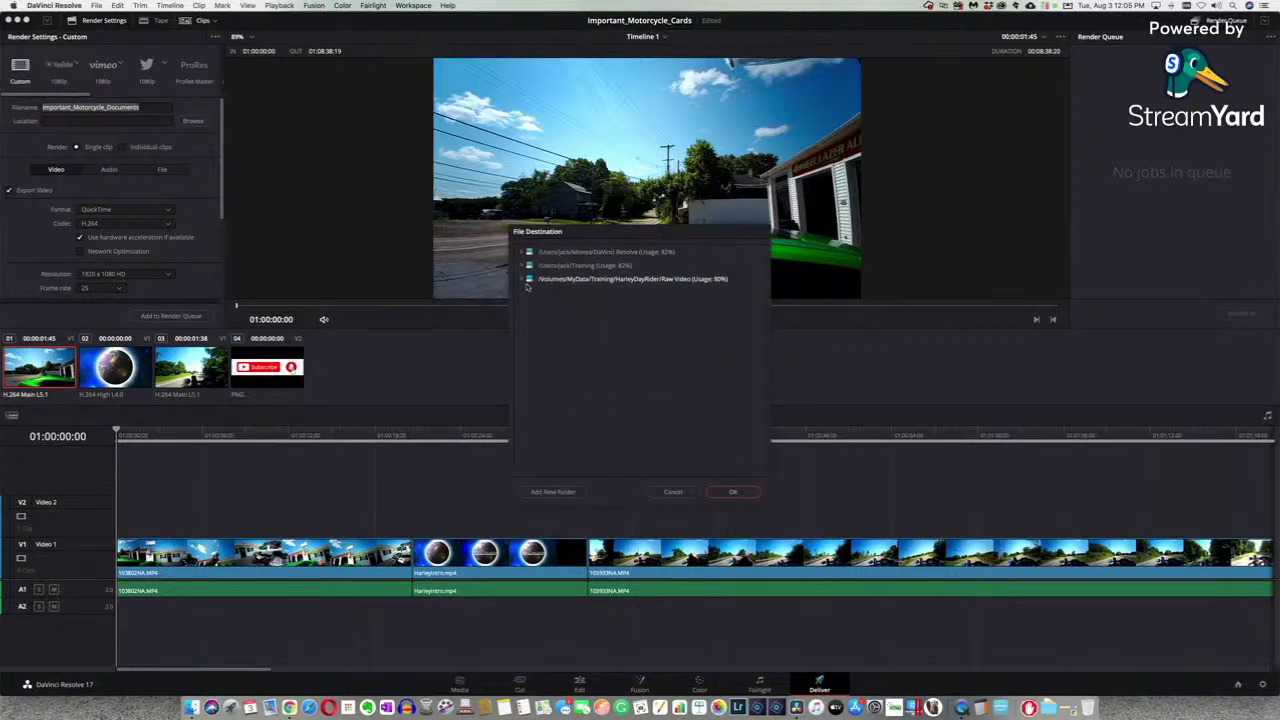
click(522, 265)
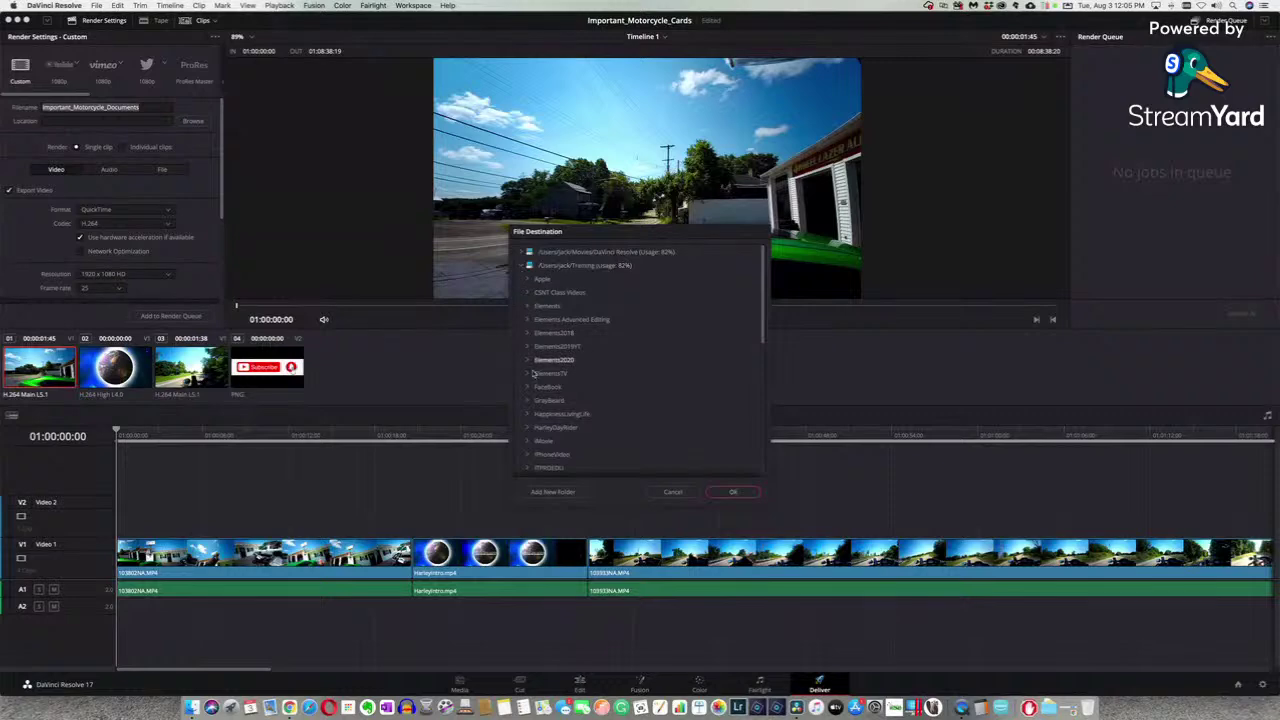
click(566, 428)
click(528, 427)
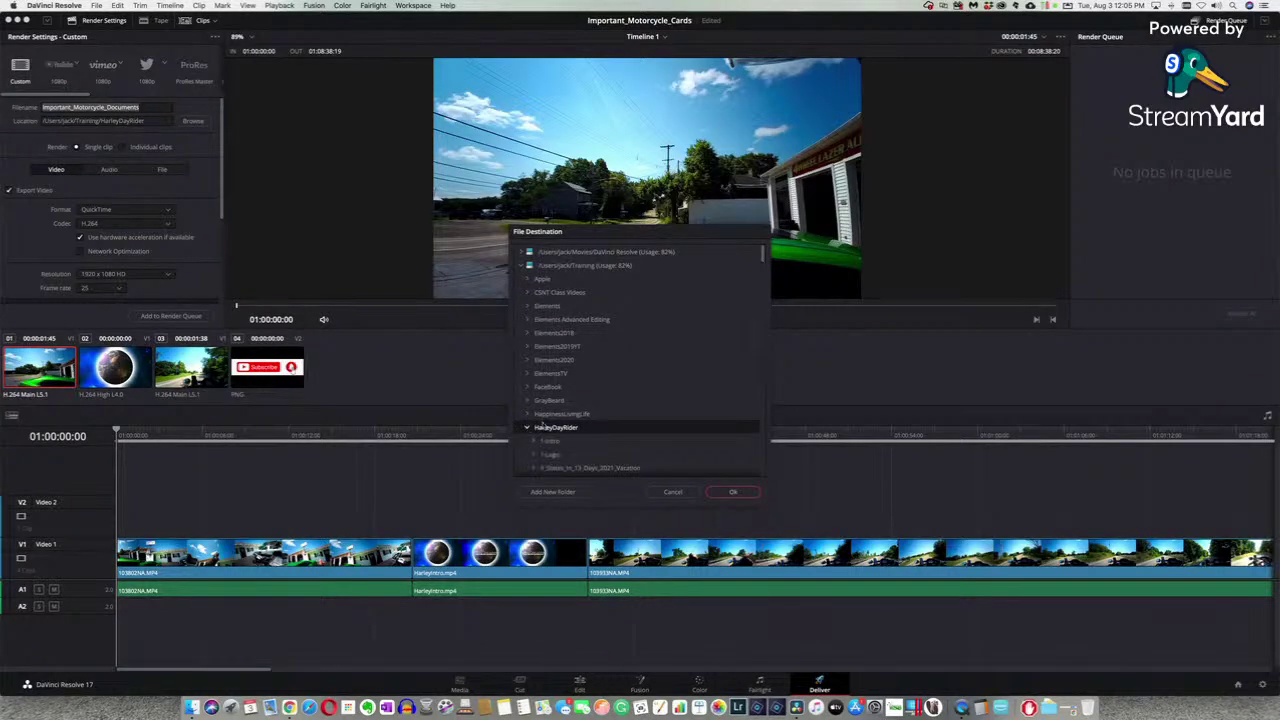
click(553, 492)
key(super+v)
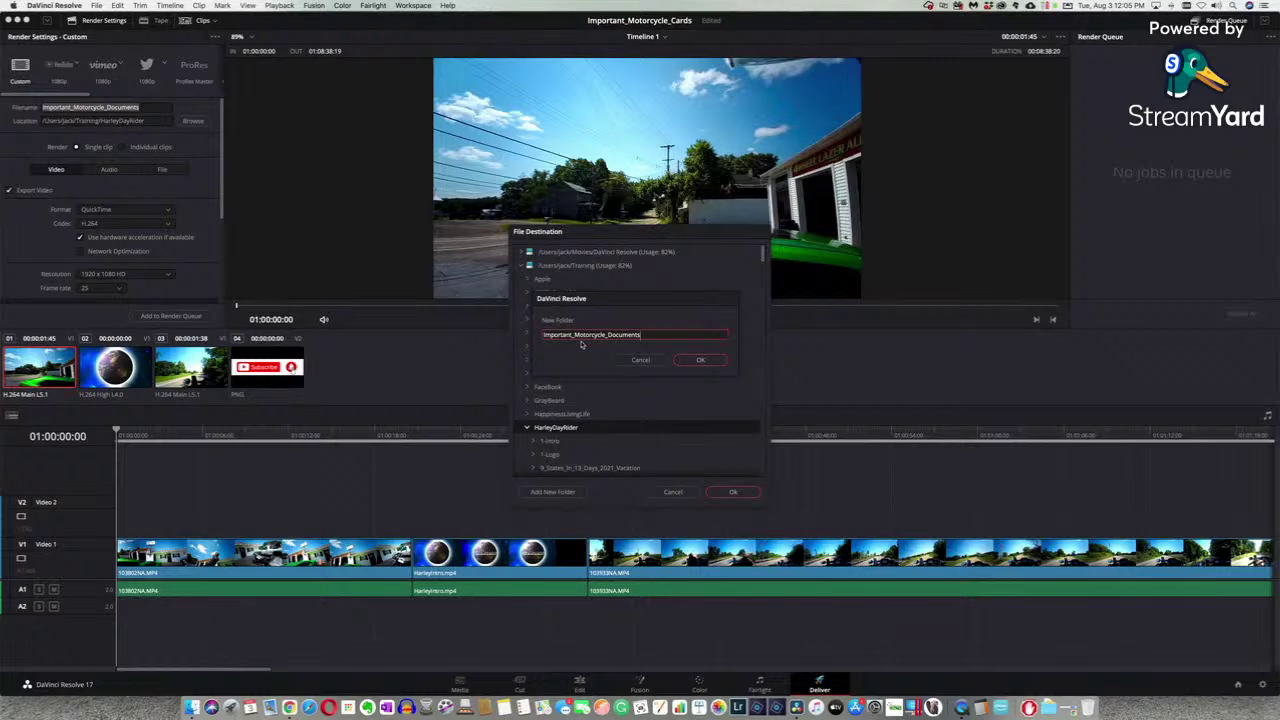
click(700, 361)
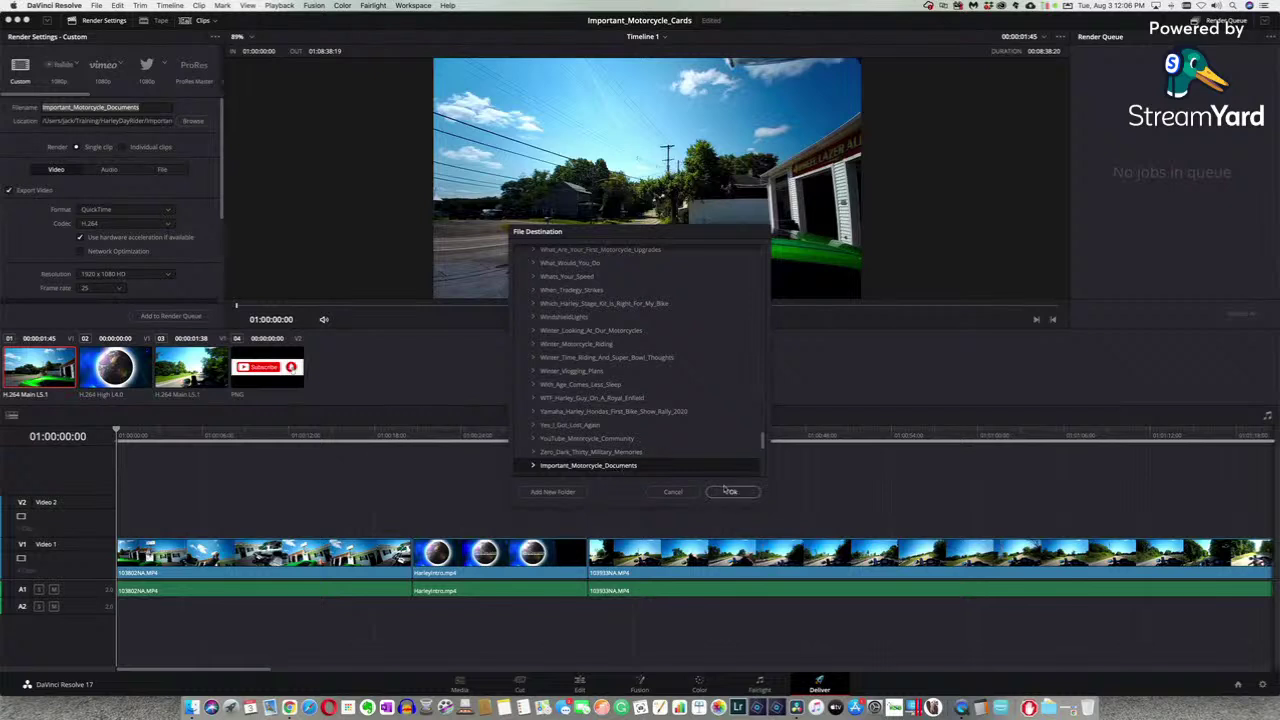
click(732, 492)
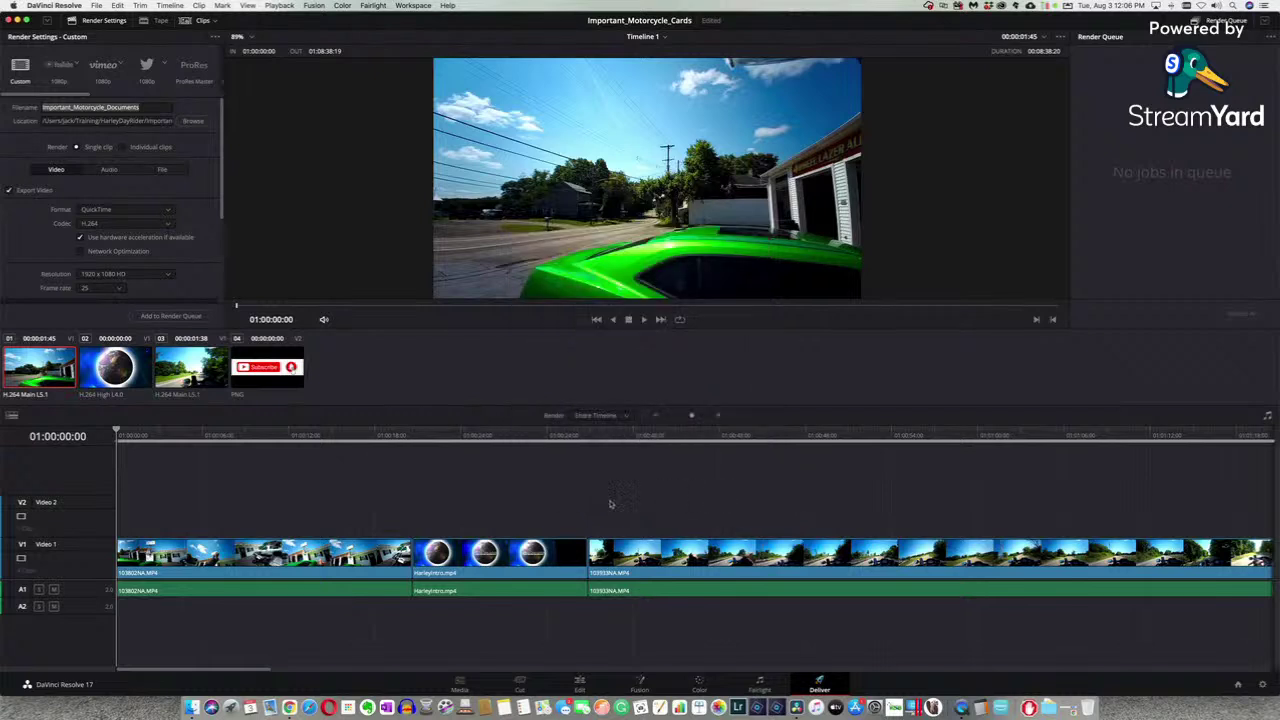
- Add the timeline to the render queue and render all queued jobs
click(141, 317)
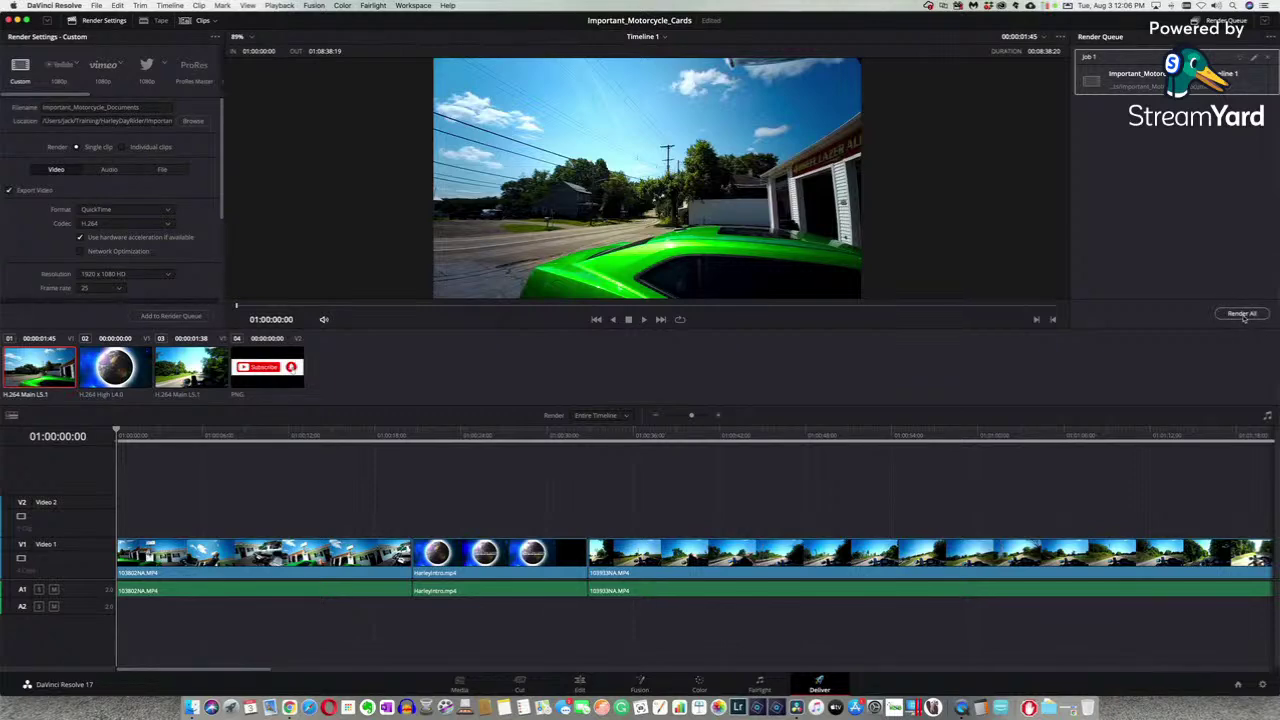
click(1242, 314)
- Show the HarleyDayRider folder in an enlarged Finder window, with its column widened to fit the full folder names
click(192, 705)
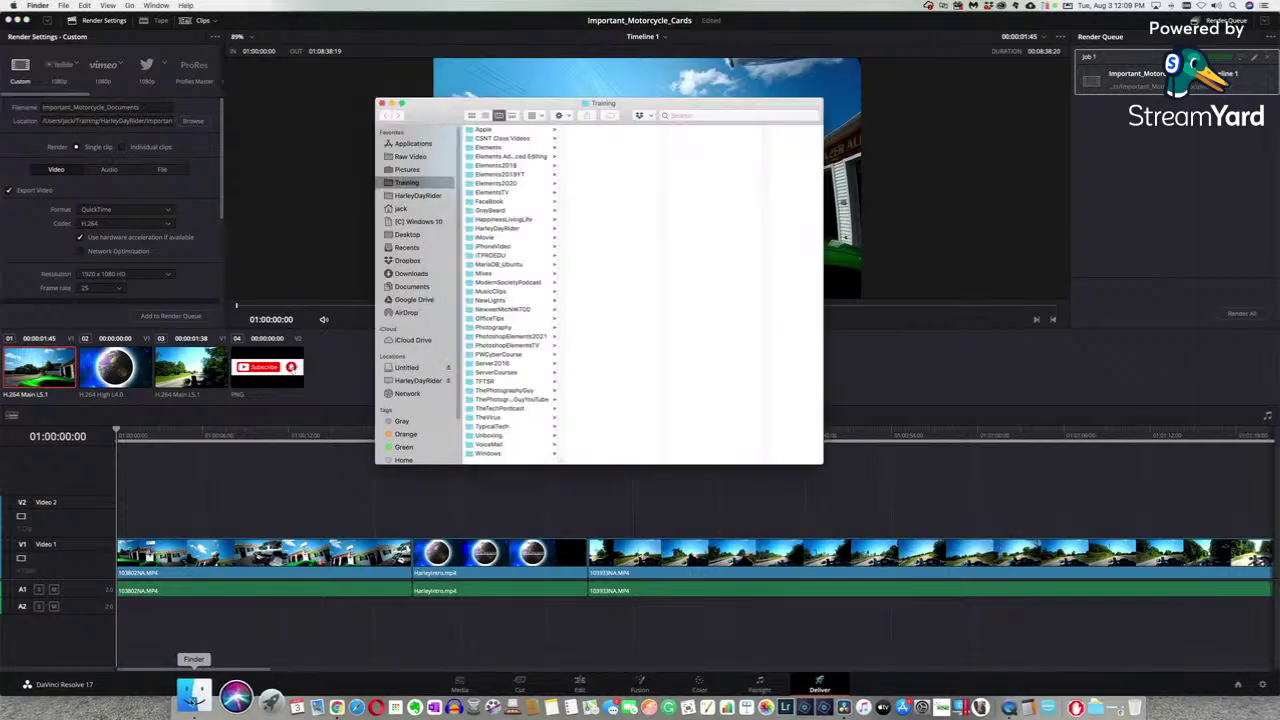
drag(441, 122, 424, 92)
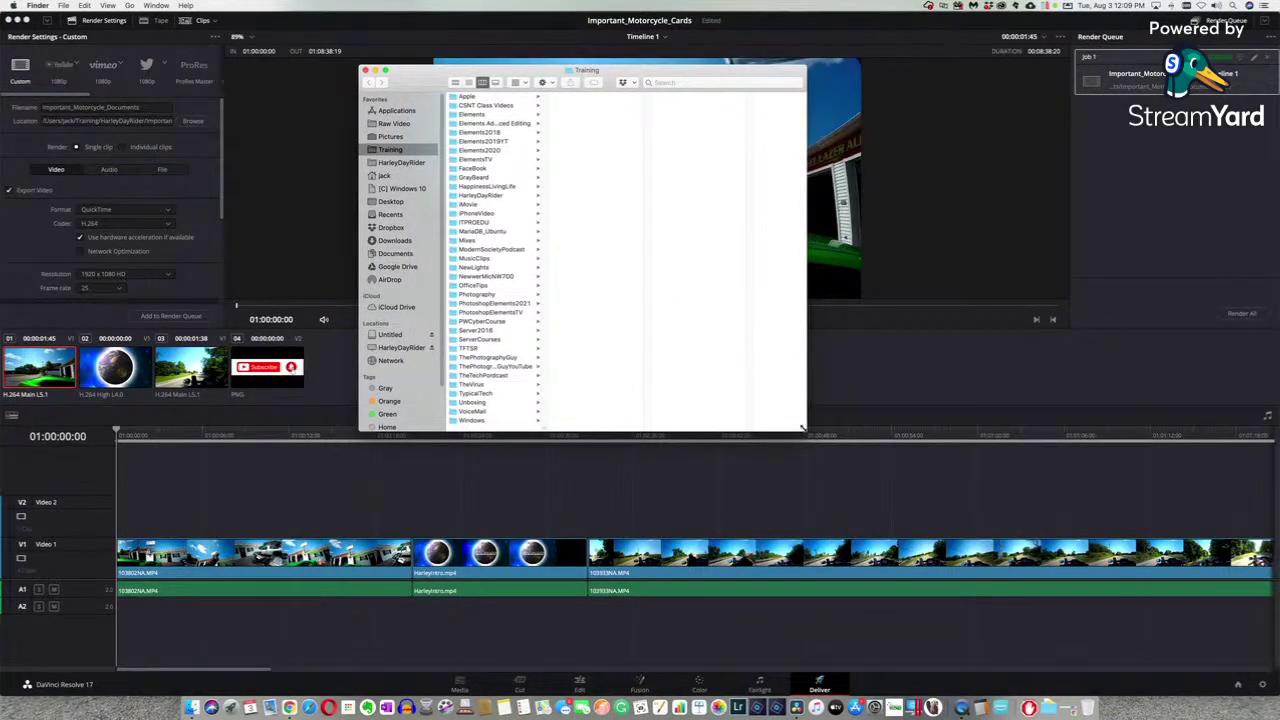
drag(805, 430, 1033, 578)
click(400, 163)
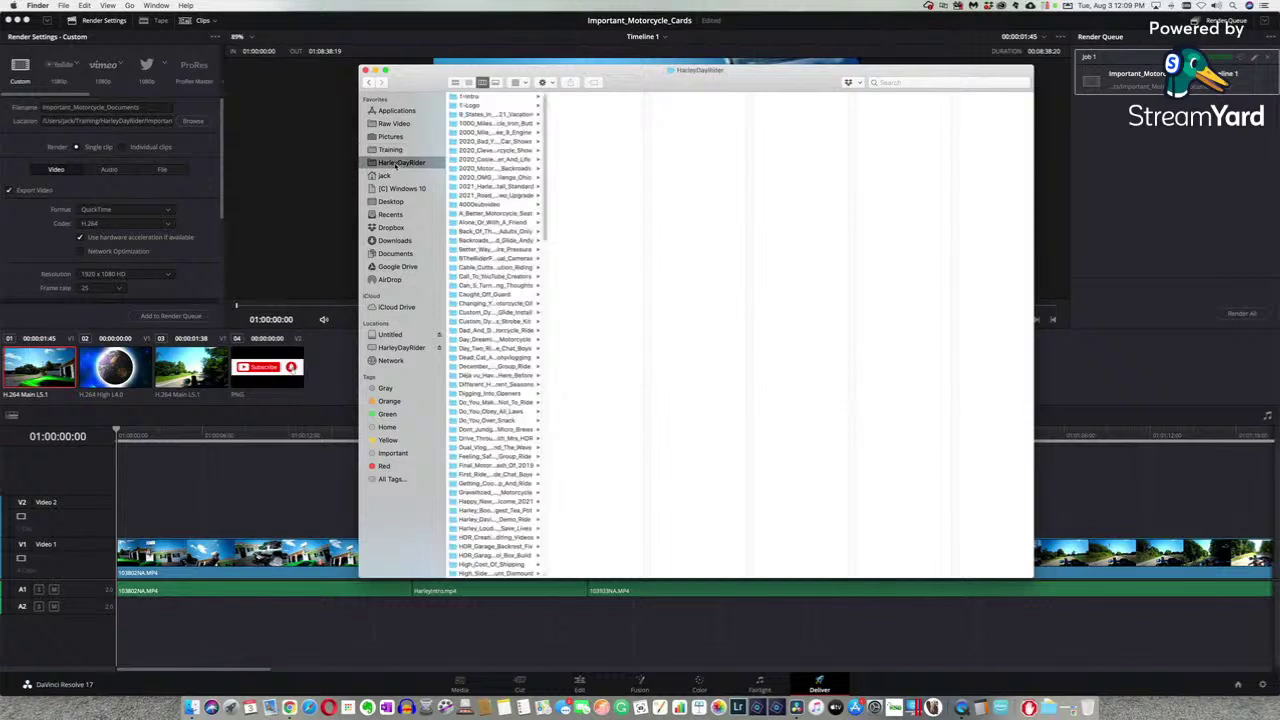
drag(544, 574, 690, 570)
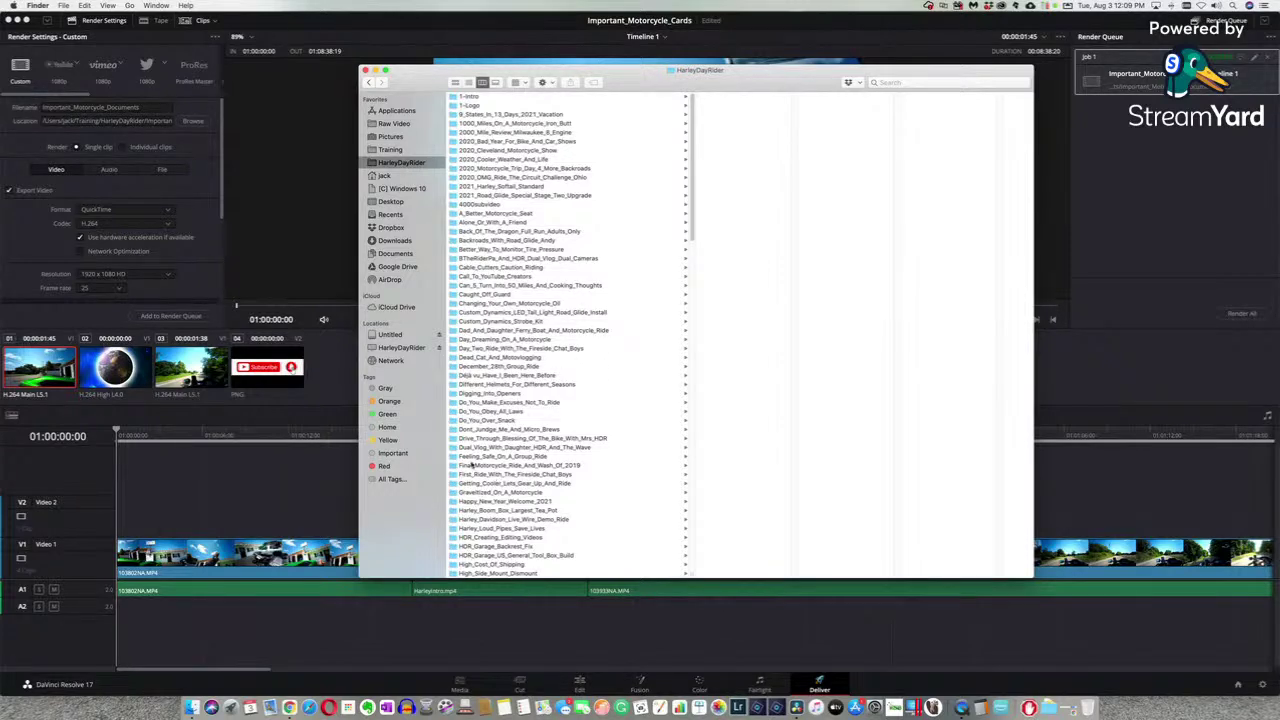
- Open the rendered Important_Motorcycle_Documents movie from its own folder in QuickTime Player
scroll(495, 464, down, 5)
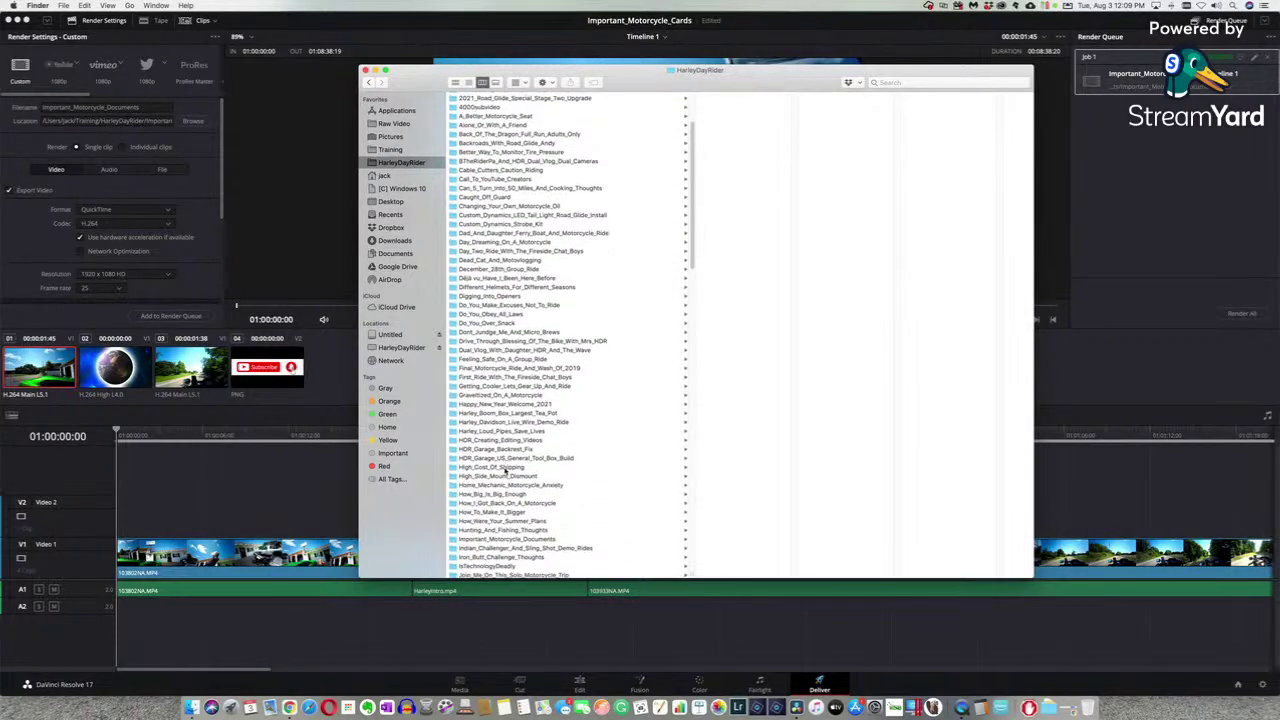
click(490, 454)
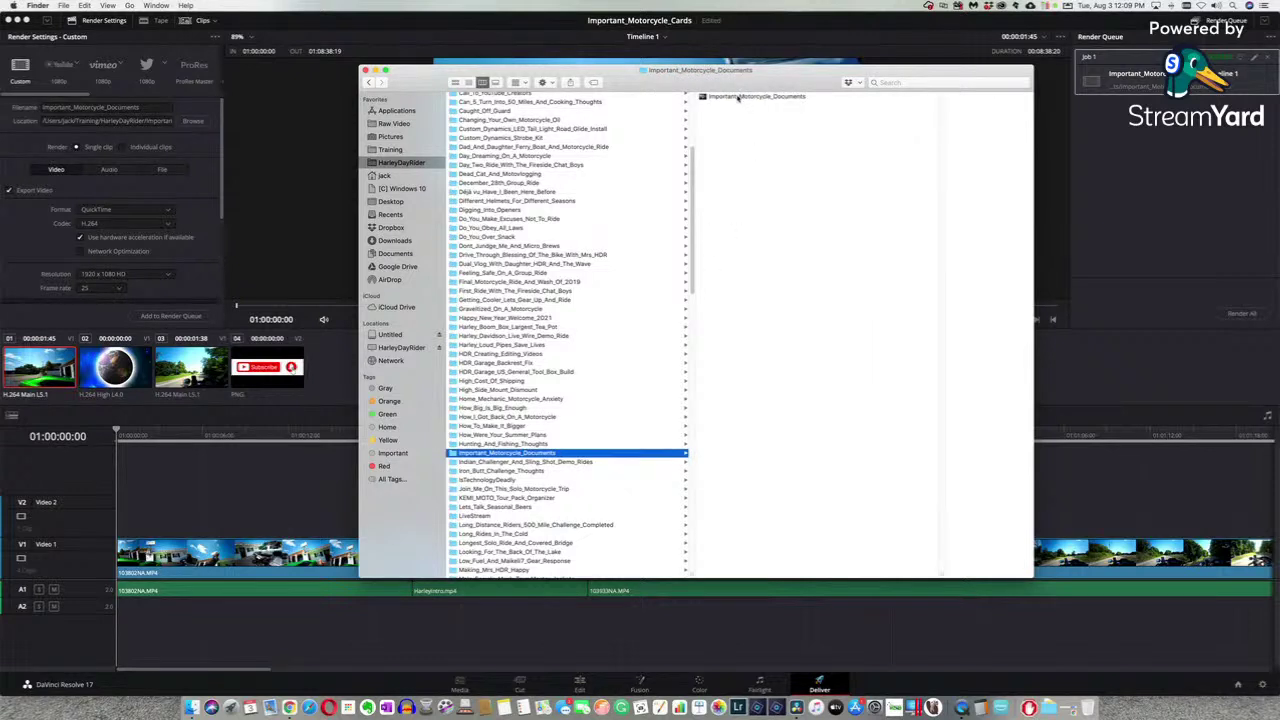
click(738, 96)
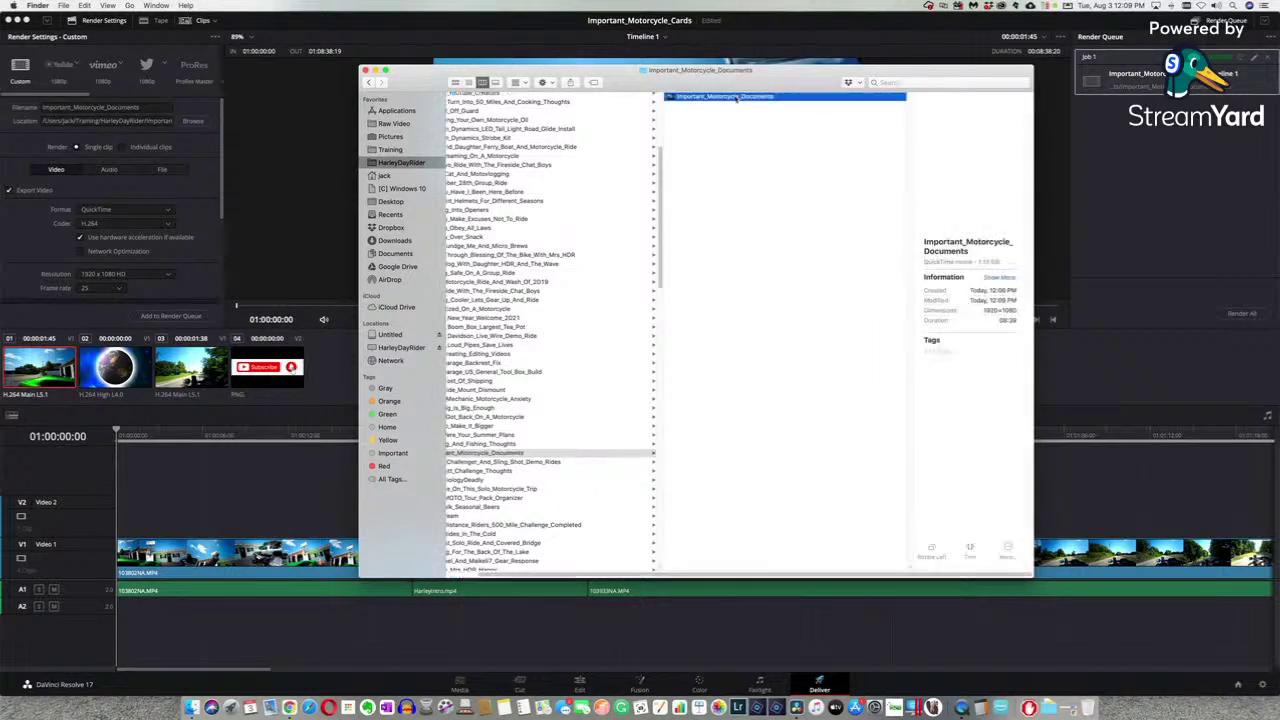
right_click(678, 98)
mouse_move(691, 116)
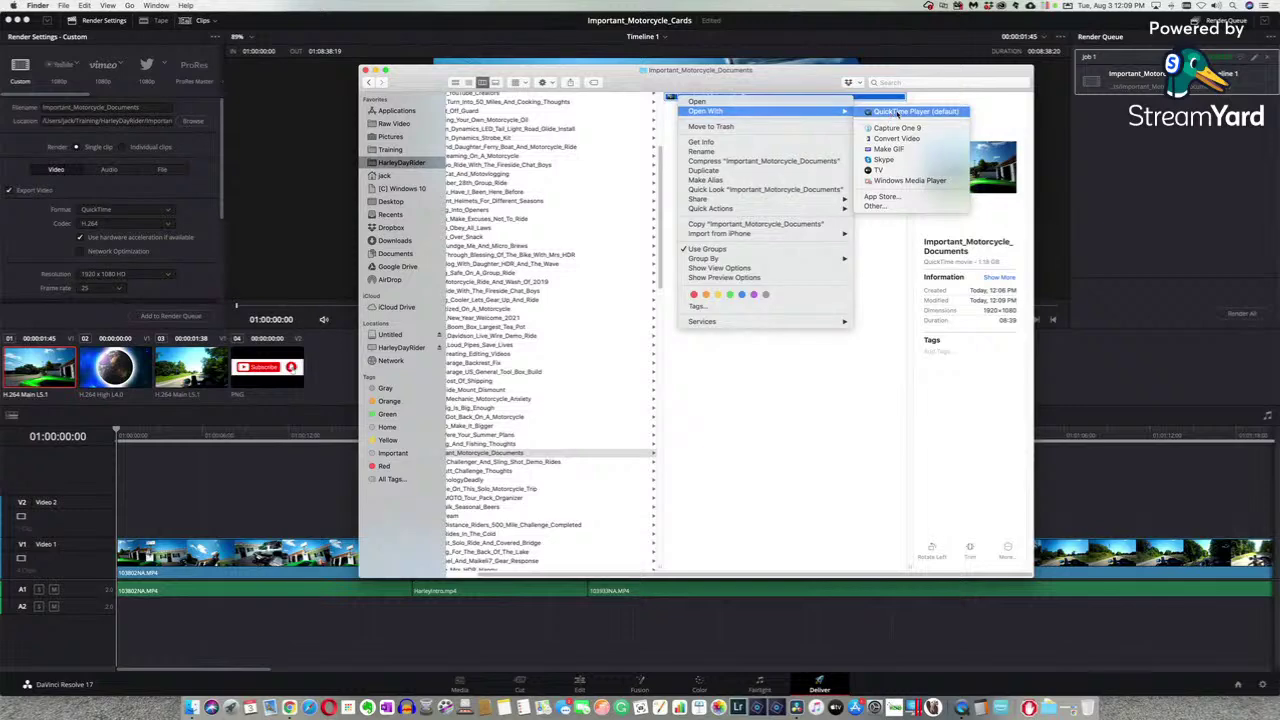
click(900, 112)
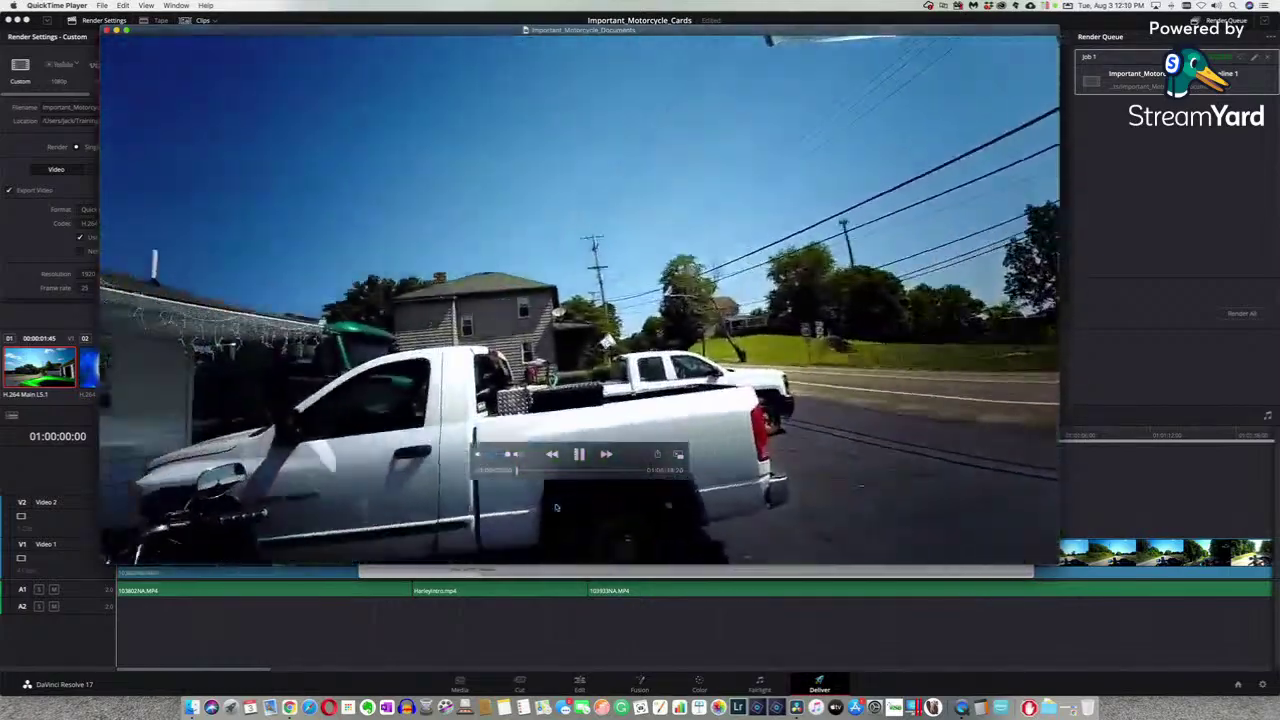
- Review the rendered movie with the volume raised, pause at the closing subscribe title, and quit QuickTime Player
key(XF86AudioRaiseVolume)
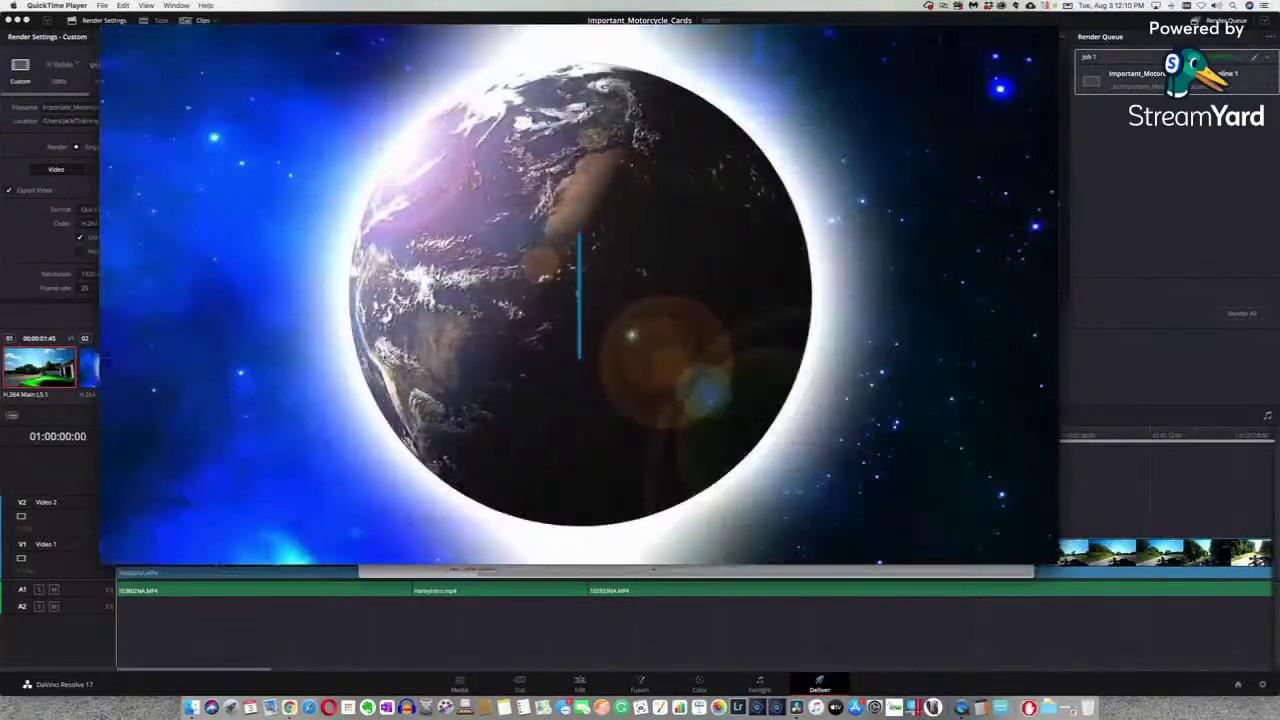
mouse_move(795, 458)
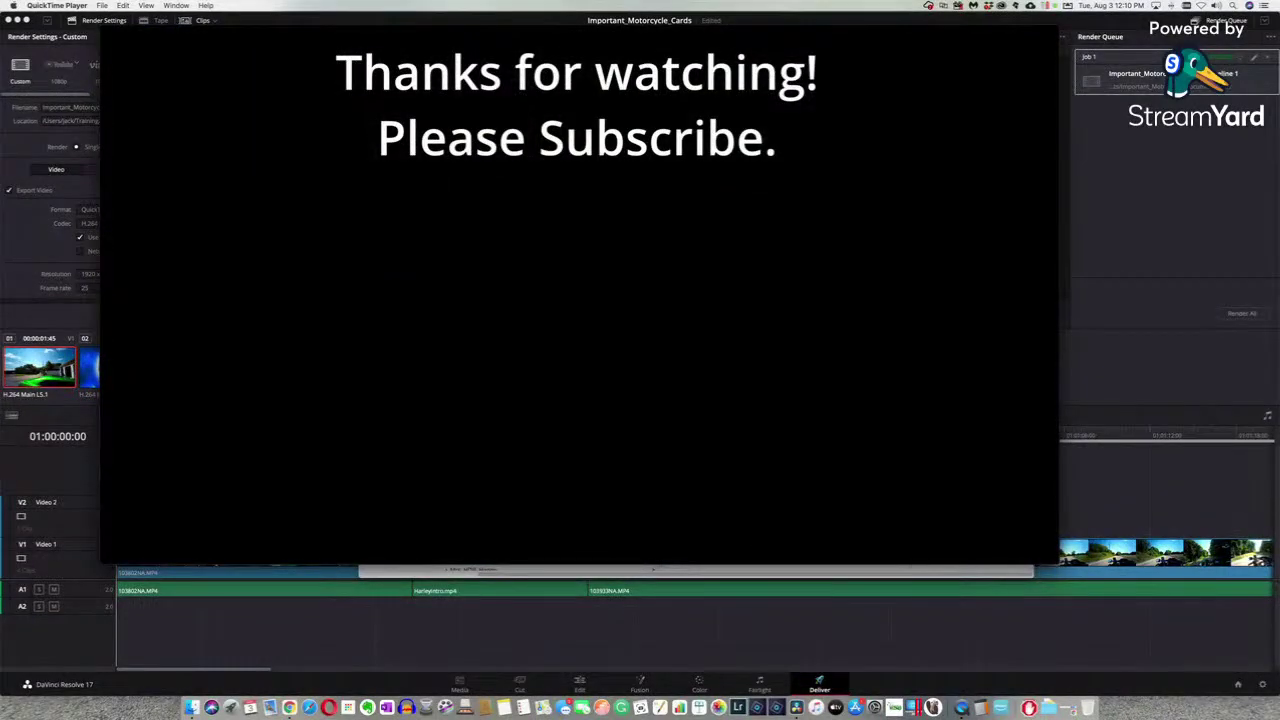
mouse_move(637, 433)
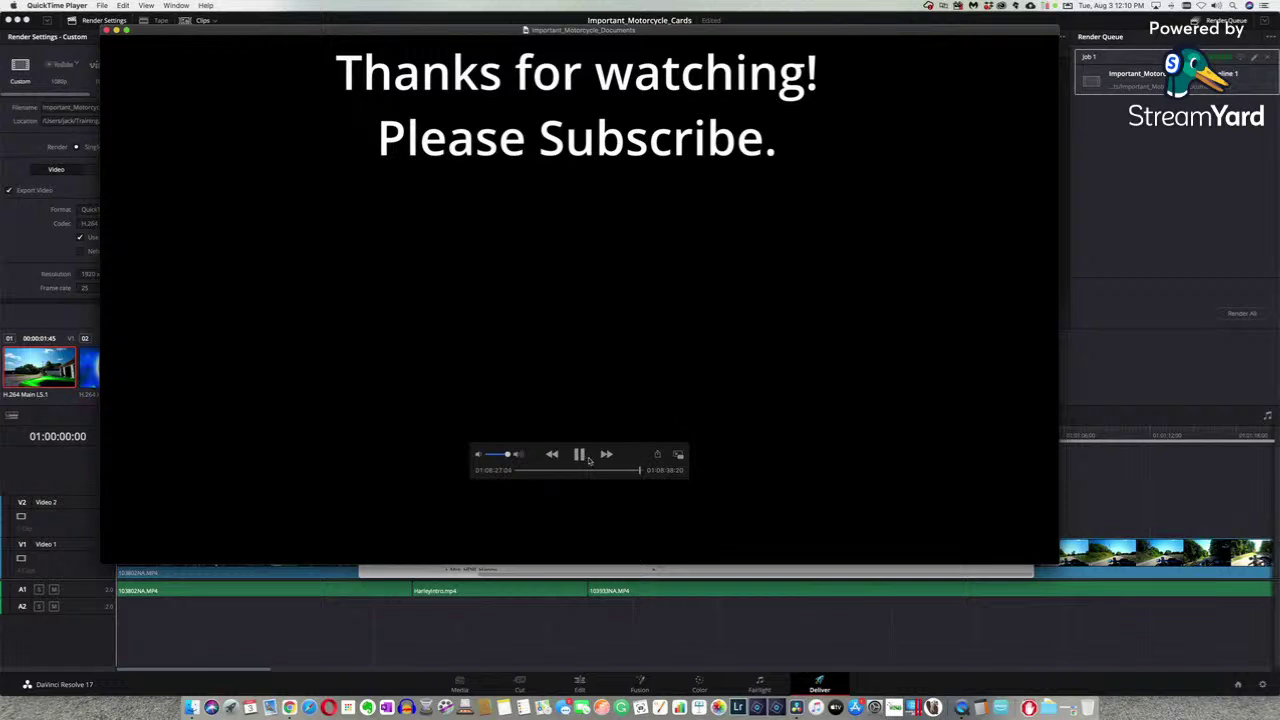
click(586, 456)
click(75, 8)
click(75, 83)
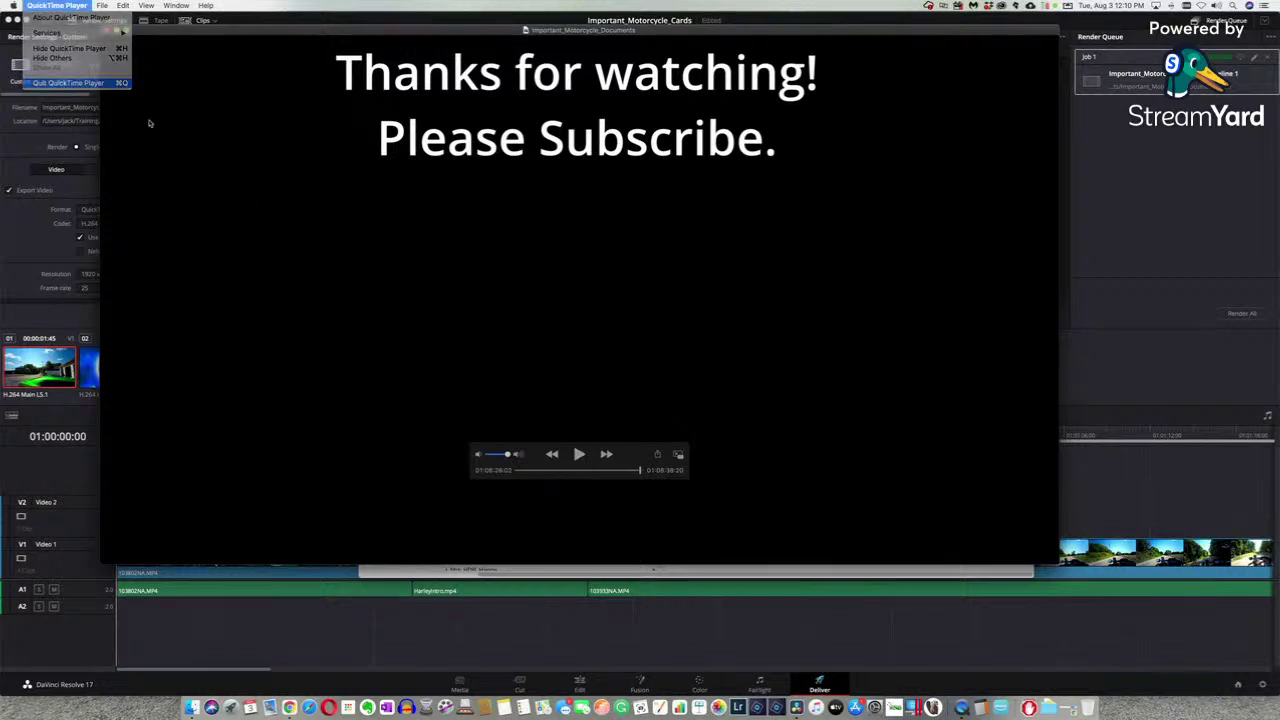
- Close the Finder window showing the Important_Motorcycle_Documents folder
click(732, 253)
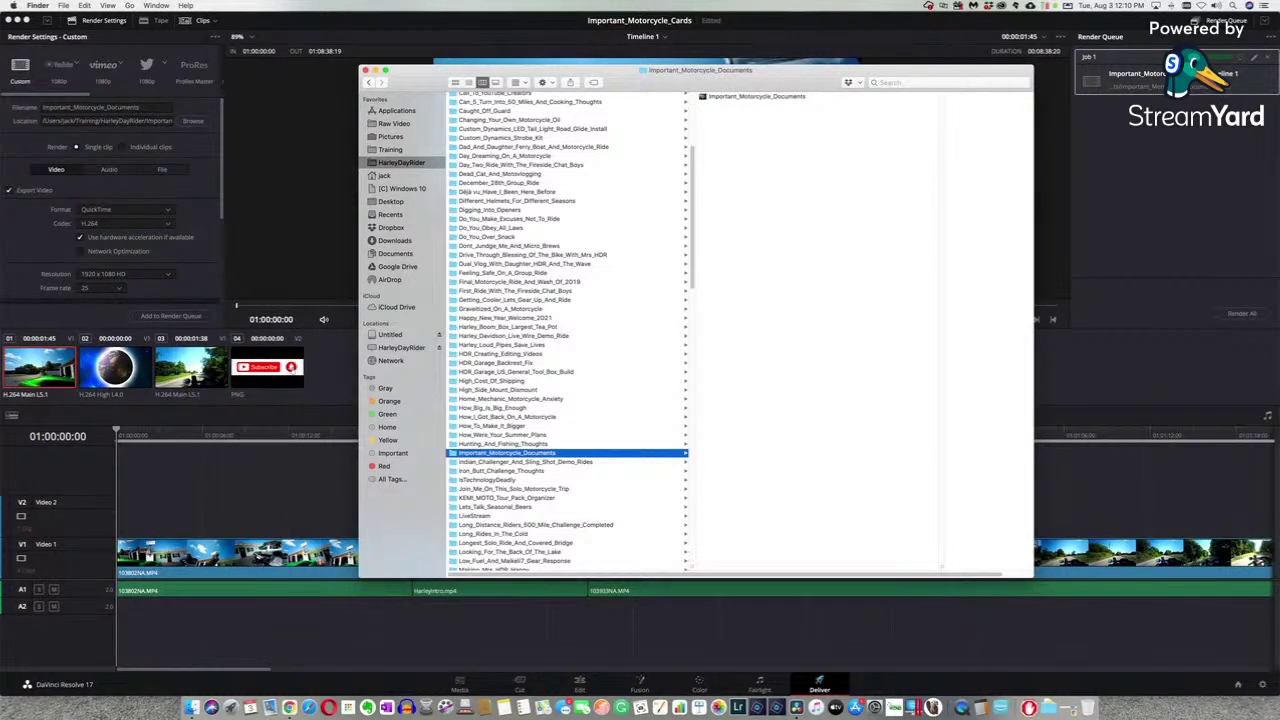
key(super+Tab)
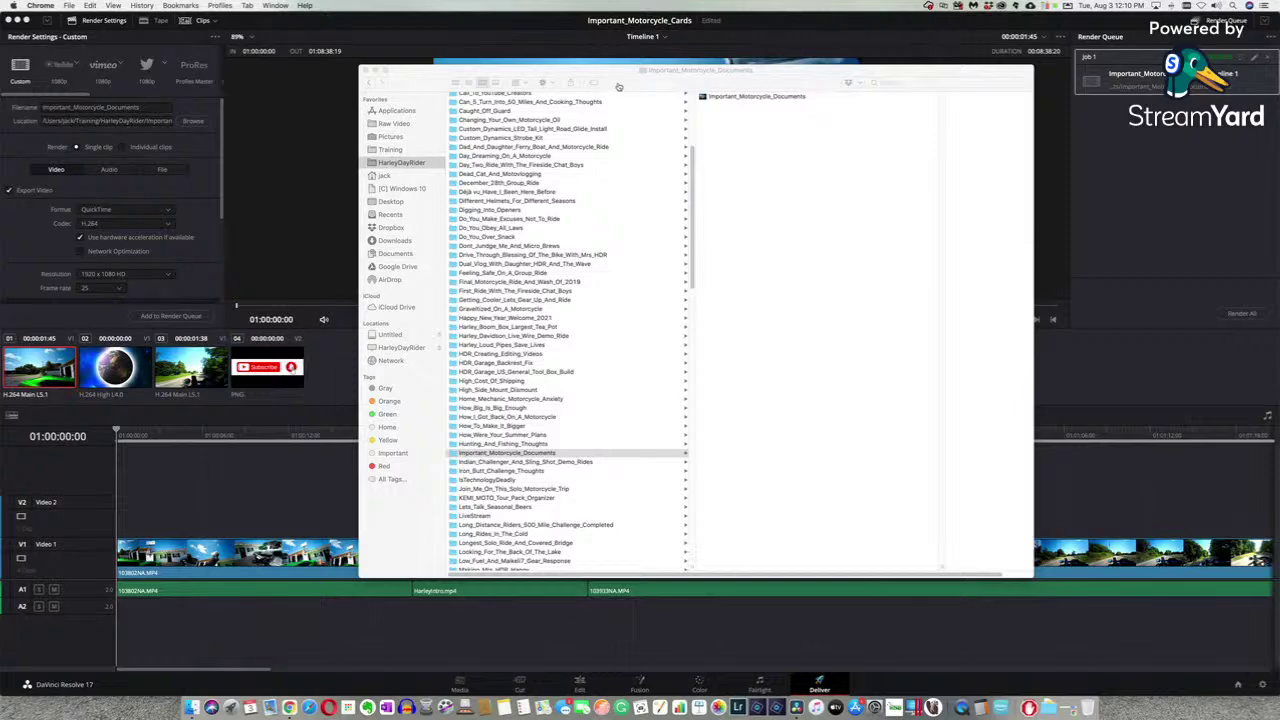
drag(619, 87, 580, 82)
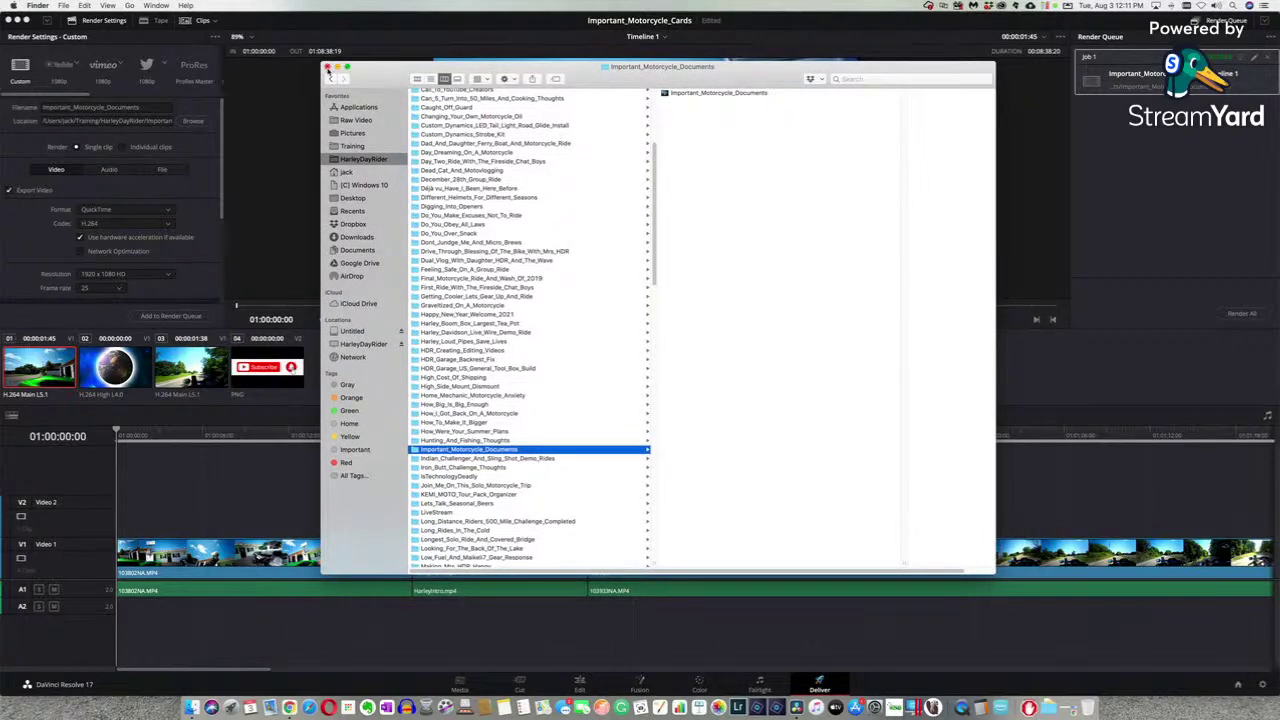
click(327, 67)
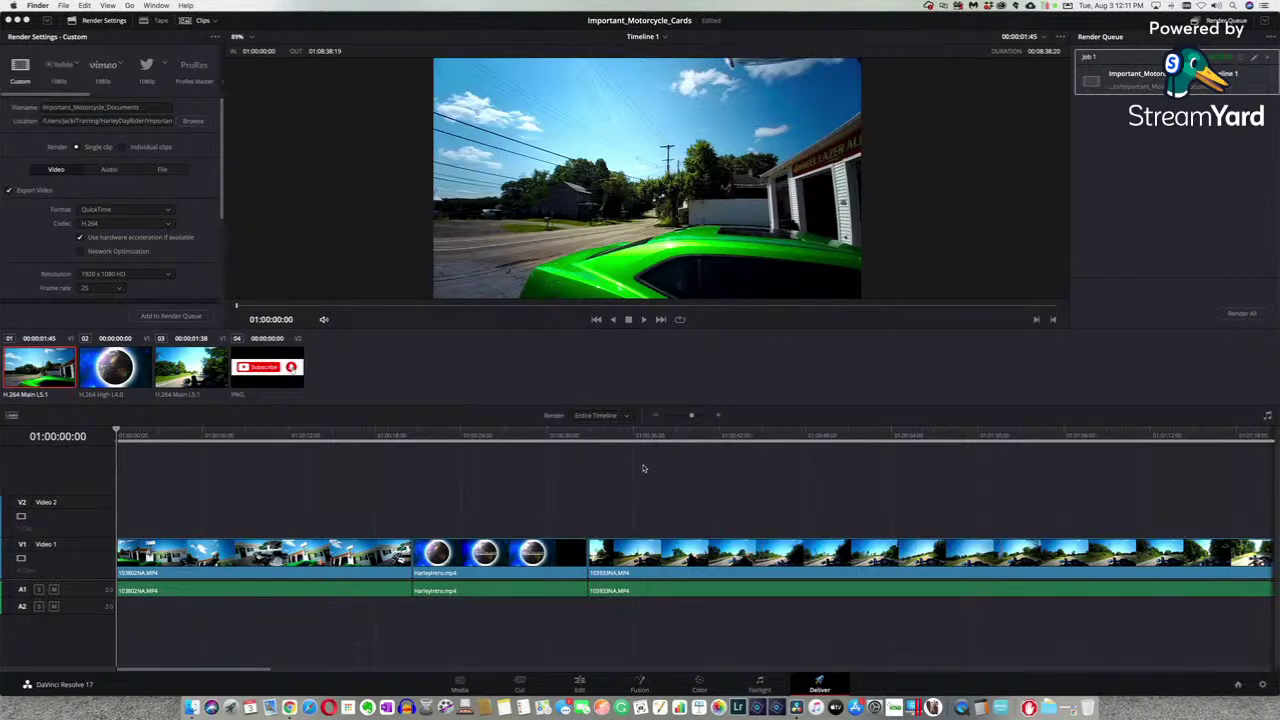
- Show all open windows and bring the Chrome window with the YouTube Studio Audio library to the front
key(super+Tab)
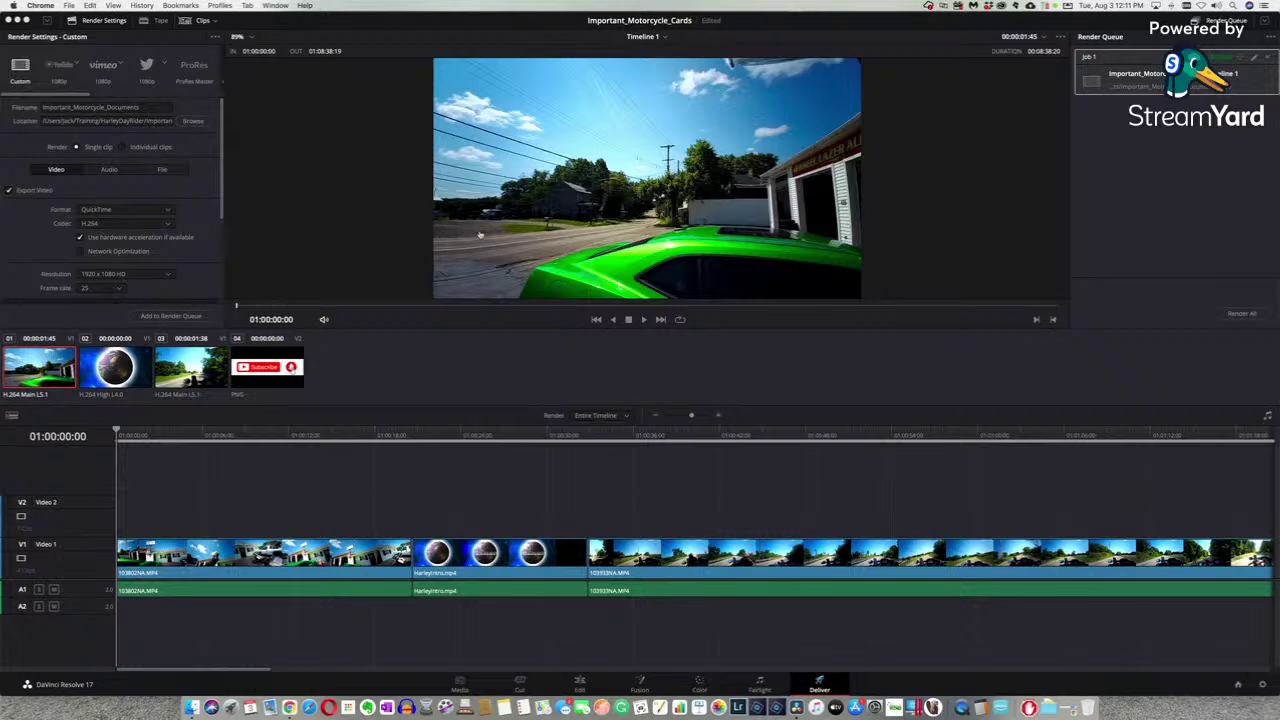
click(558, 247)
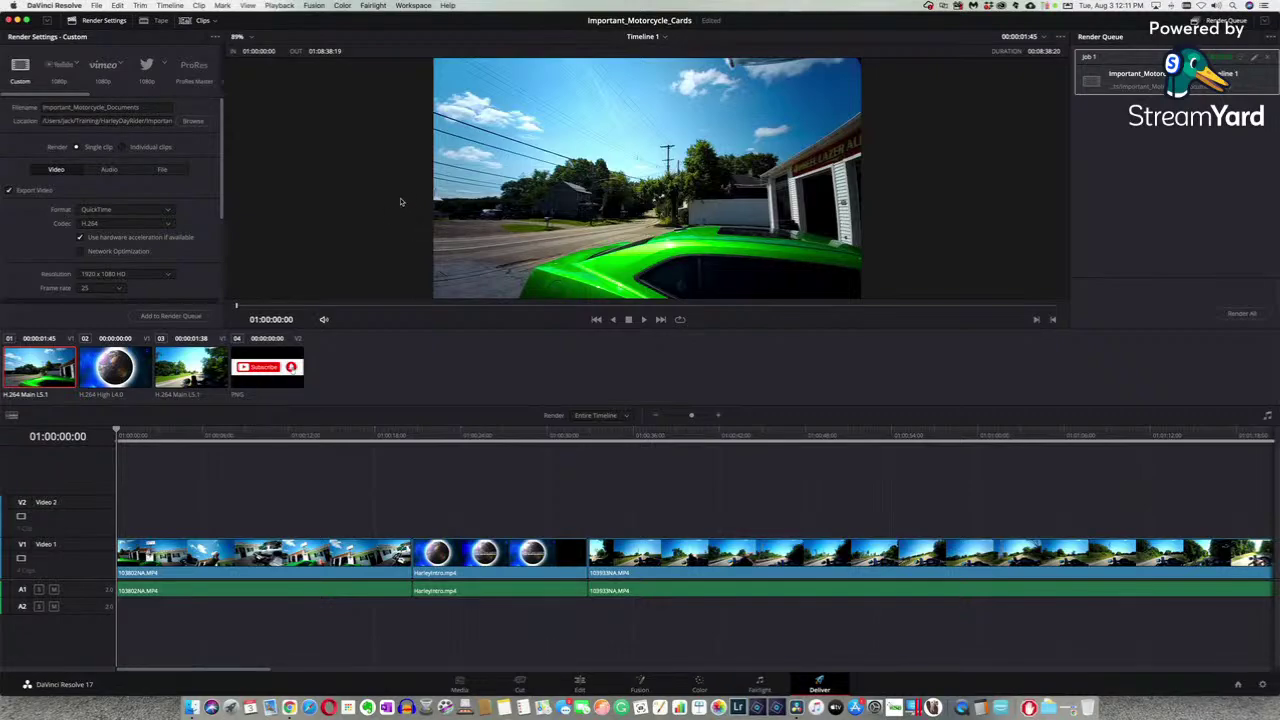
key(ctrl+Up)
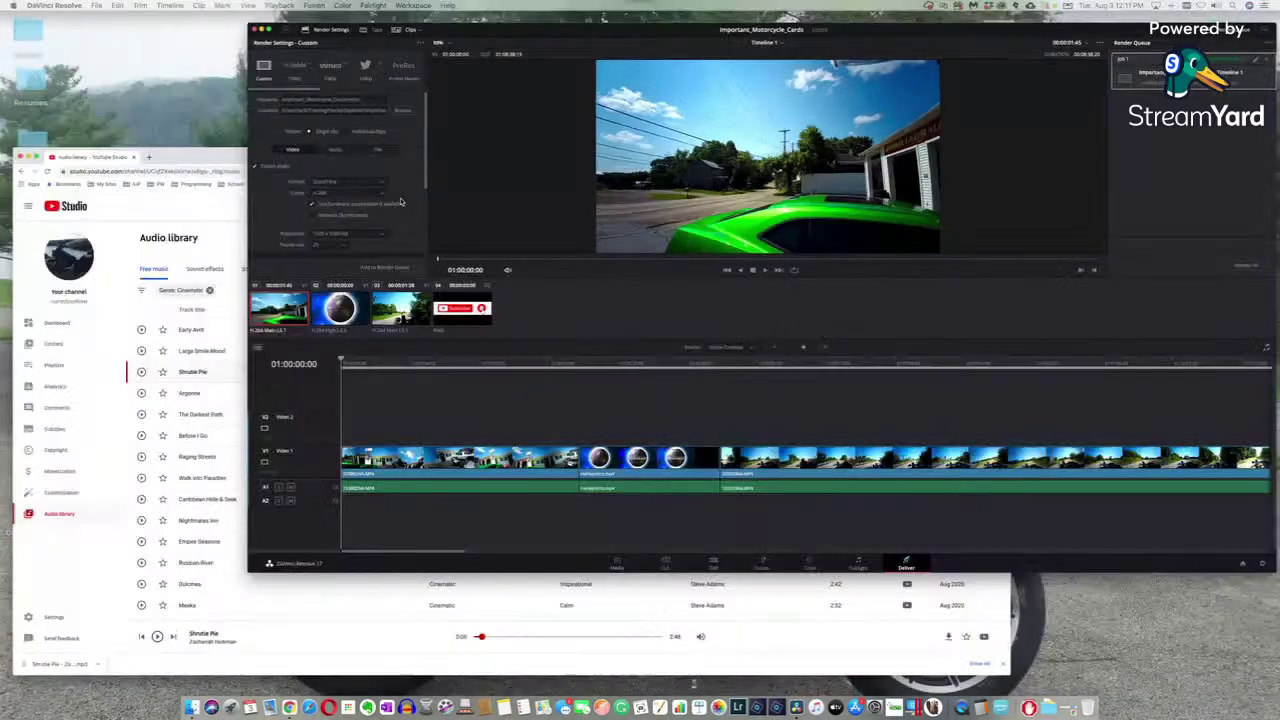
click(389, 402)
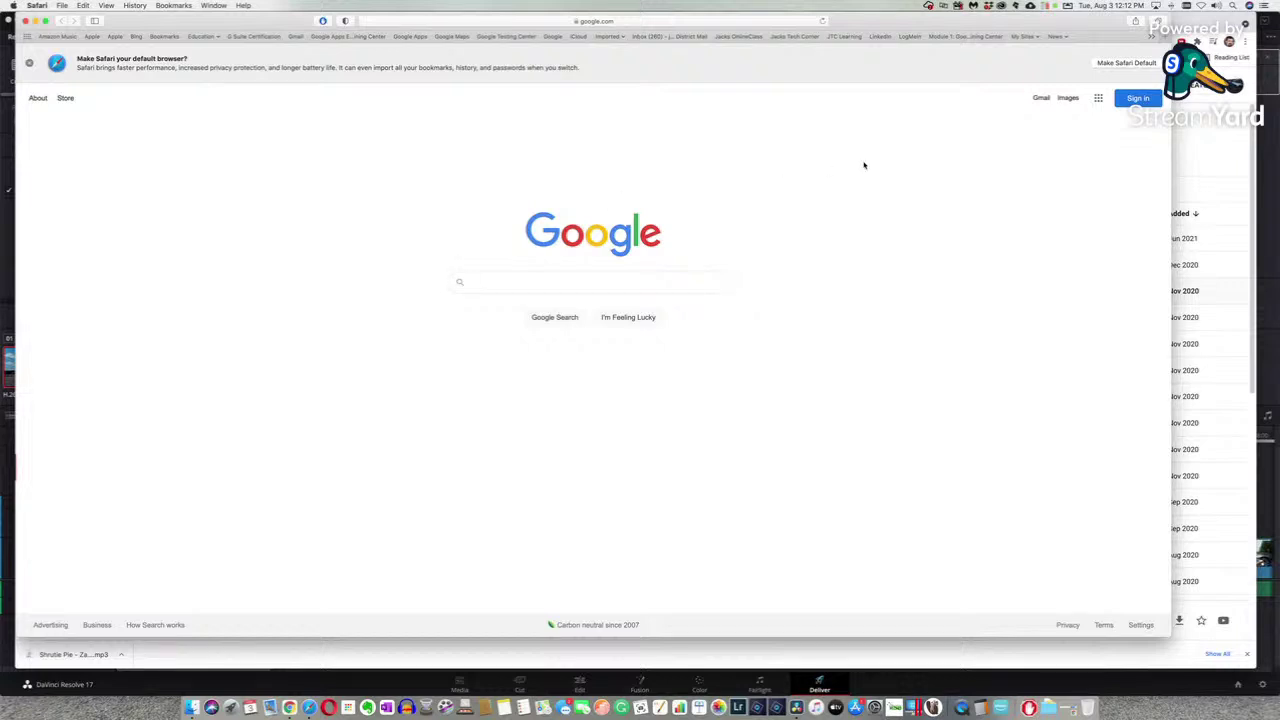
- In Safari, search Google for "add tube buddy to safari extension"
drag(190, 25, 193, 25)
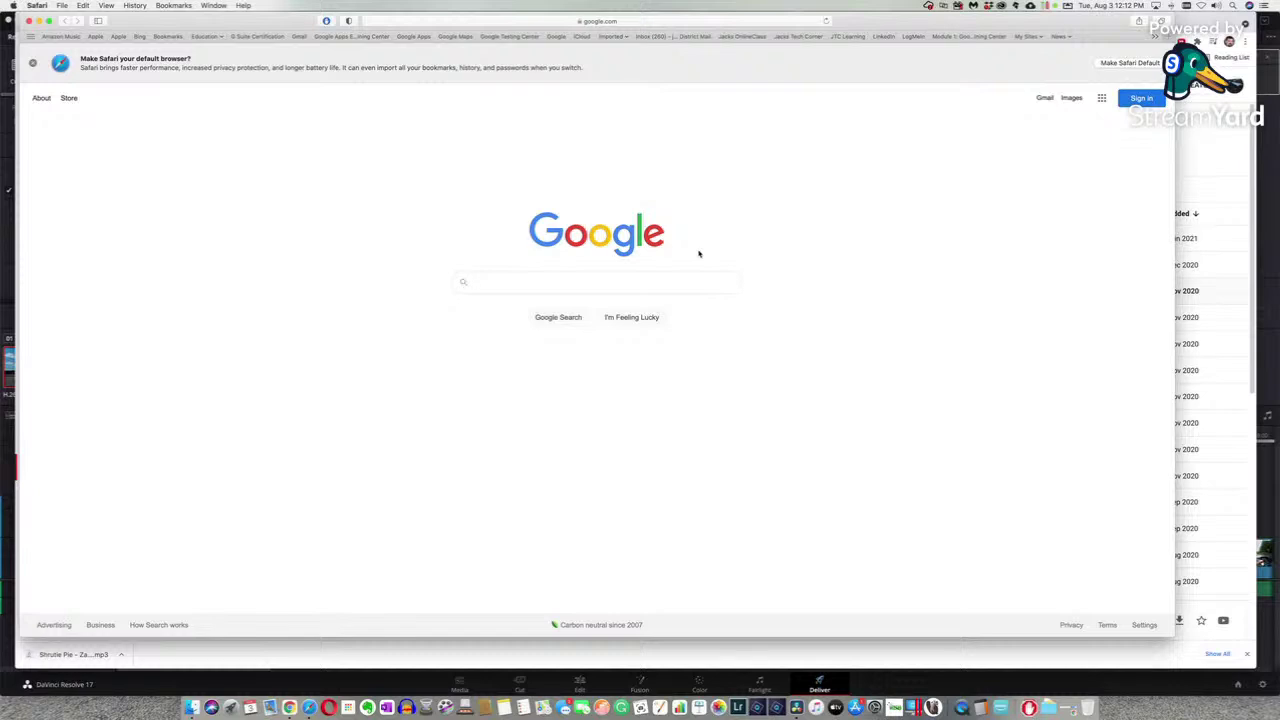
text(Add)
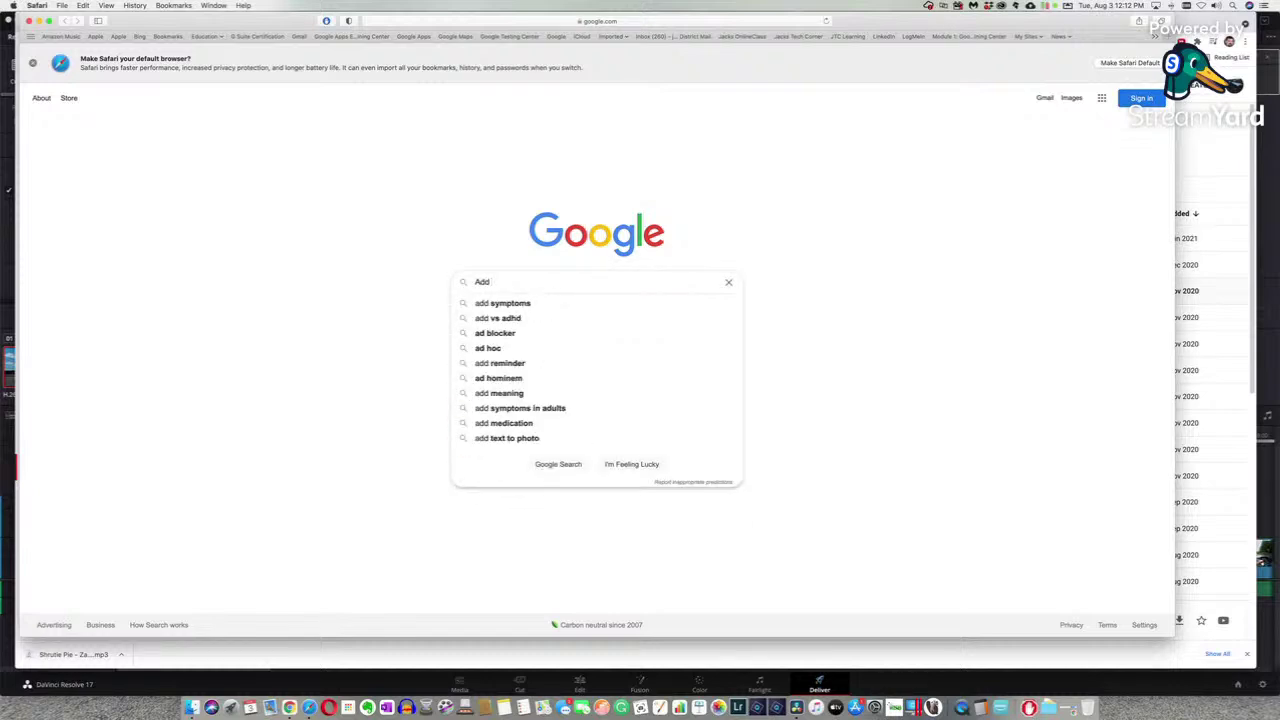
text( Tu)
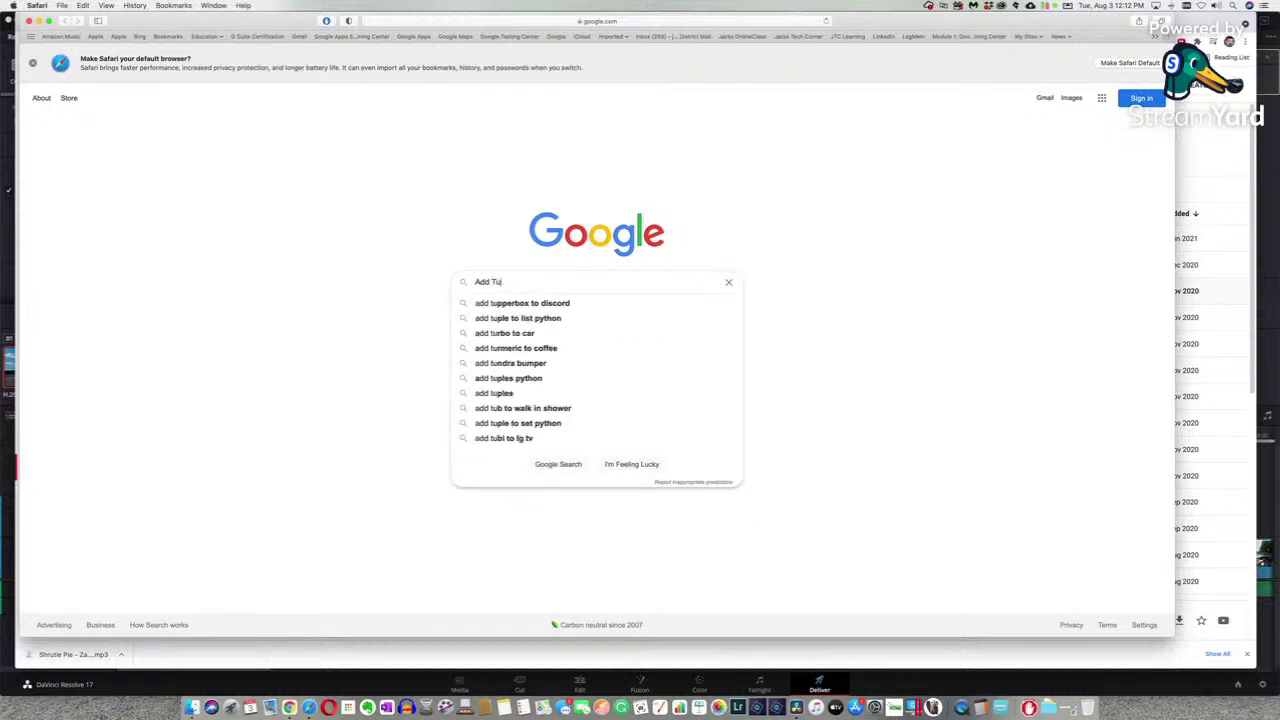
text(be buddy to)
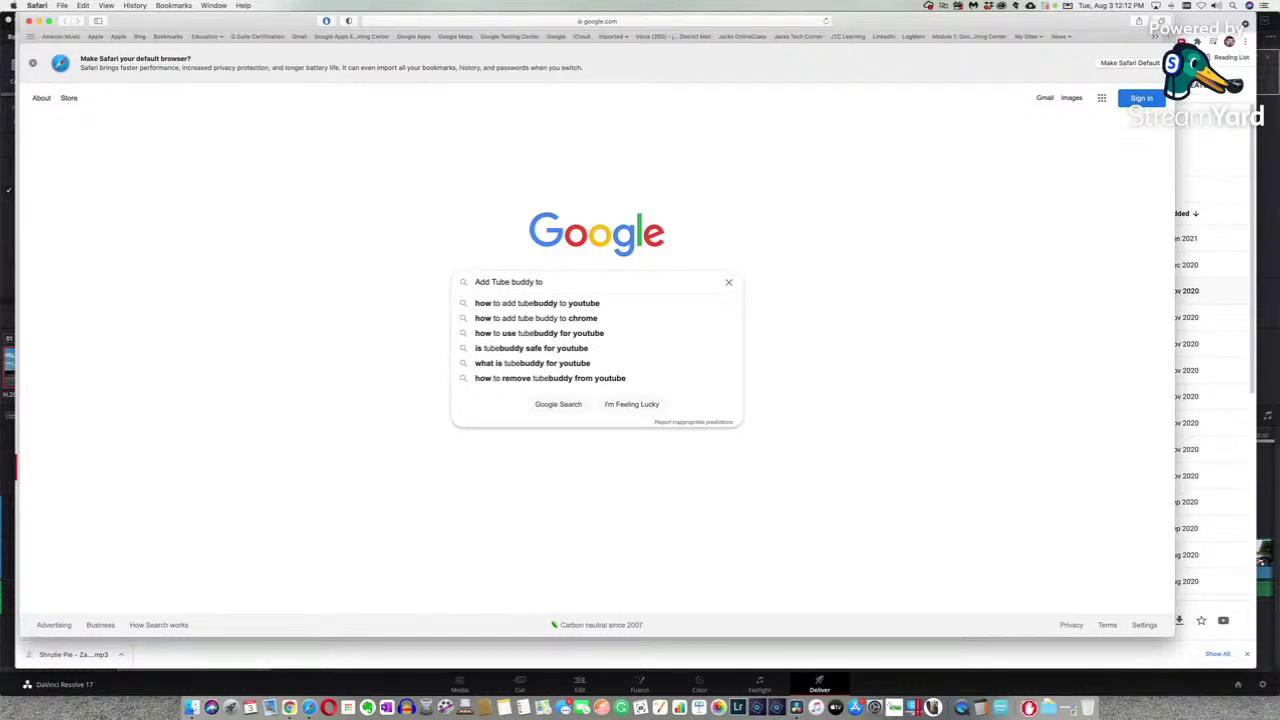
text(Sa)
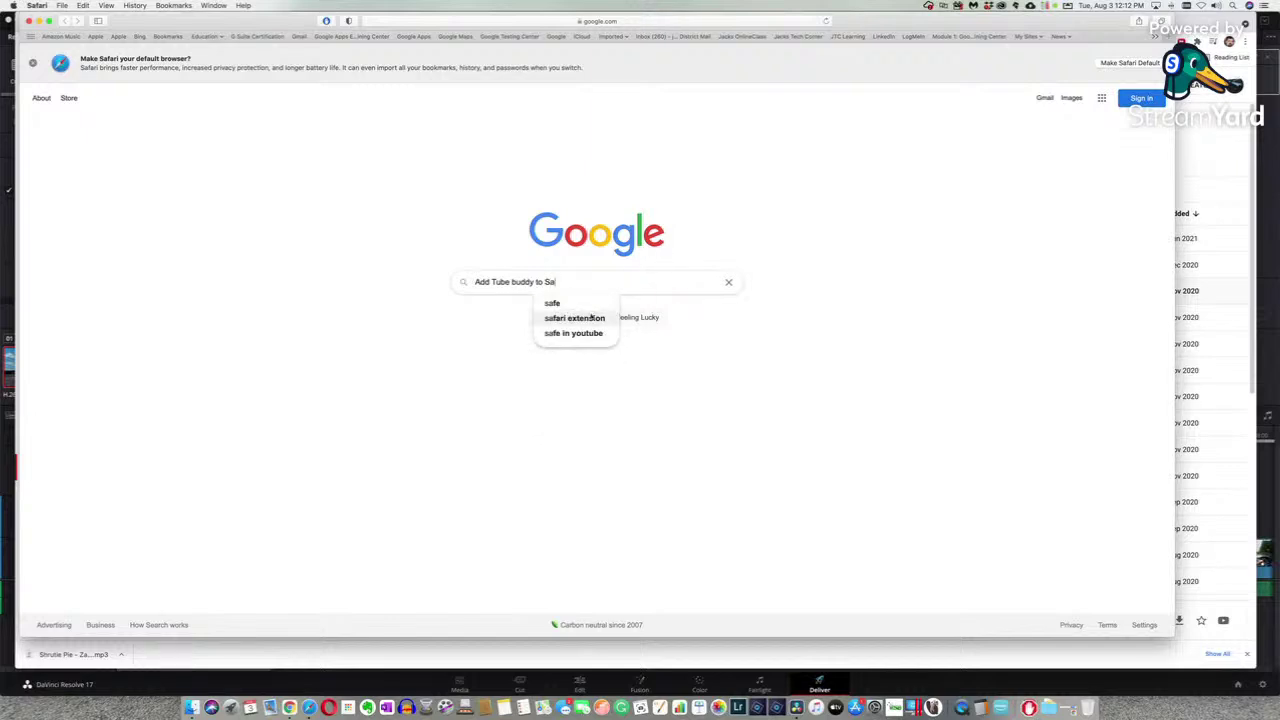
click(588, 318)
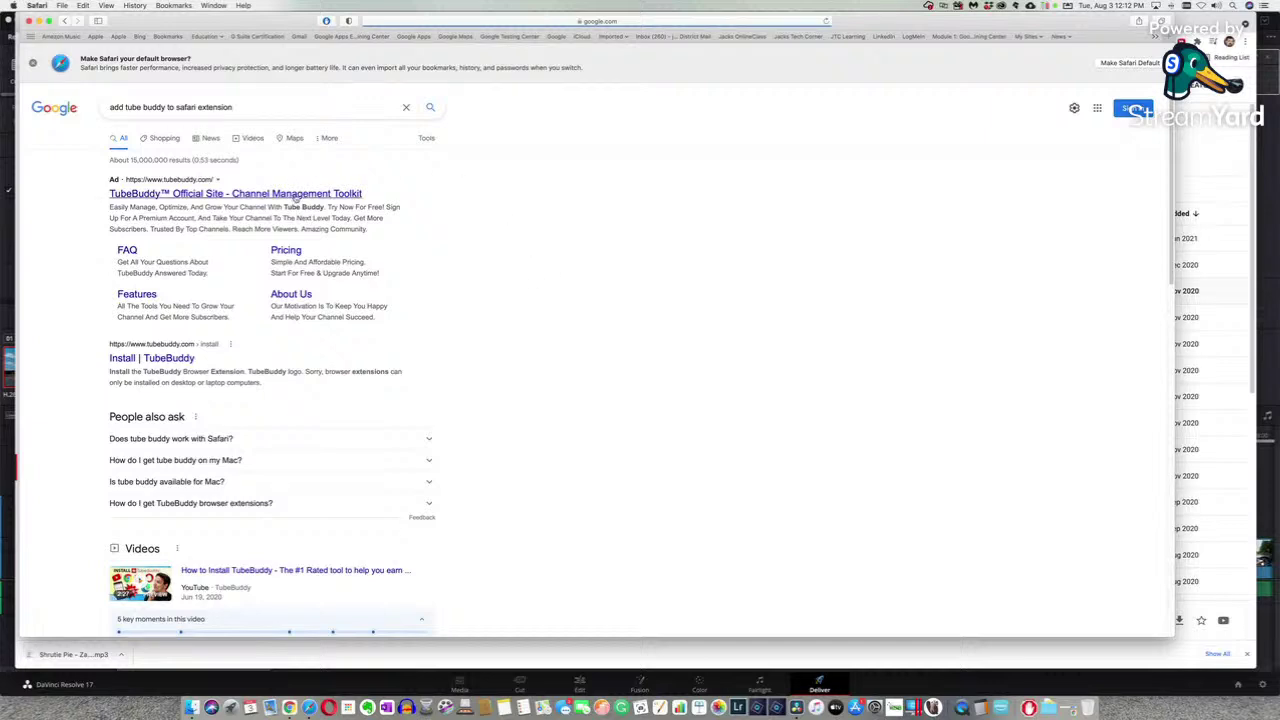
- Try to install TubeBuddy for Safari from its Install search result, and close the App Store
click(172, 360)
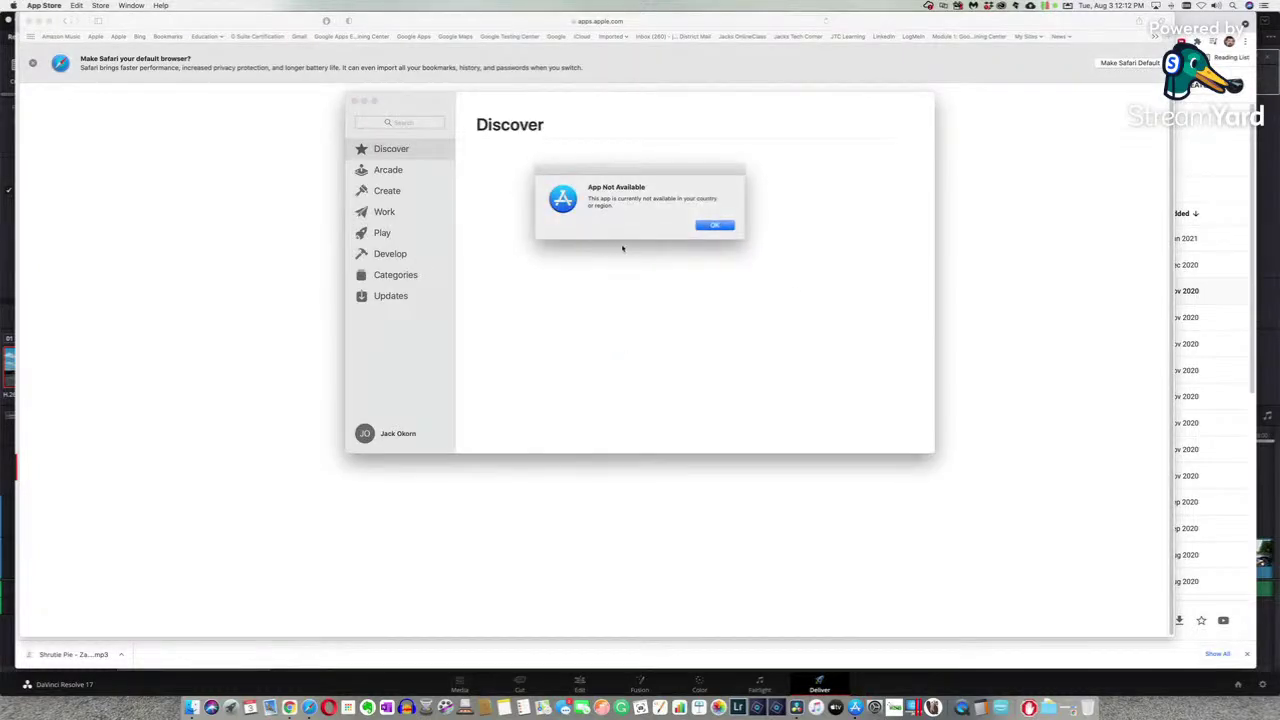
click(716, 225)
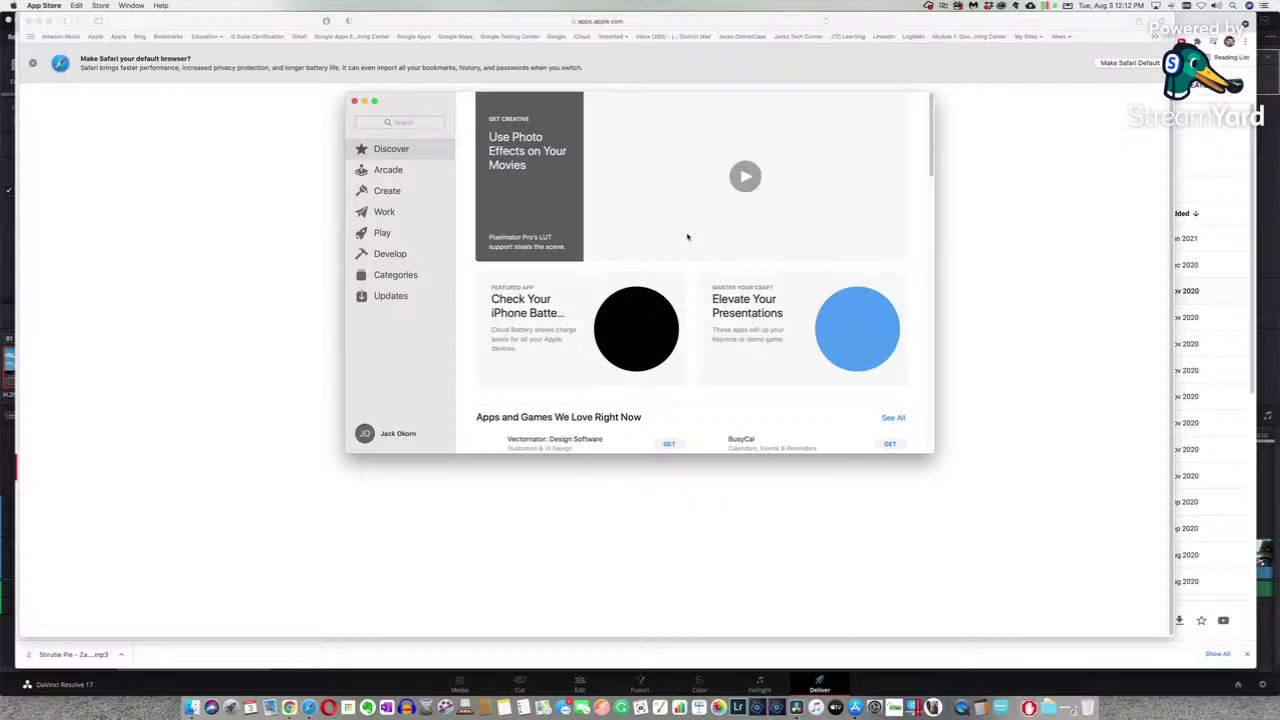
click(354, 101)
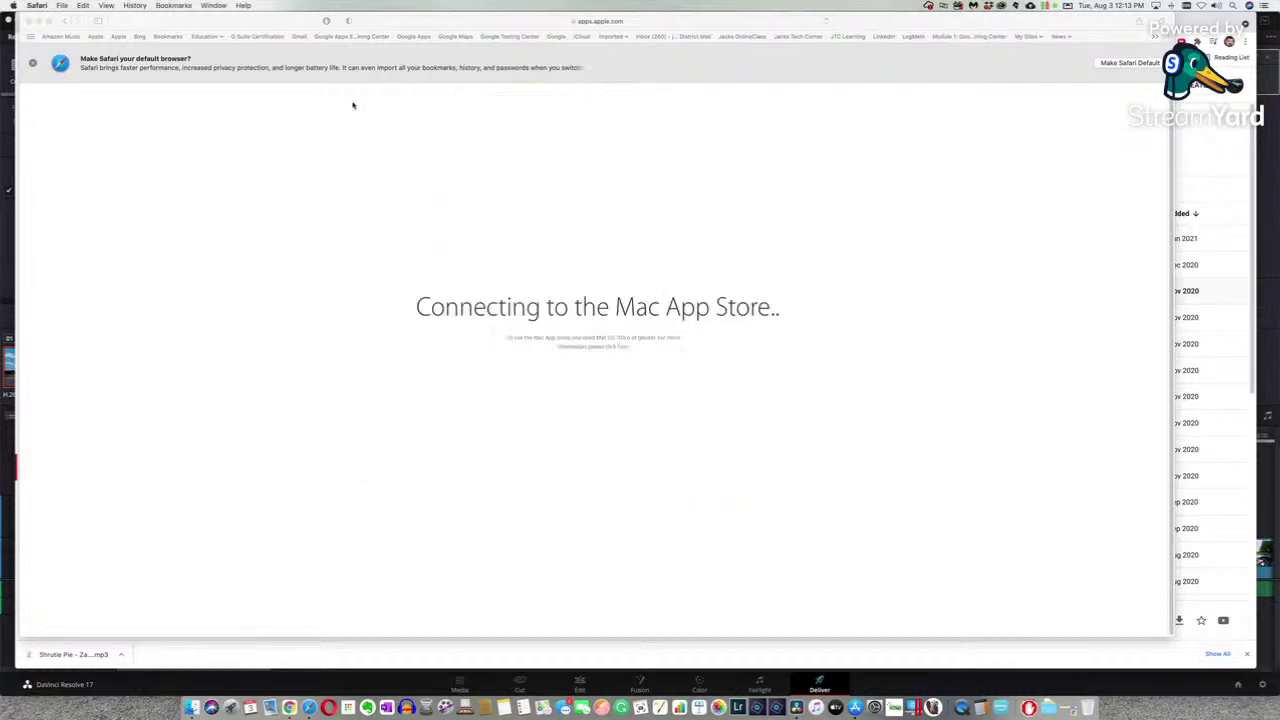
- Switch to the Opera browser and enlarge its window to cover most of the screen
click(330, 700)
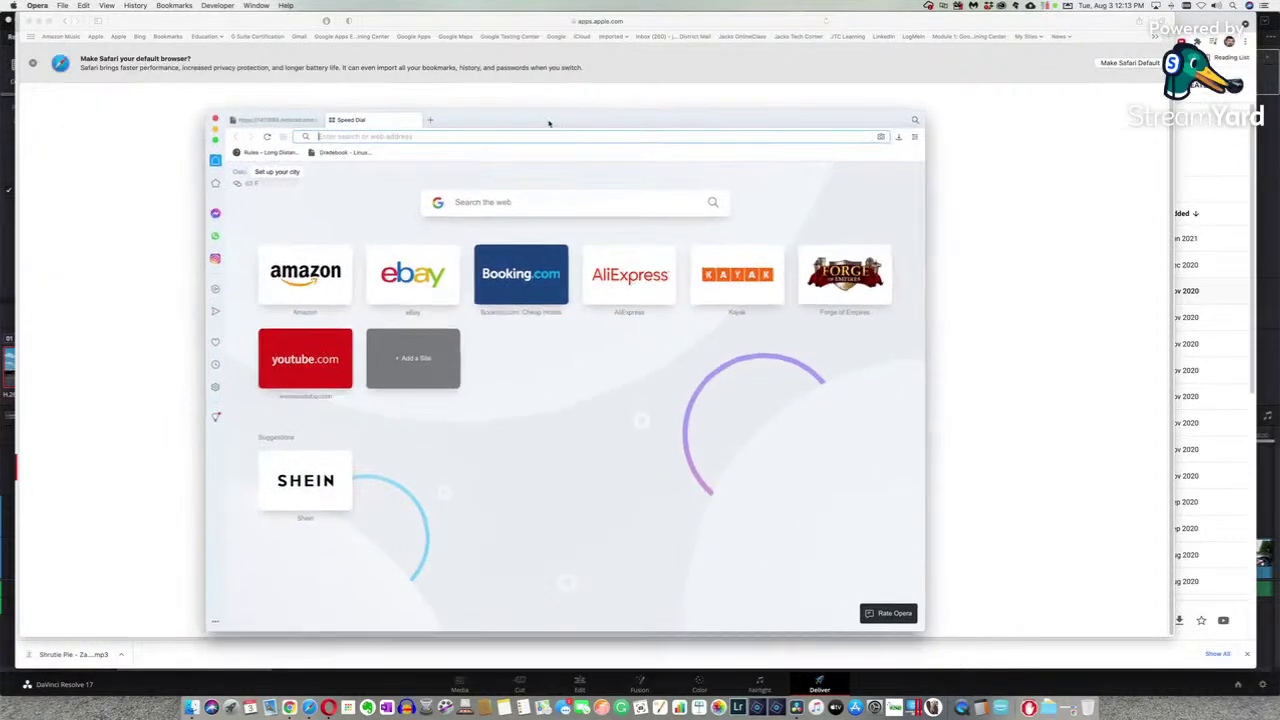
drag(549, 122, 368, 14)
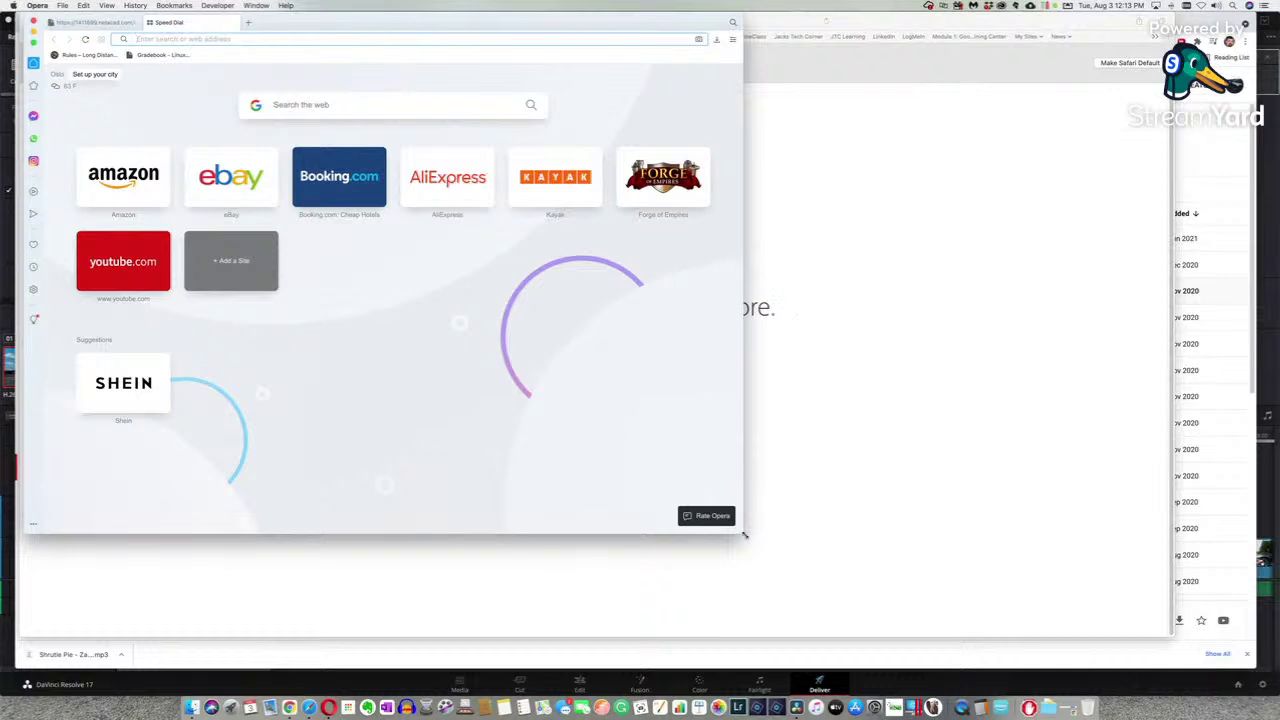
drag(742, 534, 1226, 641)
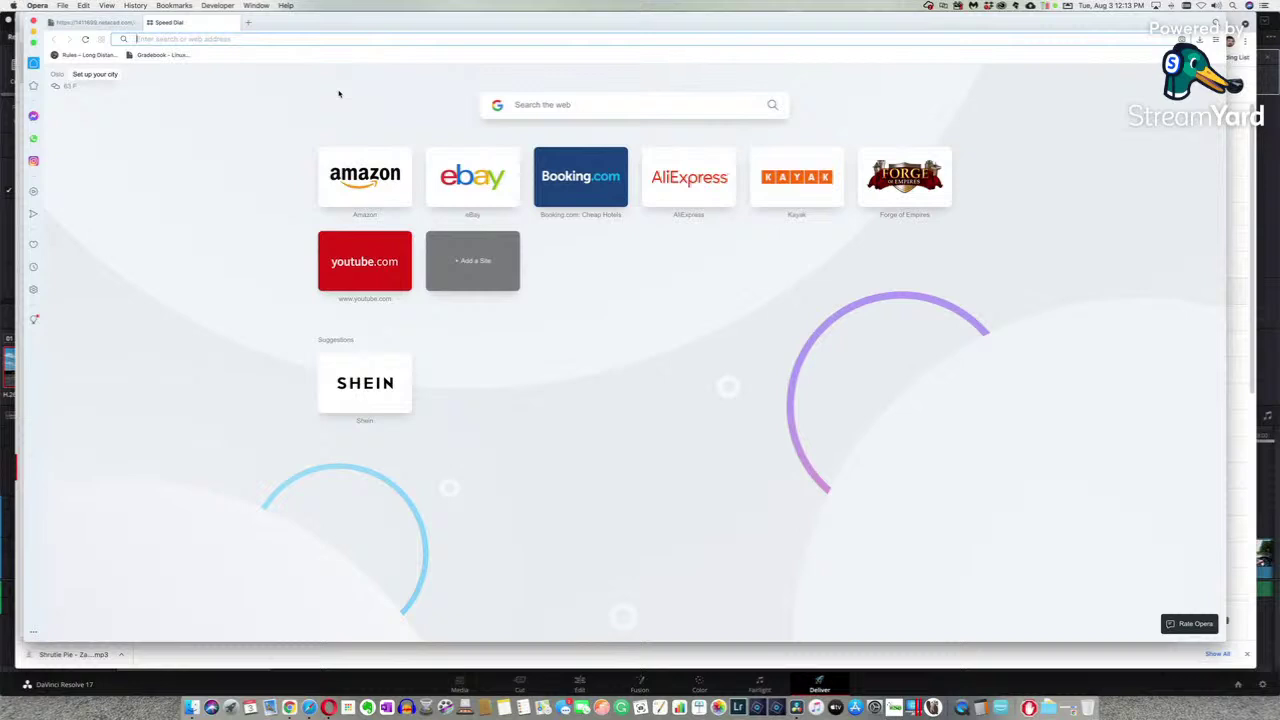
- Search the web for "tube buddy oprea" and open TubeBuddy's Install page from the results
text(tube budd)
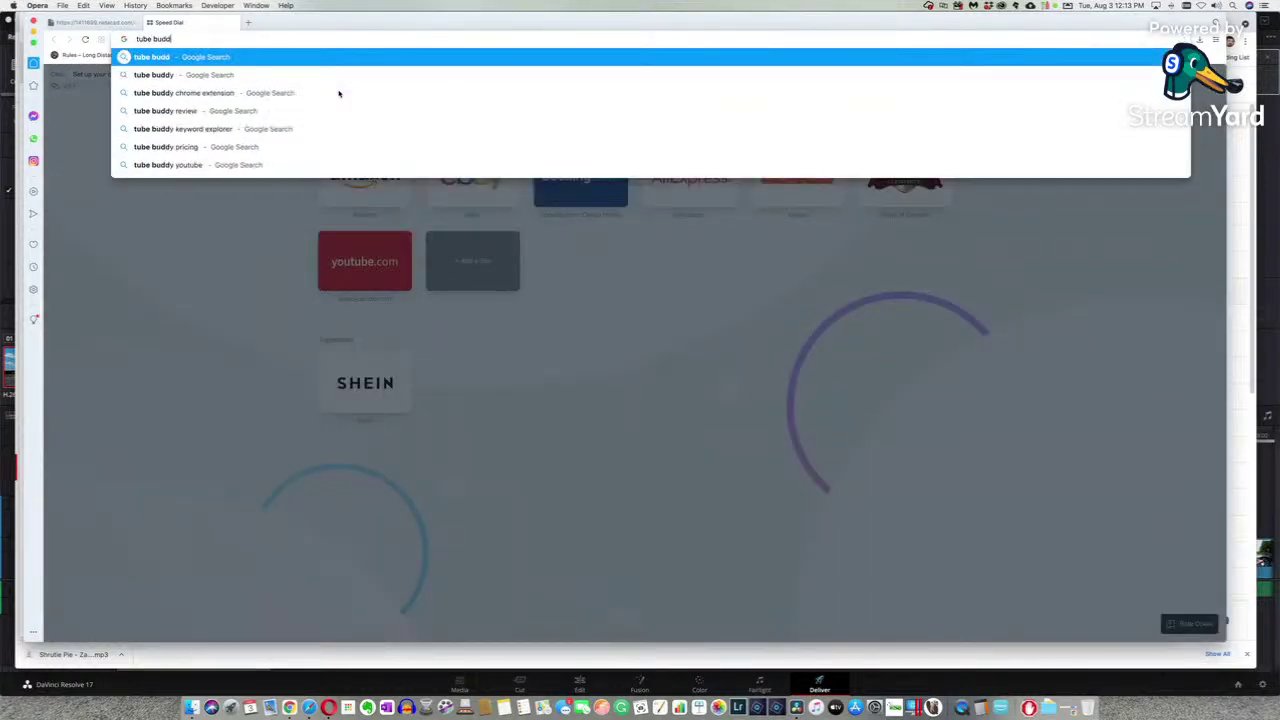
text(y)
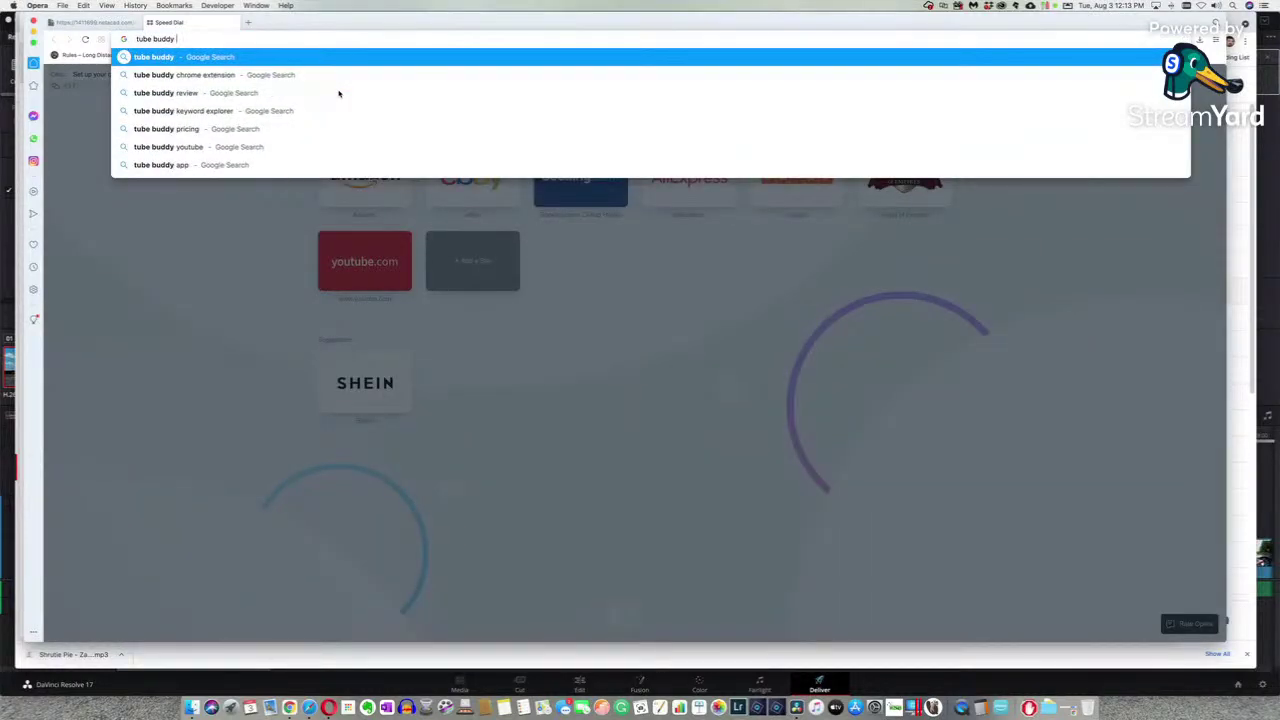
text( oprea)
key(Return)
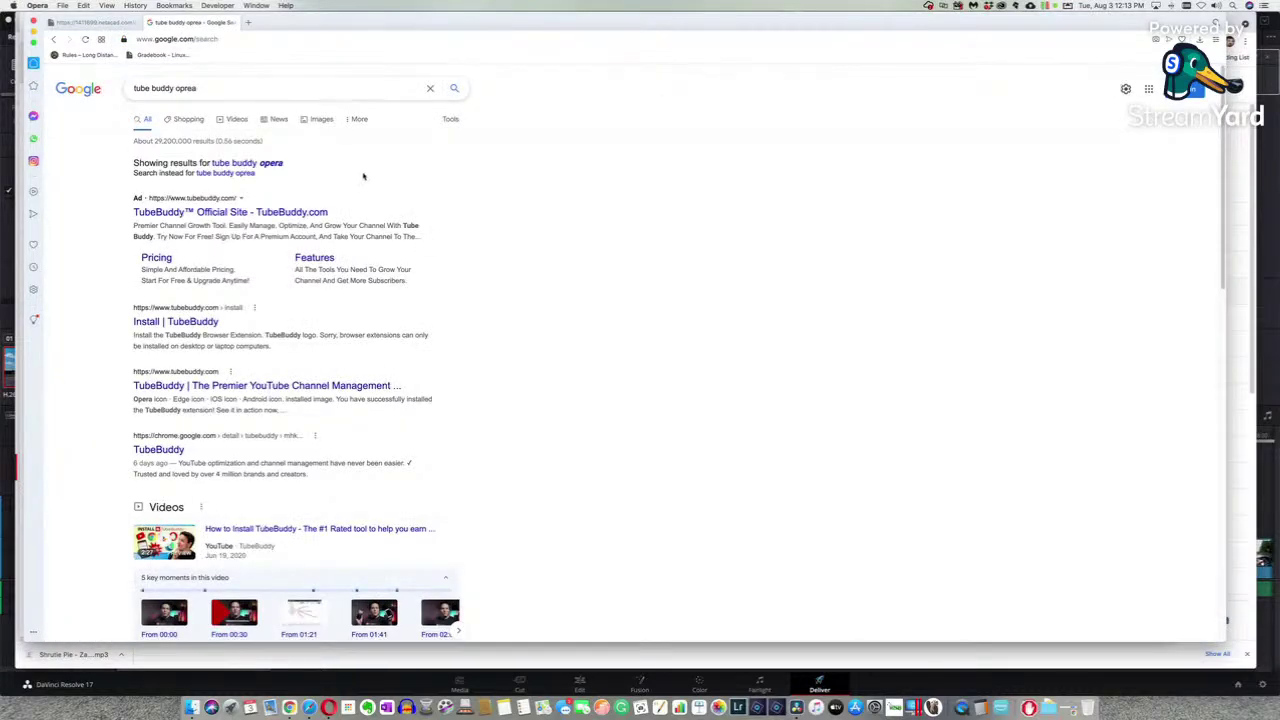
click(190, 322)
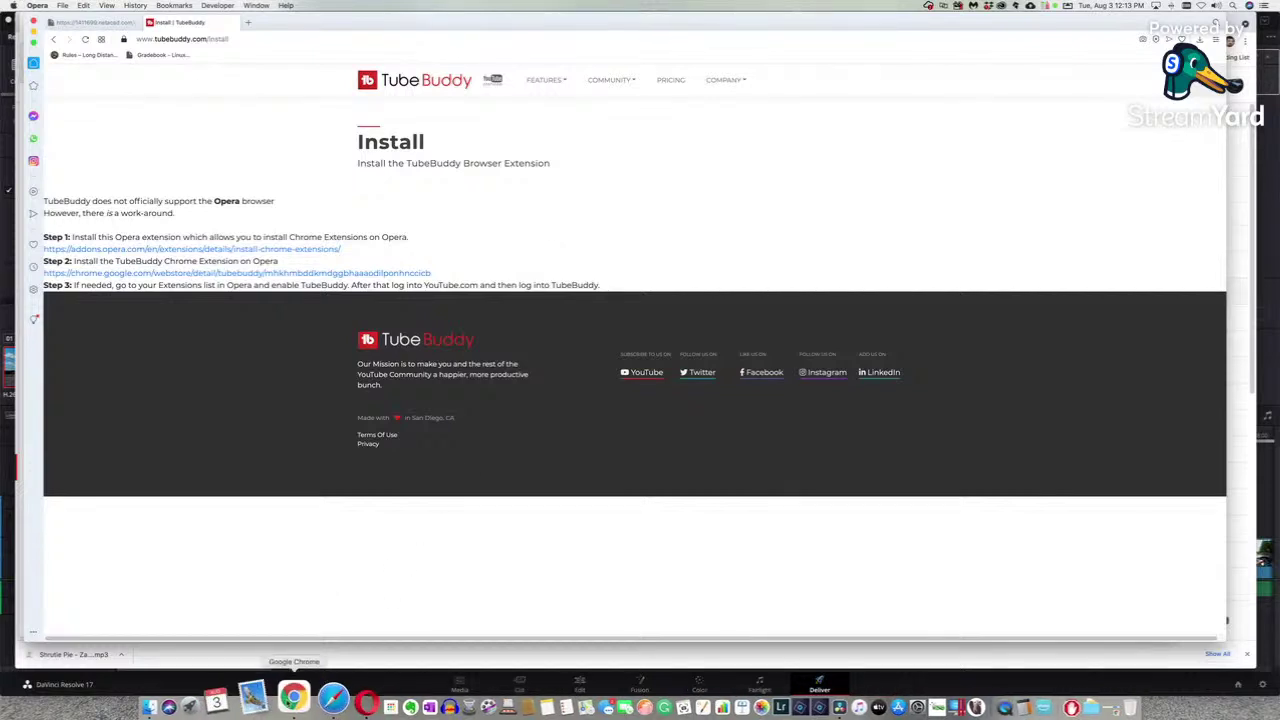
- Switch to Google Chrome in a new browser window
right_click(293, 697)
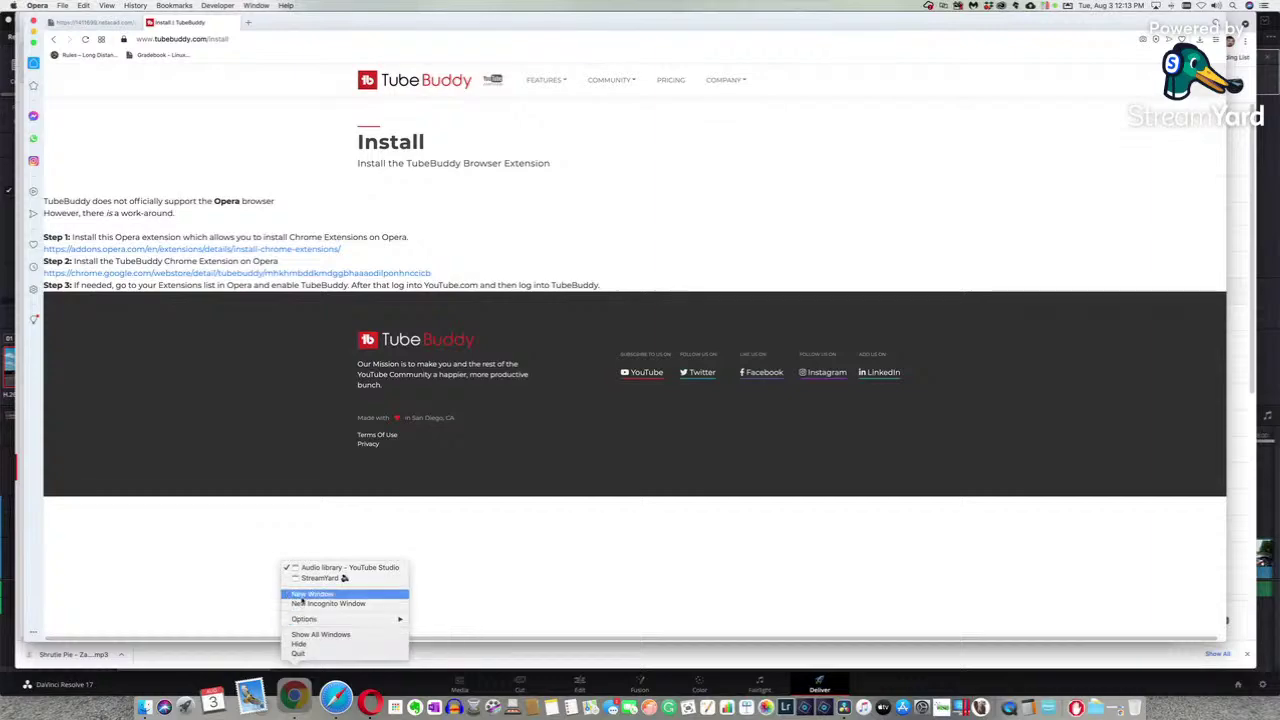
click(302, 596)
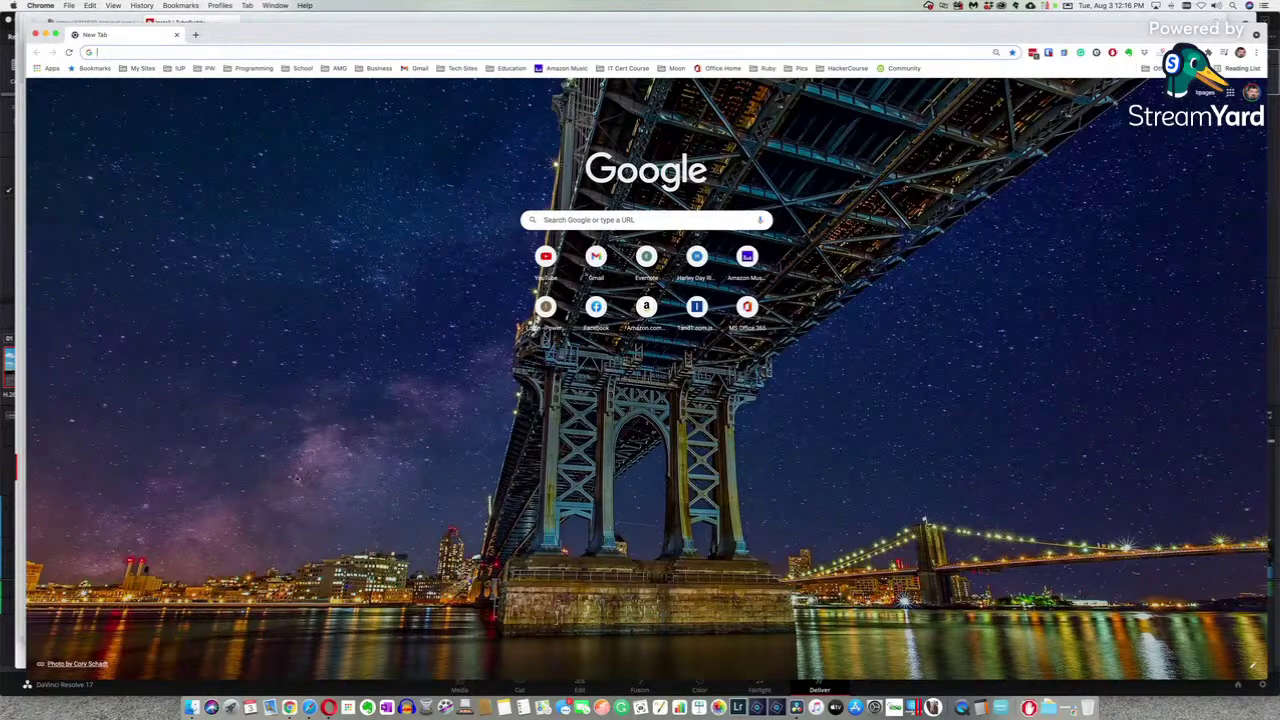
- Switch to the Opera browser and search the web for "Mac Google crome wont allow mouse clicks"
click(328, 707)
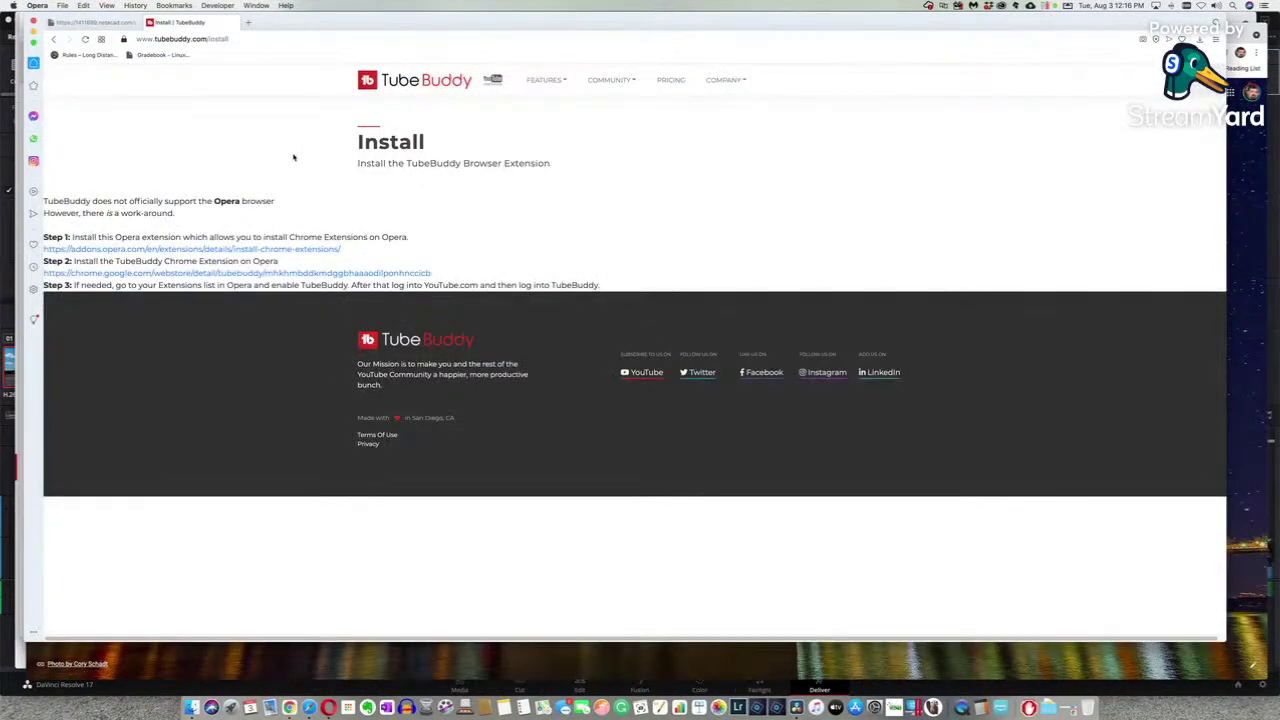
click(265, 39)
drag(263, 38, 139, 44)
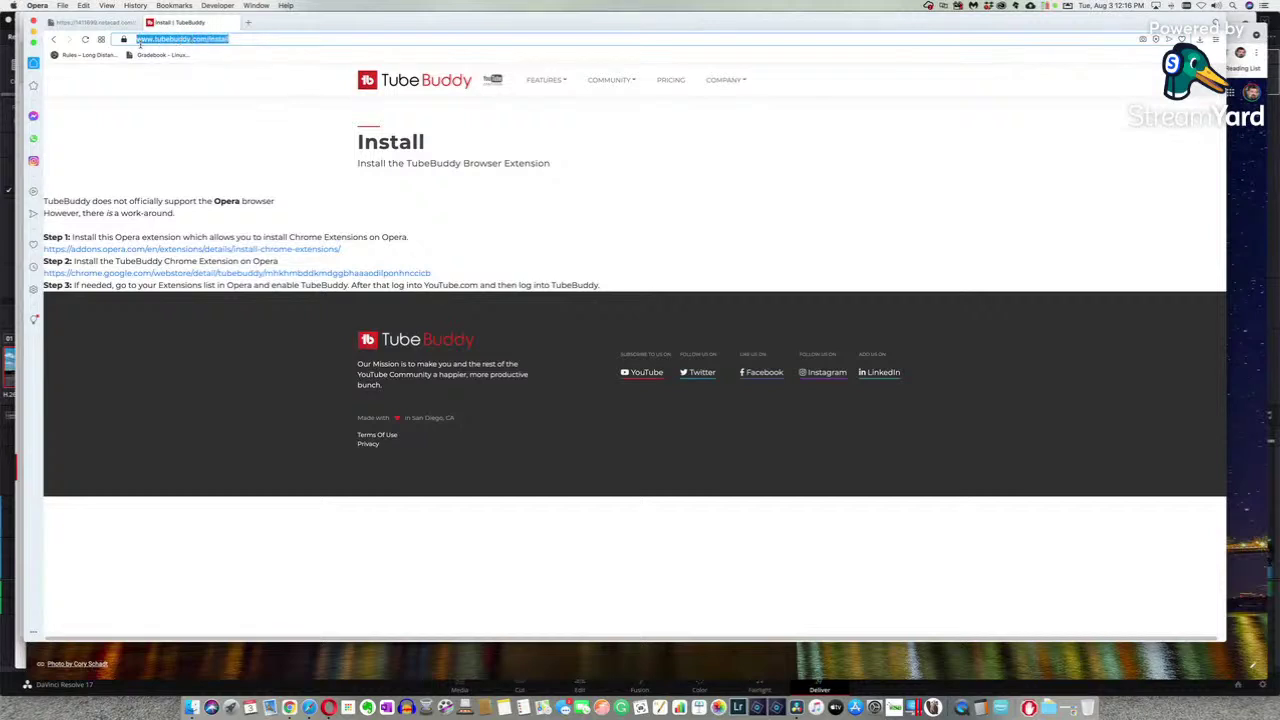
text(Mac Google)
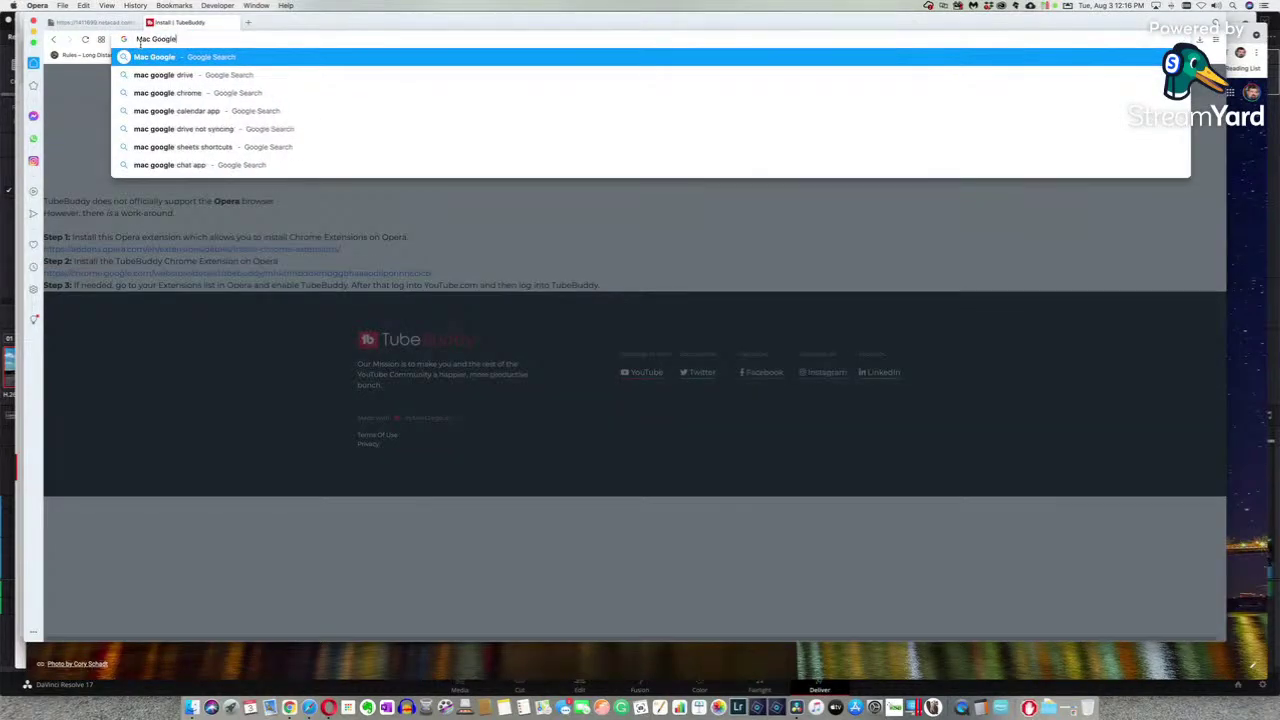
text( crome)
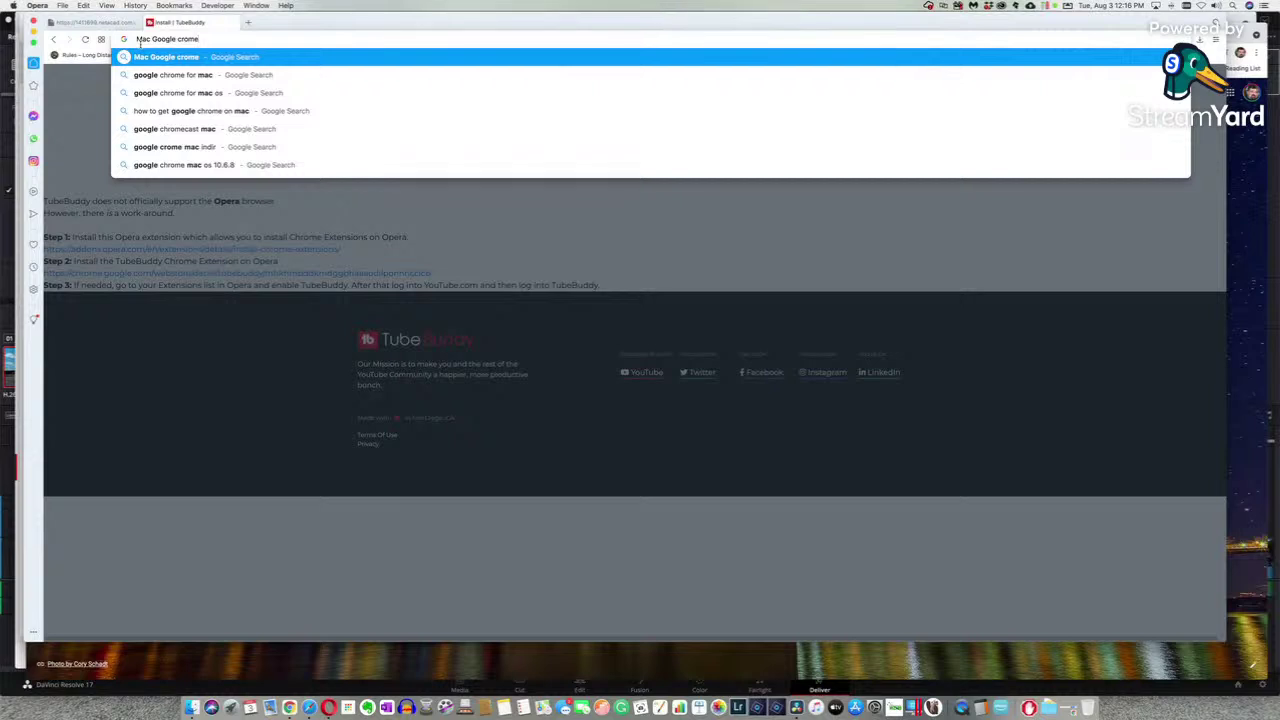
text( wont allo)
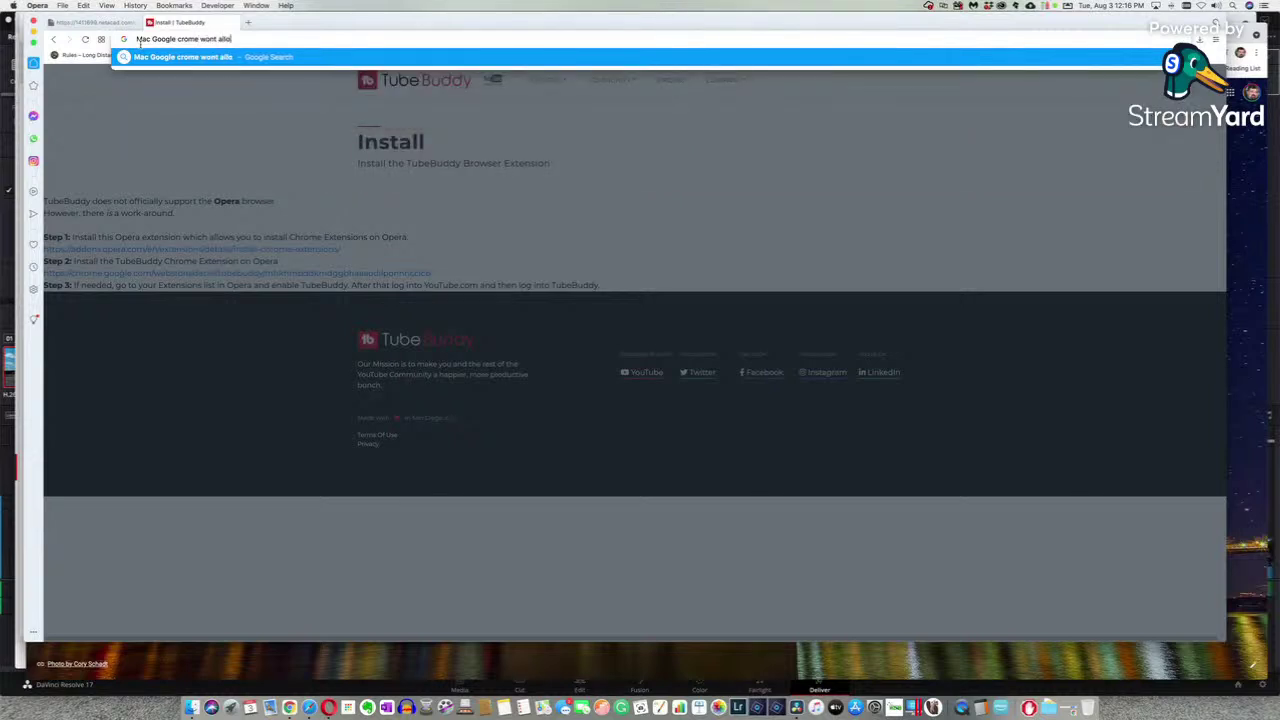
text(w mouse clicks)
key(Return)
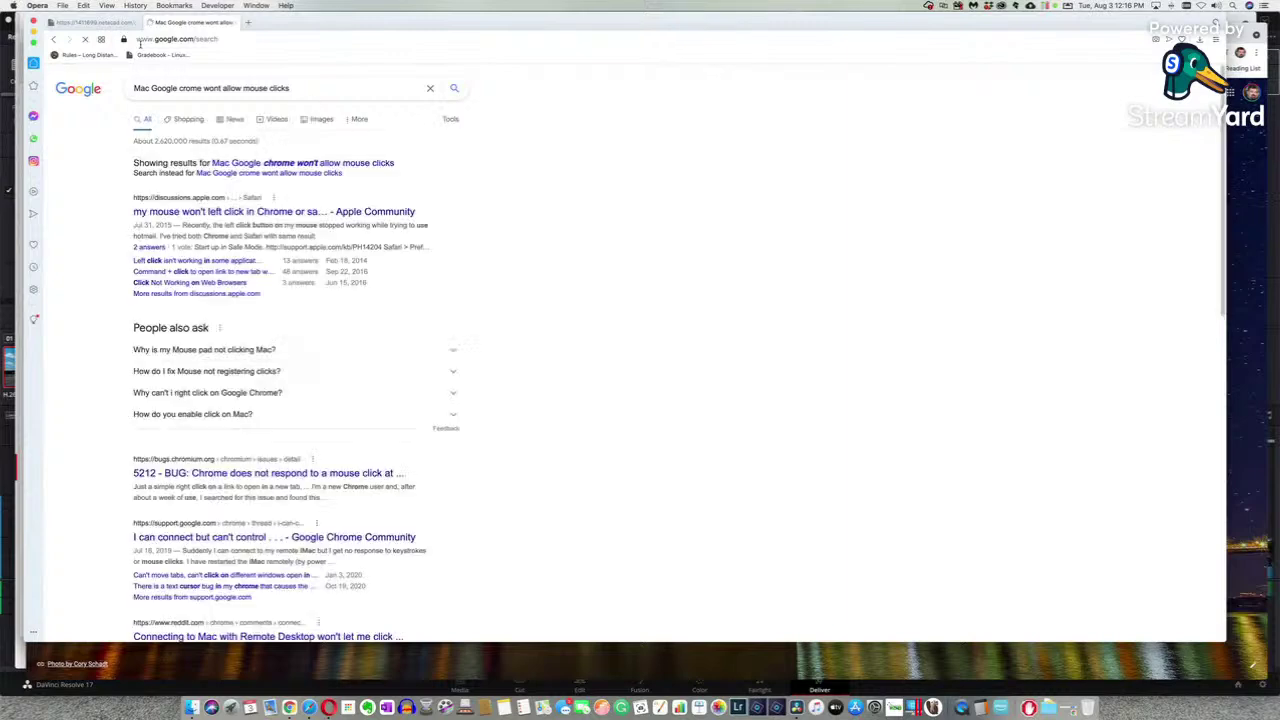
- Open the Apple Community result about the mouse not left-clicking in Chrome or Safari and read its question and helpful answer
click(274, 212)
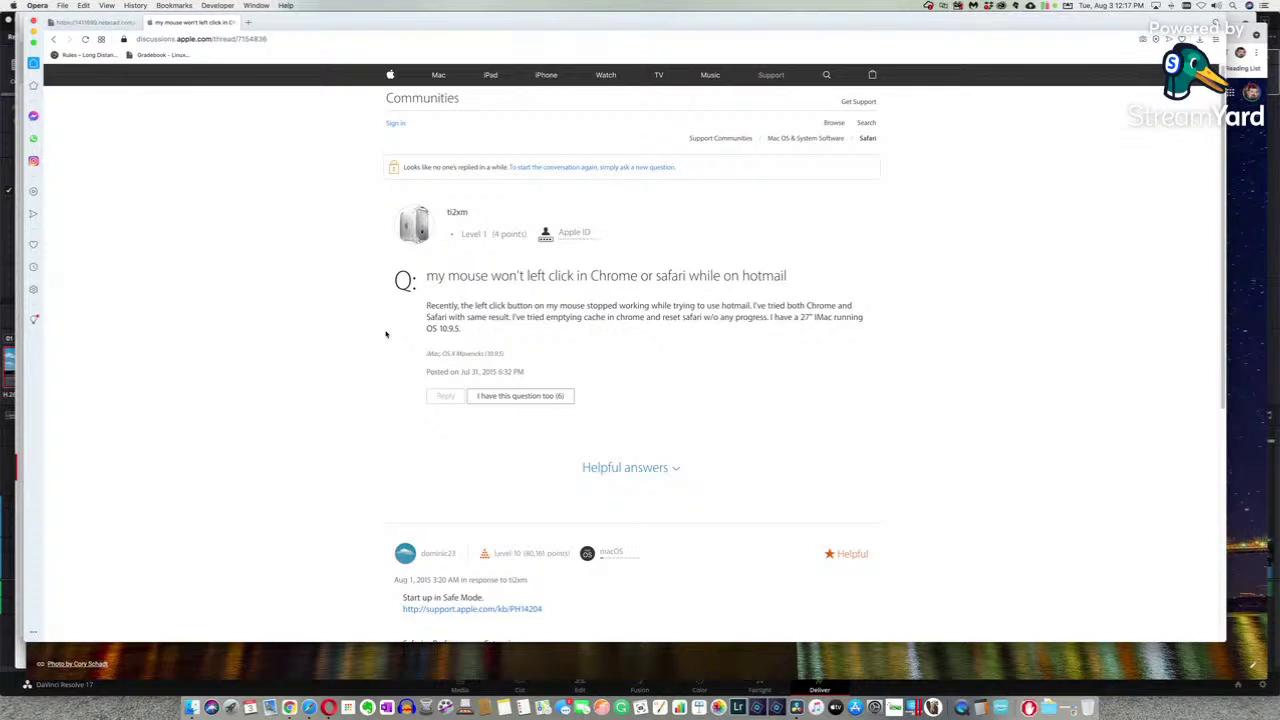
scroll(386, 334, down, 5)
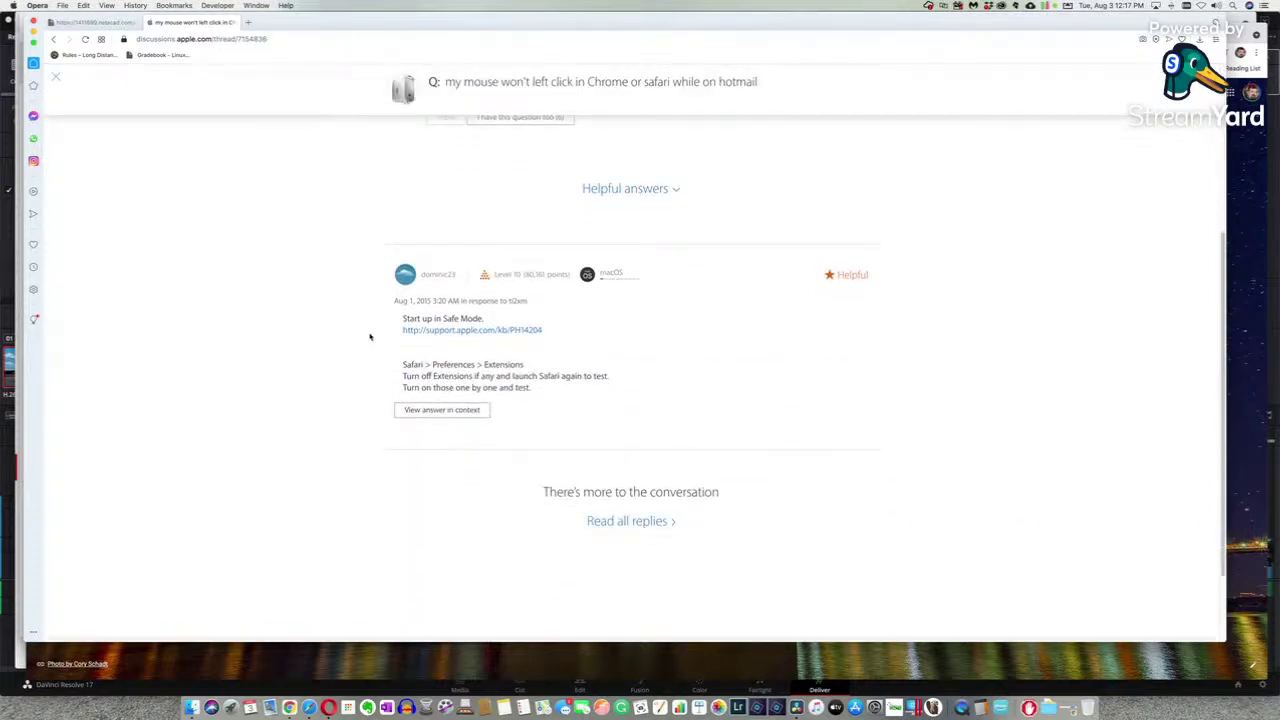
scroll(356, 337, down, 2)
scroll(356, 337, up, 7)
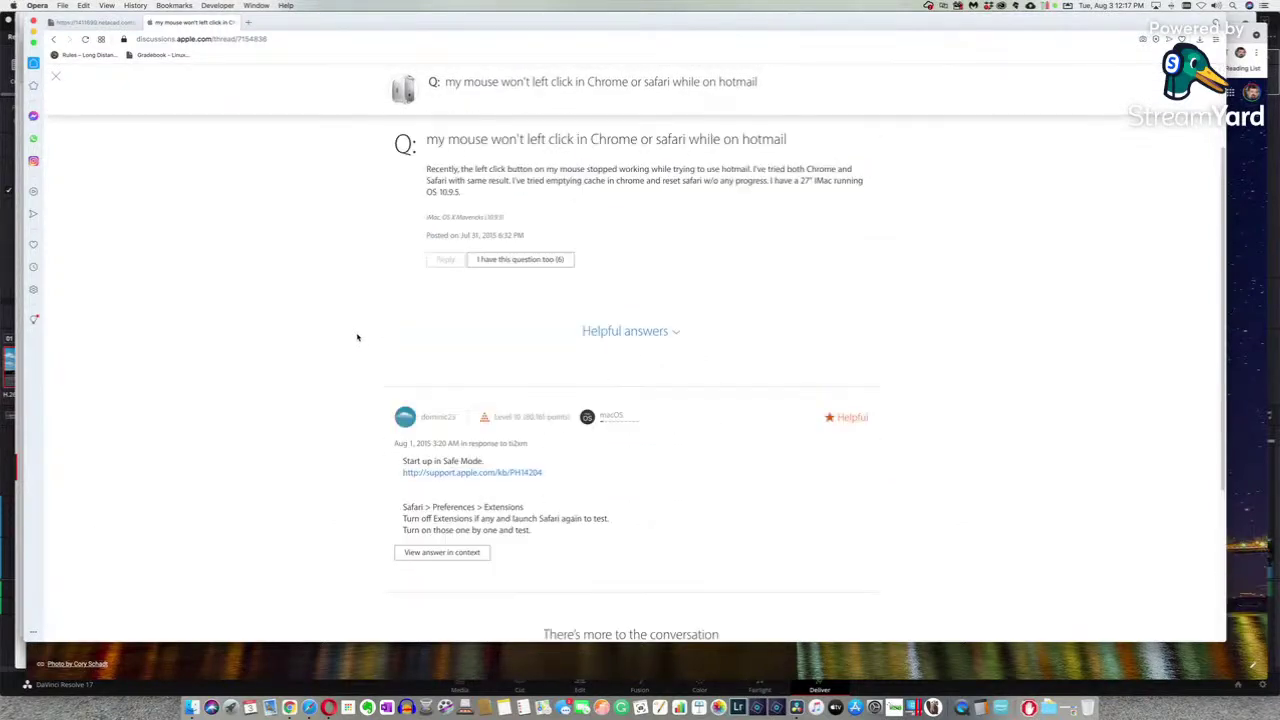
- Return to the search results and look through the remaining entries on Chrome not responding to mouse clicks
click(54, 39)
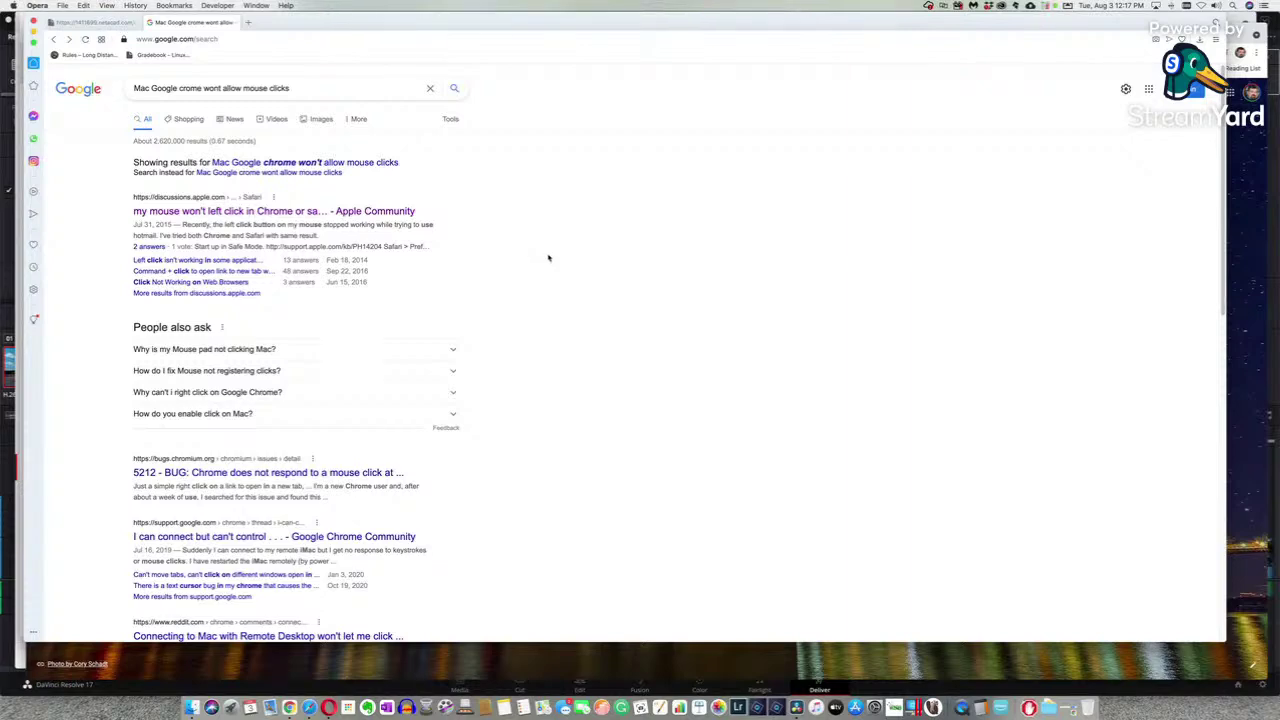
scroll(548, 258, down, 5)
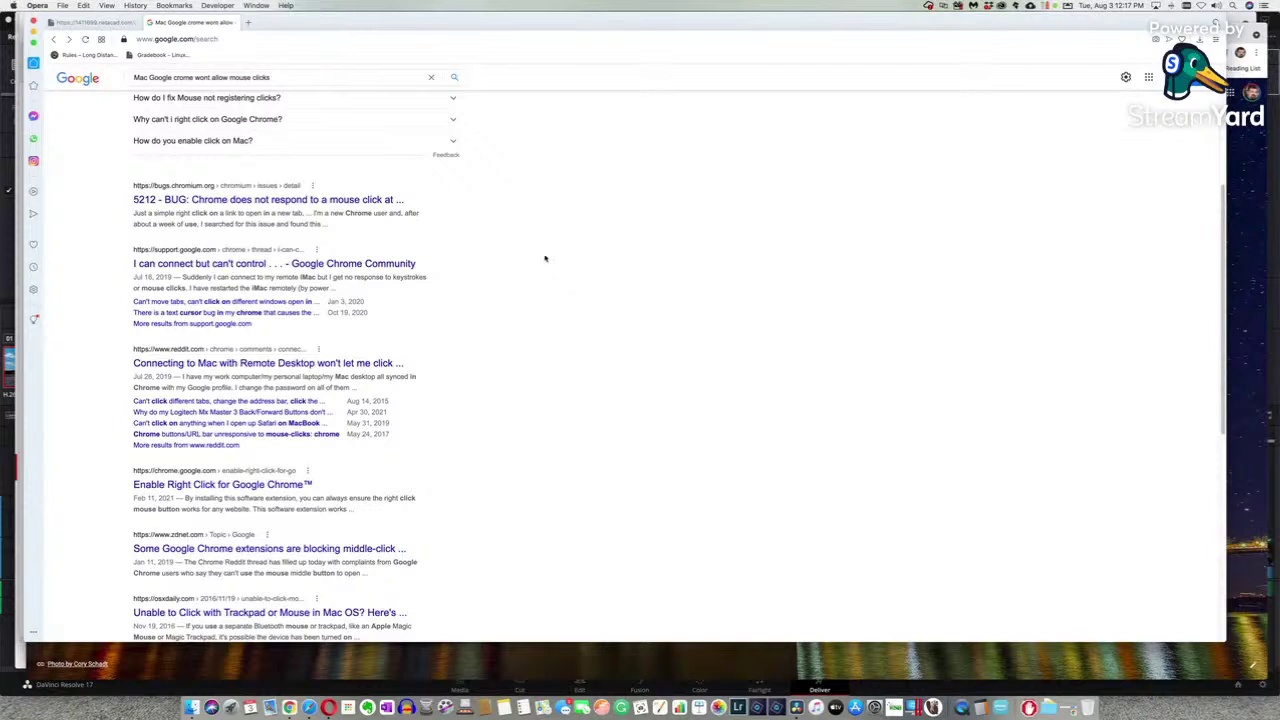
scroll(546, 259, down, 2)
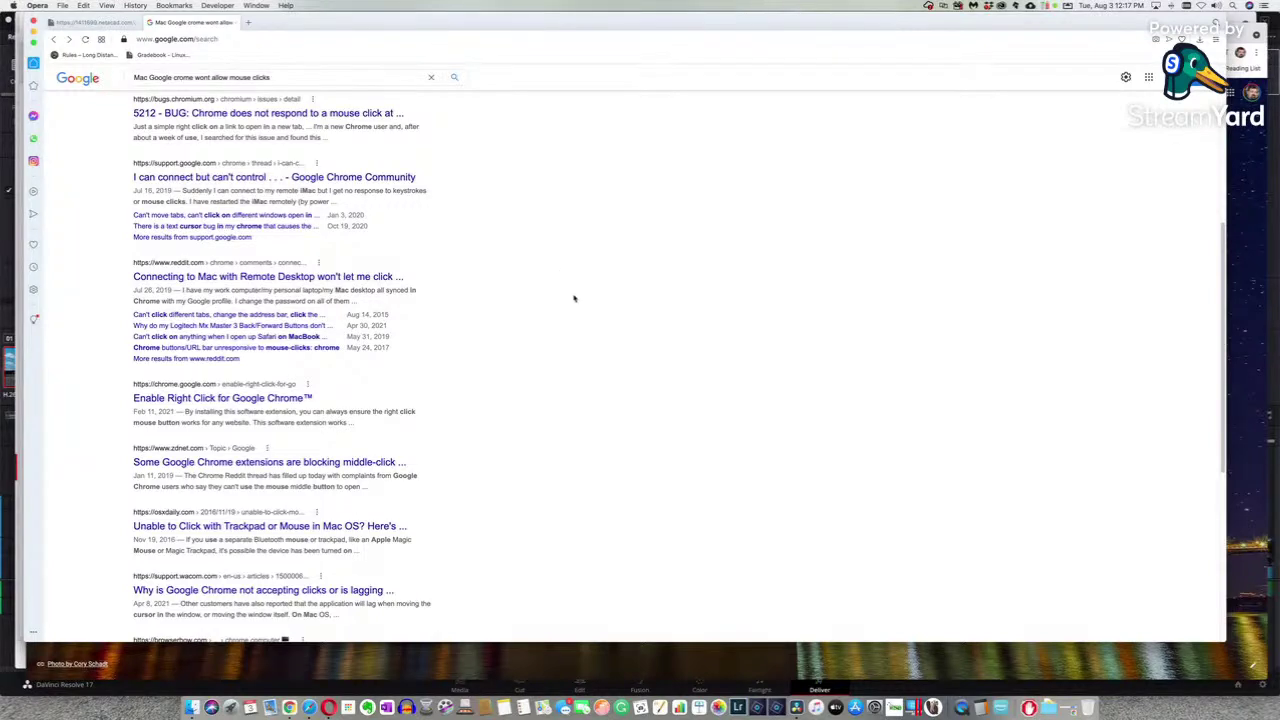
scroll(566, 339, down, 3)
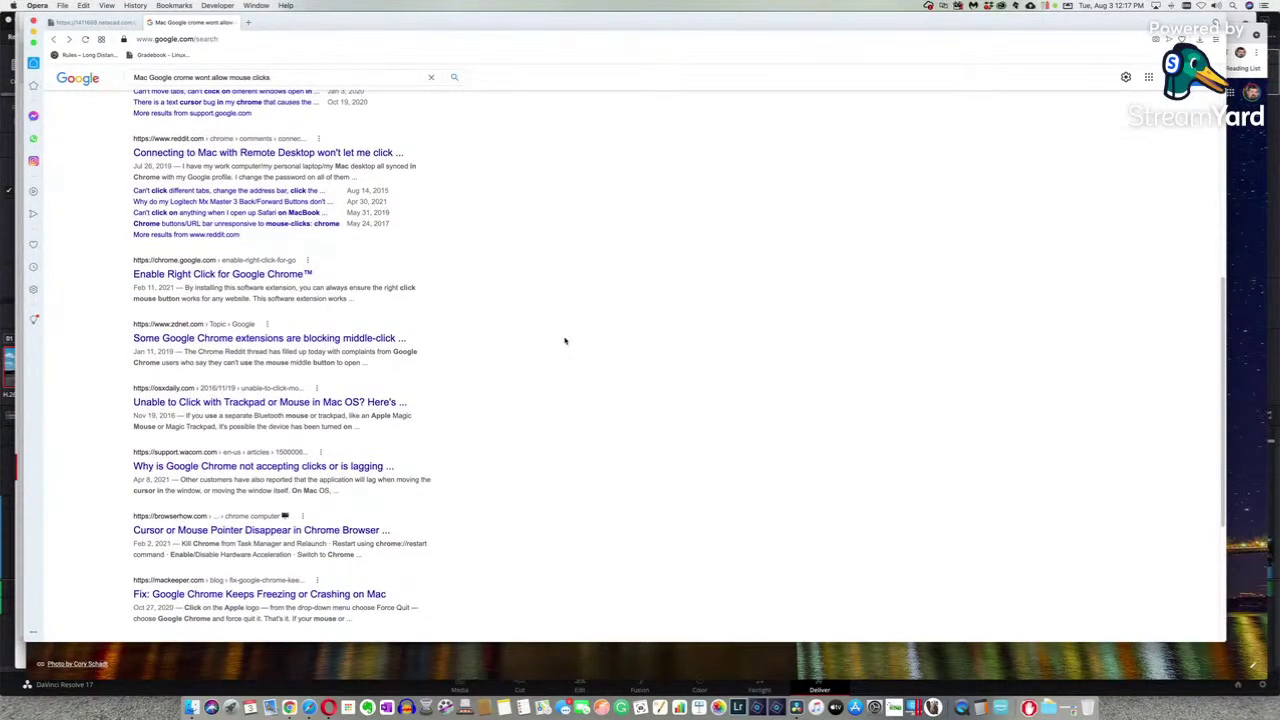
scroll(565, 341, down, 1)
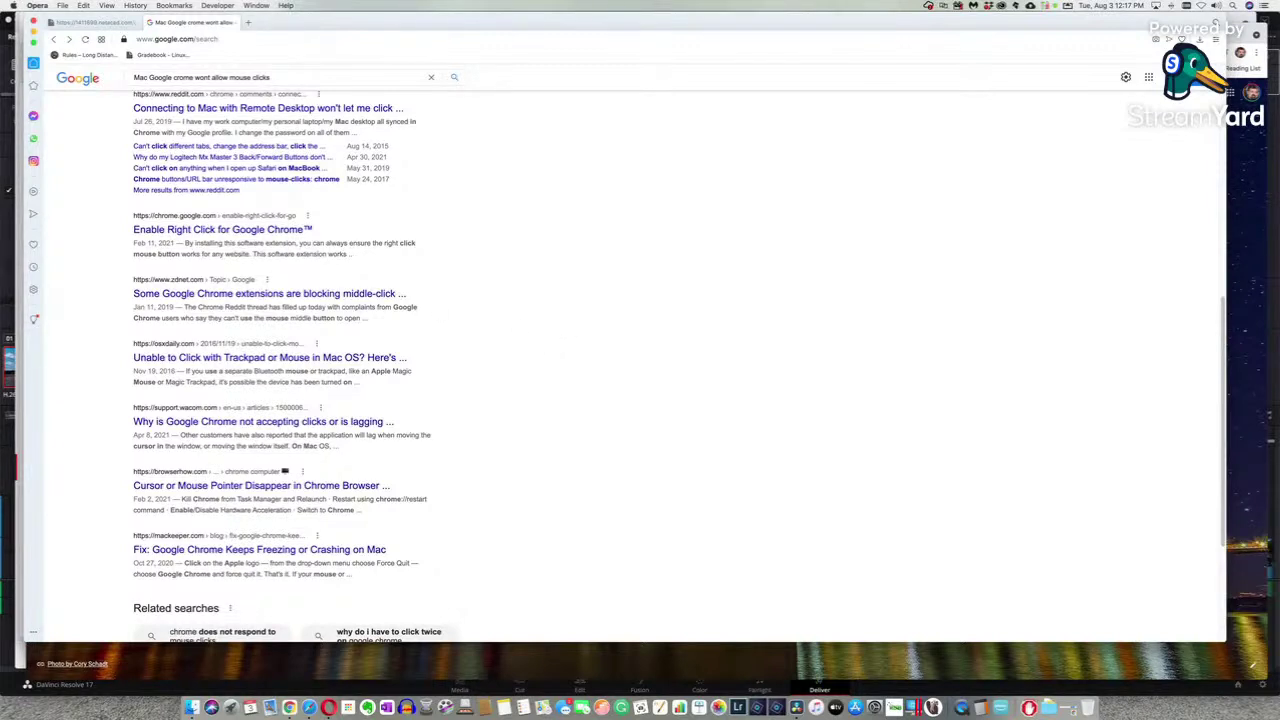
- Try to bring the Google Chrome window to the front, and return to Opera
key(super+Tab)
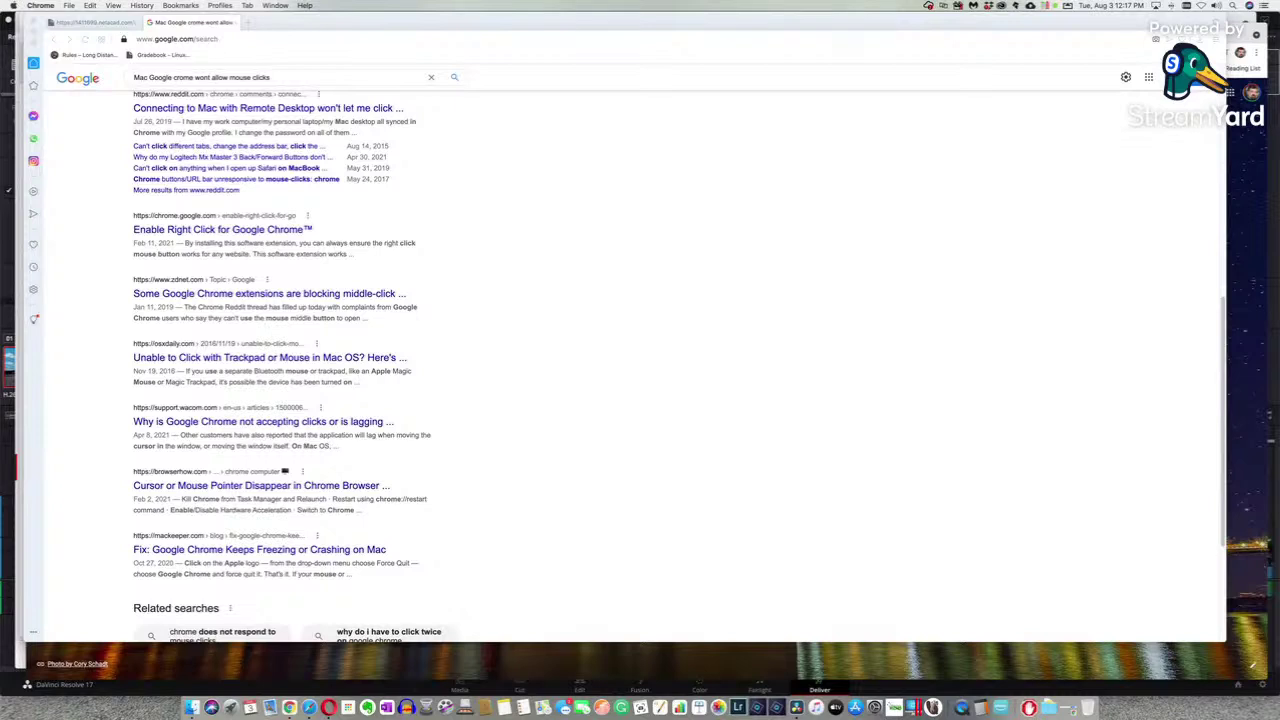
key(super+Tab)
key(super+Tab)
key(super+Tab)
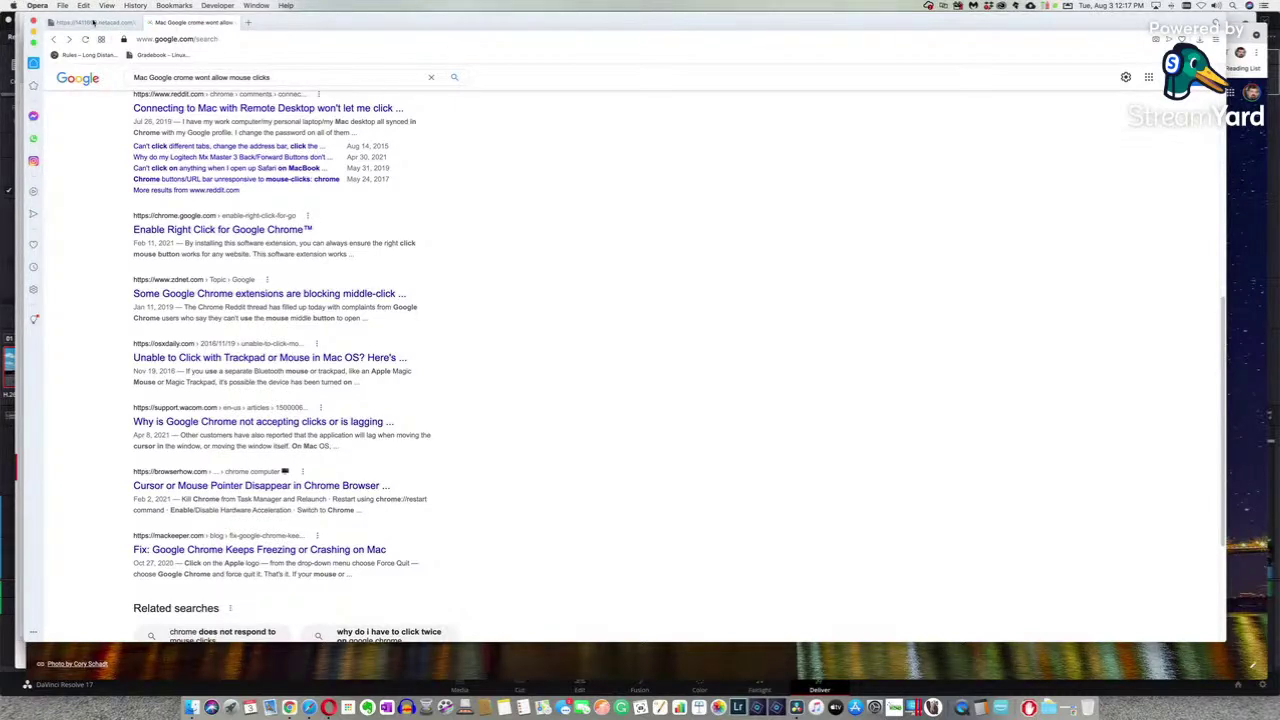
- Force quit Google Chrome from the macOS list of running applications
click(14, 6)
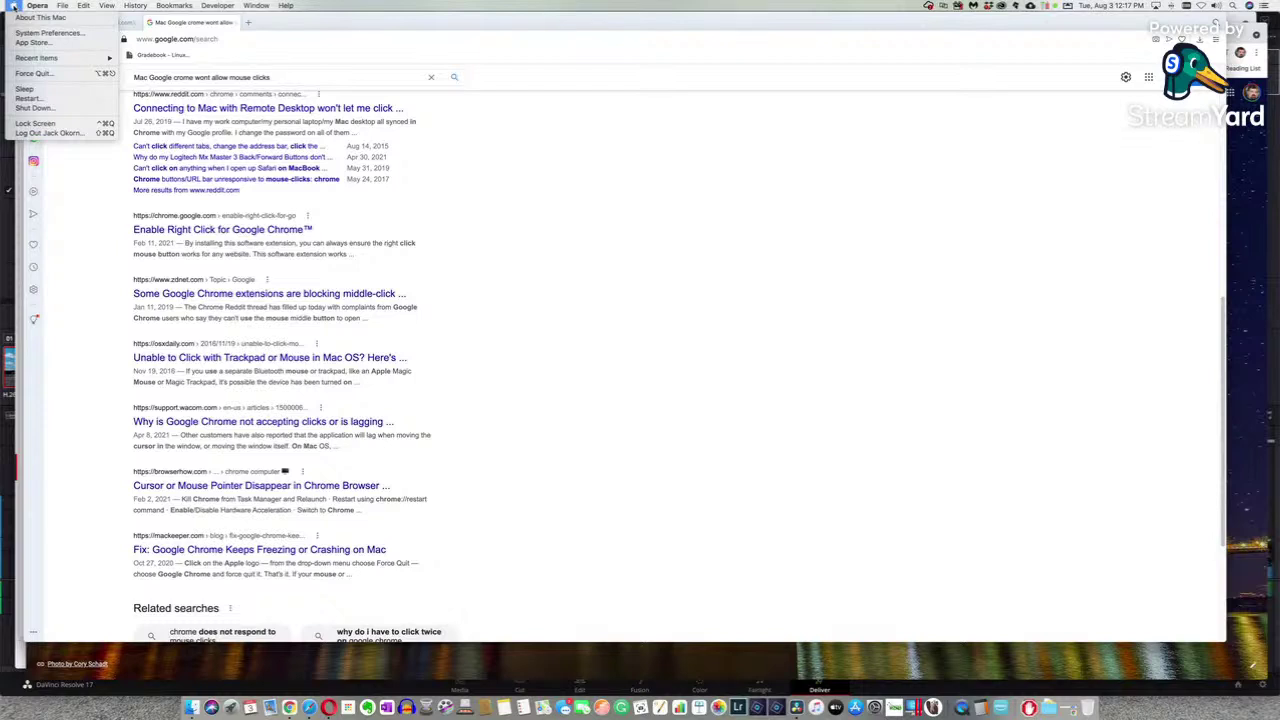
click(14, 6)
click(14, 6)
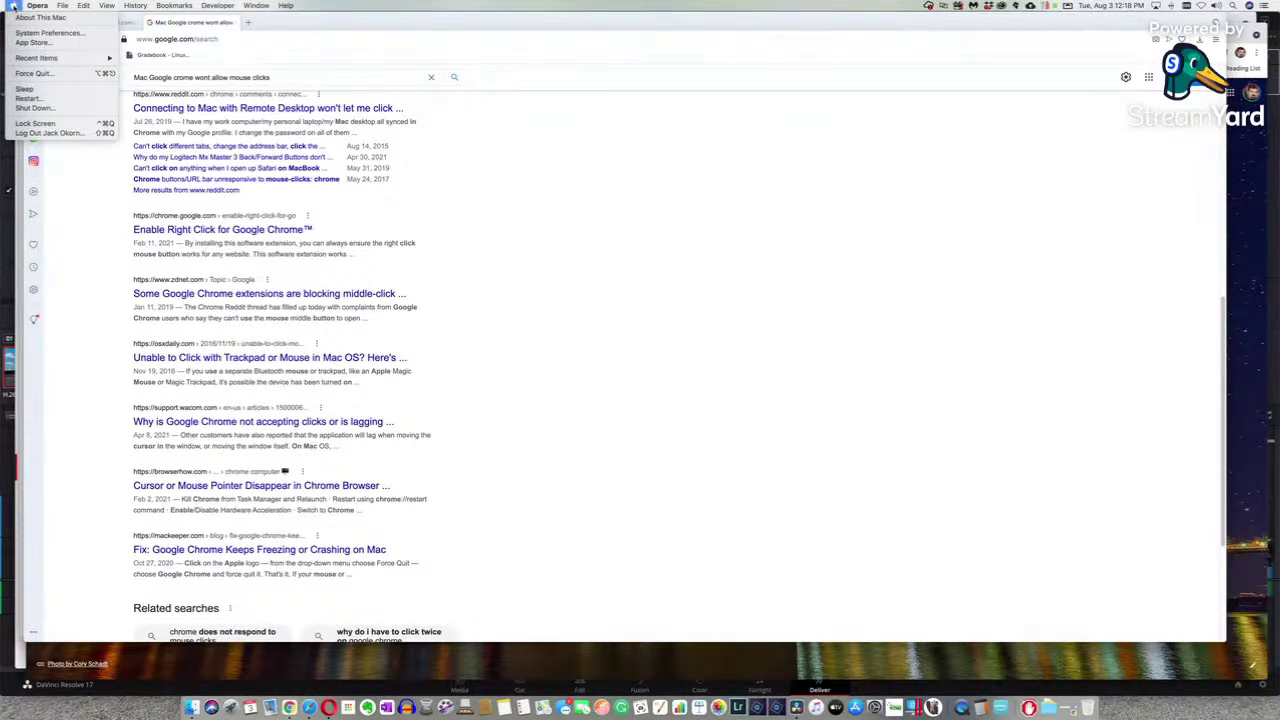
click(34, 74)
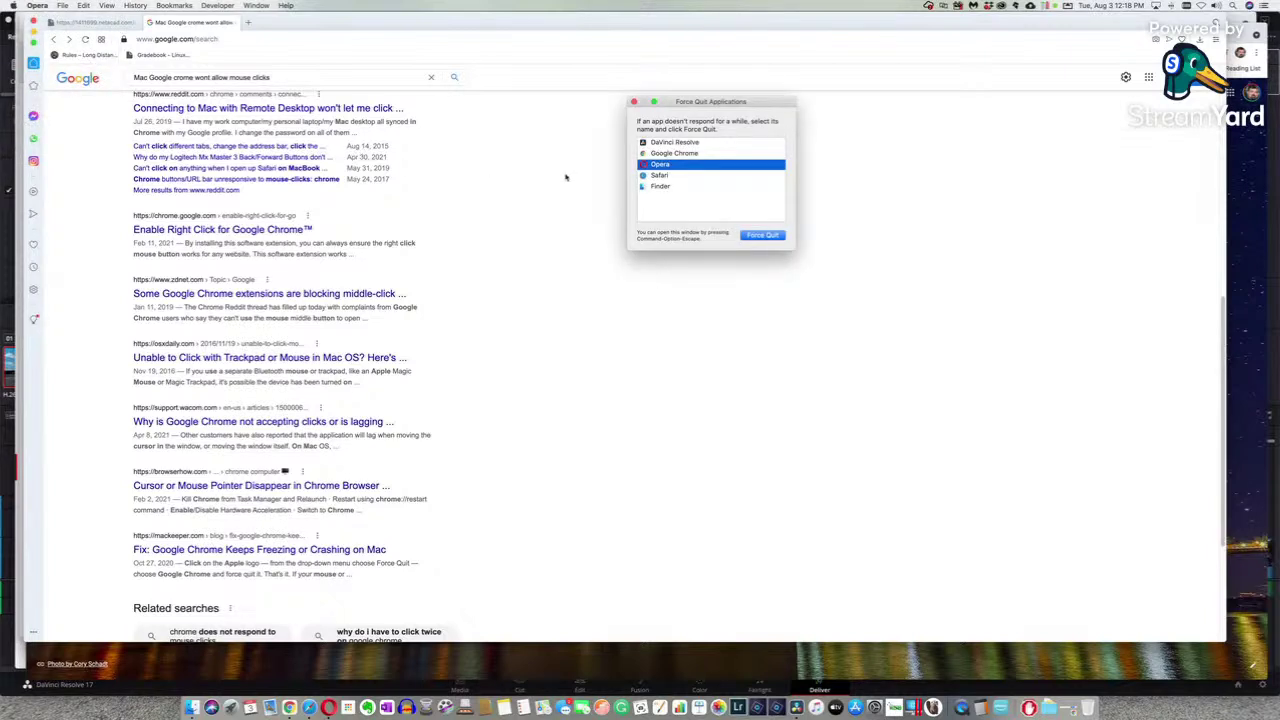
click(699, 154)
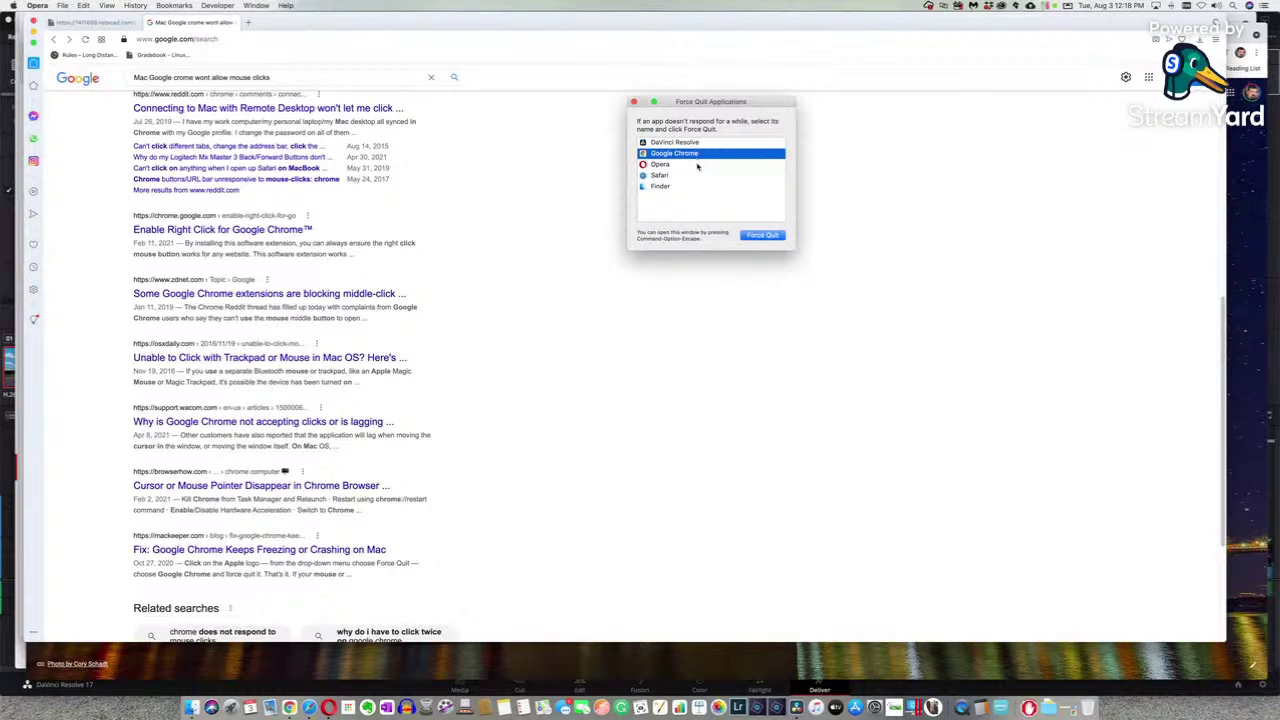
drag(702, 101, 649, 121)
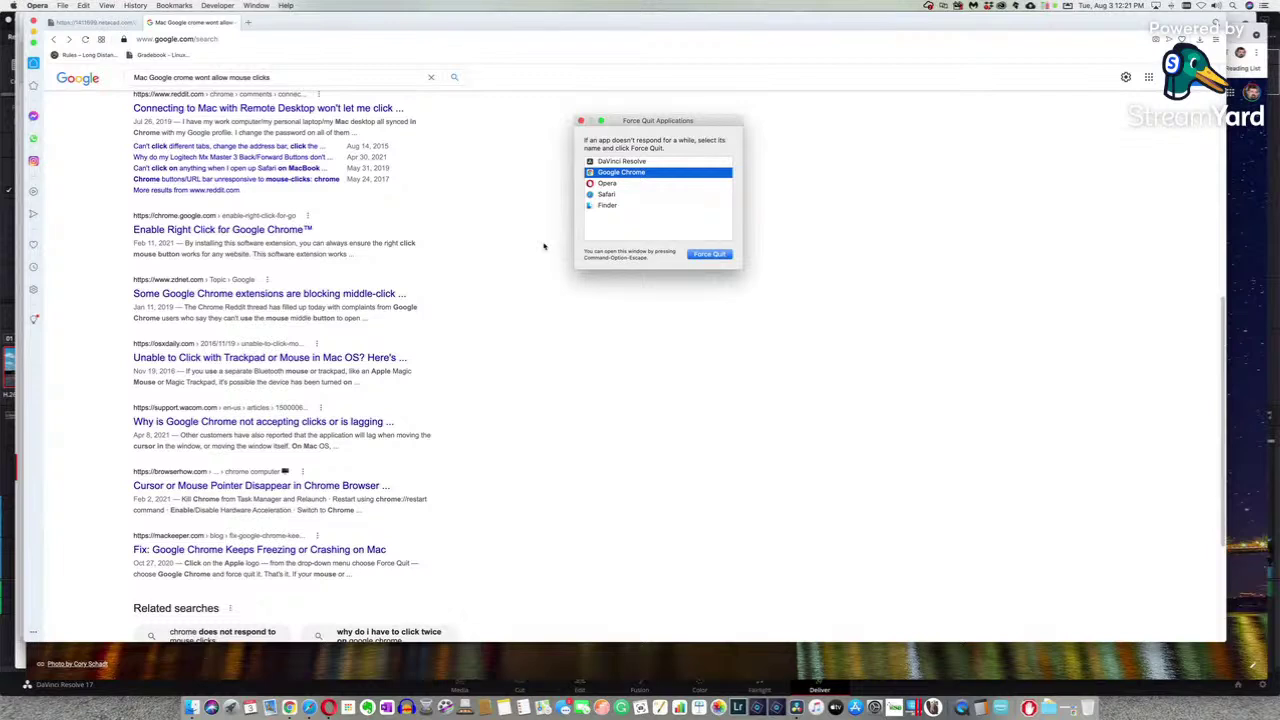
click(711, 254)
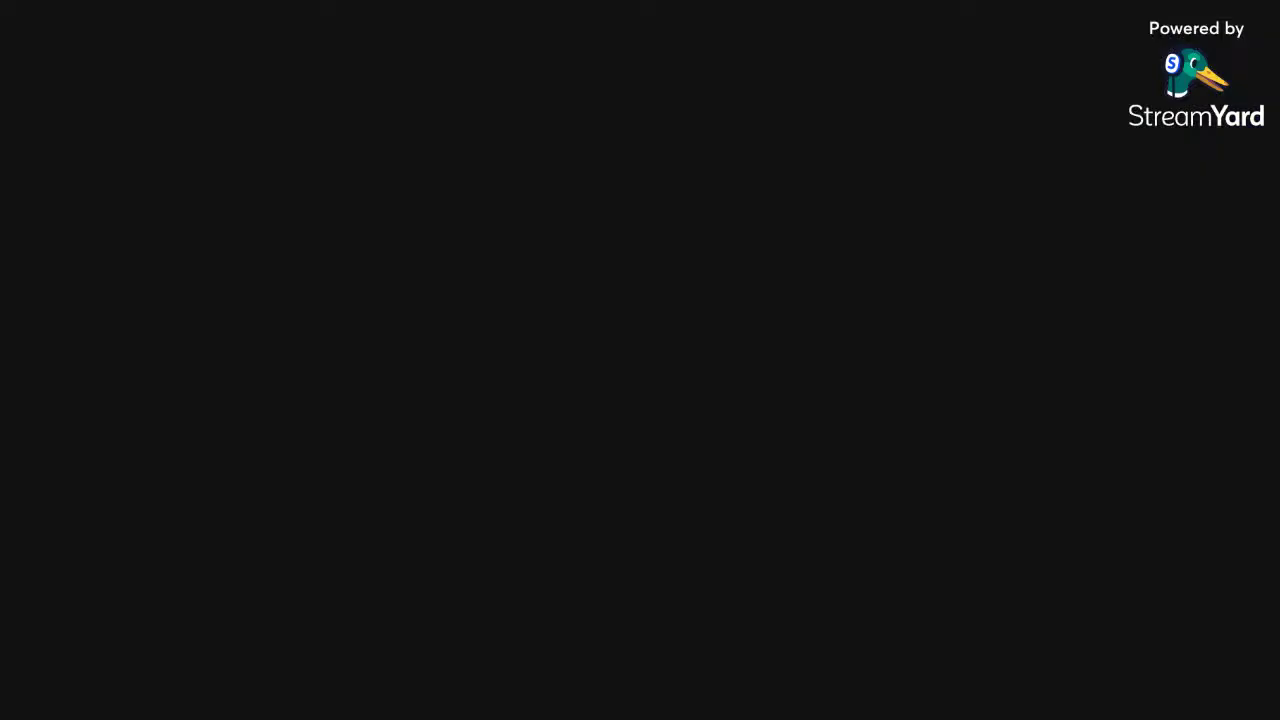